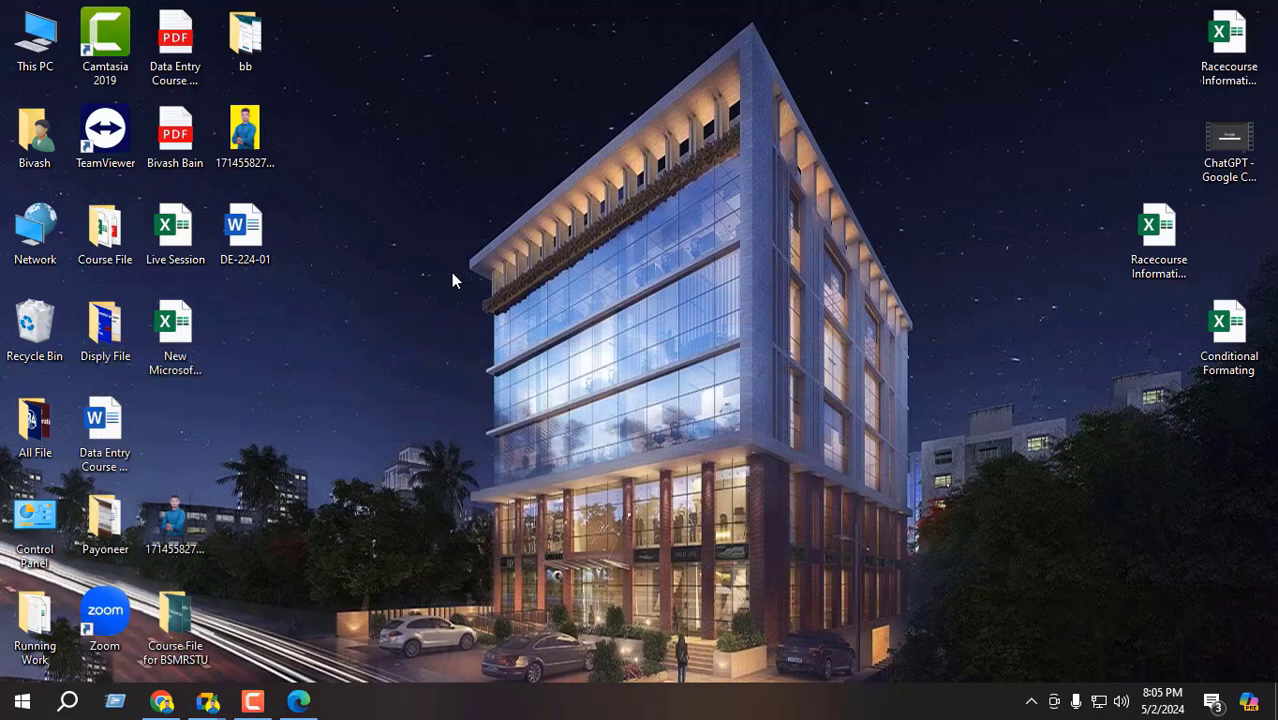
# - Open the DE-224-01 Word document from the desktop and place the cursor in the last paragraph on page 4
pyautogui.doubleClick(258, 258)
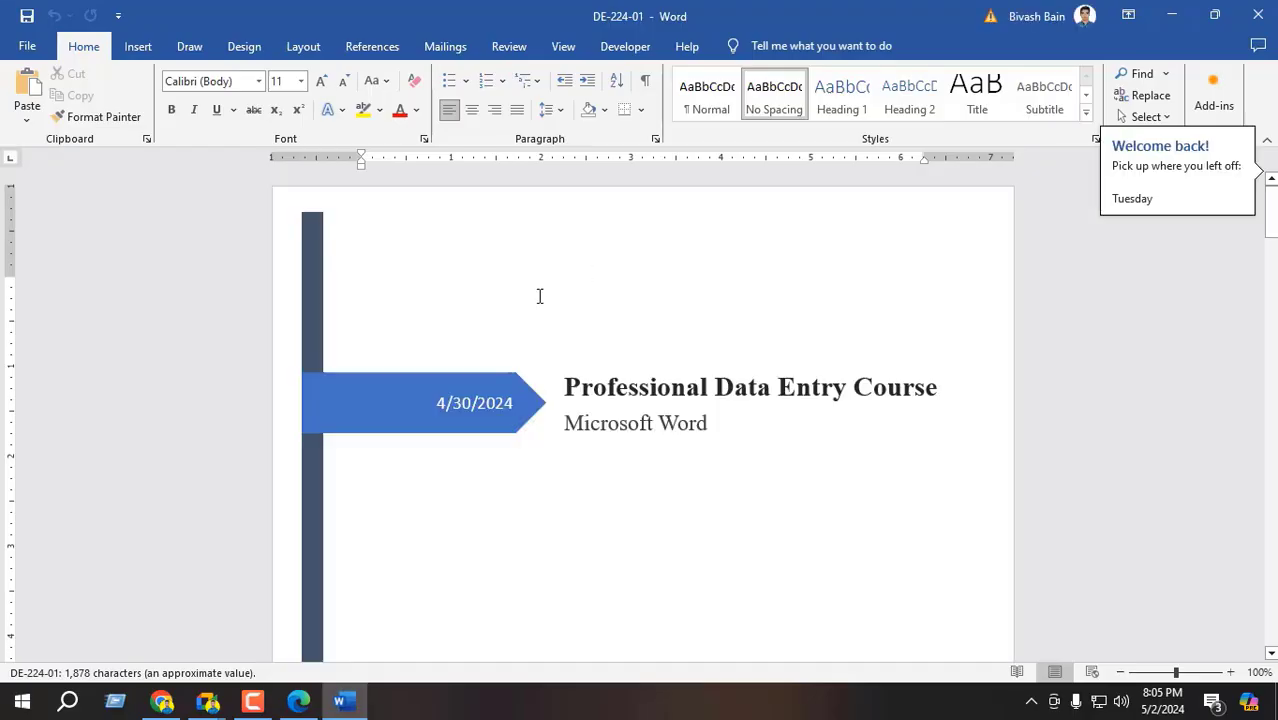
pyautogui.scroll(-10, 560, 300)
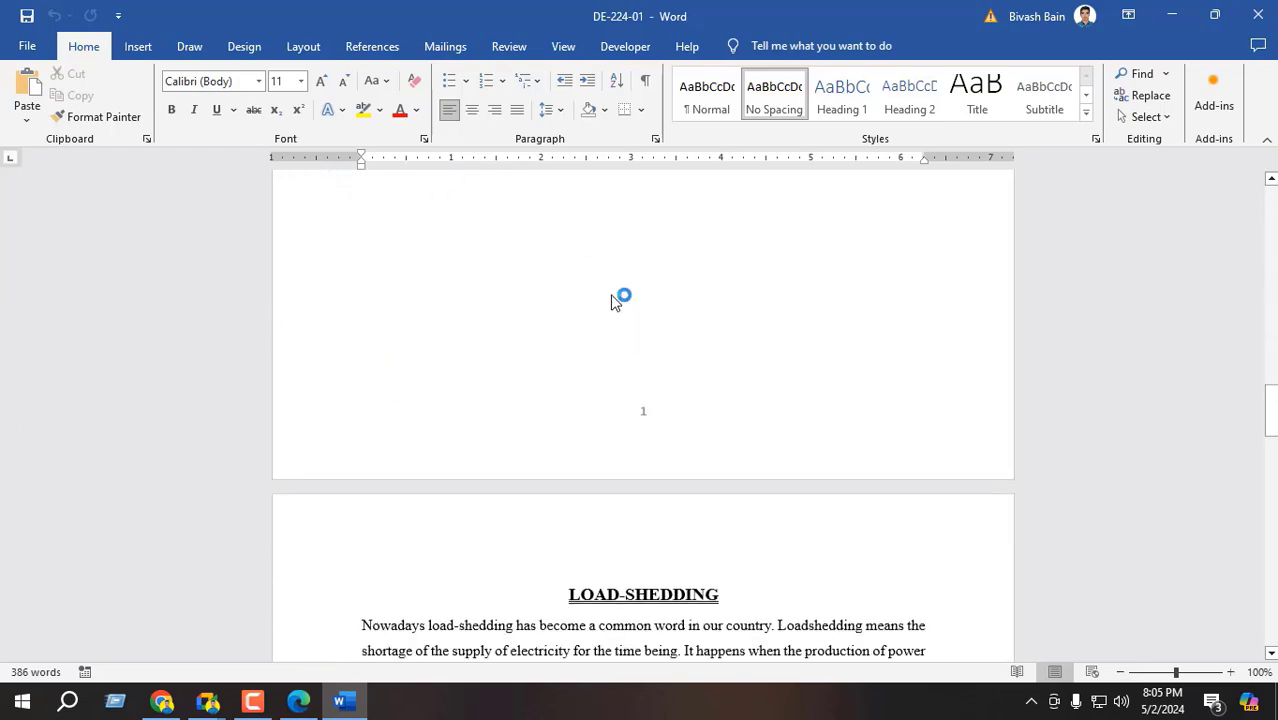
pyautogui.scroll(-20, 615, 301)
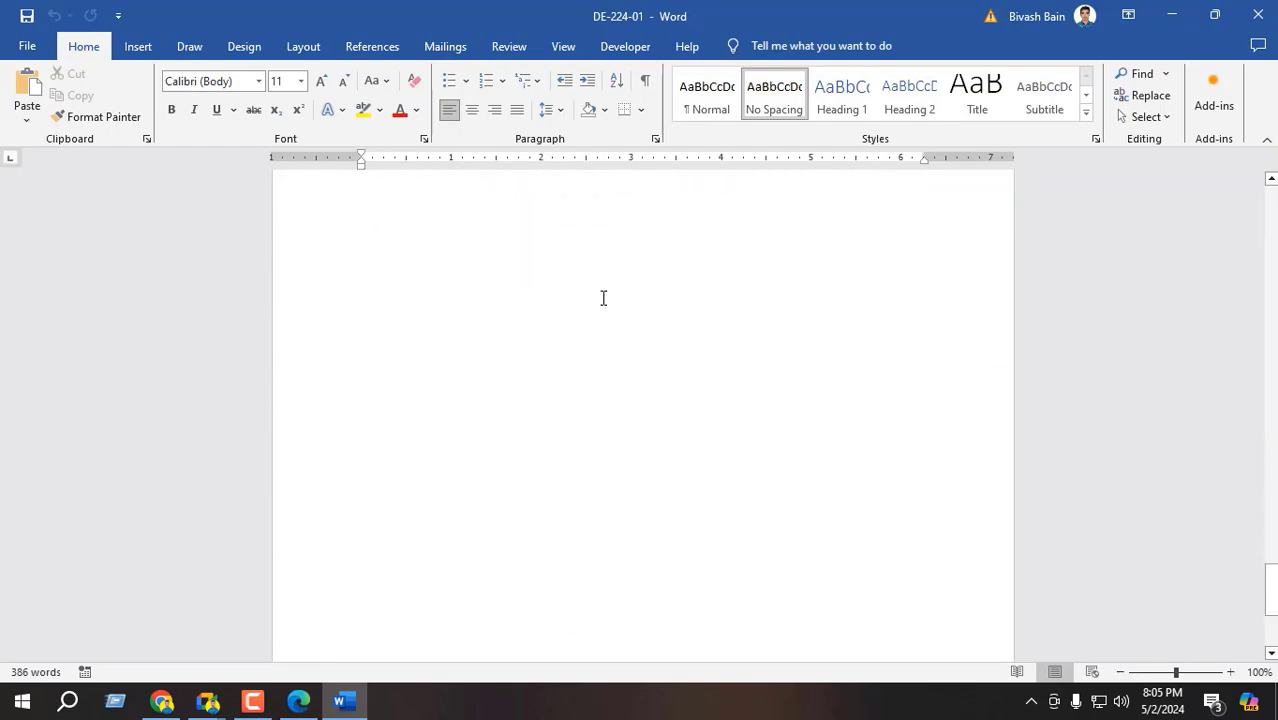
pyautogui.scroll(1, 454, 337)
pyautogui.click(439, 352)
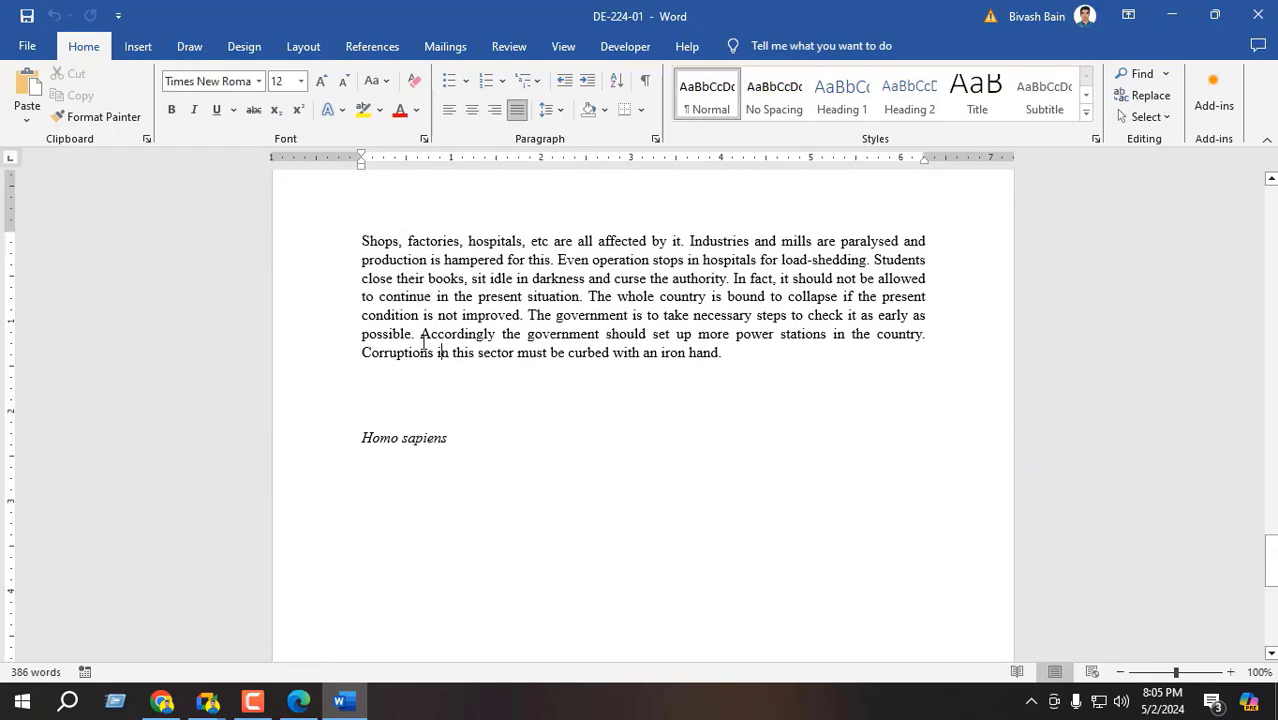
pyautogui.click(248, 50)
pyautogui.click(299, 47)
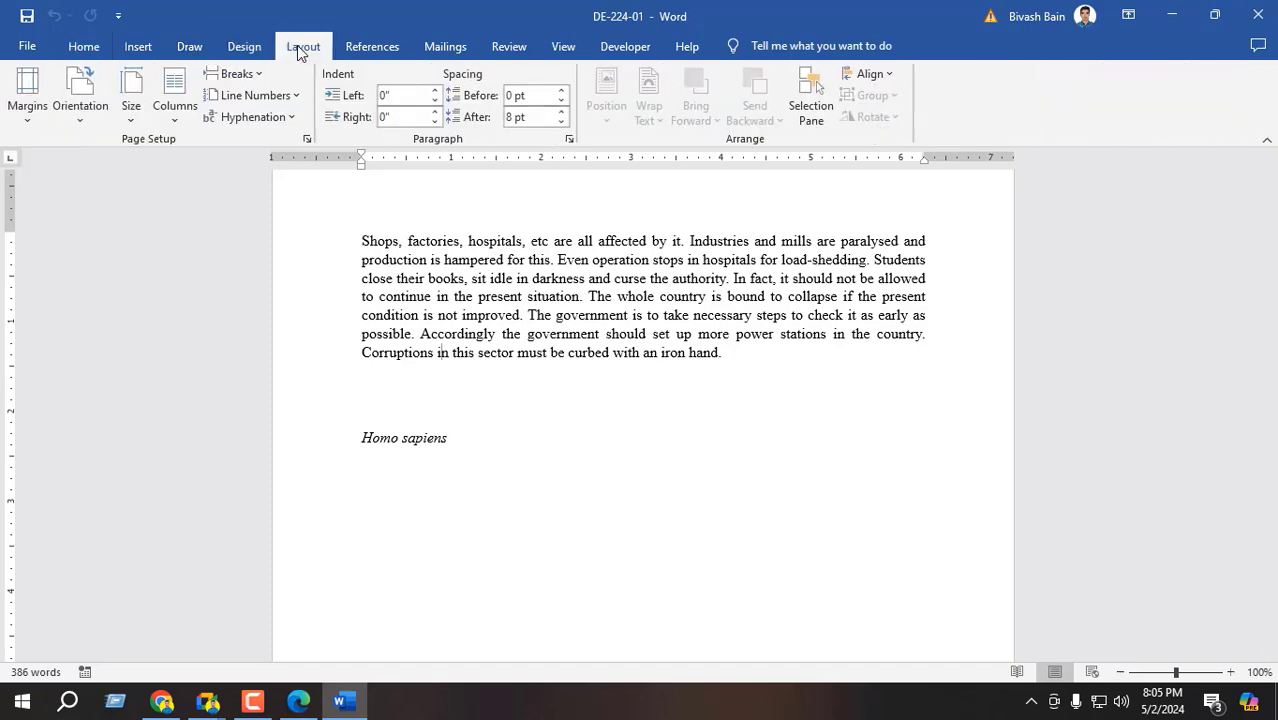
pyautogui.click(140, 47)
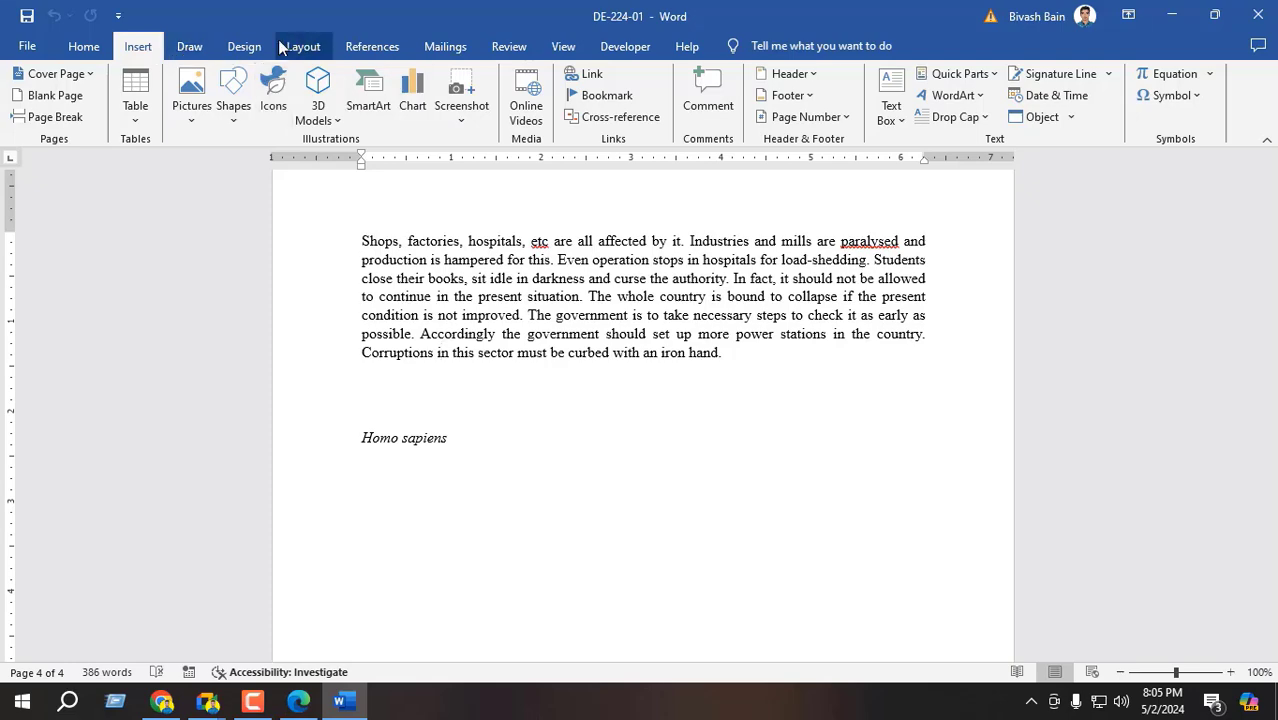
pyautogui.click(83, 47)
pyautogui.click(138, 47)
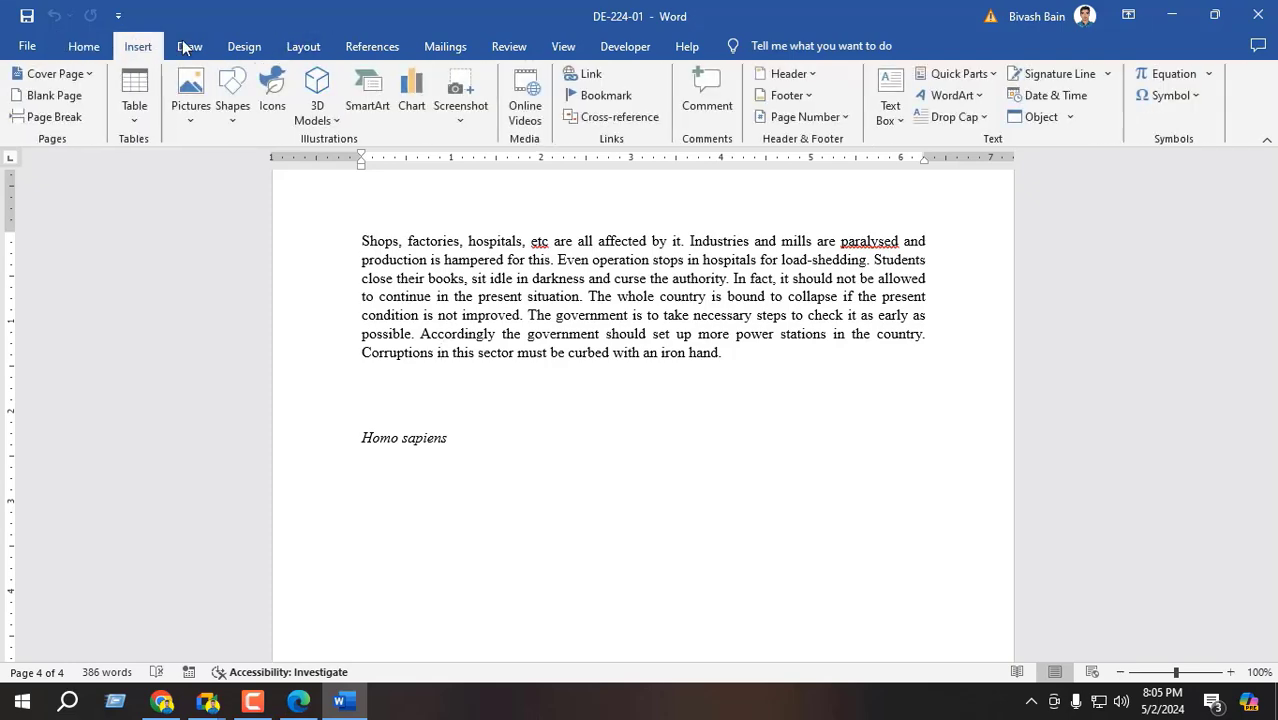
pyautogui.click(302, 47)
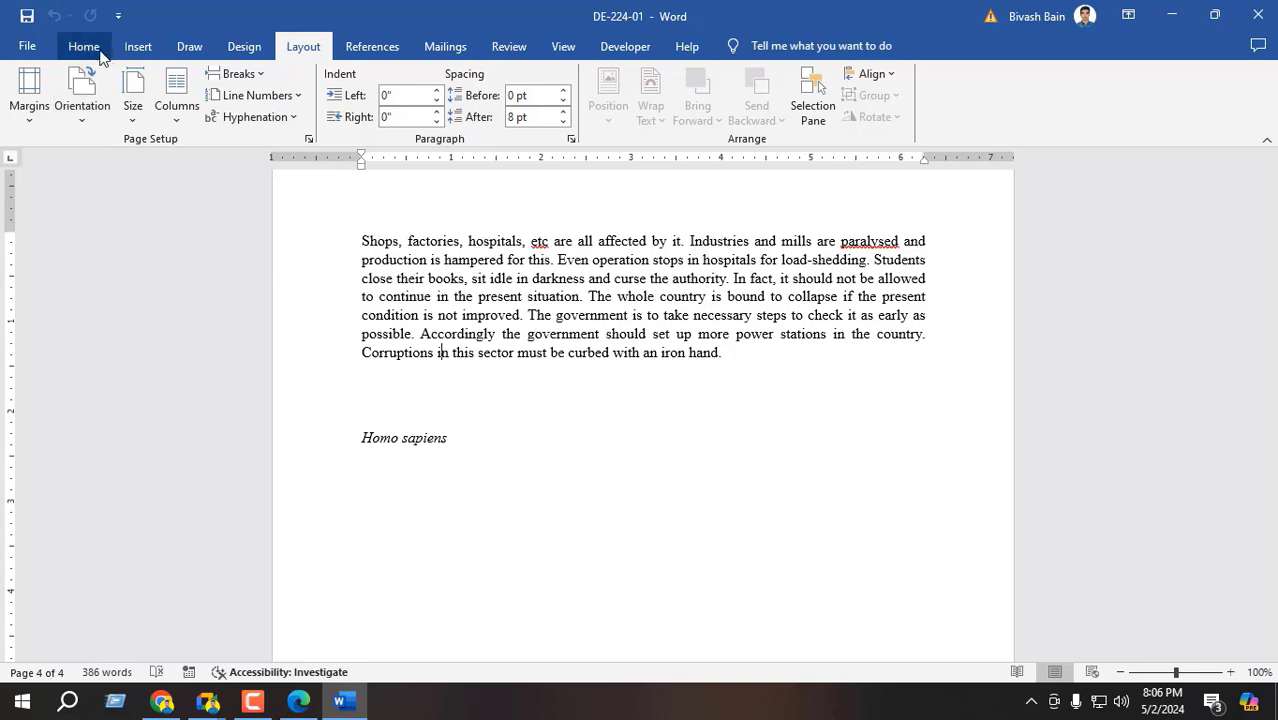
pyautogui.click(132, 48)
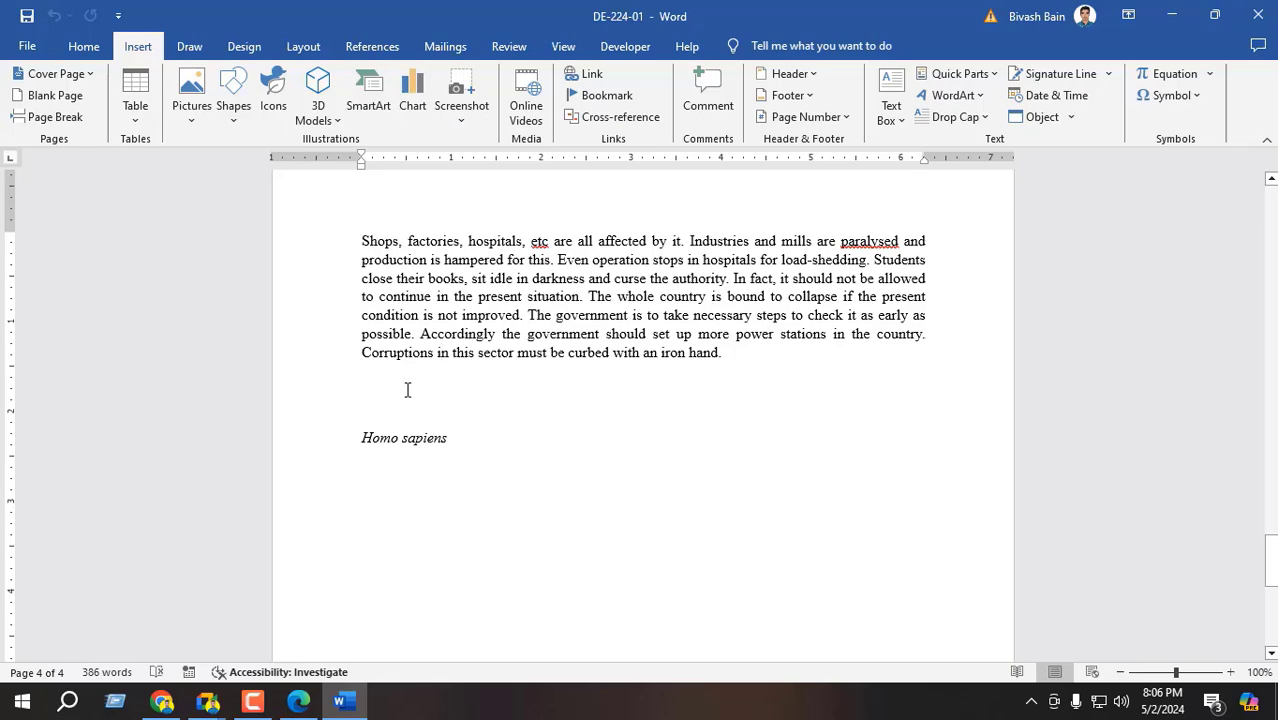
pyautogui.moveTo(208, 702)
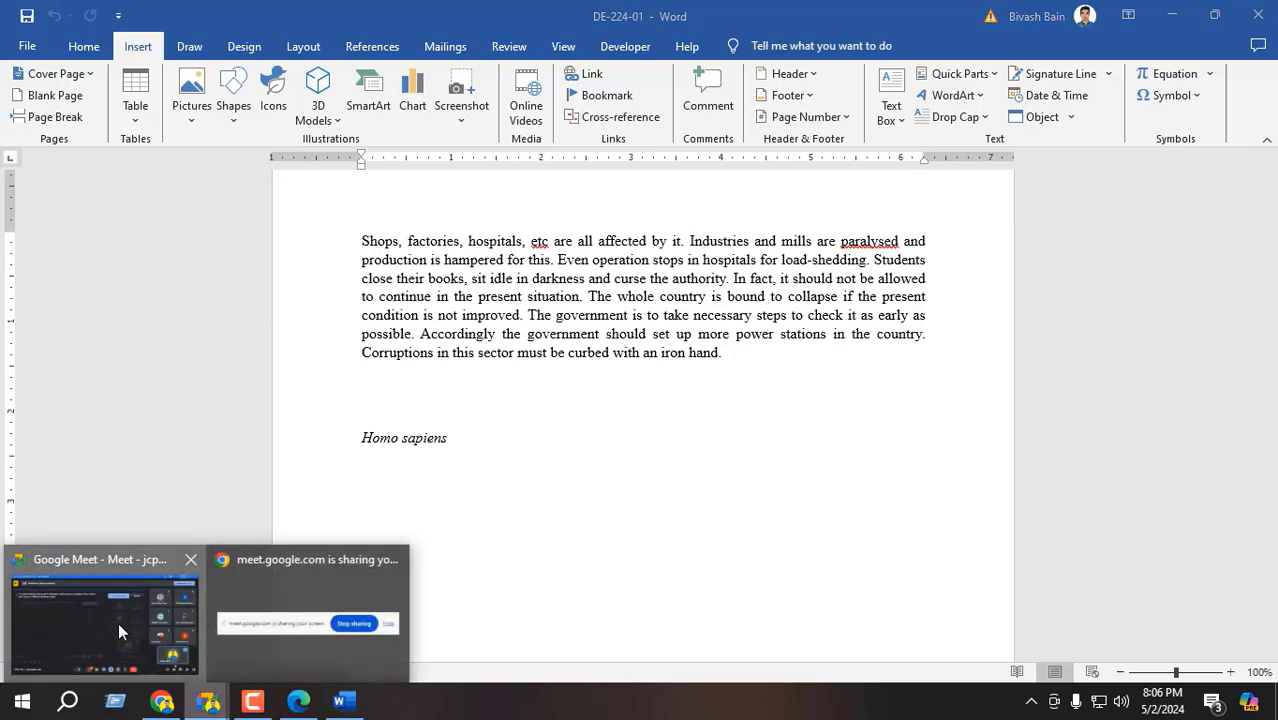
pyautogui.click(118, 632)
pyautogui.click(253, 700)
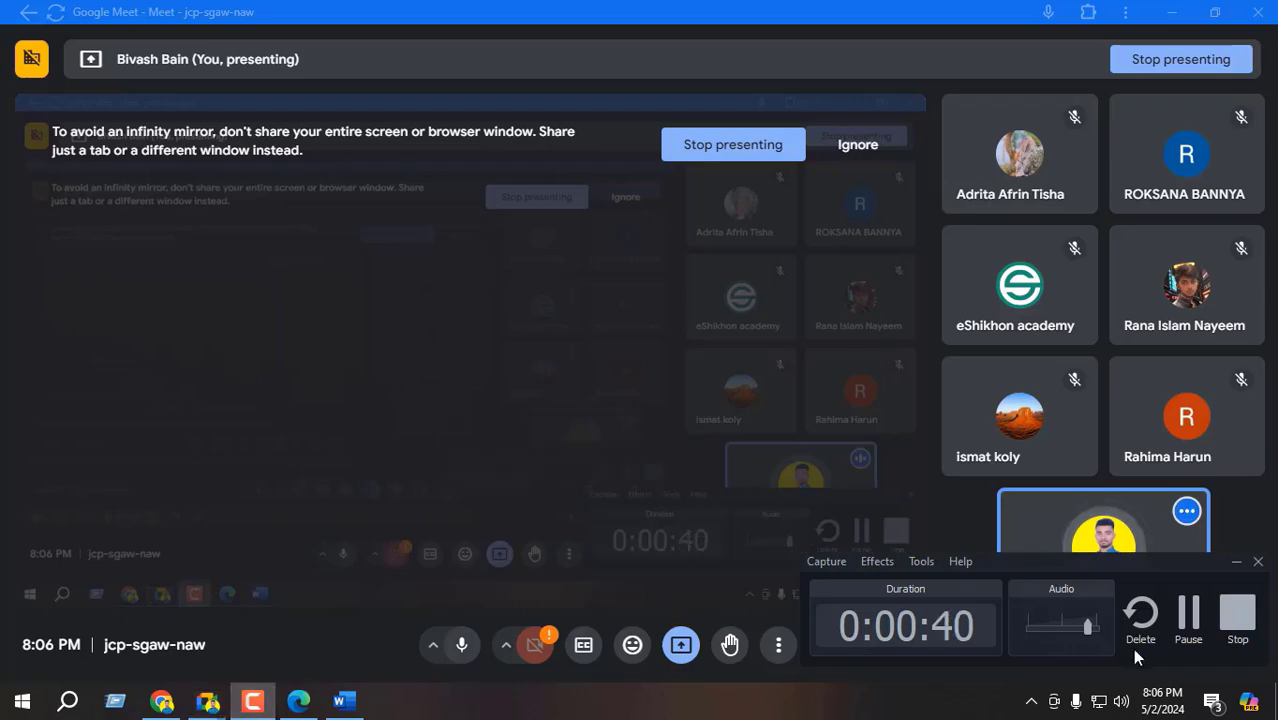
pyautogui.click(1187, 630)
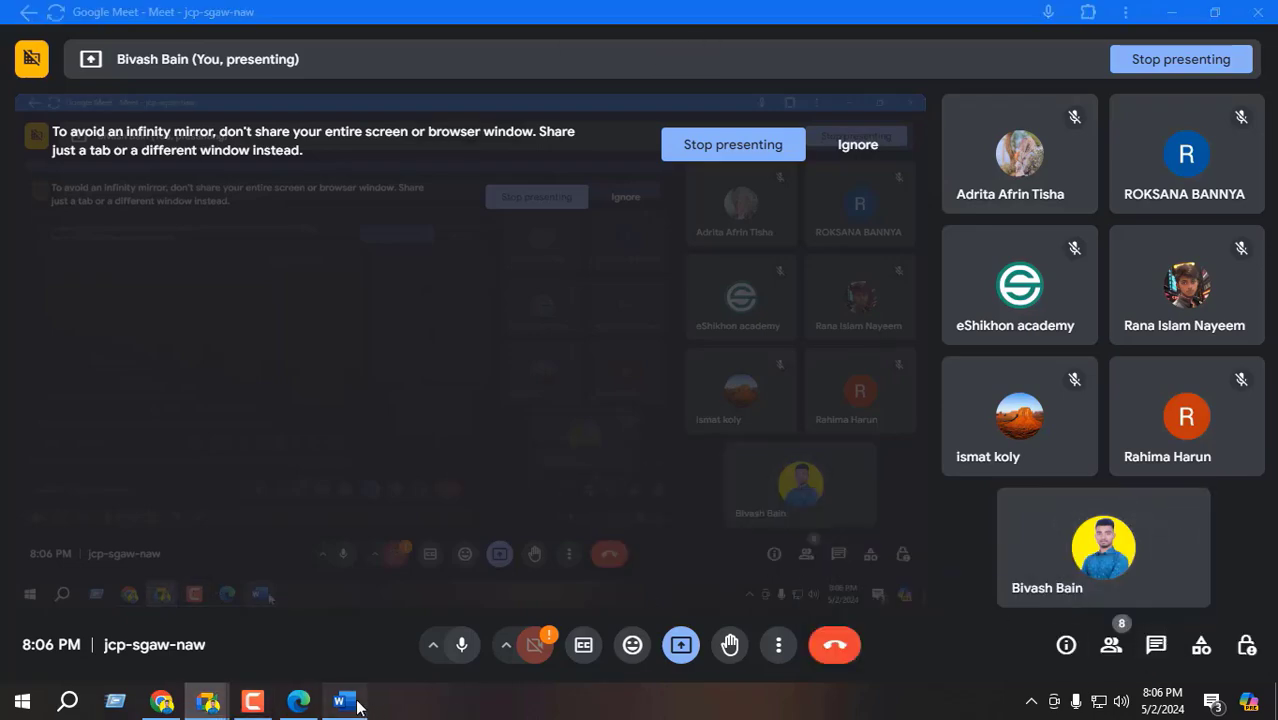
pyautogui.click(342, 702)
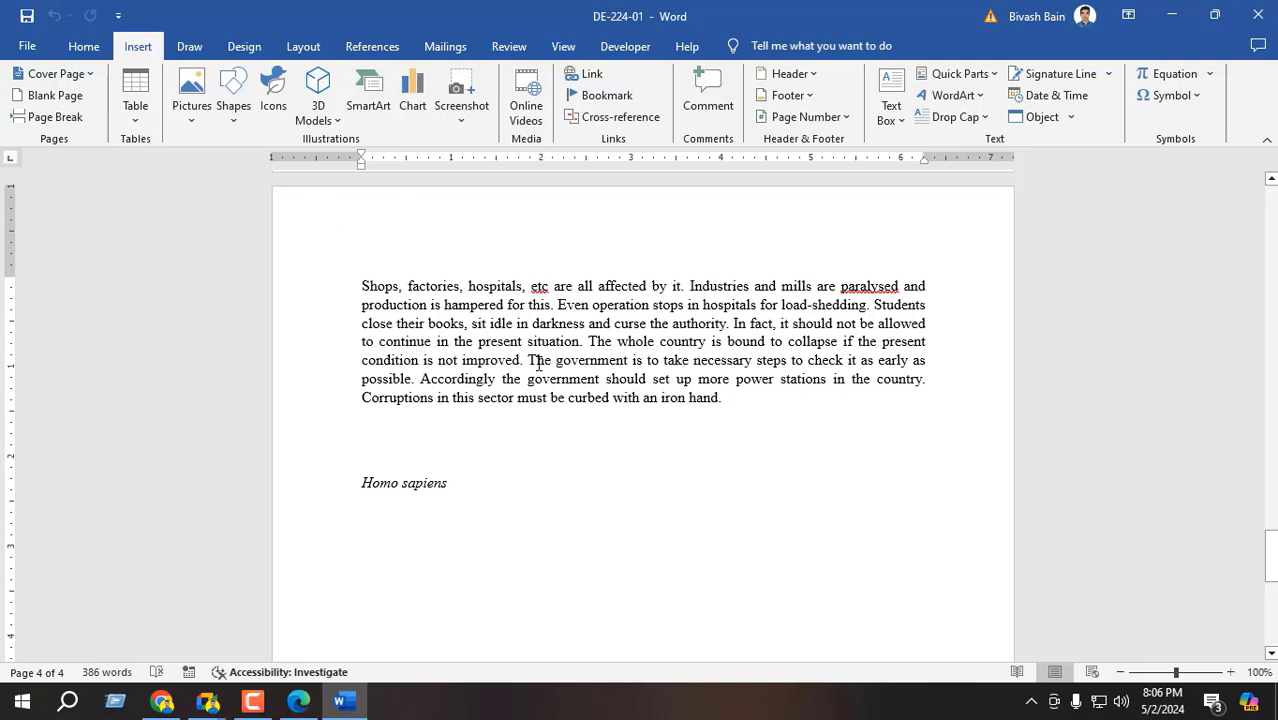
# - Try to delete the "Homo sapiens" line with the blank lines above it on page 4, and undo the deletion
pyautogui.scroll(5, 530, 352)
pyautogui.scroll(-1, 527, 340)
pyautogui.scroll(-8, 522, 340)
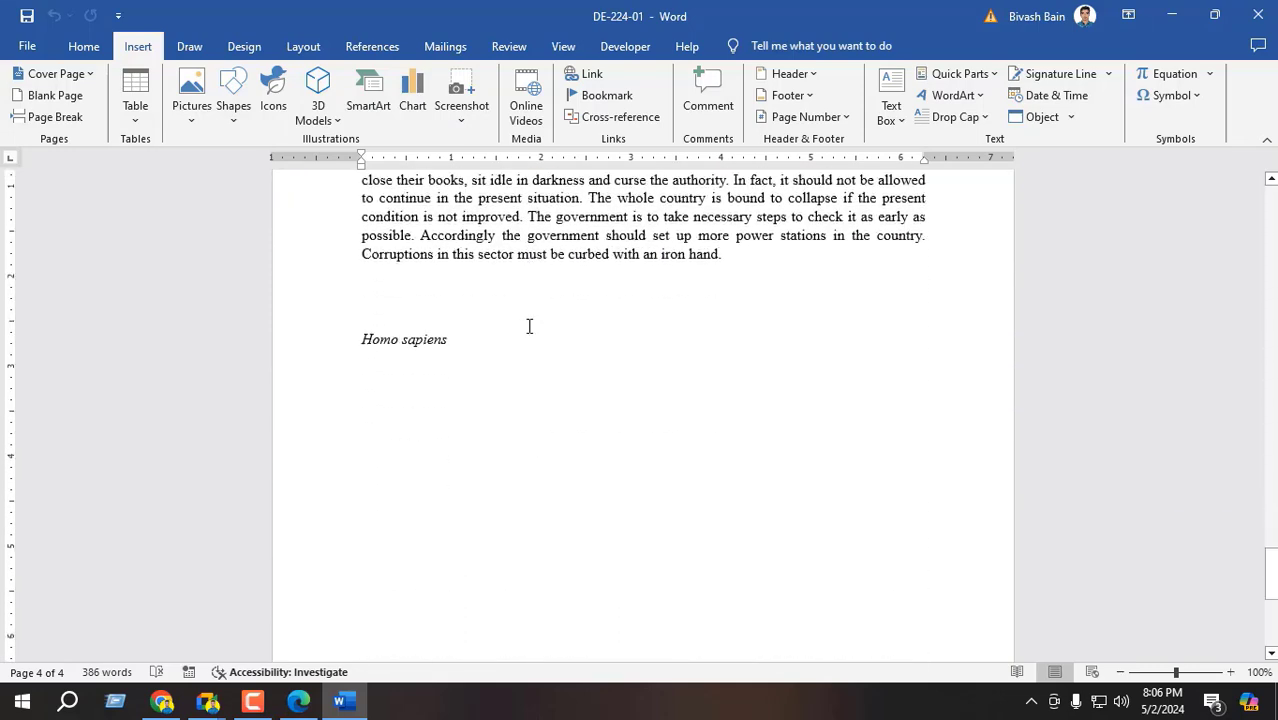
pyautogui.scroll(-6, 460, 440)
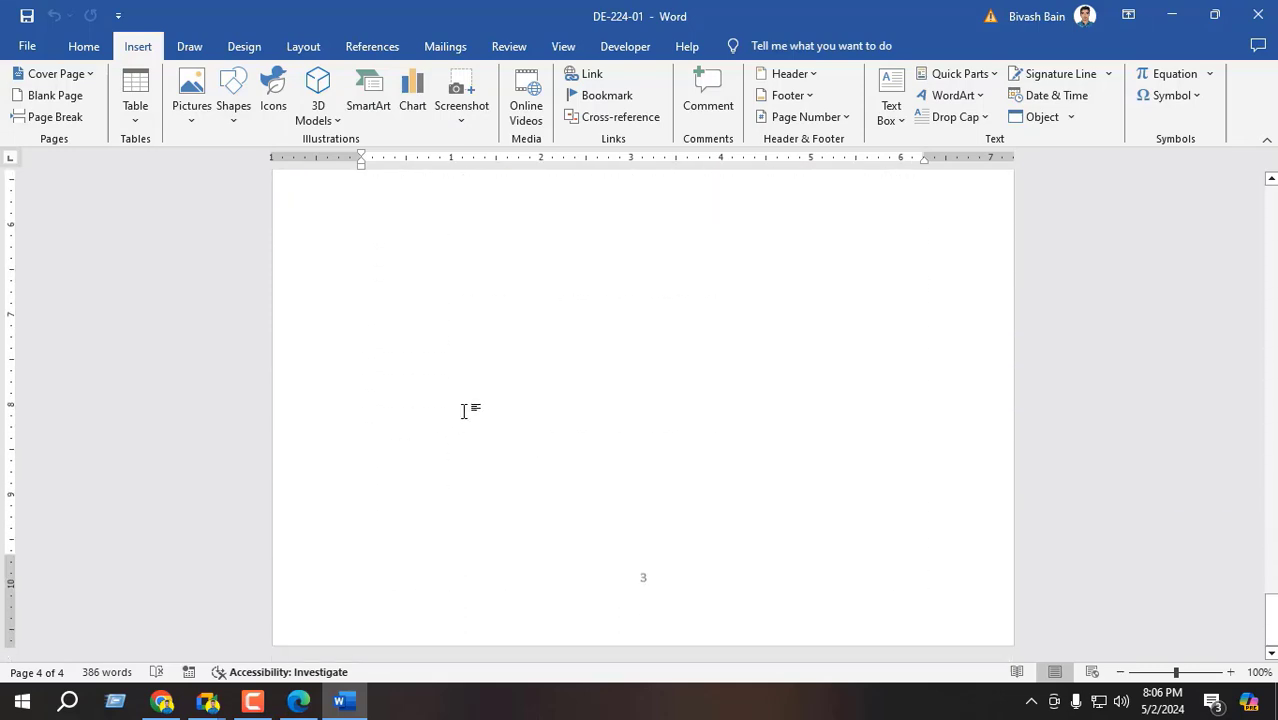
pyautogui.scroll(7, 474, 406)
pyautogui.moveTo(470, 466); pyautogui.dragTo(308, 346)
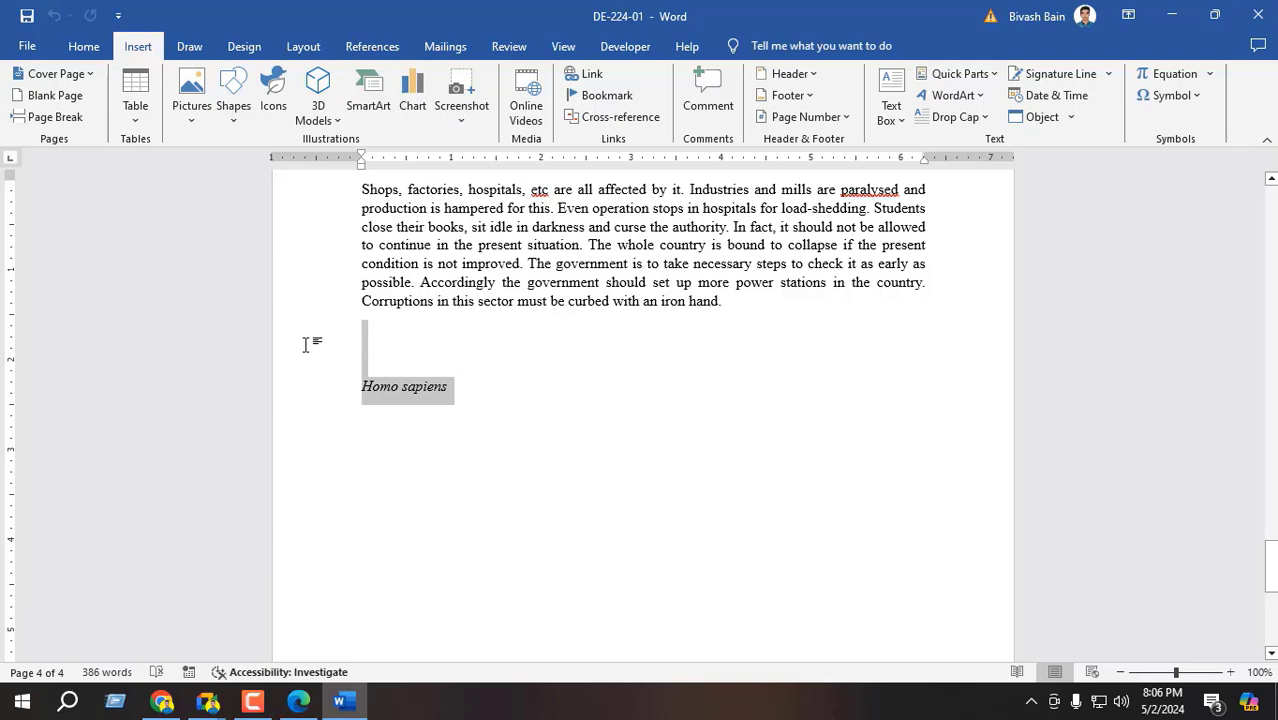
pyautogui.press('Delete')
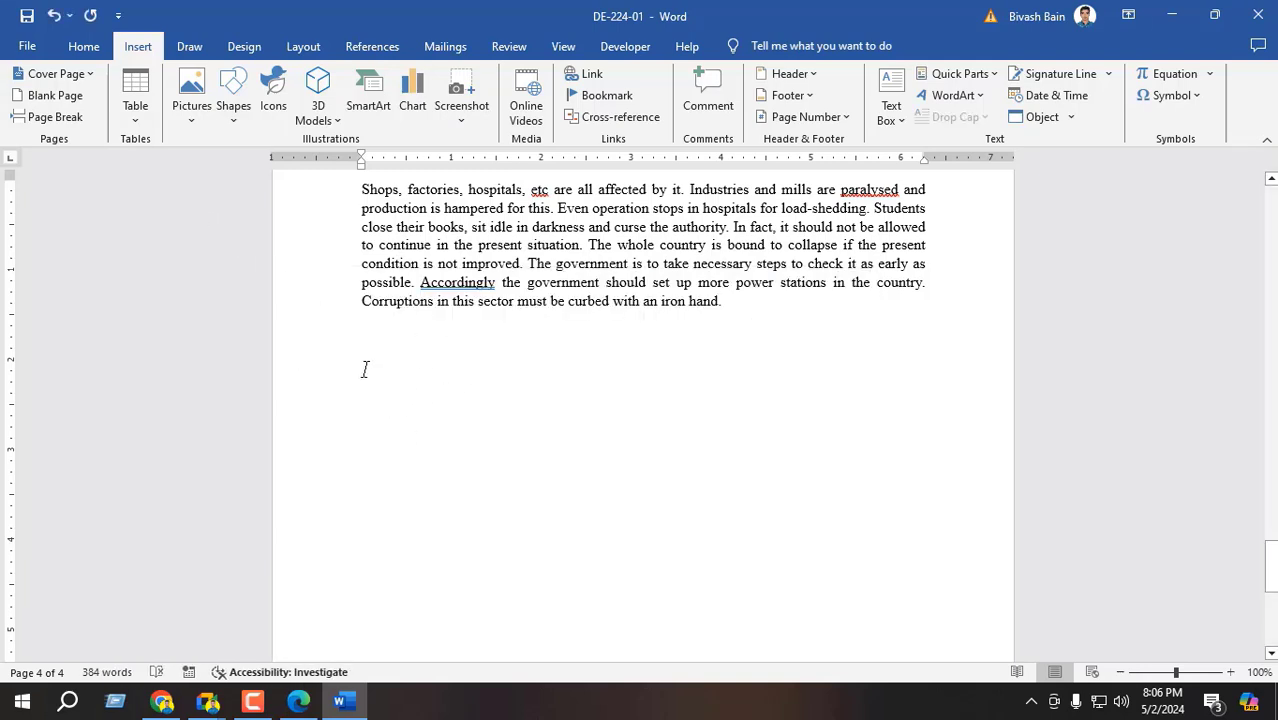
pyautogui.click(53, 15)
# - Delete the "Homo sapiens" line and the blank lines between it and the last paragraph
pyautogui.click(491, 401)
pyautogui.moveTo(491, 401); pyautogui.dragTo(329, 337)
pyautogui.write('/')
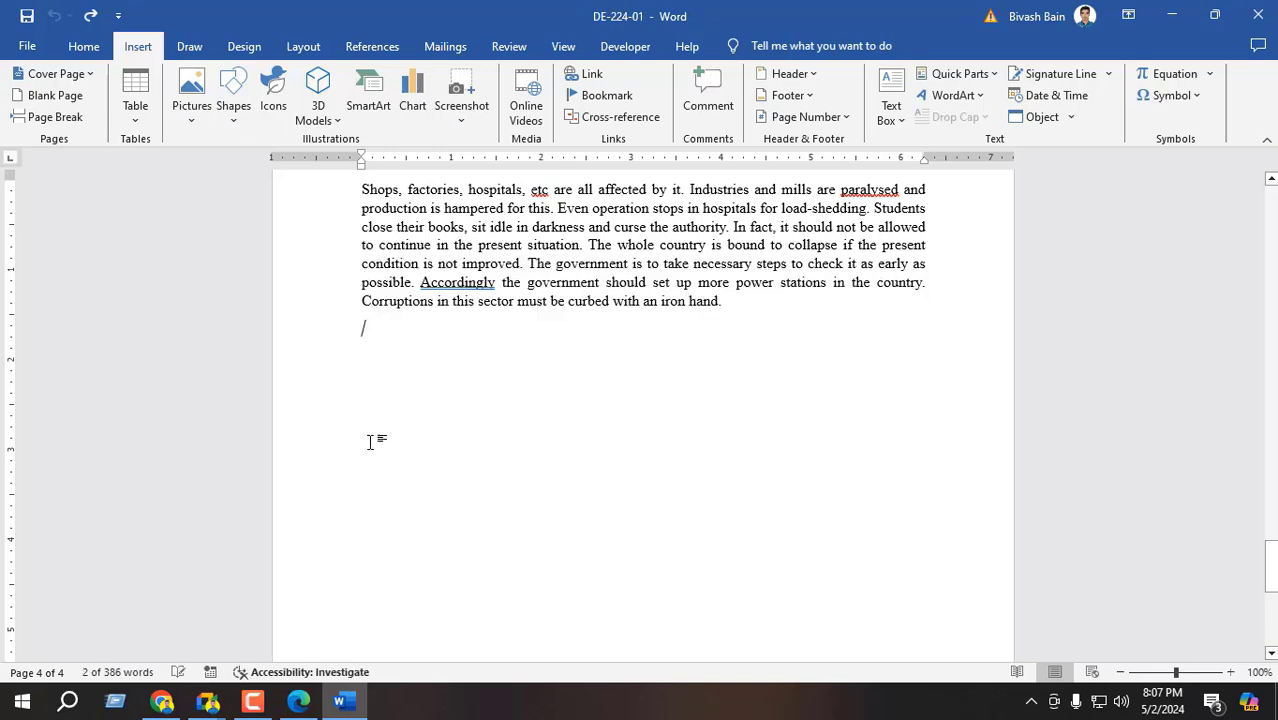
# - Turn off italic formatting at the cursor below the last paragraph and save the document
pyautogui.click(84, 47)
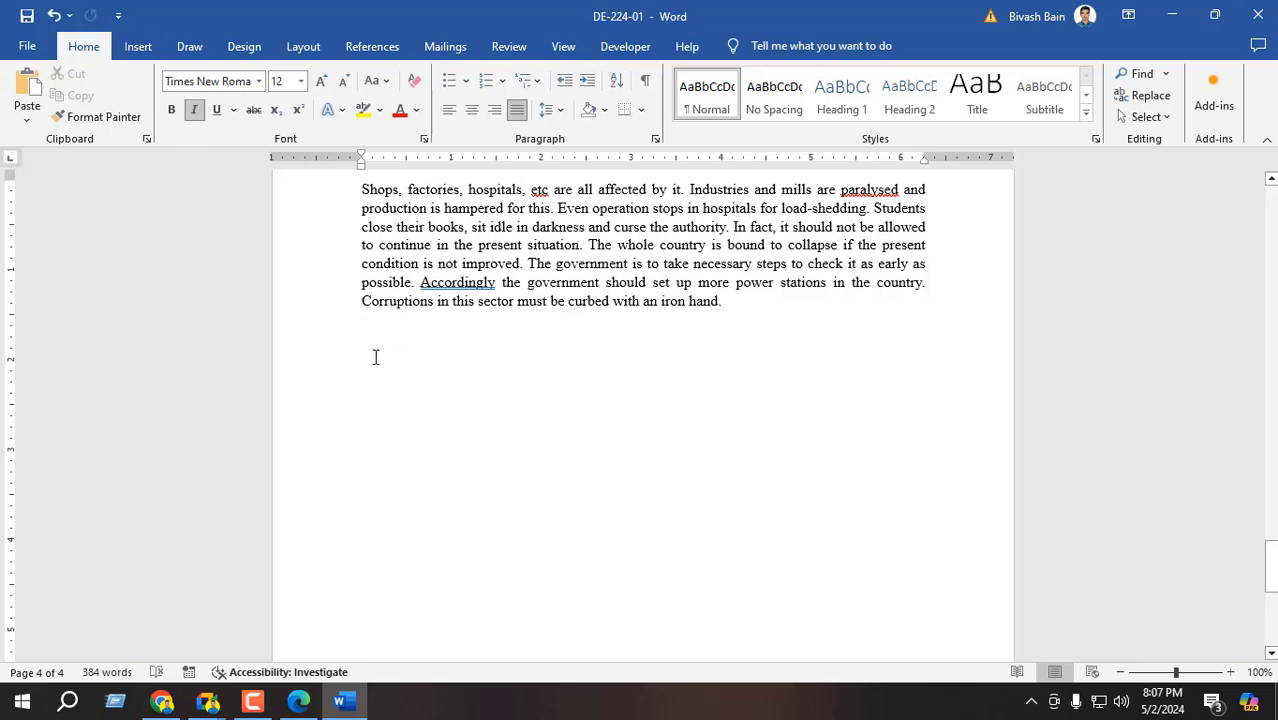
pyautogui.click(197, 113)
pyautogui.click(42, 47)
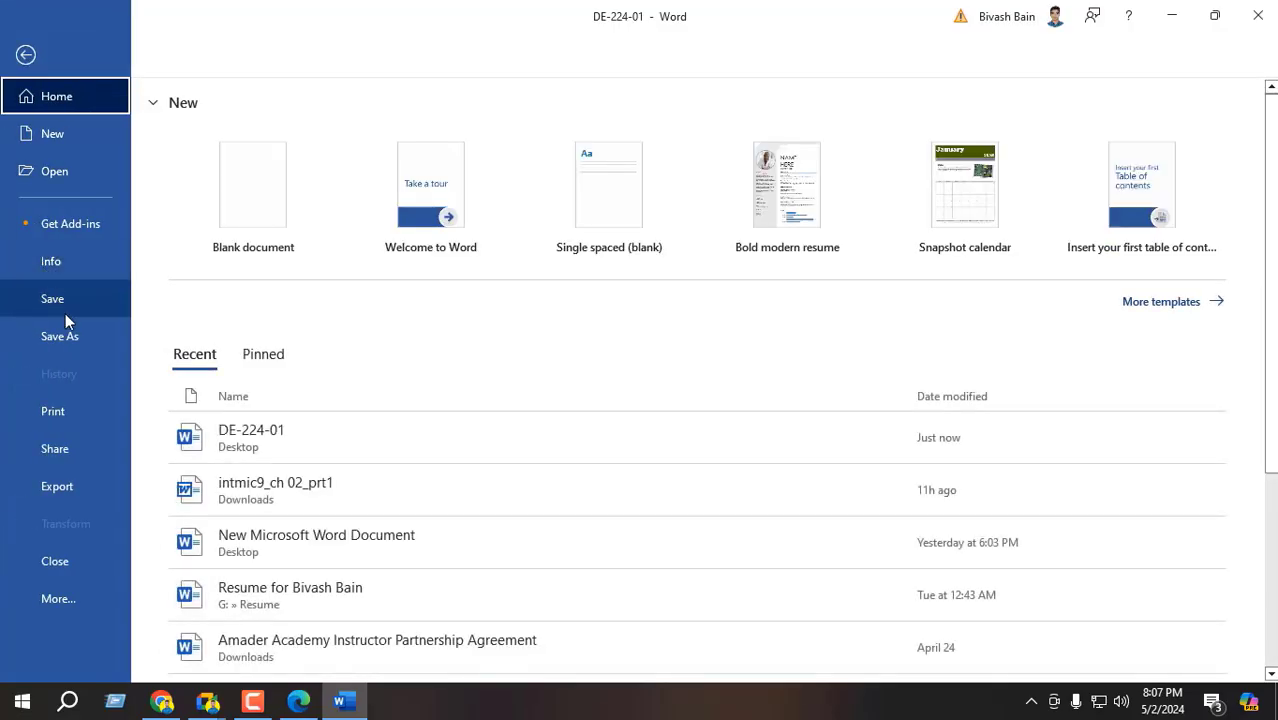
pyautogui.click(65, 311)
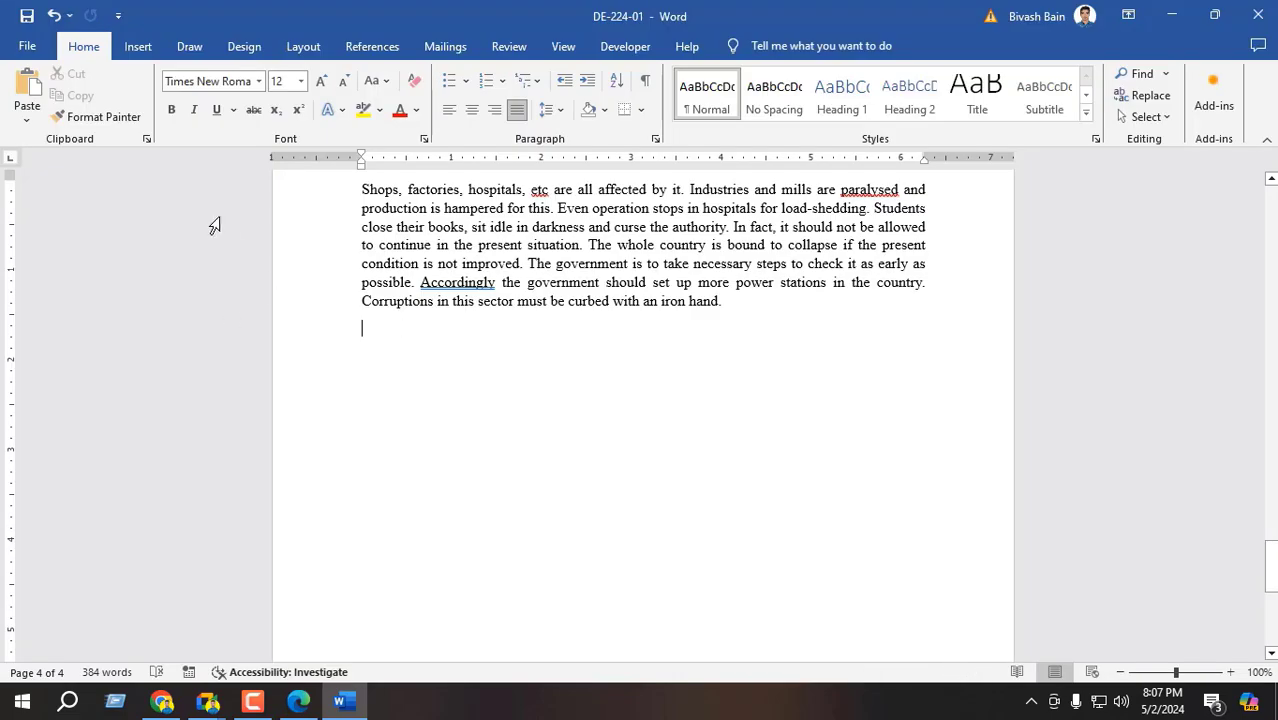
pyautogui.click(138, 46)
pyautogui.click(137, 119)
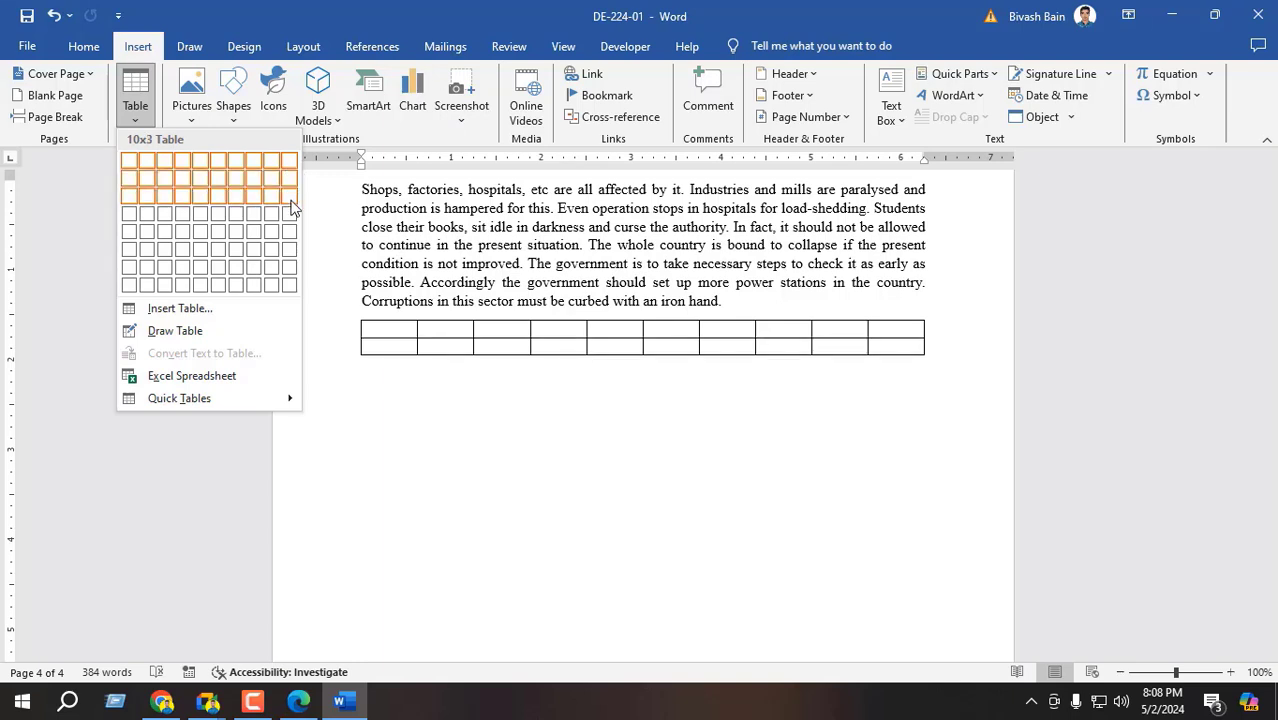
pyautogui.click(239, 4)
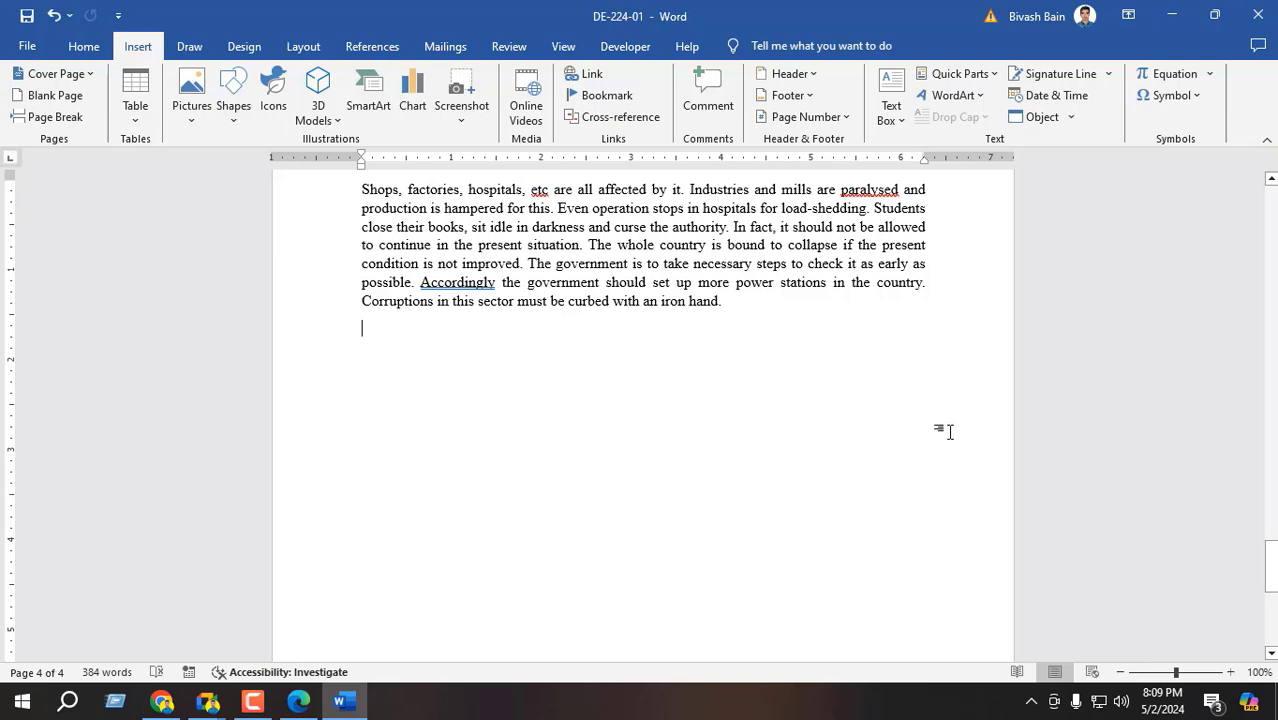
pyautogui.click(135, 110)
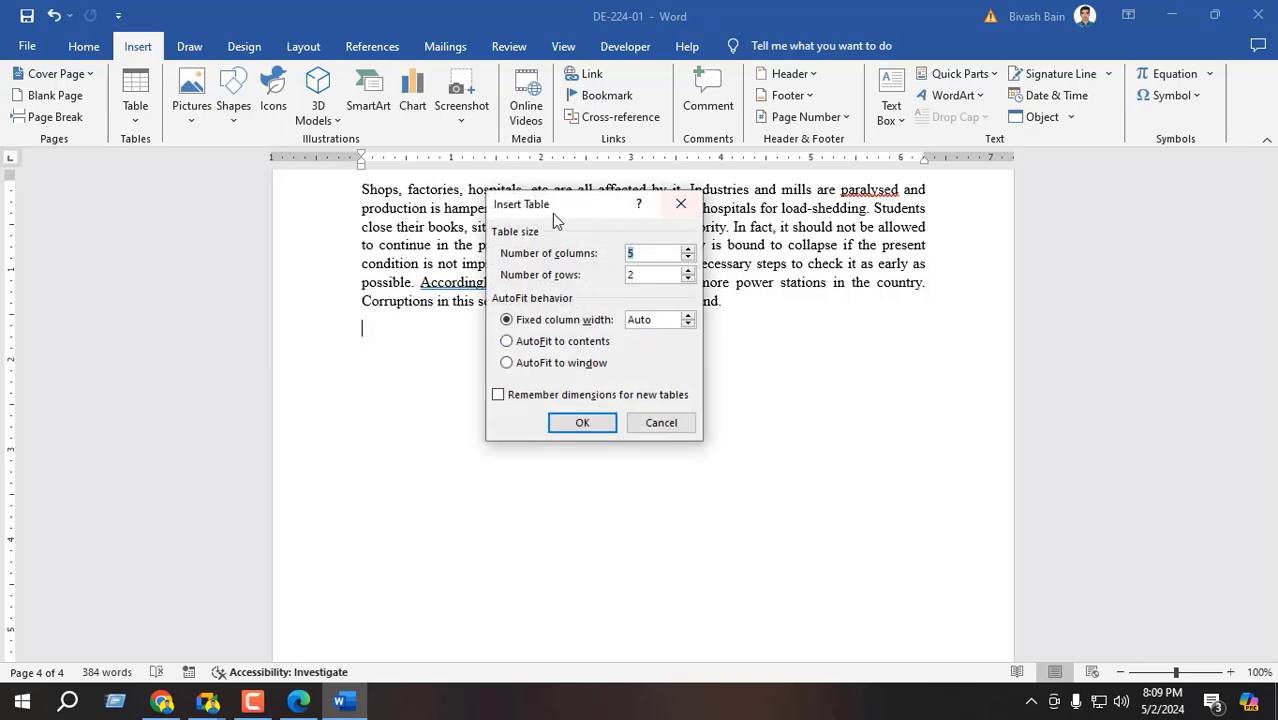
pyautogui.moveTo(551, 209); pyautogui.dragTo(496, 203)
pyautogui.click(627, 201)
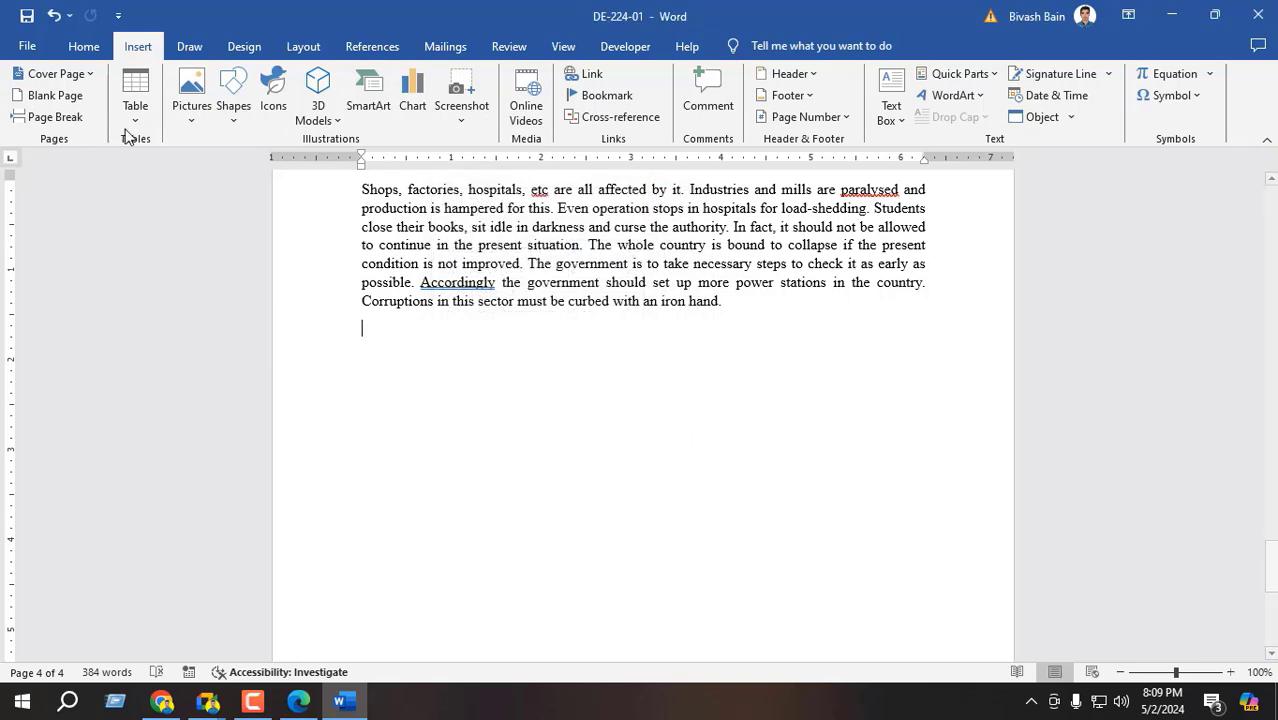
# - Open the Insert Table dialog for a new table below the last paragraph
pyautogui.click(134, 118)
pyautogui.click(174, 310)
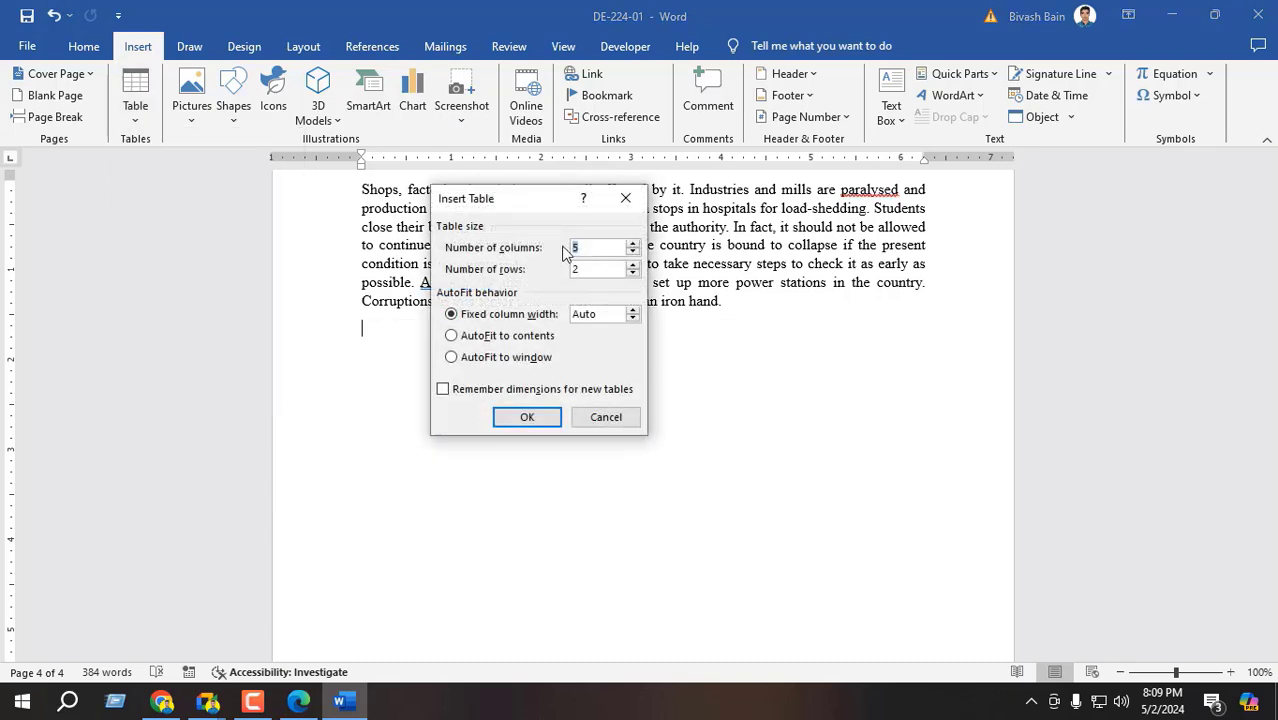
pyautogui.moveTo(523, 199); pyautogui.dragTo(559, 221)
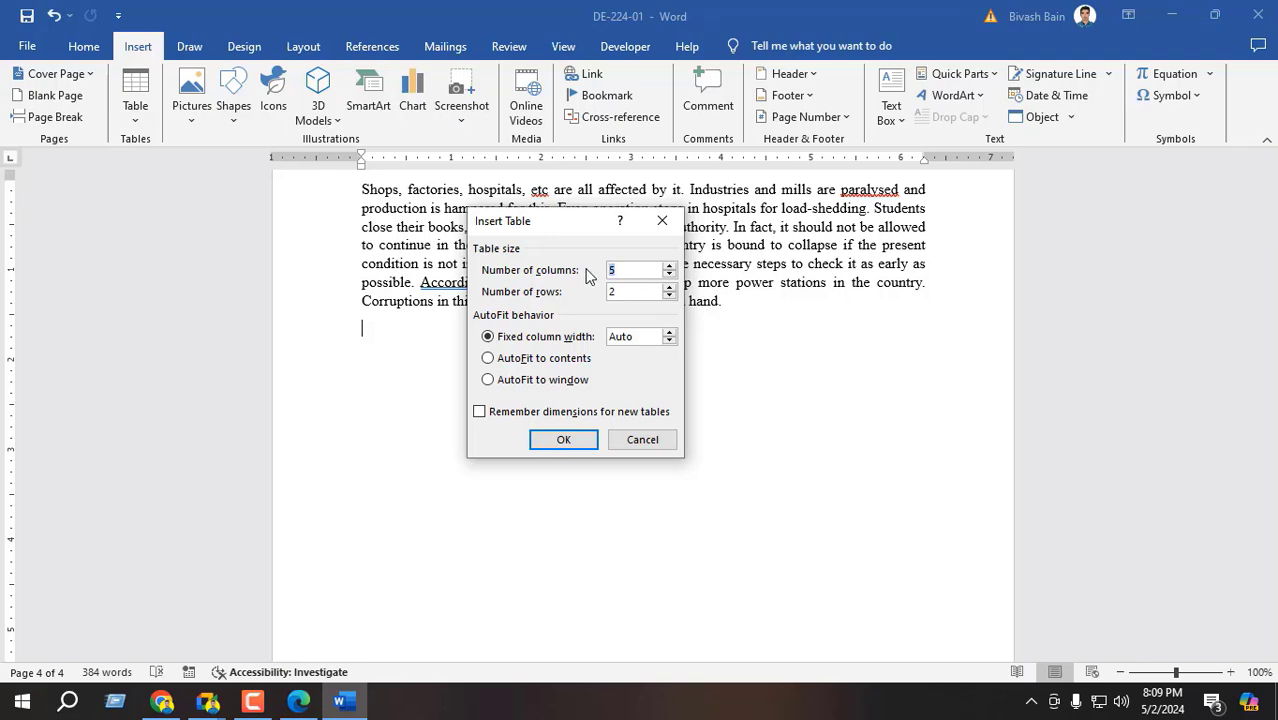
# - Switch to Chrome, look over the Professional Data Entry Course page and the DE-224-01 attendance sheet, and return to Word
pyautogui.click(163, 701)
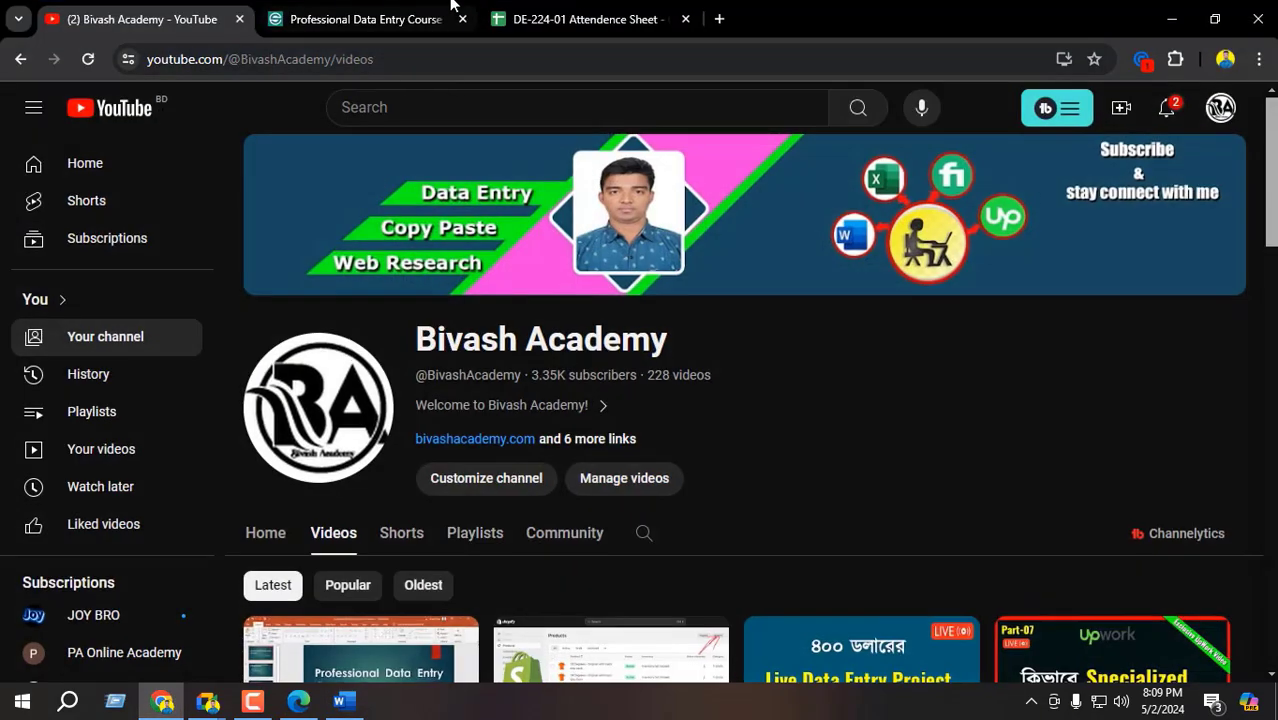
pyautogui.click(450, 8)
pyautogui.scroll(-15, 486, 345)
pyautogui.scroll(10, 489, 355)
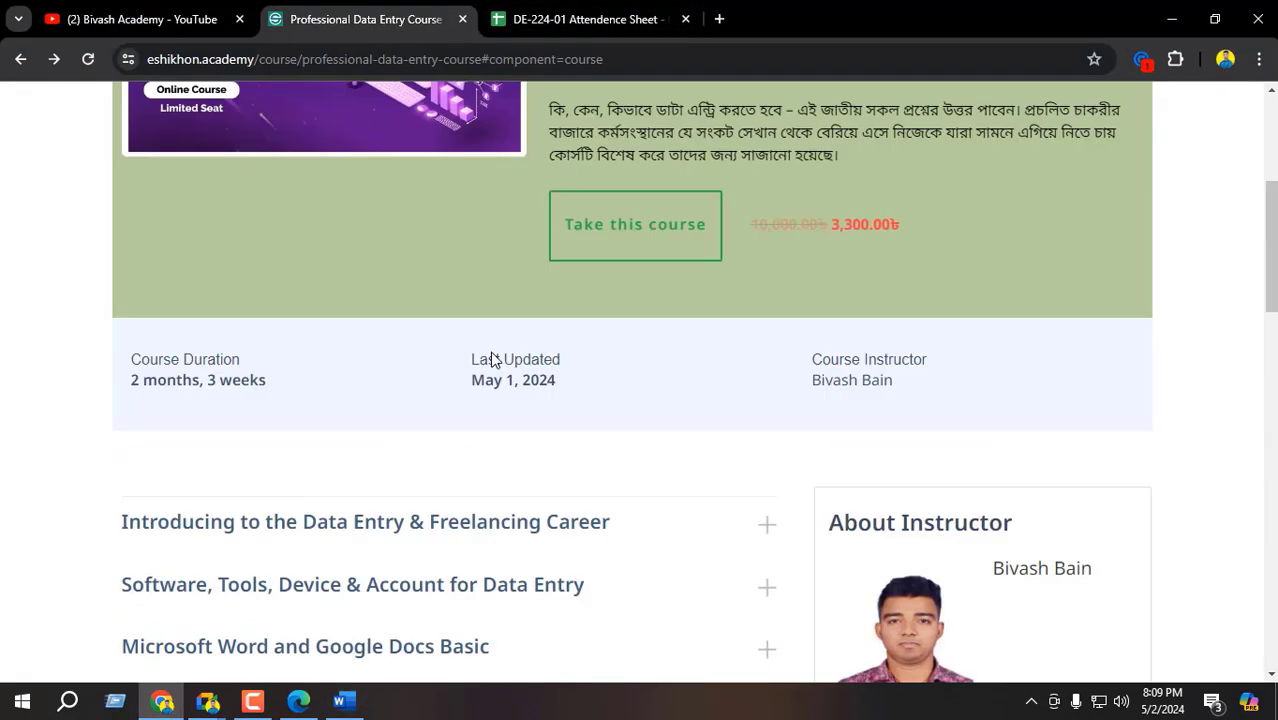
pyautogui.click(640, 19)
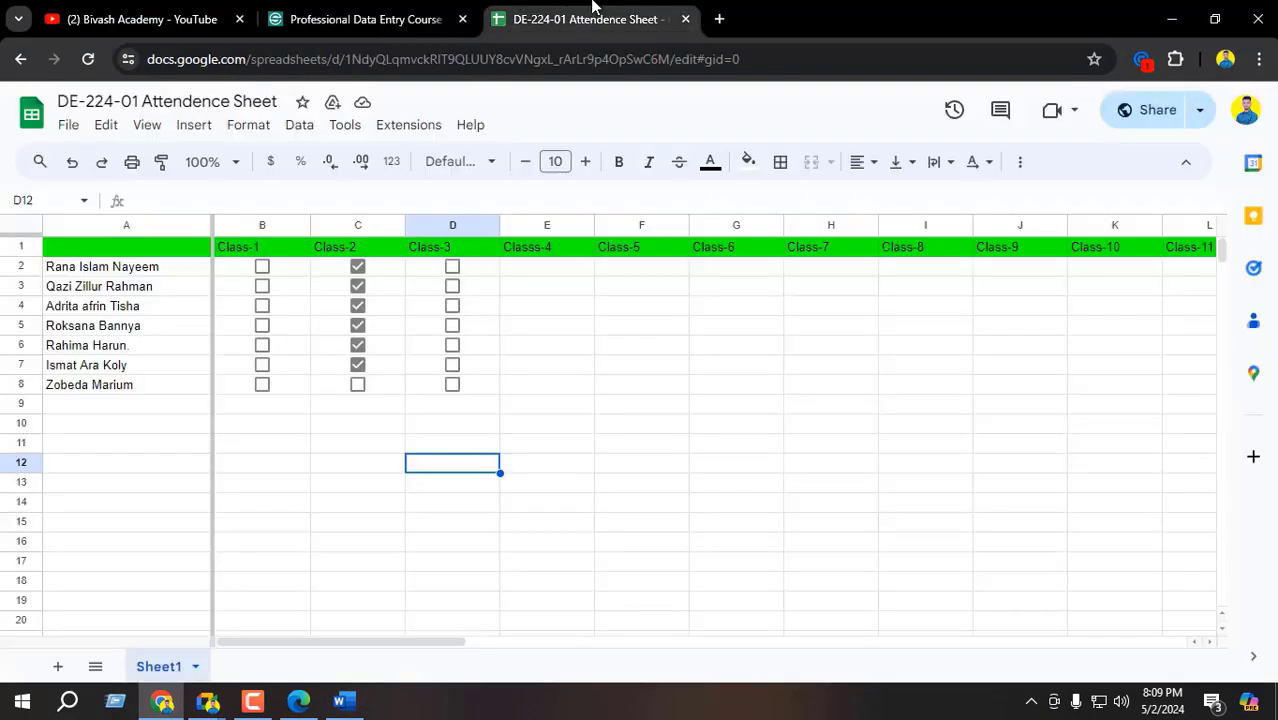
pyautogui.click(139, 488)
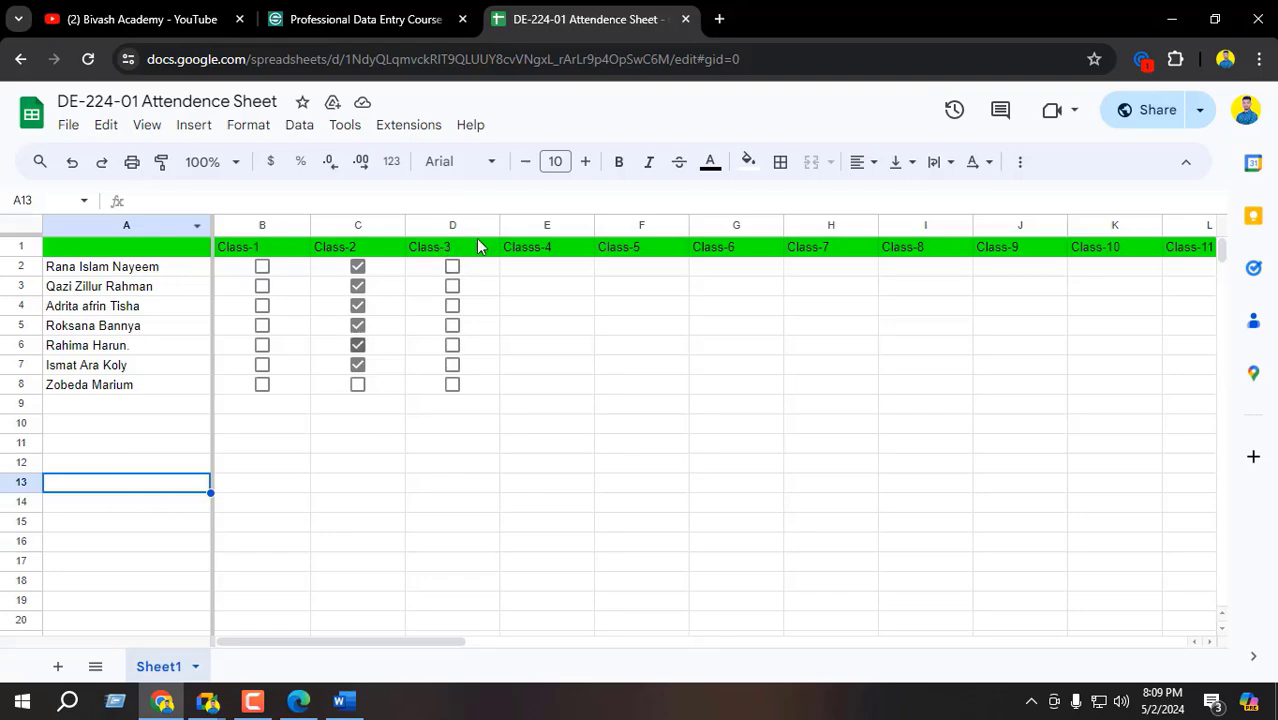
pyautogui.click(345, 702)
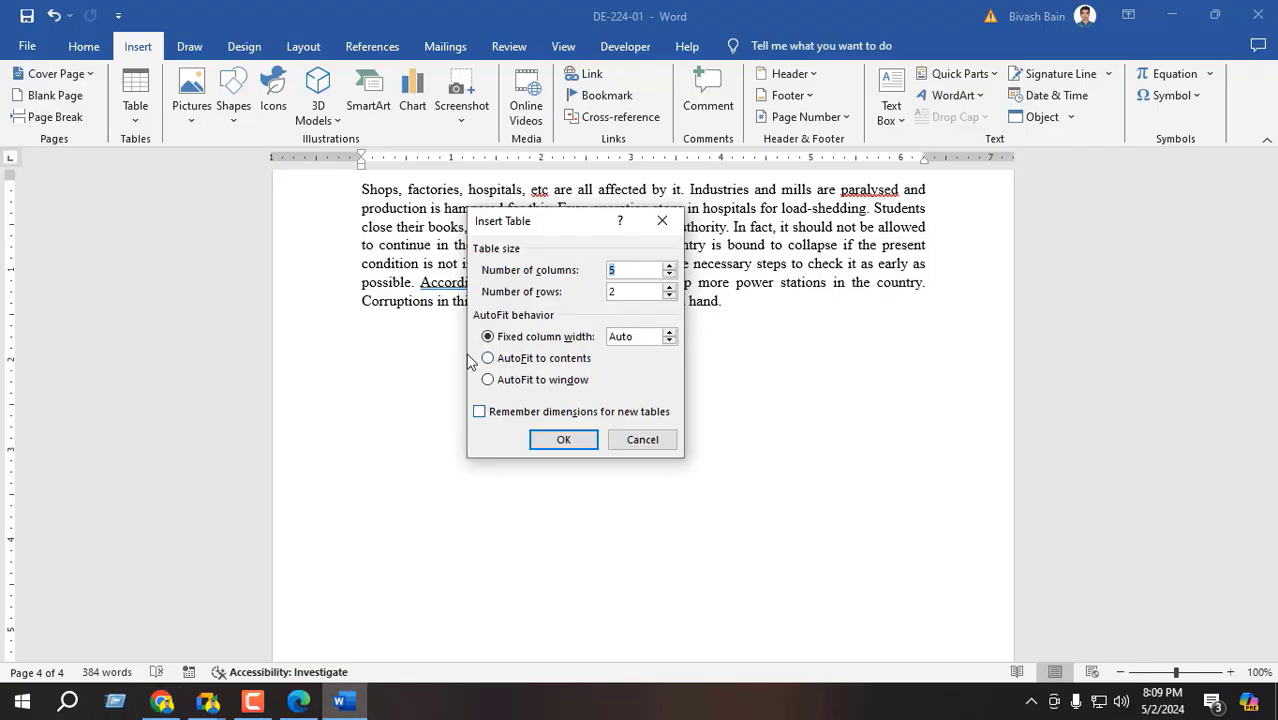
# - Check the DE-224-01 attendance sheet in Chrome, return to Word, and insert a table with 4 columns and 8 rows
pyautogui.click(162, 702)
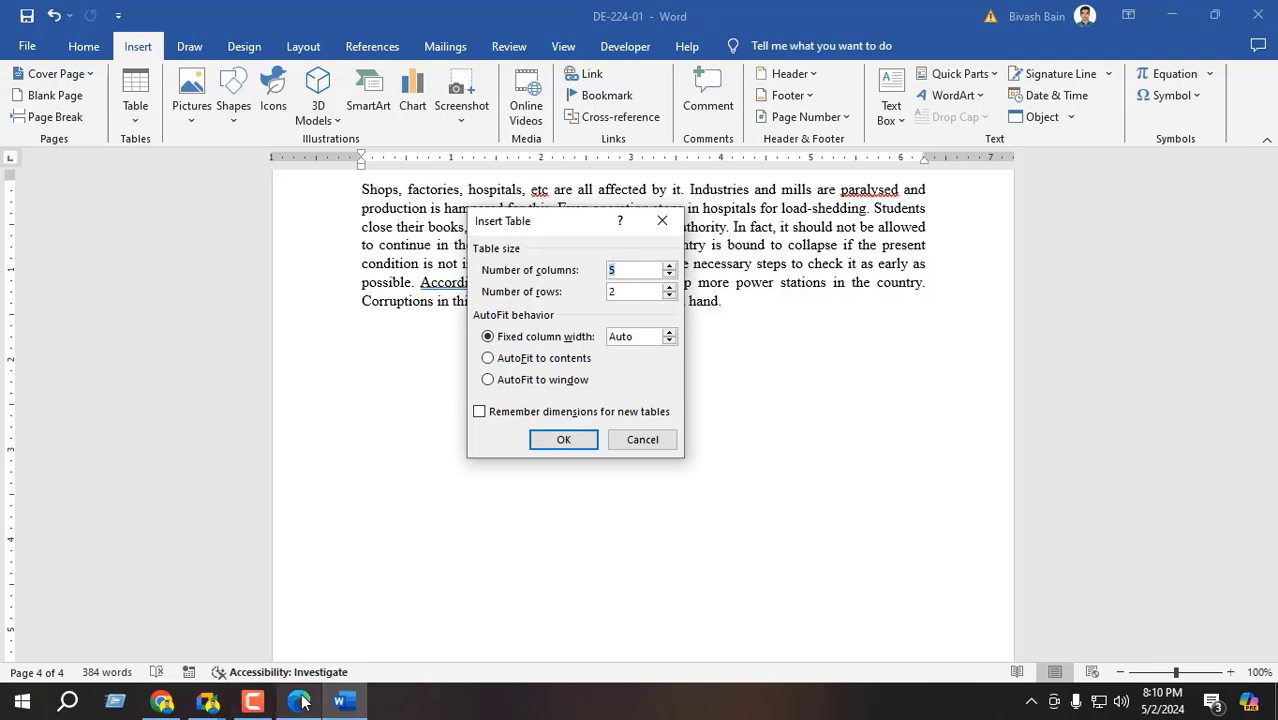
pyautogui.click(207, 700)
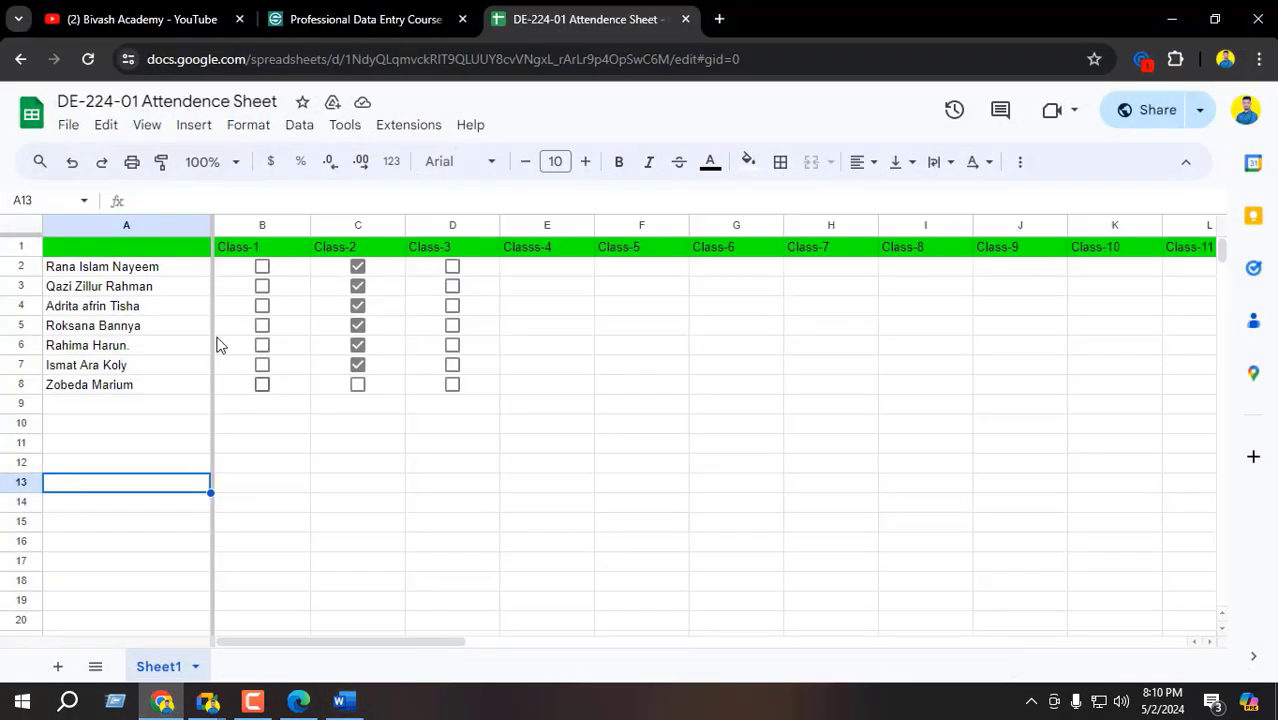
pyautogui.click(170, 703)
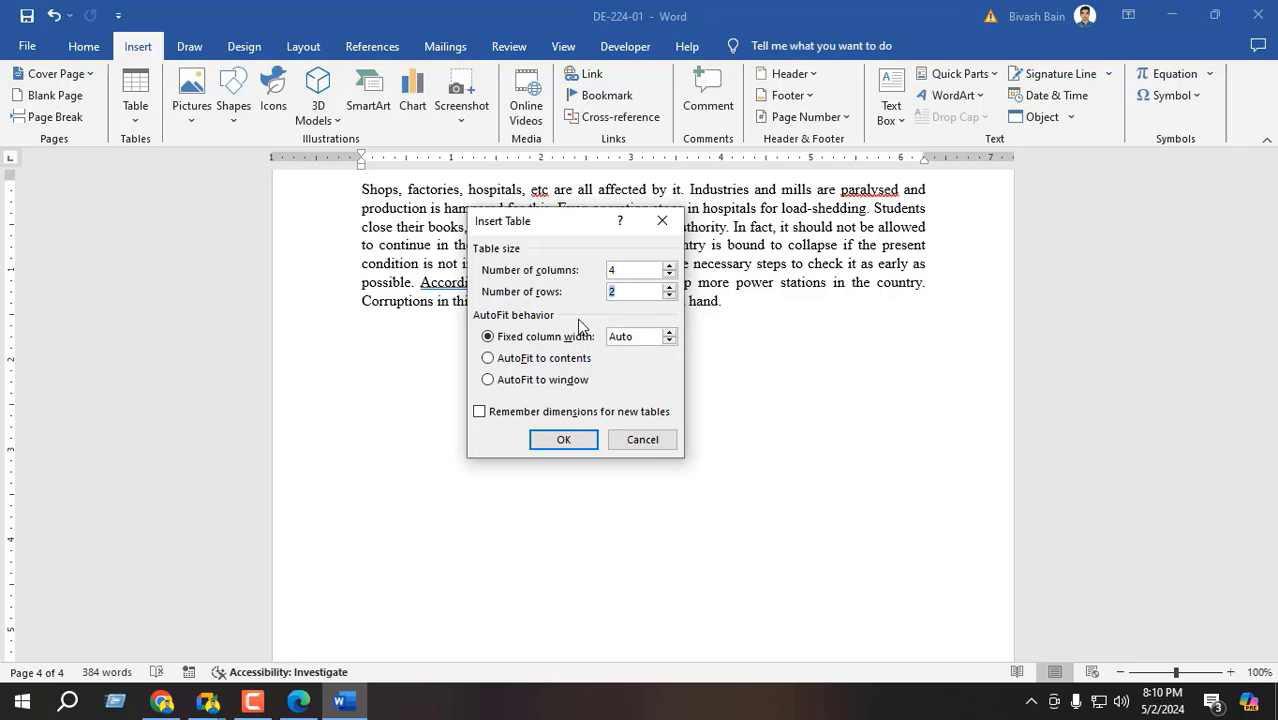
pyautogui.click(170, 702)
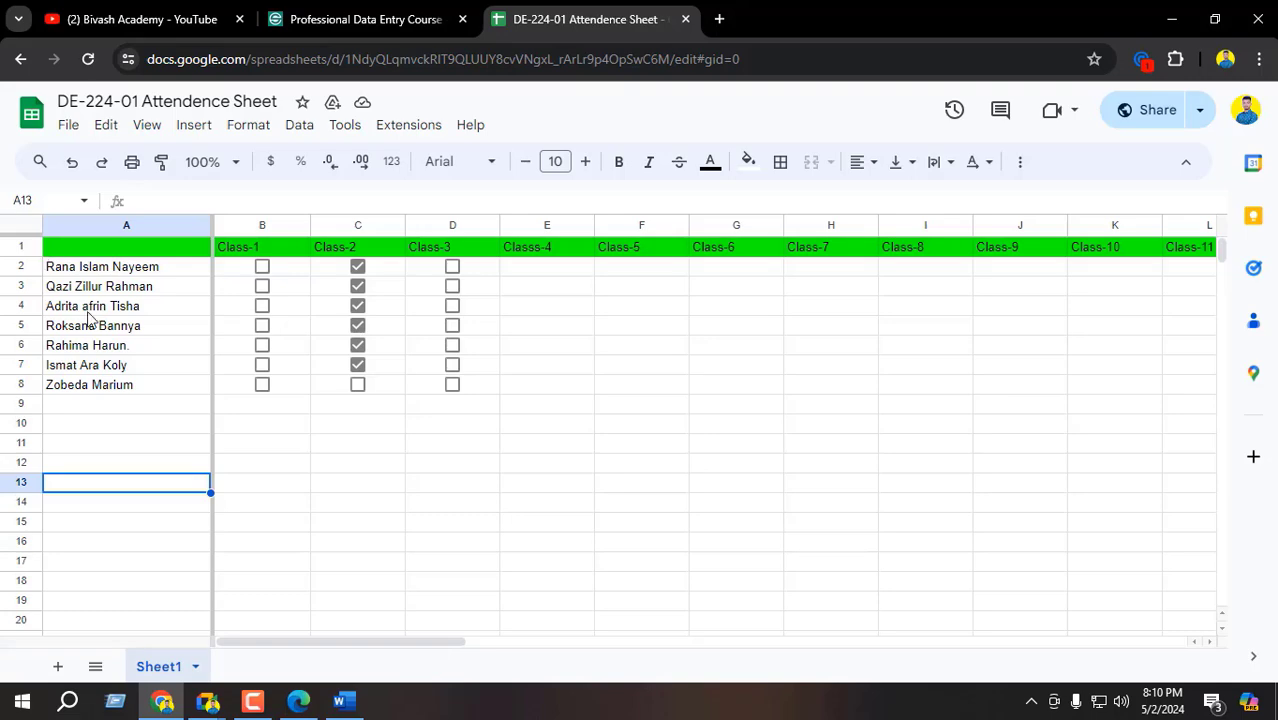
pyautogui.click(162, 702)
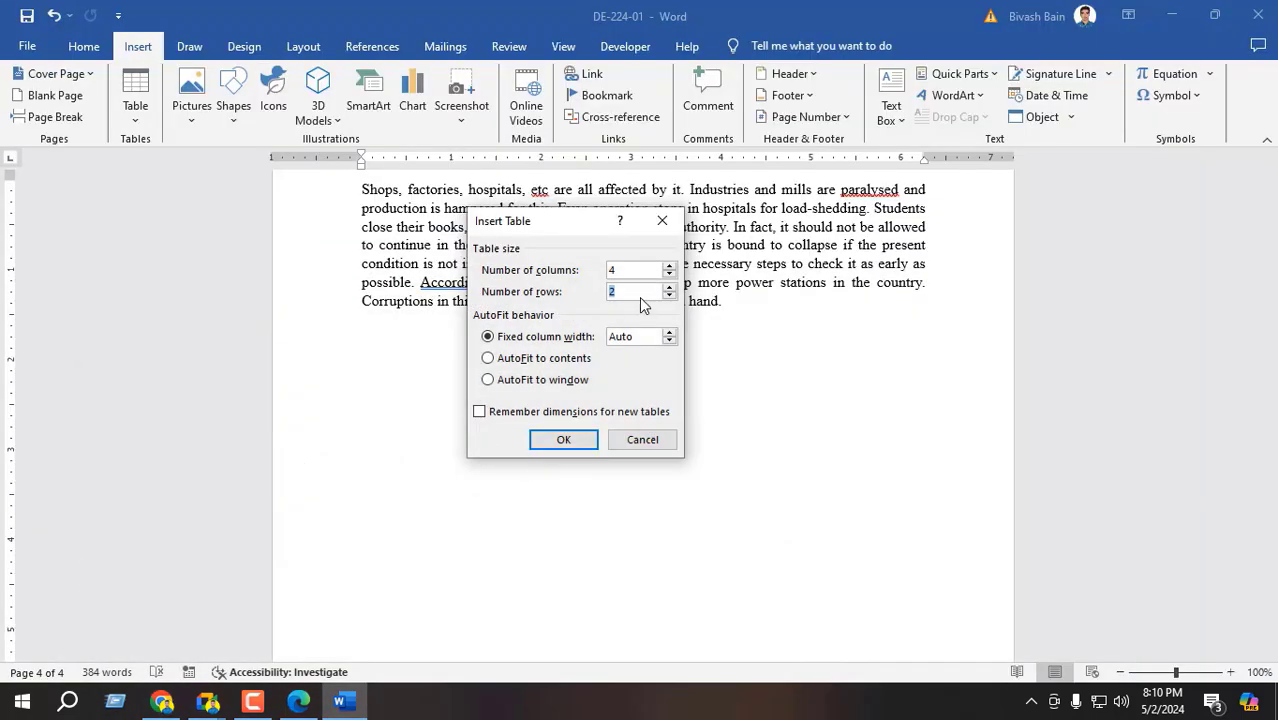
pyautogui.write('8')
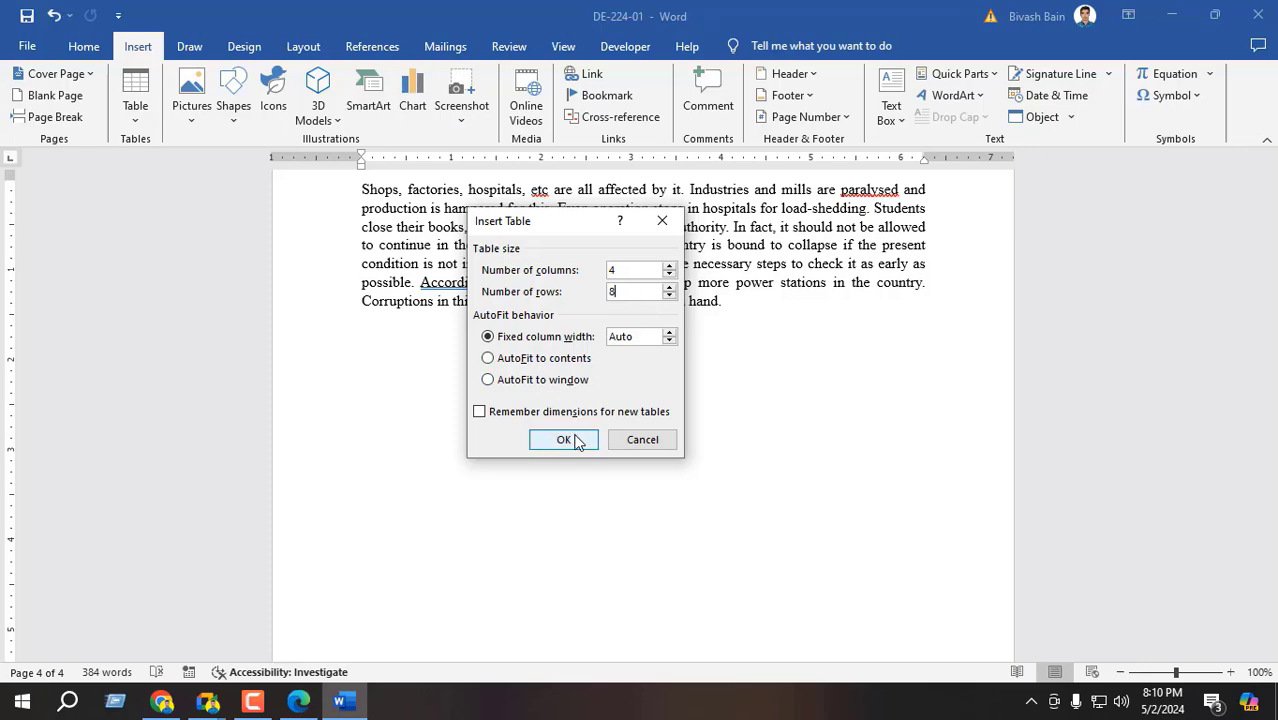
pyautogui.click(563, 440)
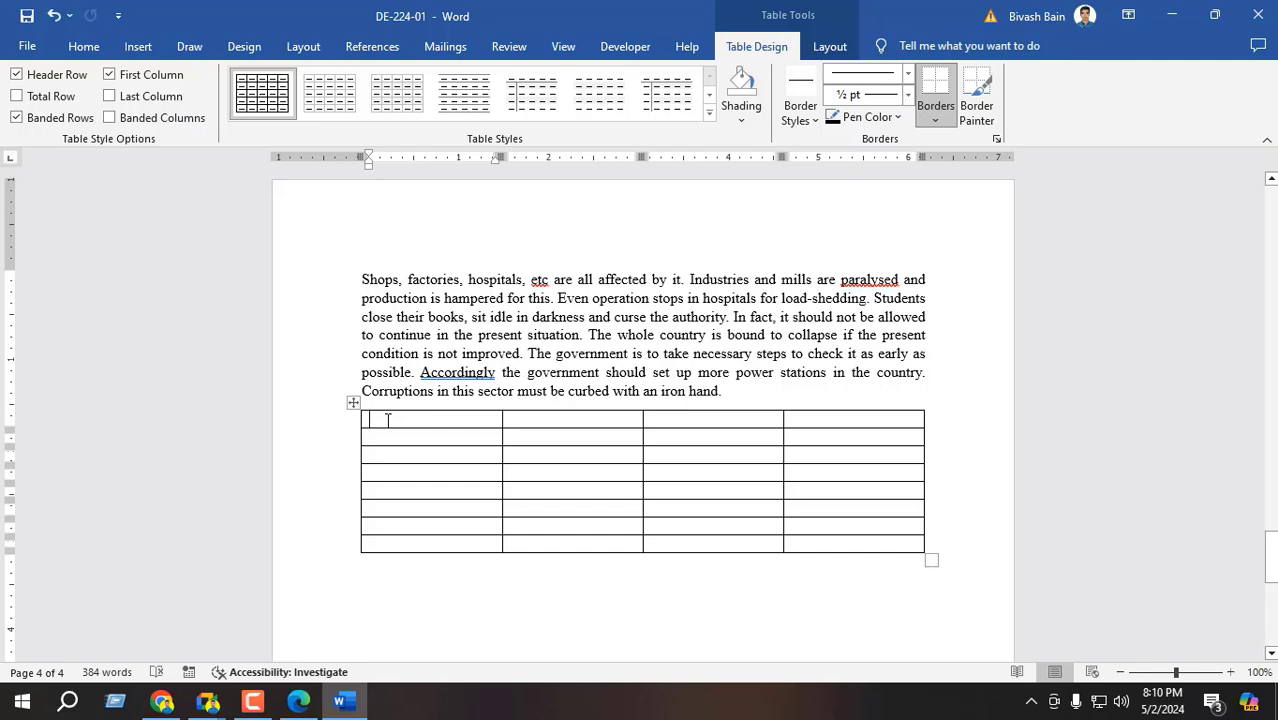
pyautogui.click(560, 417)
pyautogui.click(703, 422)
pyautogui.click(818, 418)
pyautogui.click(537, 410)
pyautogui.click(706, 421)
pyautogui.click(838, 405)
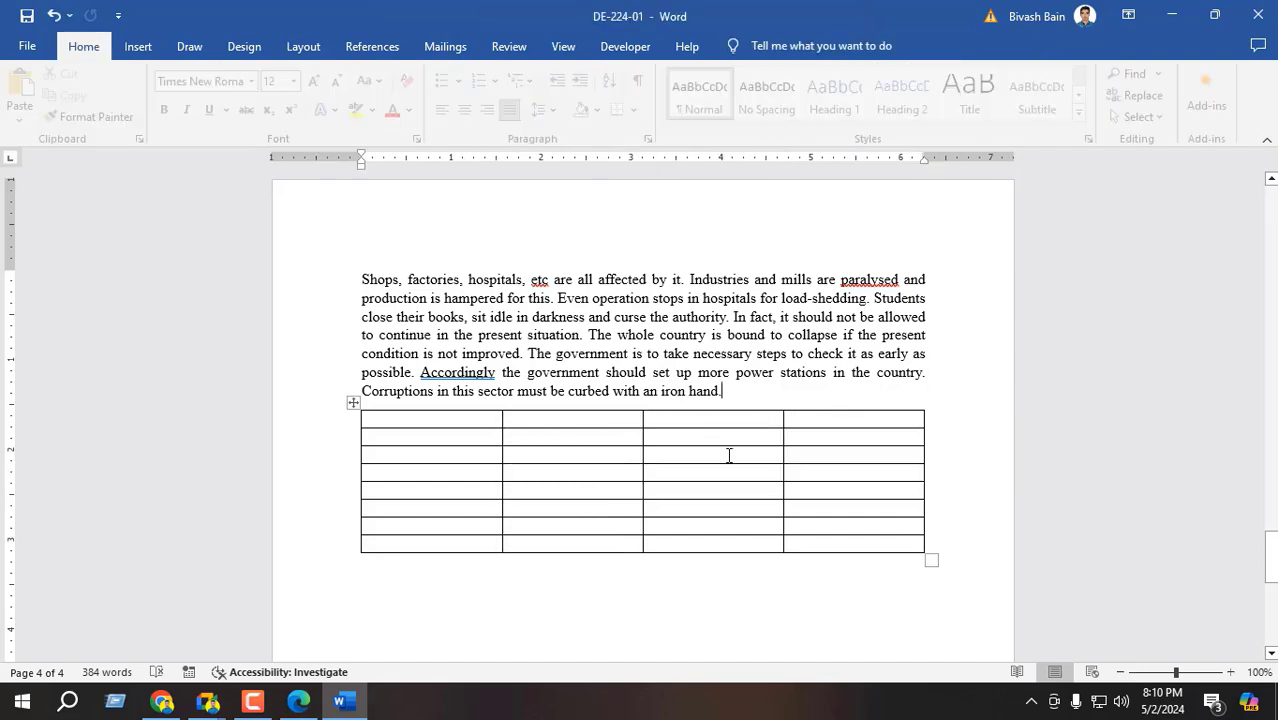
pyautogui.click(208, 703)
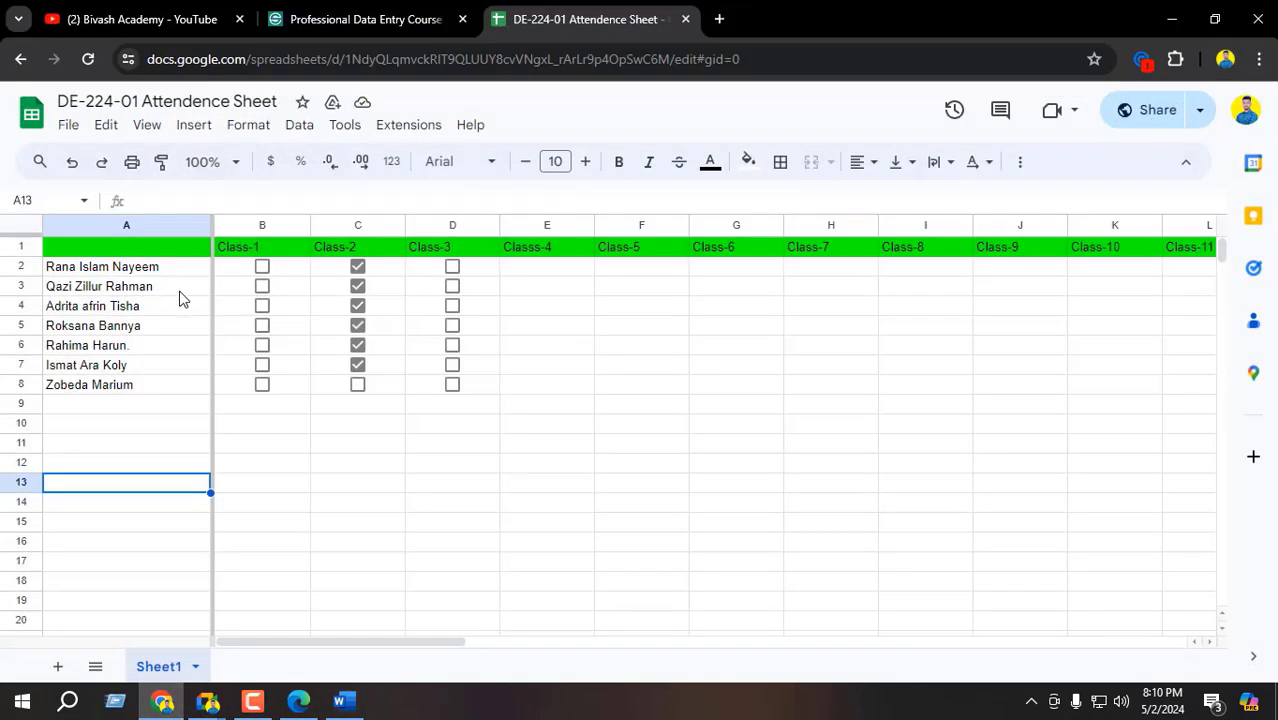
pyautogui.doubleClick(257, 250)
pyautogui.hotkey('ctrl', 'c')
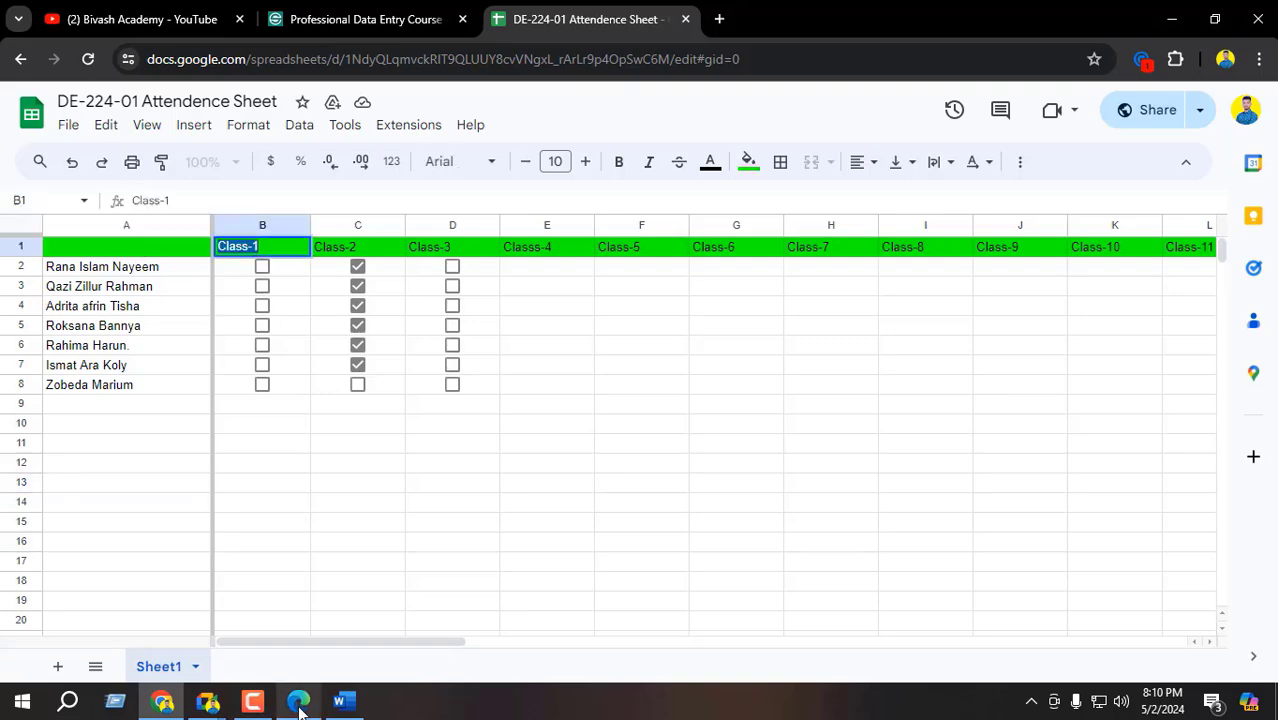
pyautogui.click(340, 703)
pyautogui.click(553, 420)
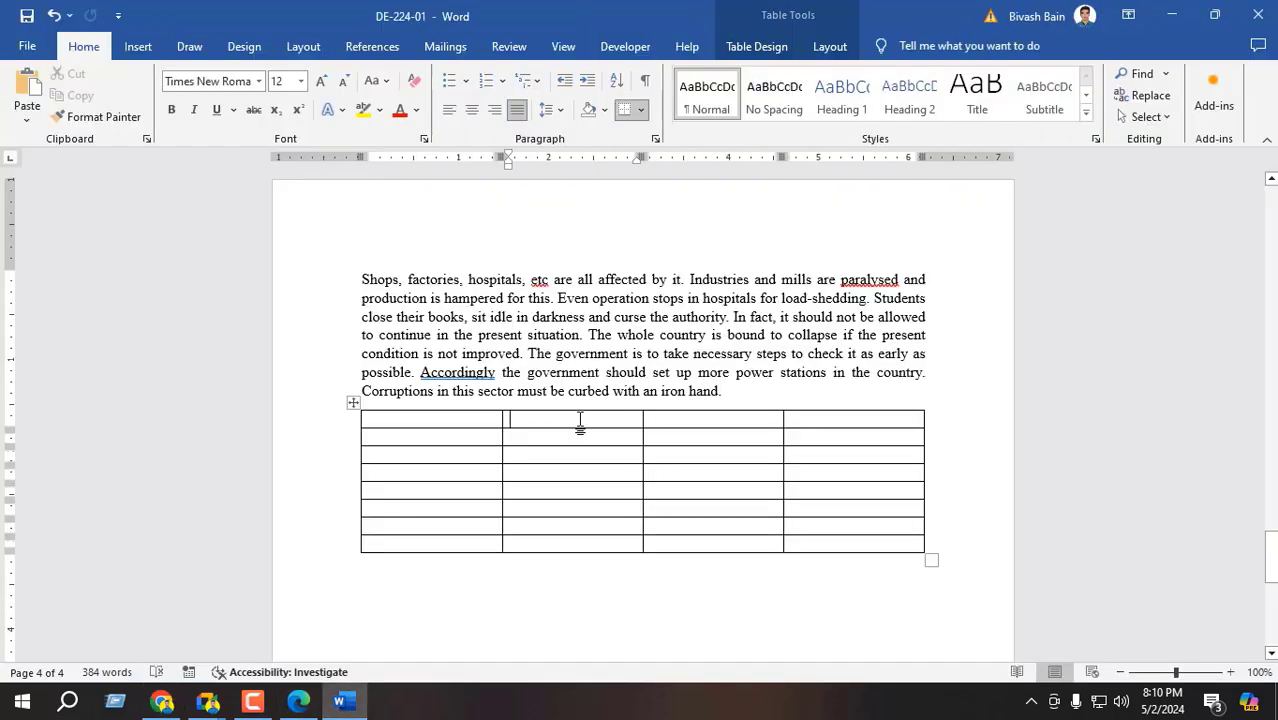
pyautogui.hotkey('ctrl', 'v')
pyautogui.click(55, 17)
# - Copy the "Class-1" heading from the Chrome attendance sheet and paste it as text only into the Word table's second header cell
pyautogui.click(165, 704)
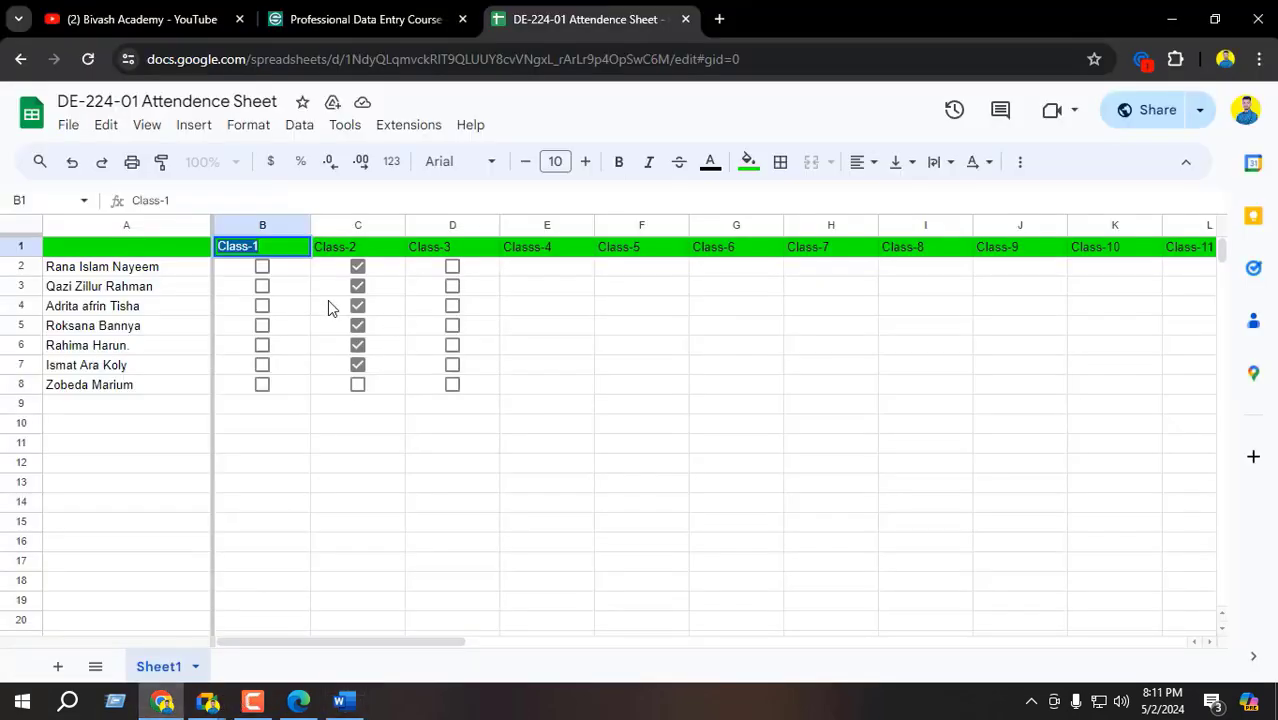
pyautogui.click(253, 349)
pyautogui.tripleClick(234, 250)
pyautogui.hotkey('ctrl', 'c')
pyautogui.click(339, 702)
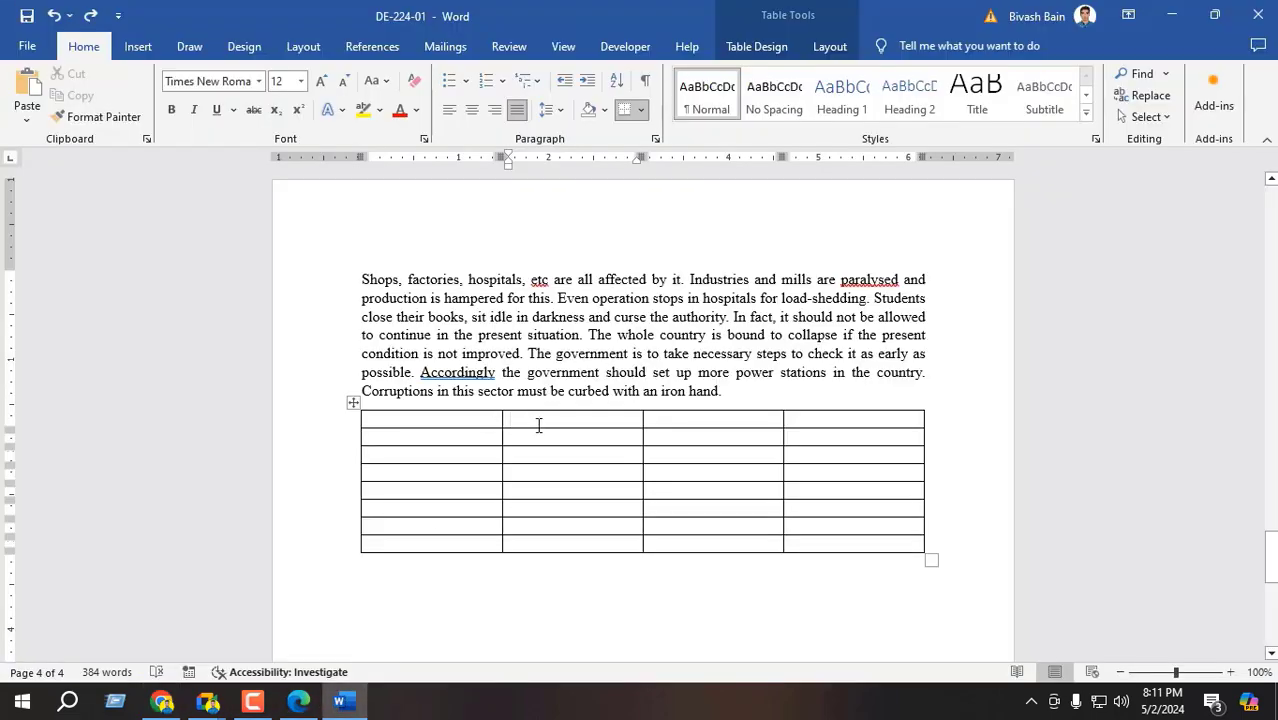
pyautogui.hotkey('ctrl', 'v')
pyautogui.click(524, 527)
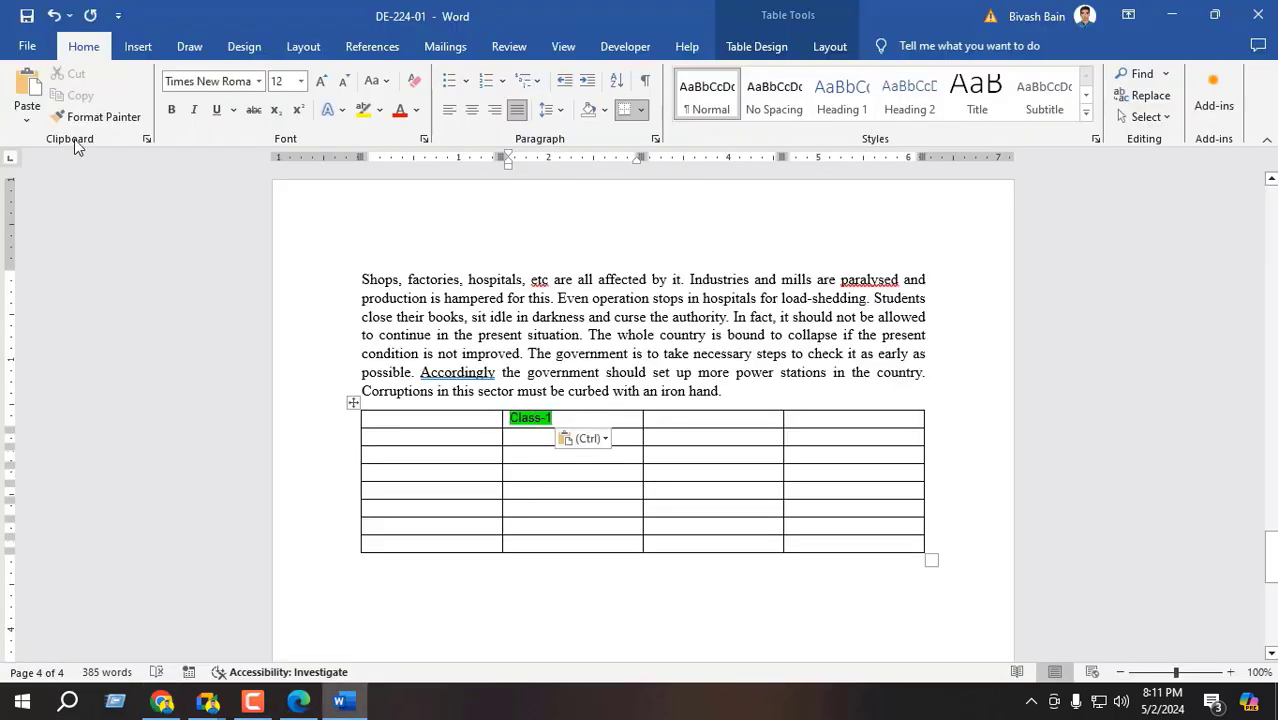
pyautogui.hotkey('ctrl', 'z')
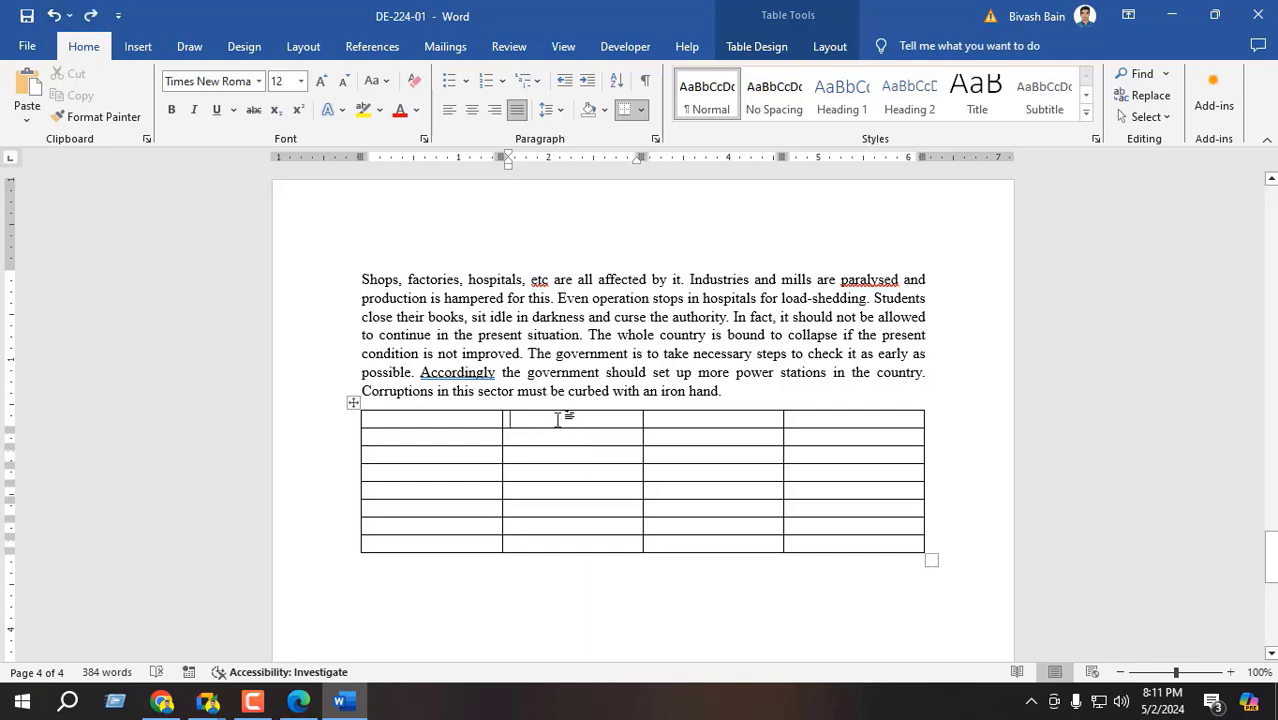
pyautogui.rightClick(558, 420)
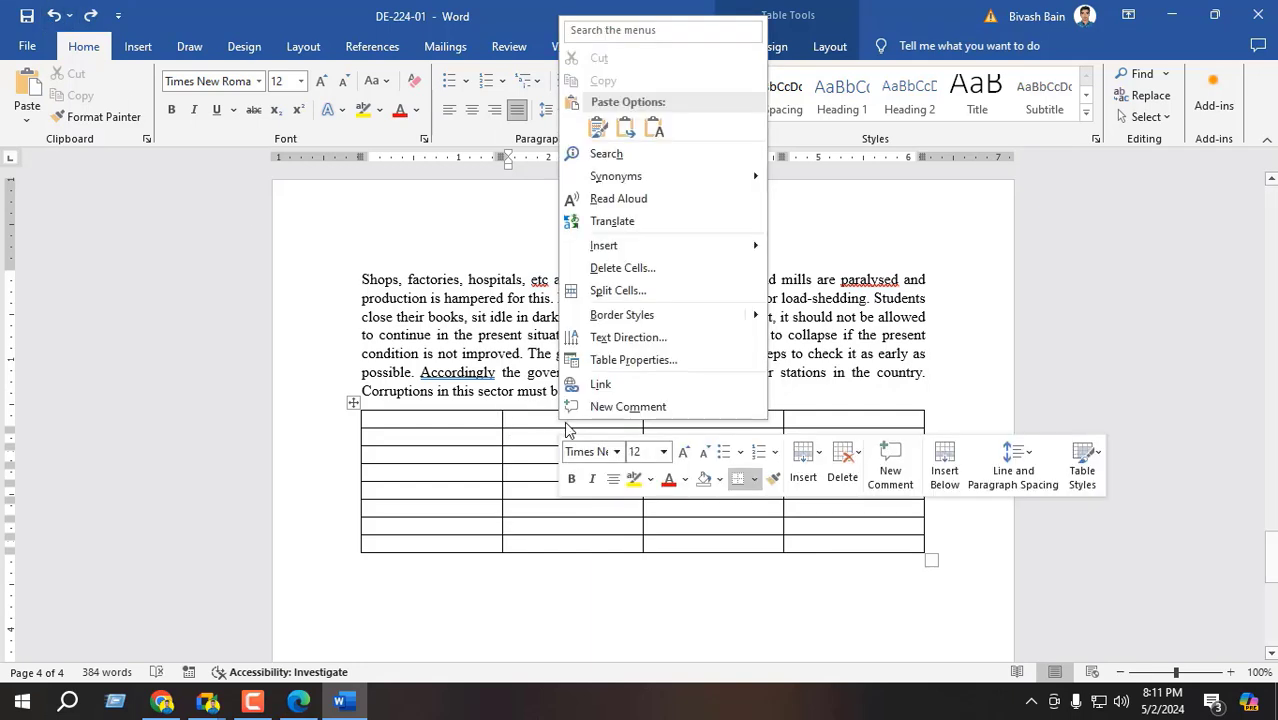
pyautogui.click(652, 130)
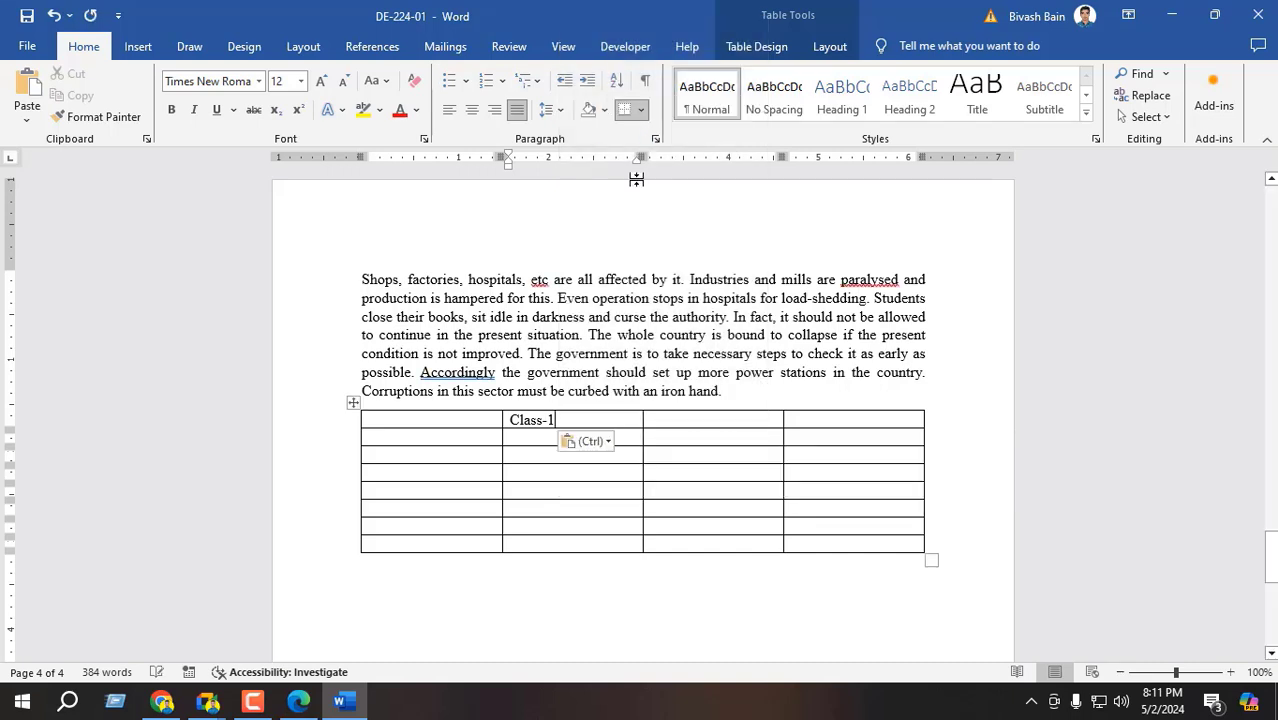
# - Paste the copied heading as text only into the table's third header cell and change it to "Class-2"
pyautogui.click(686, 418)
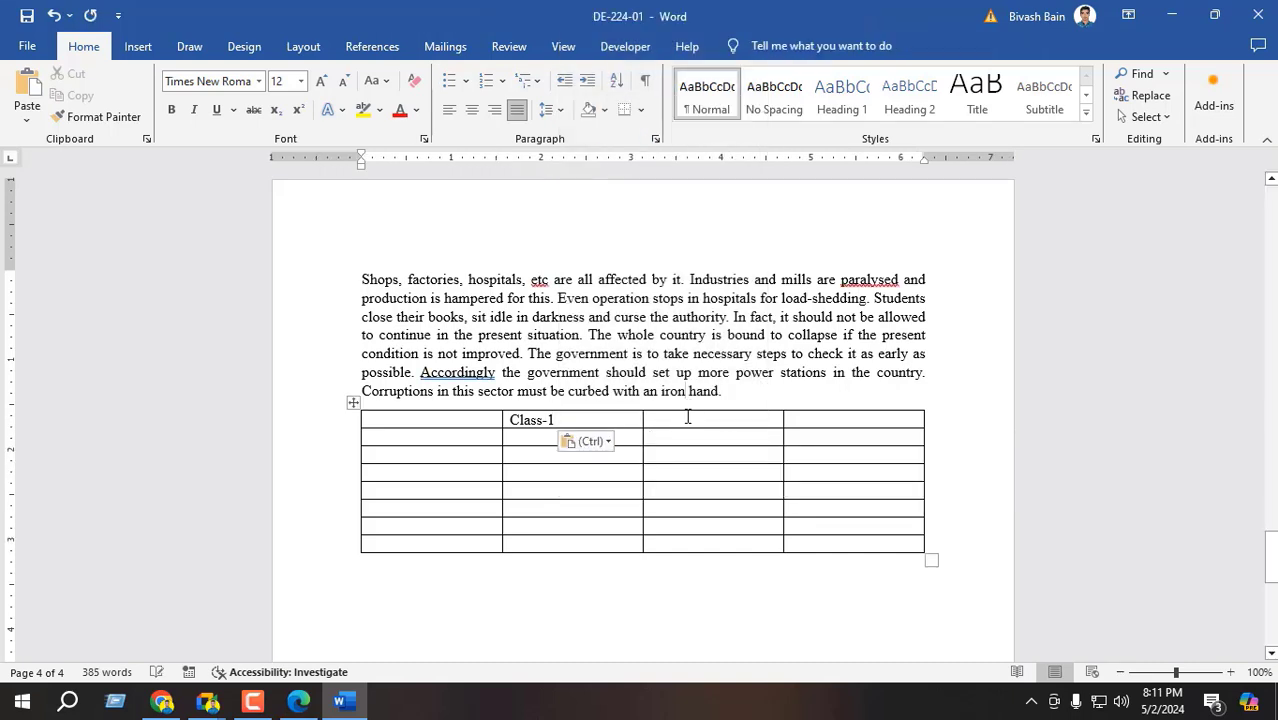
pyautogui.click(27, 117)
pyautogui.click(84, 174)
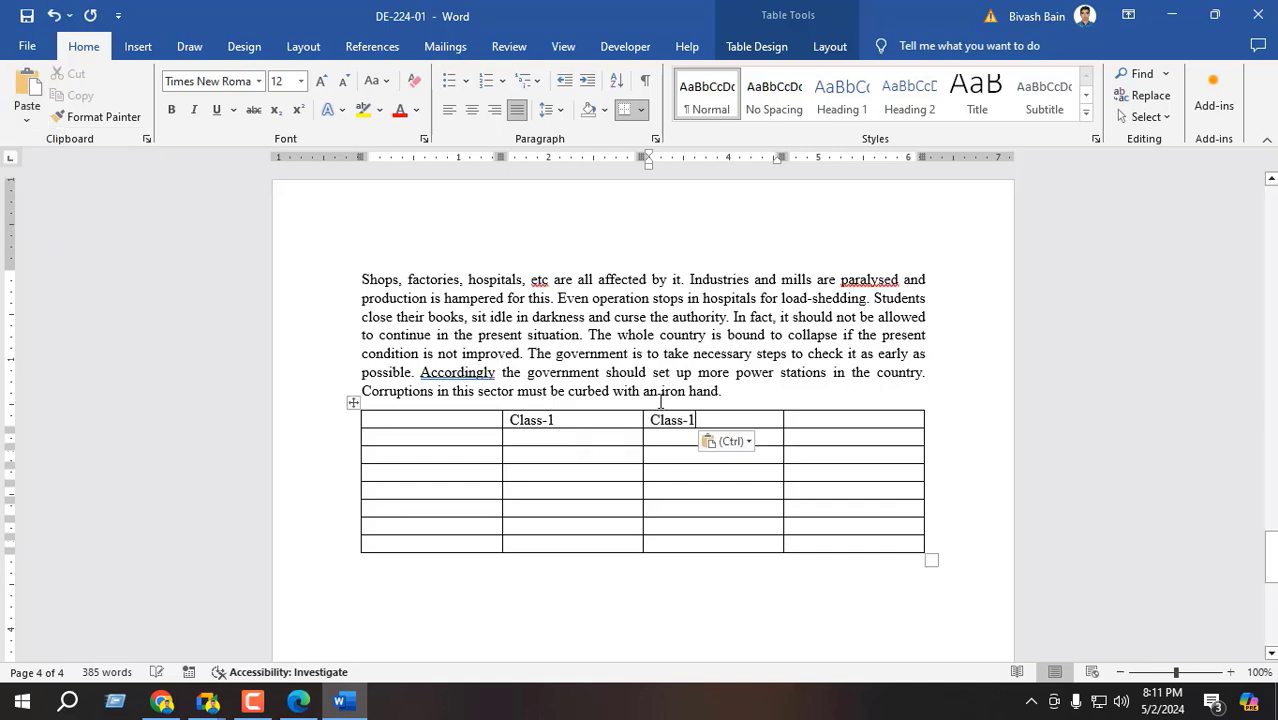
pyautogui.press('BackSpace')
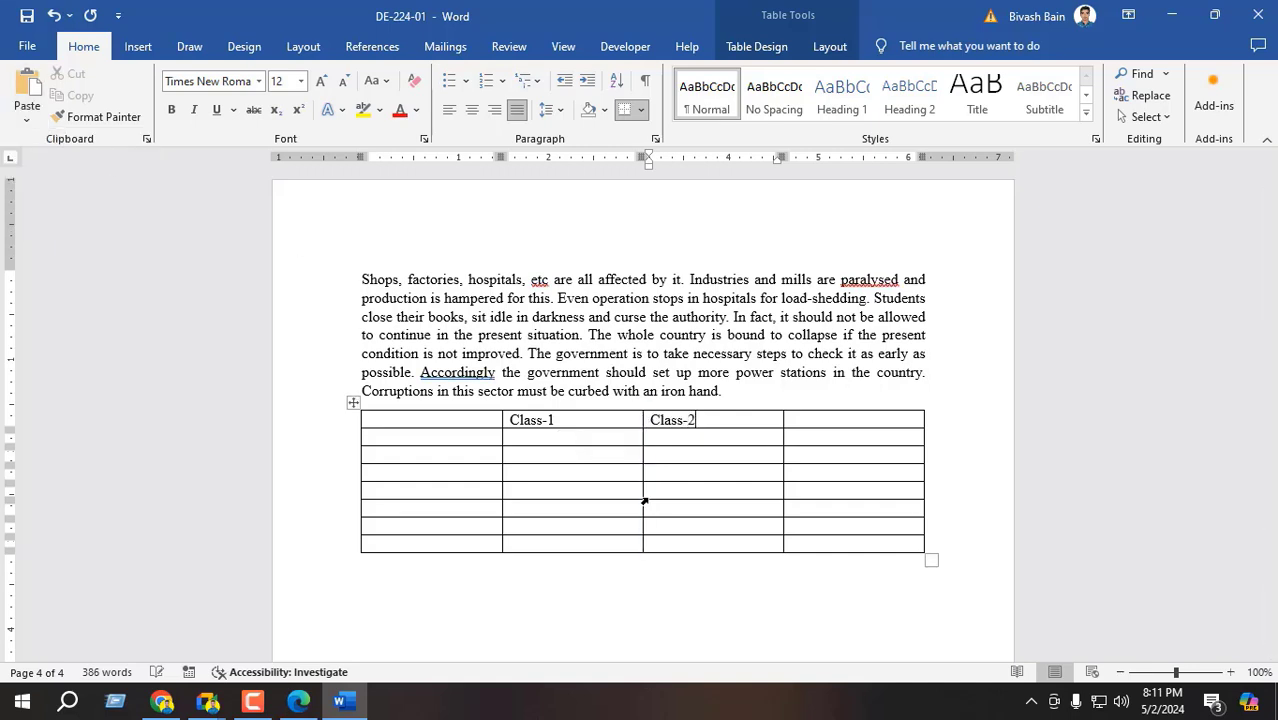
pyautogui.write('2')
# - Paste the heading as text only into the fourth header cell, change it to "Class-3", and enter "Students Name" in the first header cell
pyautogui.click(846, 415)
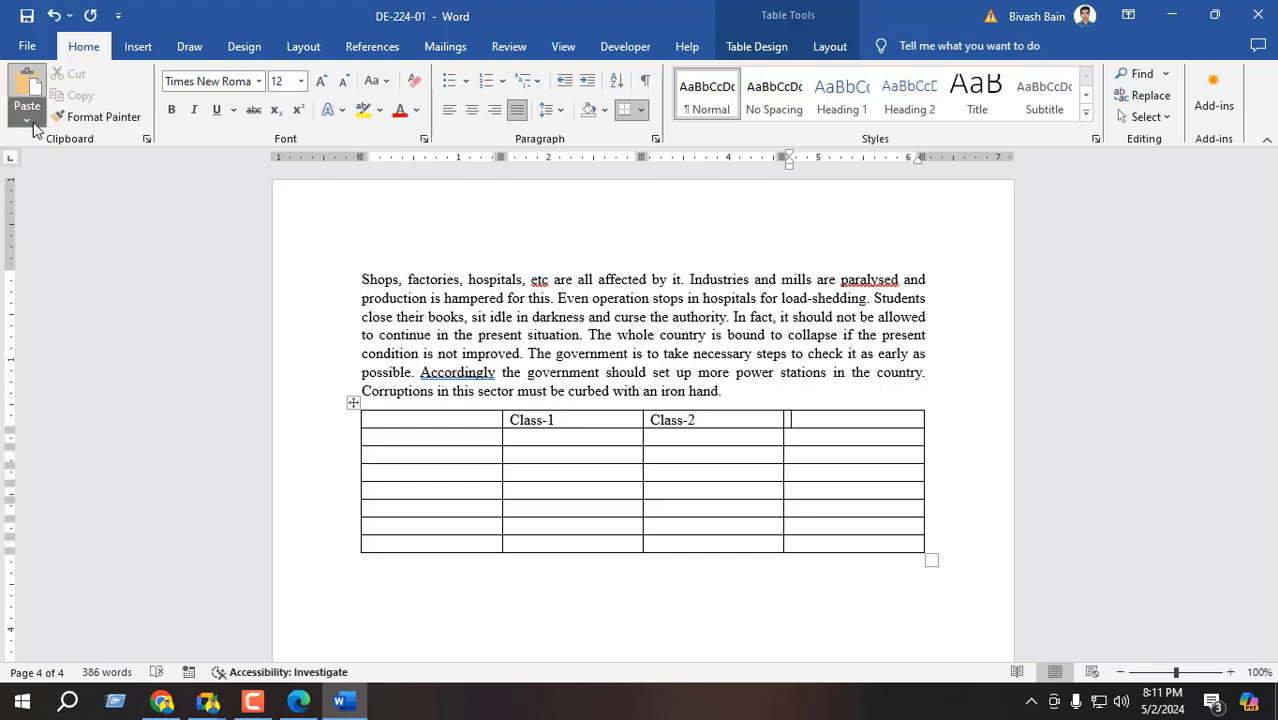
pyautogui.click(27, 112)
pyautogui.click(84, 174)
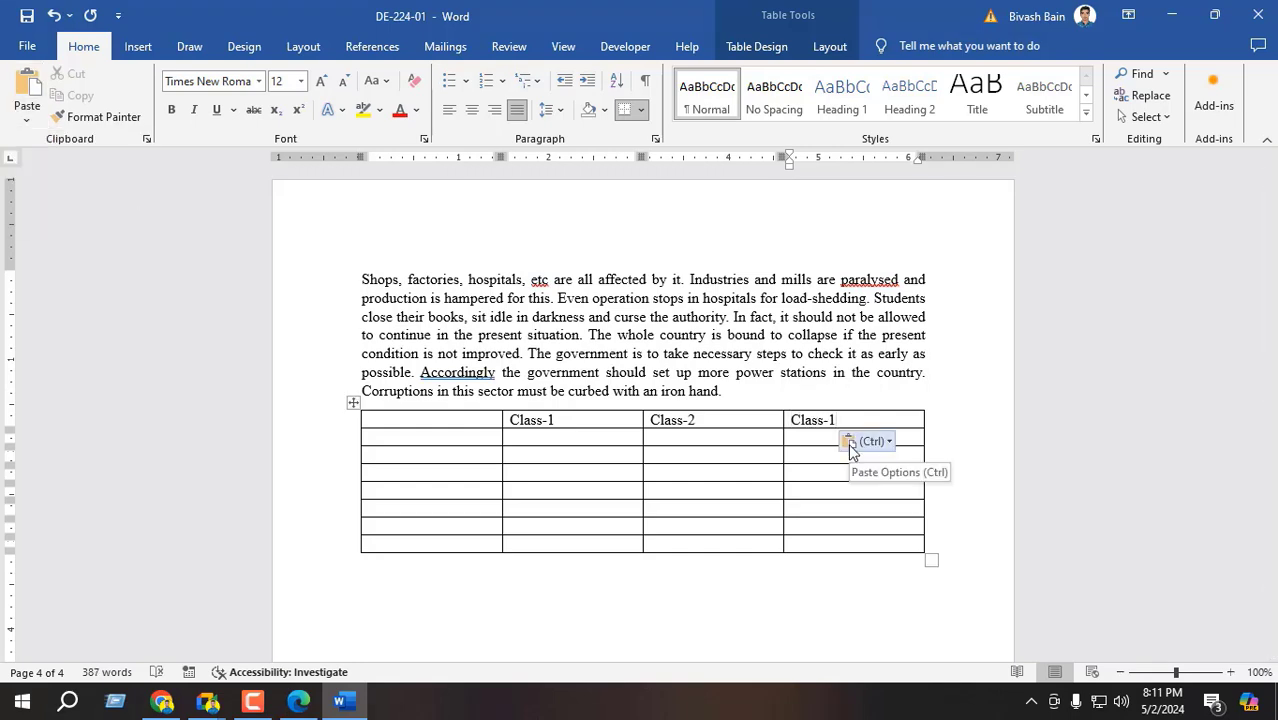
pyautogui.press('BackSpace')
pyautogui.write('3')
pyautogui.click(410, 423)
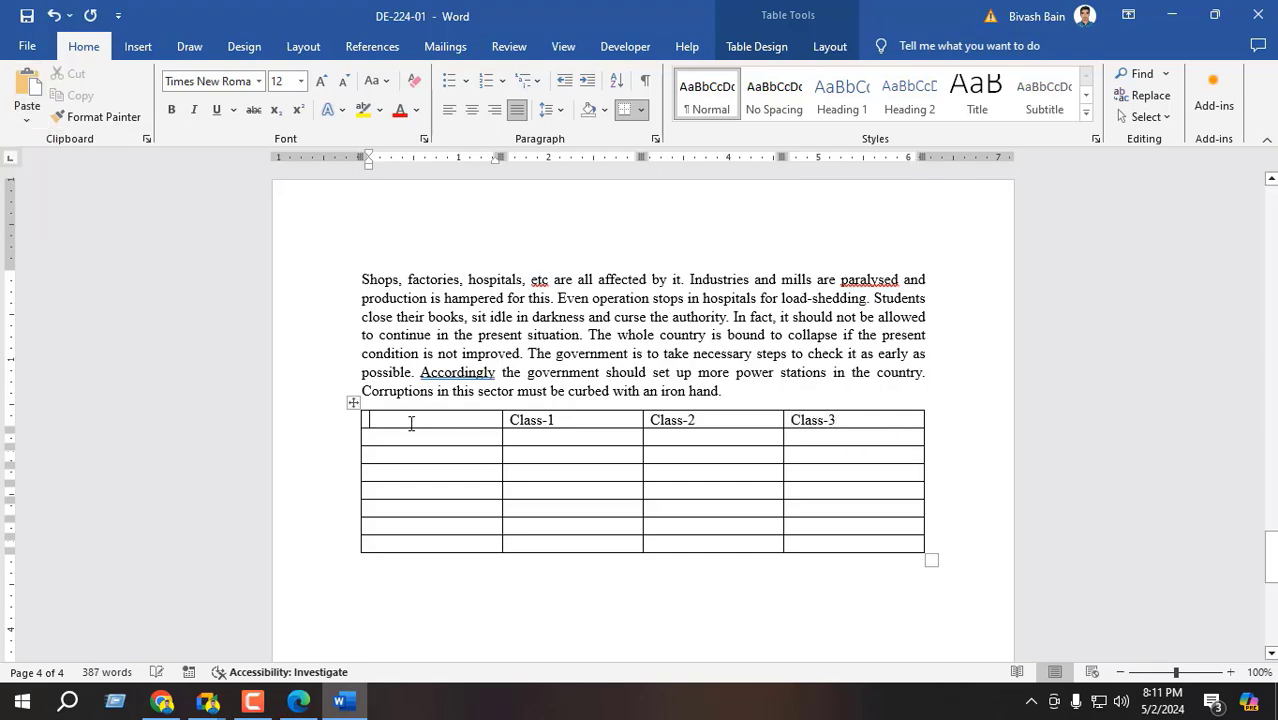
pyautogui.write('Students Name')
# - Center the text of all four cells in the table's header row
pyautogui.moveTo(370, 421); pyautogui.dragTo(843, 421)
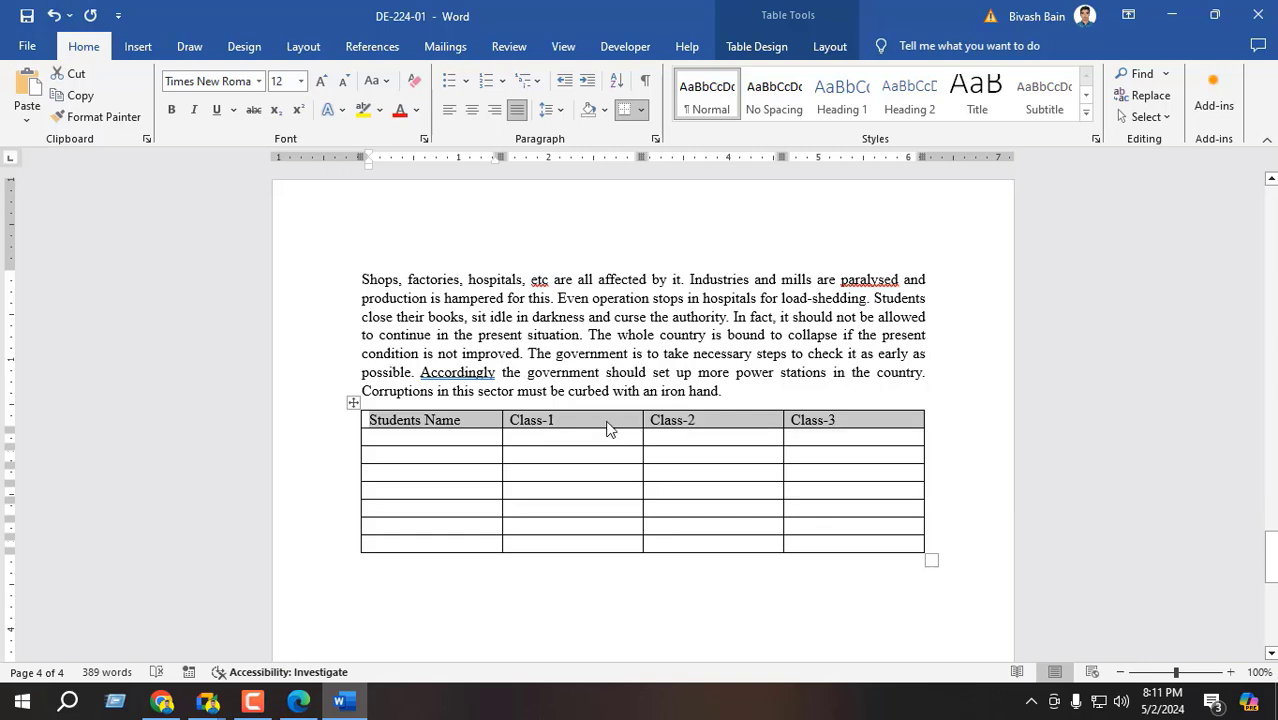
pyautogui.click(590, 420)
pyautogui.moveTo(371, 420); pyautogui.dragTo(867, 412)
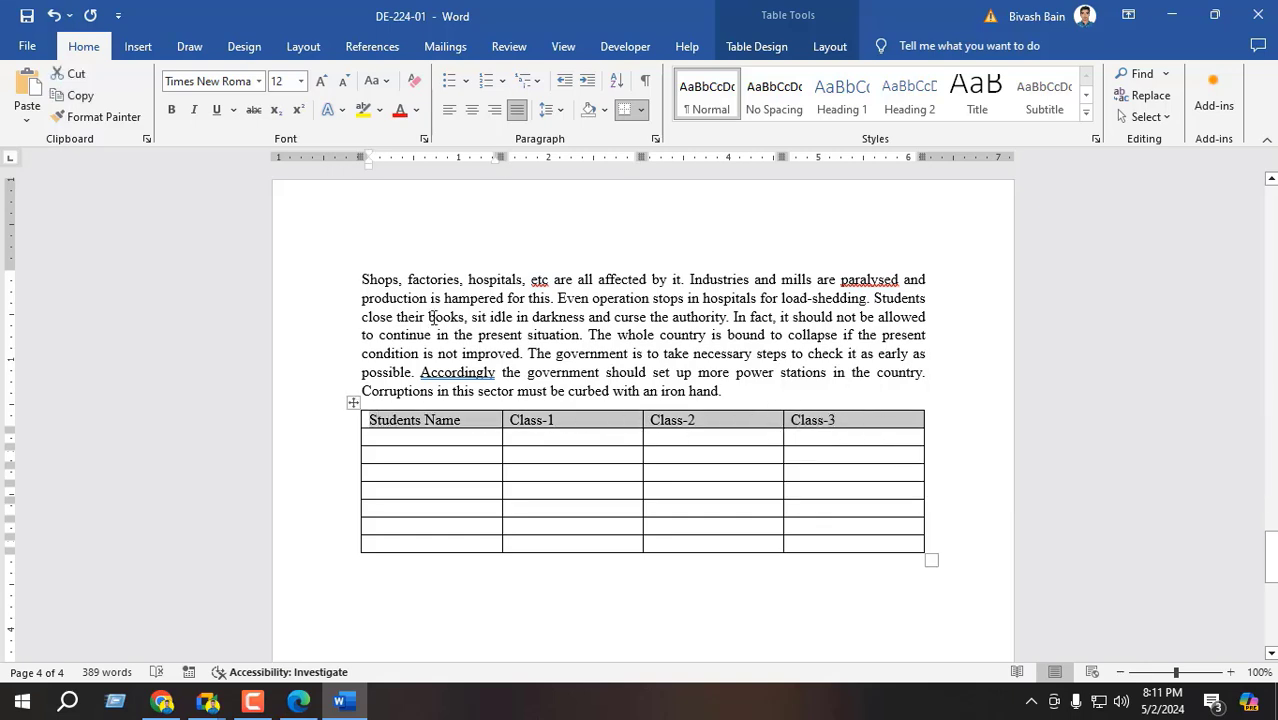
pyautogui.click(472, 110)
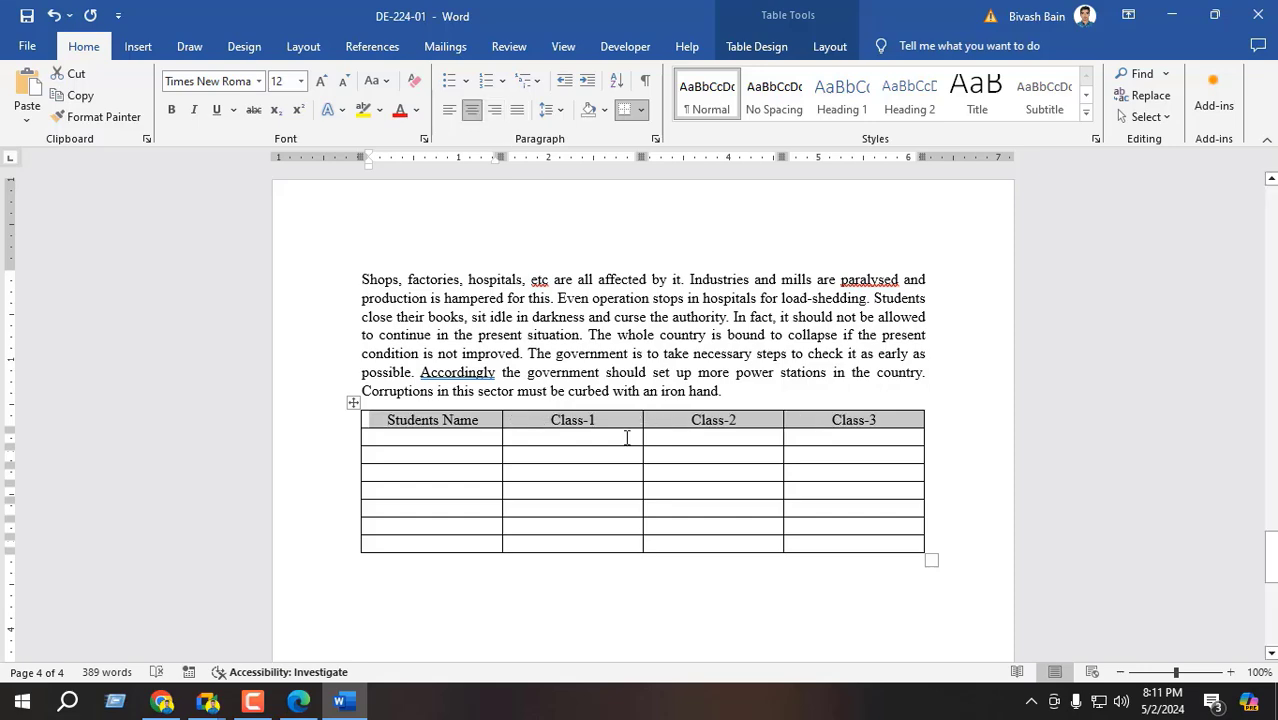
pyautogui.click(503, 515)
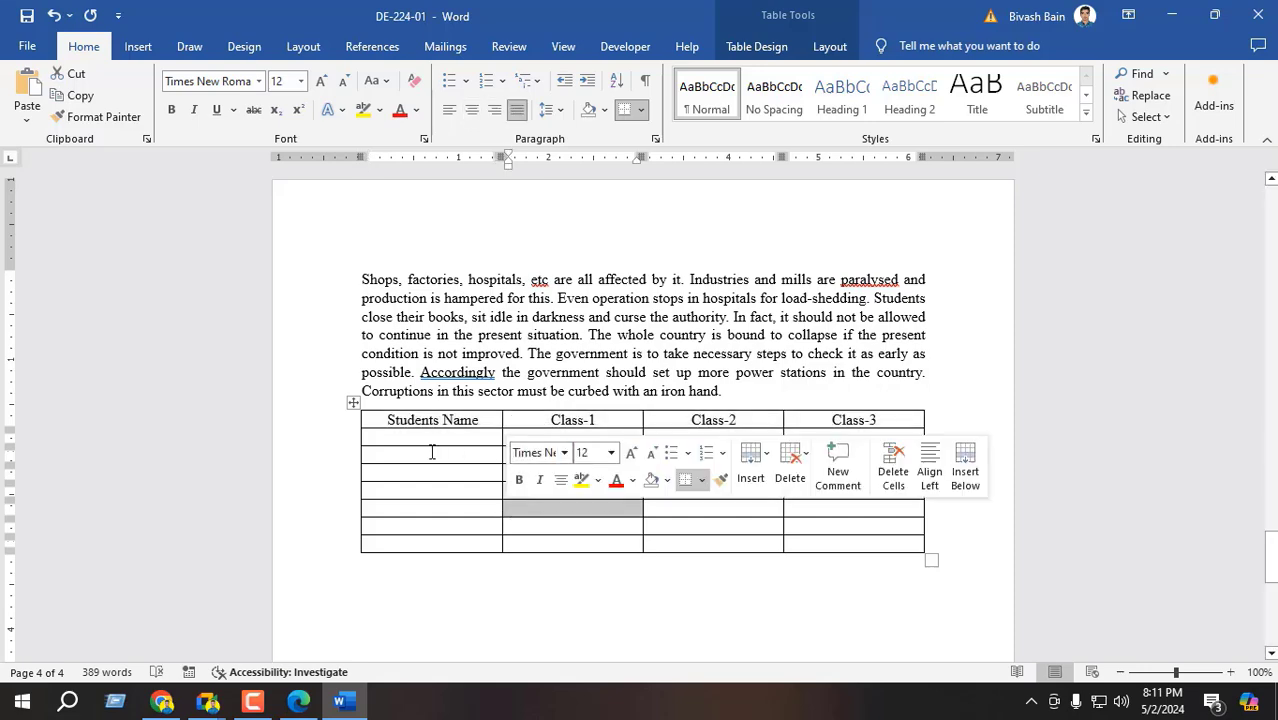
# - Switch to the attendance sheet in Chrome and center-align the whole of row 1
pyautogui.click(299, 703)
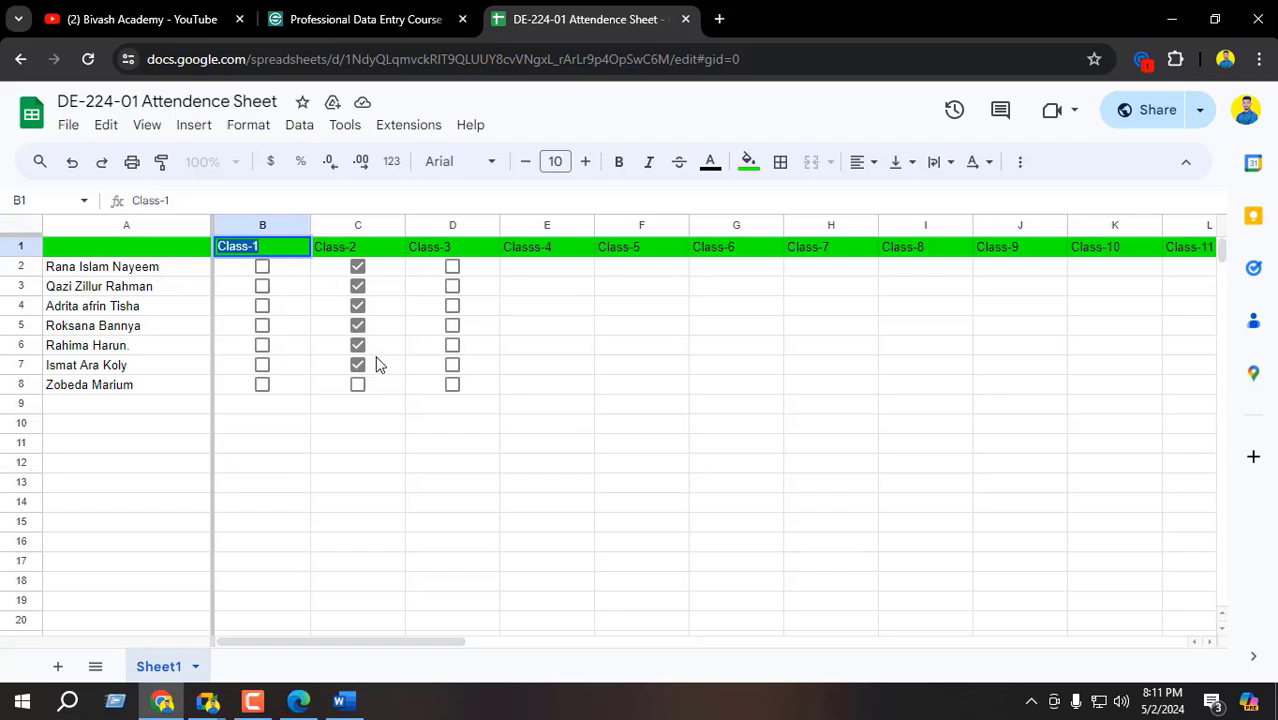
pyautogui.click(378, 364)
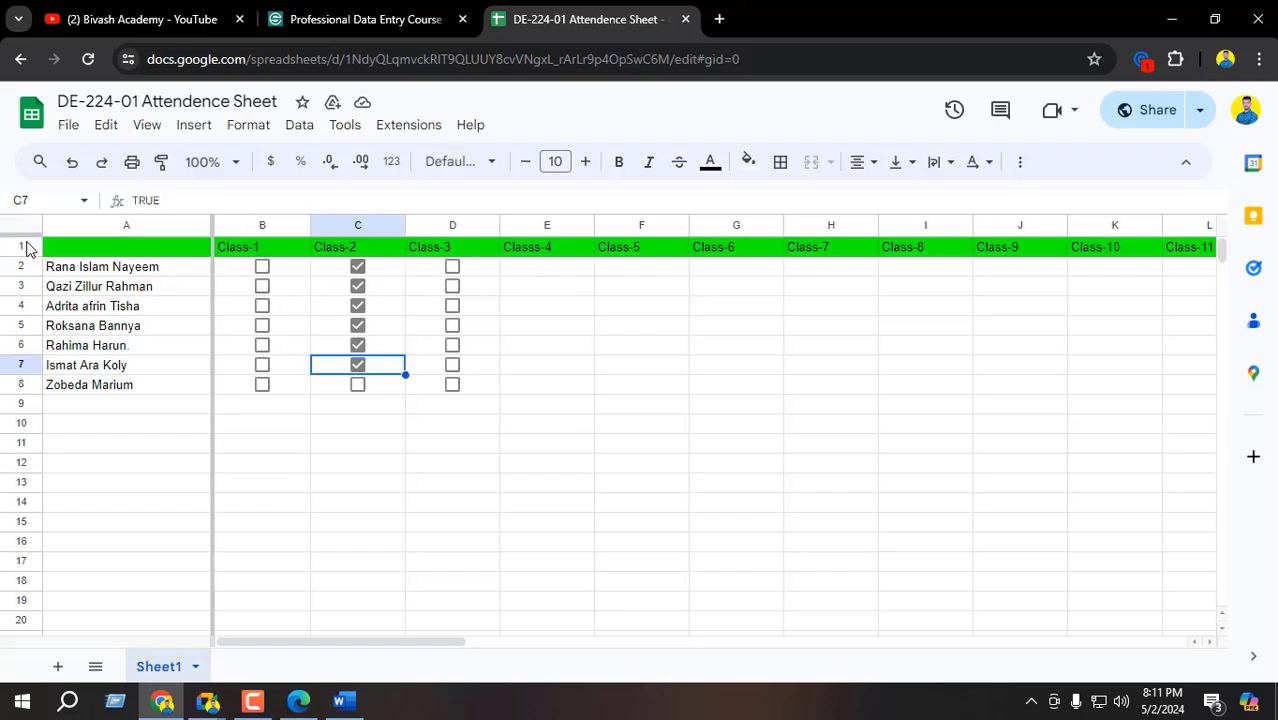
pyautogui.click(24, 247)
pyautogui.click(862, 162)
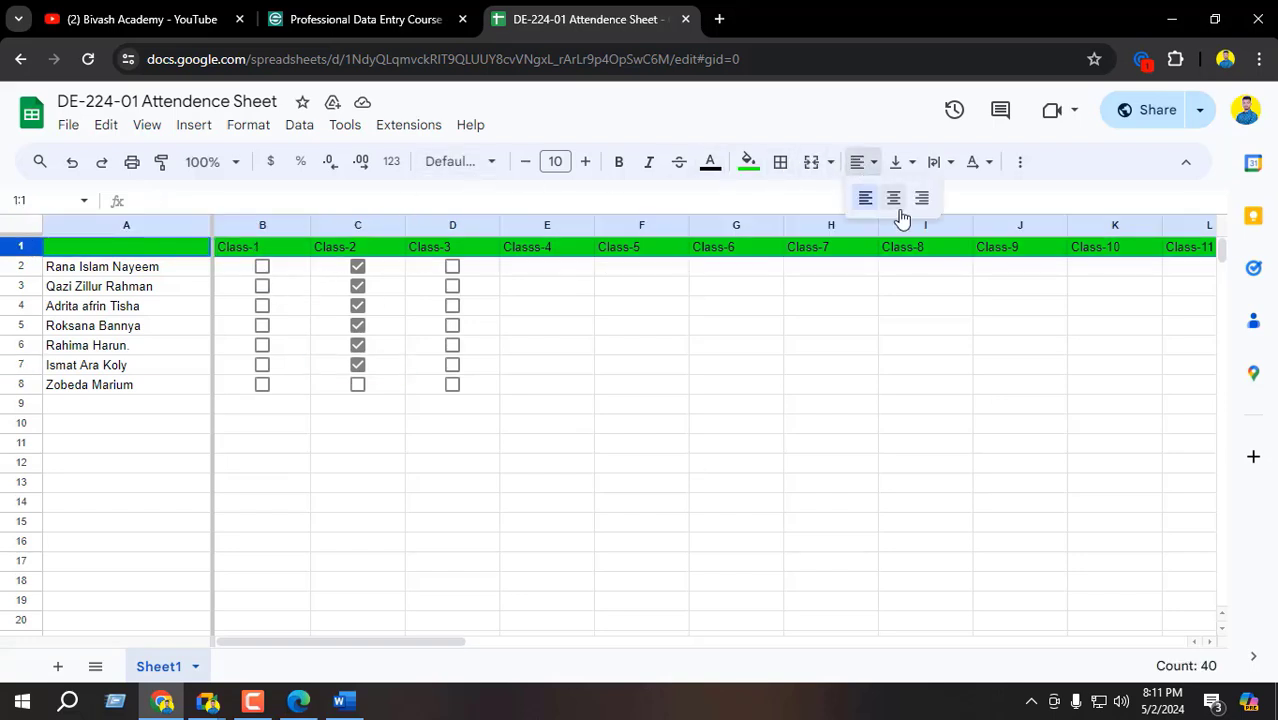
pyautogui.click(893, 198)
pyautogui.click(551, 402)
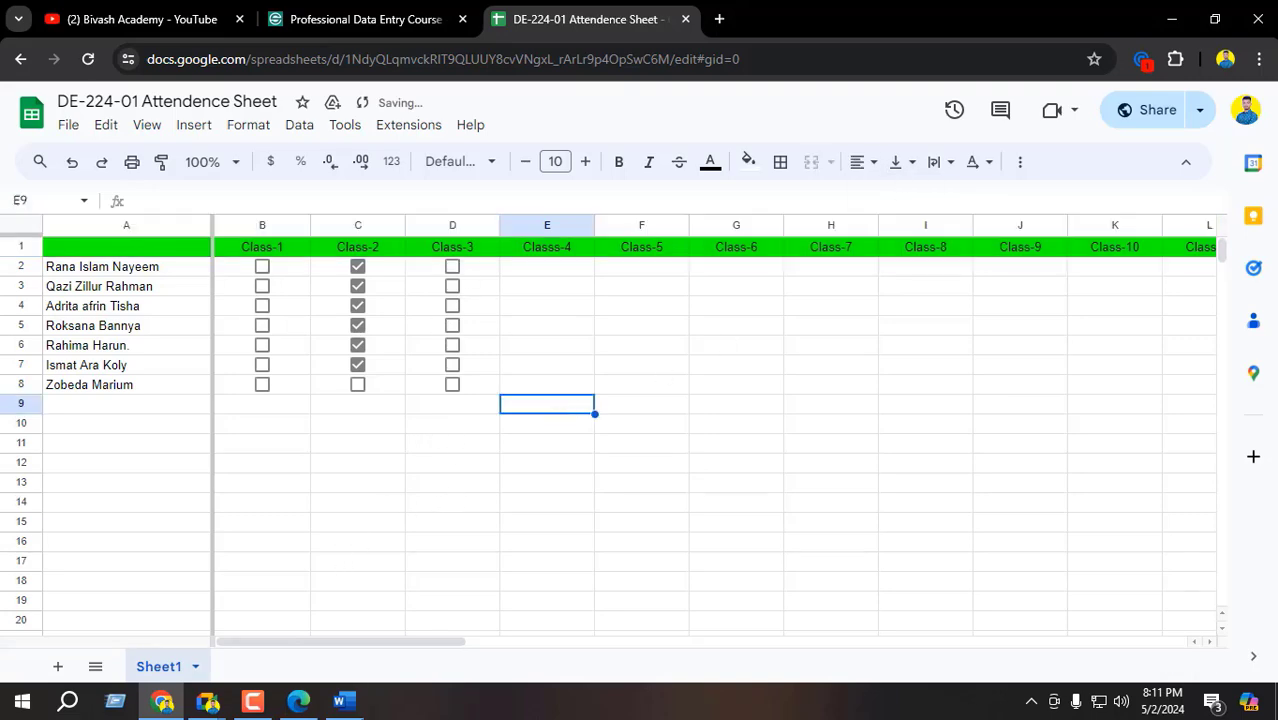
# - Switch to the DE-224-01 Word document and shade the attendance table's header row black
pyautogui.click(339, 700)
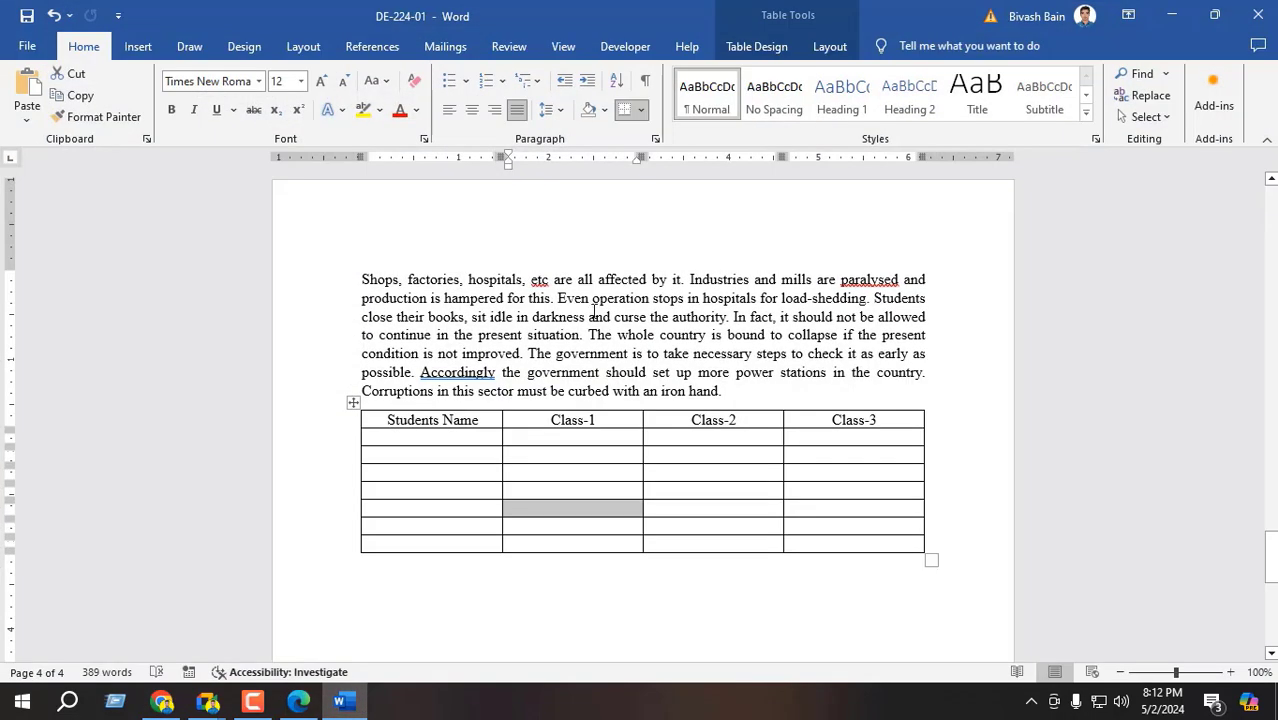
pyautogui.click(567, 571)
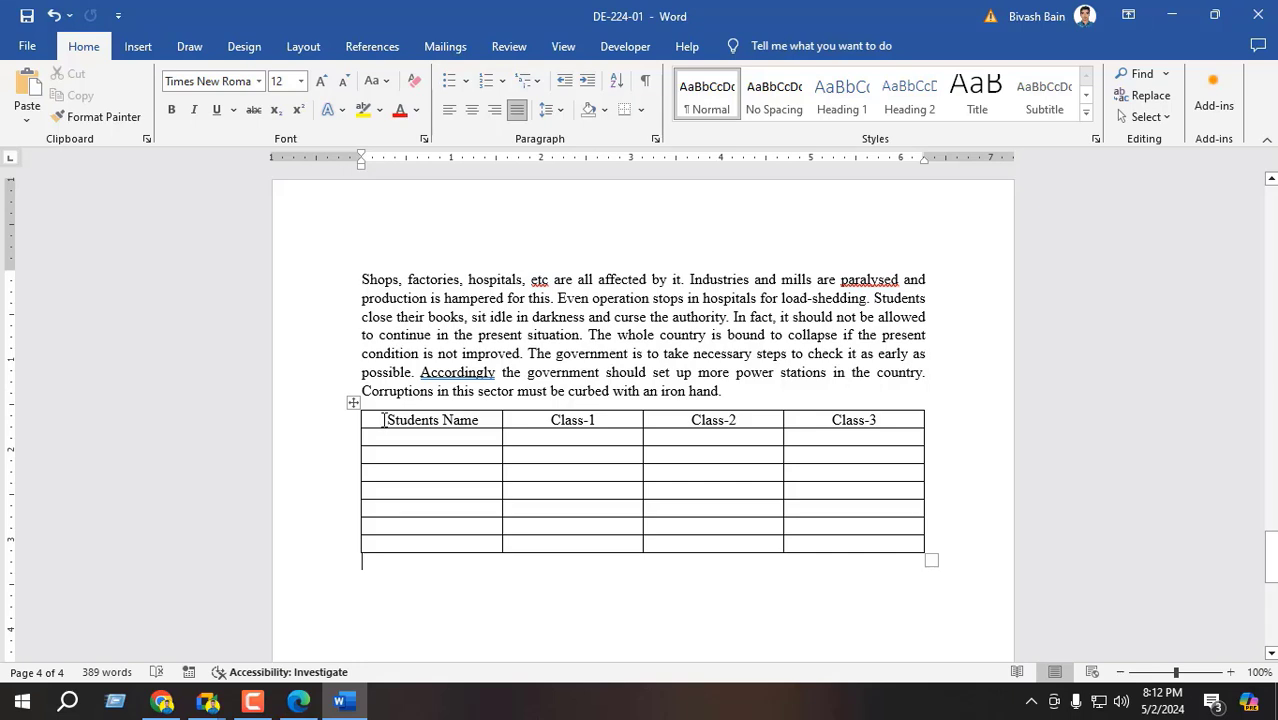
pyautogui.moveTo(383, 421); pyautogui.dragTo(870, 420)
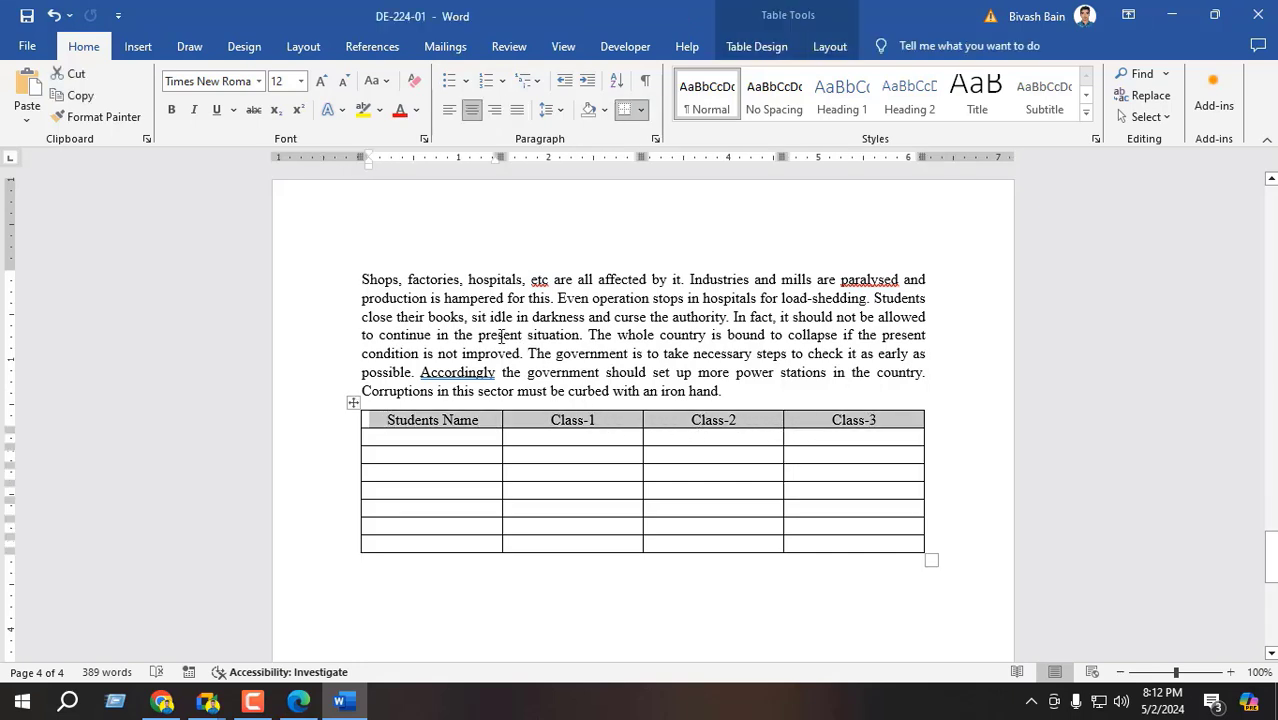
pyautogui.click(604, 110)
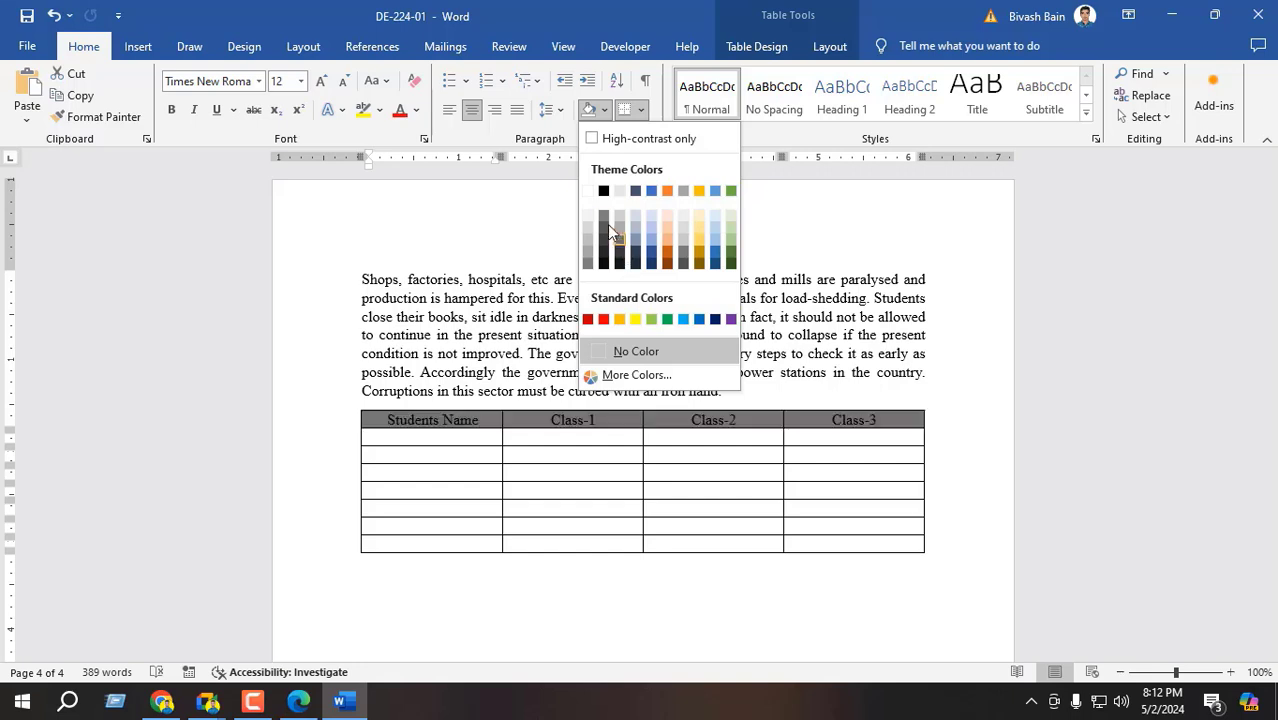
pyautogui.click(563, 428)
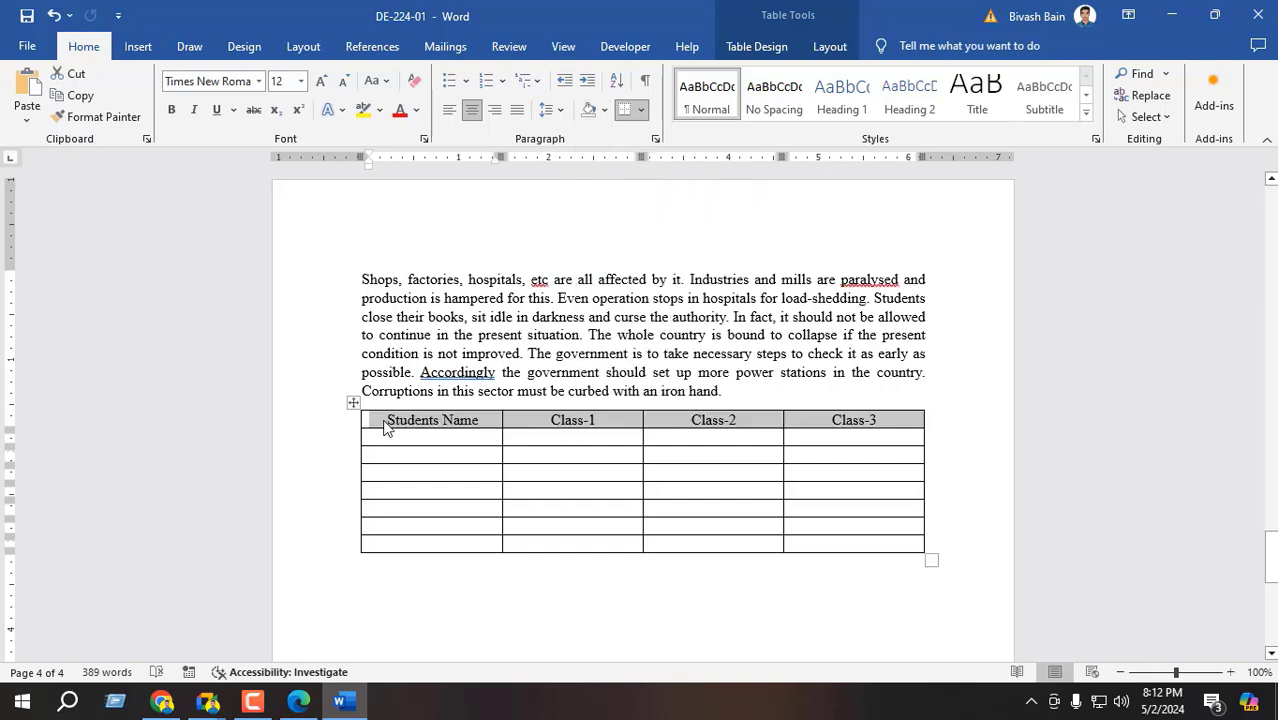
pyautogui.moveTo(388, 426); pyautogui.dragTo(805, 421)
pyautogui.click(604, 110)
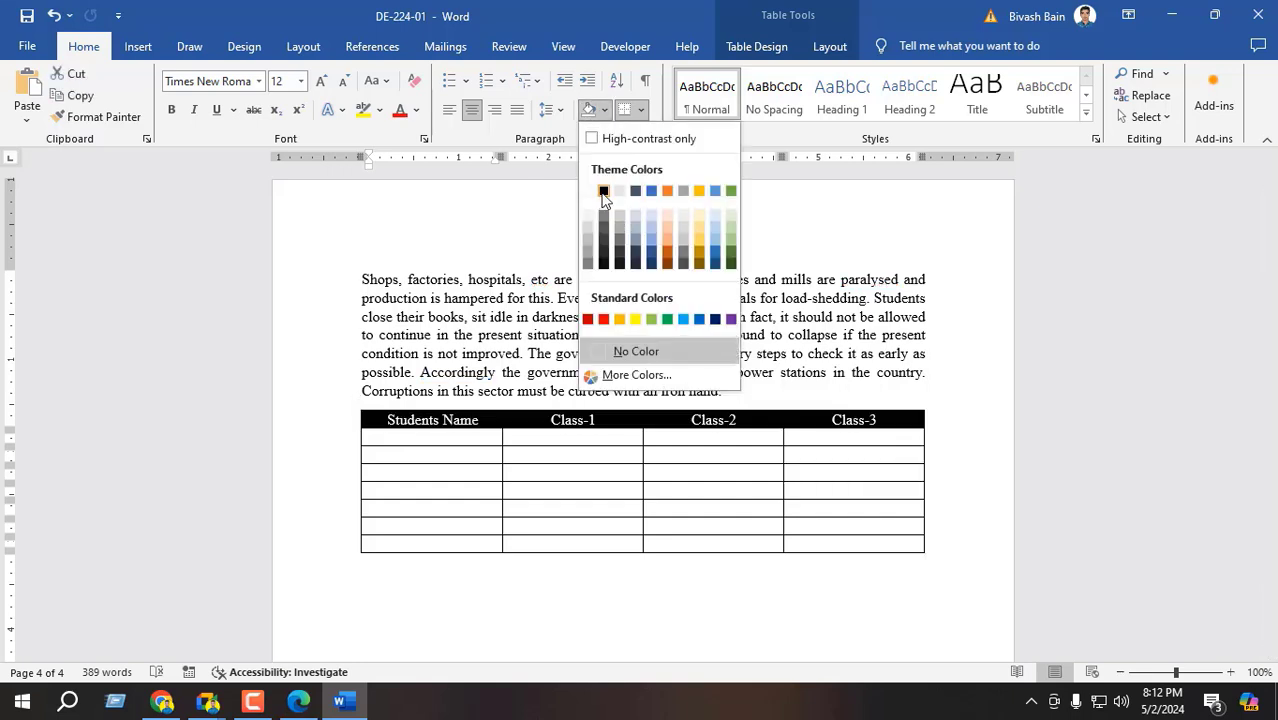
pyautogui.click(606, 190)
pyautogui.click(571, 476)
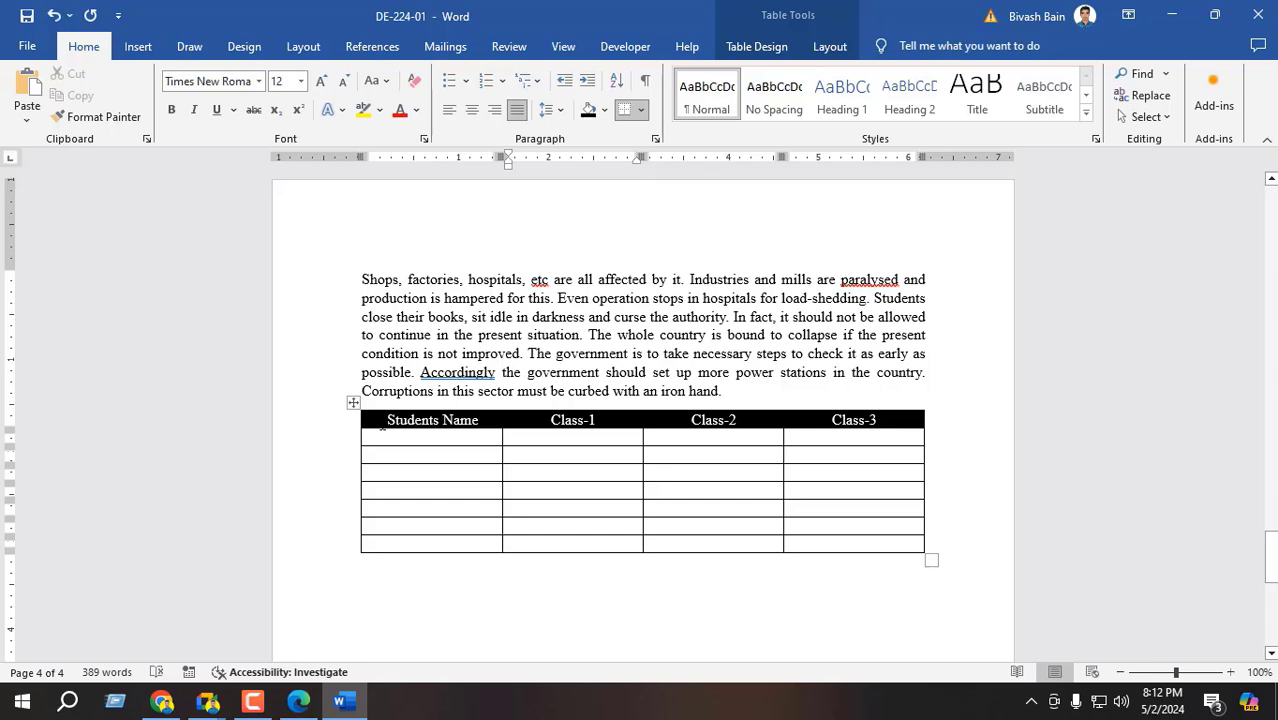
# - Set the text of all four header cells to white and make it bold
pyautogui.moveTo(425, 420); pyautogui.dragTo(825, 424)
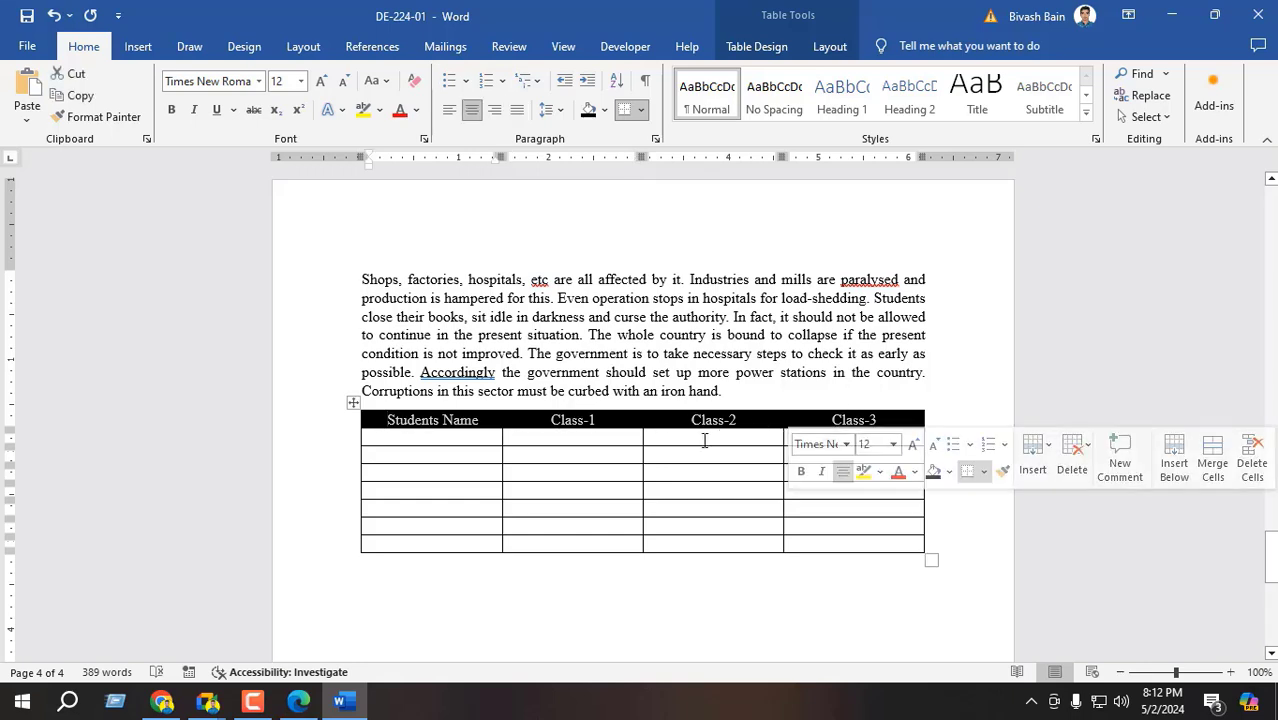
pyautogui.click(418, 112)
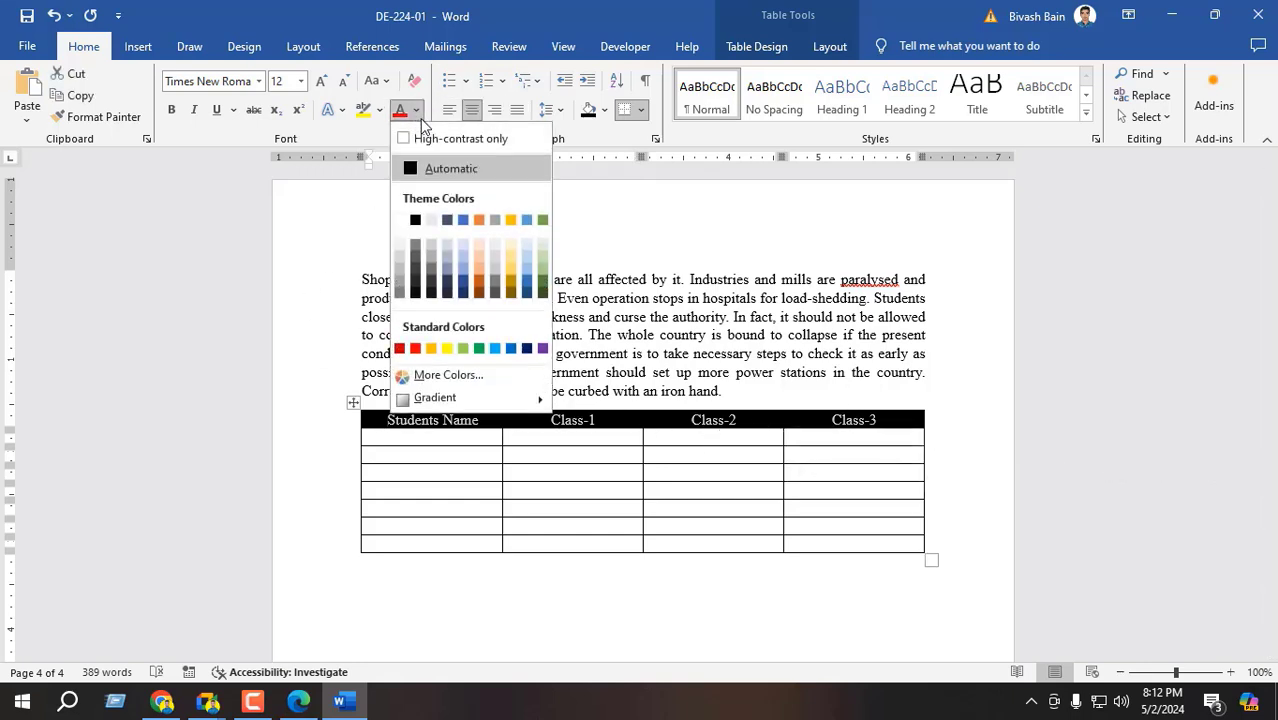
pyautogui.click(402, 220)
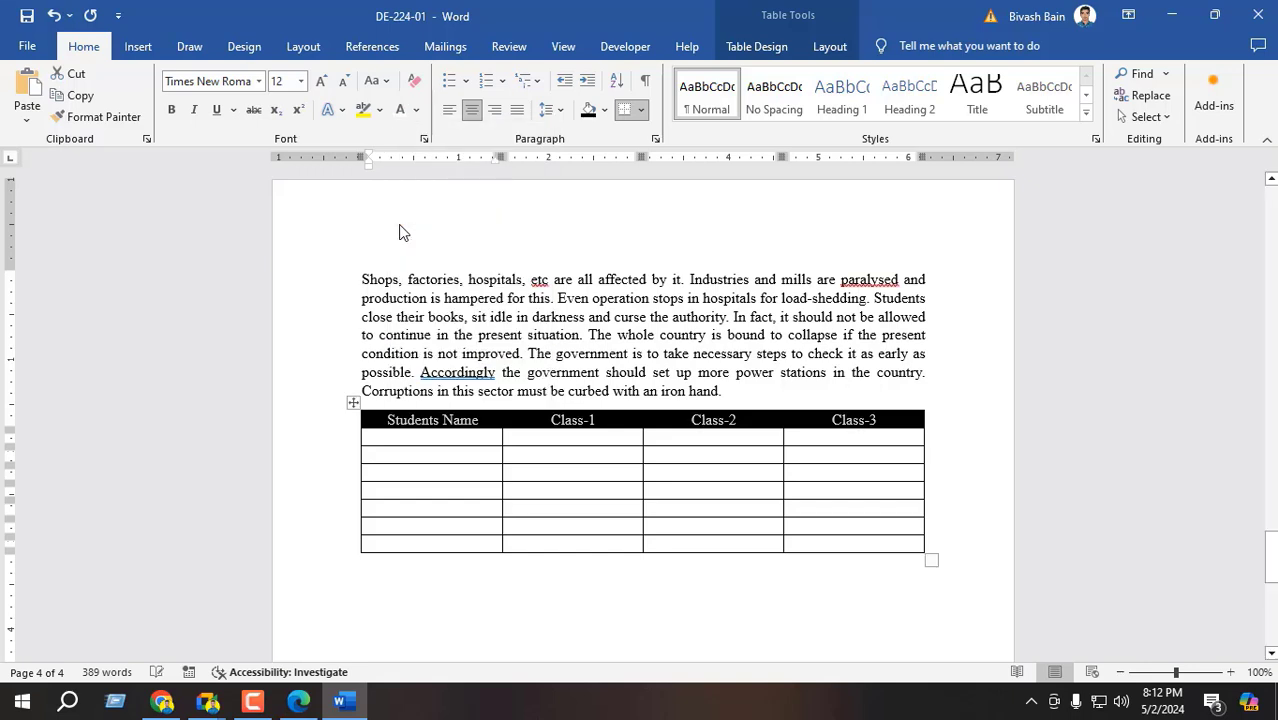
pyautogui.click(171, 109)
pyautogui.click(570, 457)
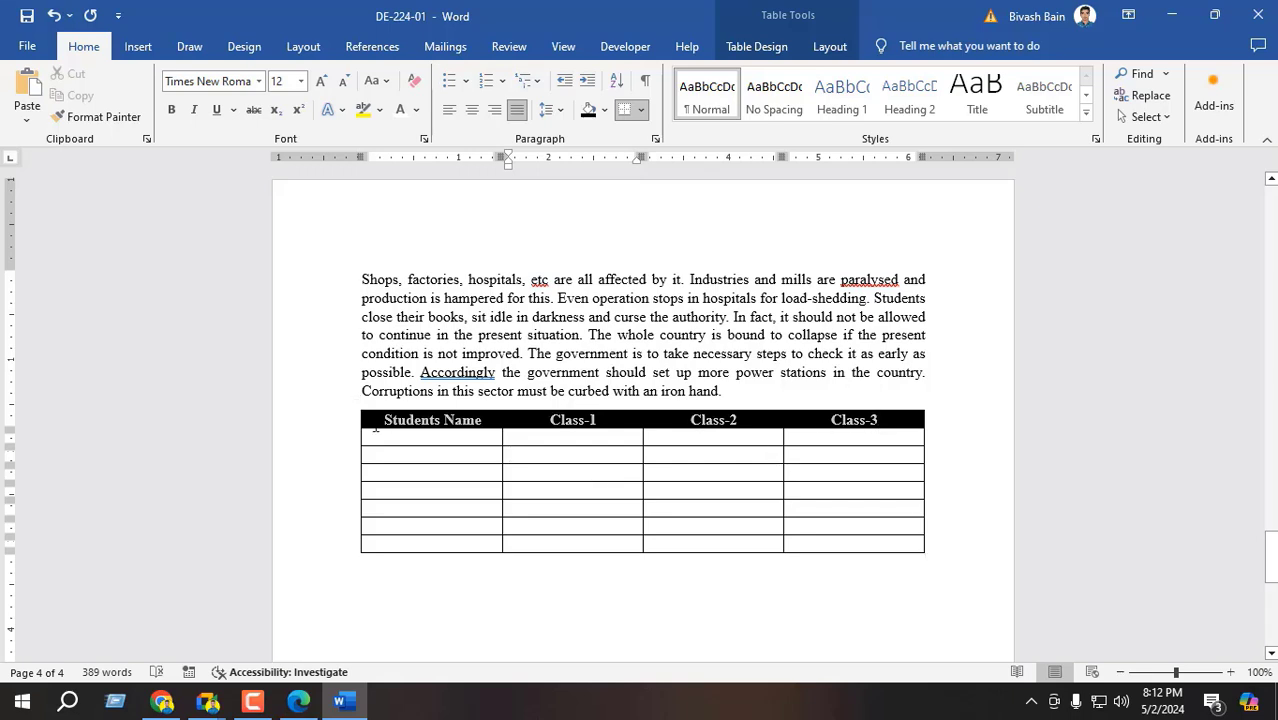
# - Shade the table's header row with the standard purple color
pyautogui.moveTo(376, 425); pyautogui.dragTo(372, 424)
pyautogui.click(606, 110)
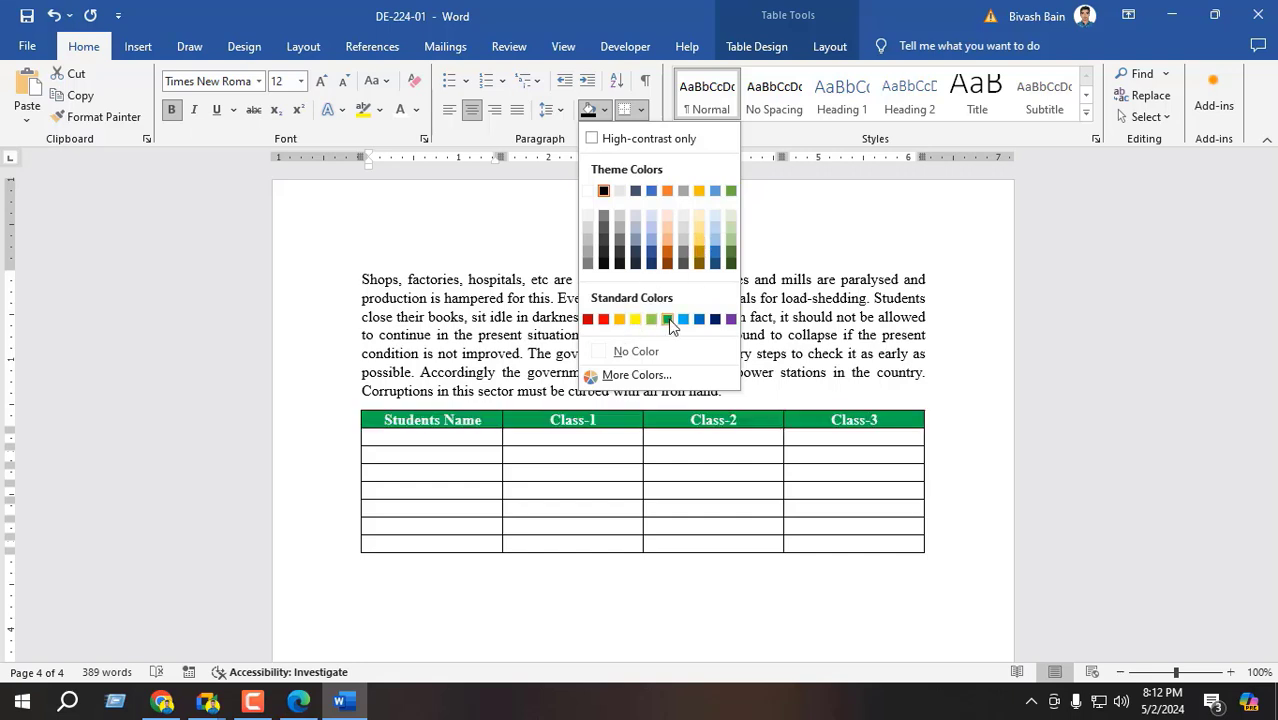
pyautogui.click(731, 319)
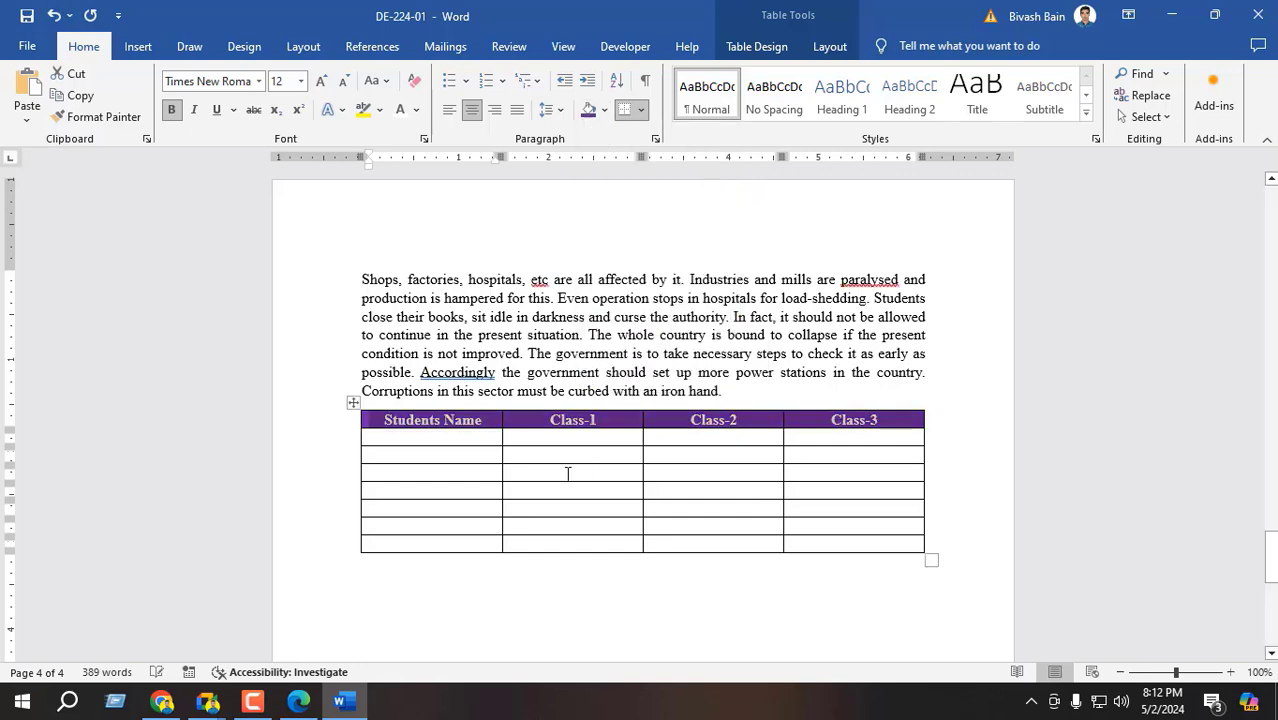
pyautogui.click(568, 473)
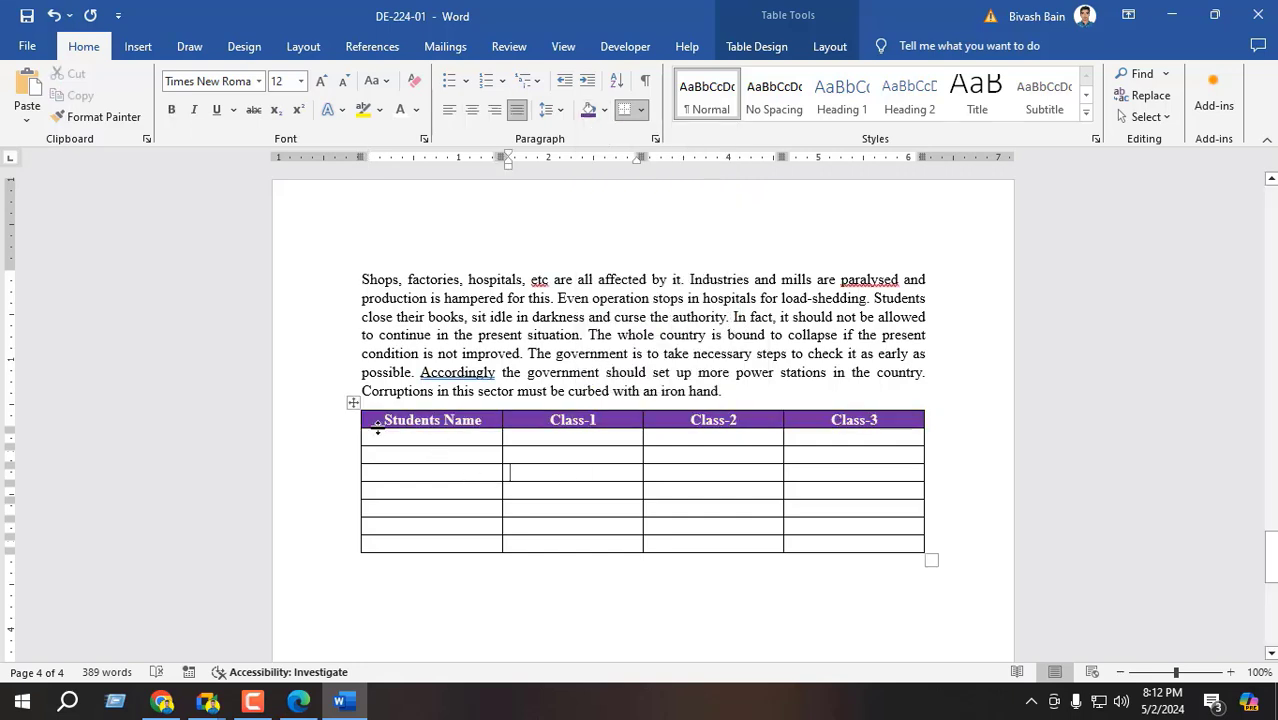
# - Shade the table's header row with the standard yellow color
pyautogui.moveTo(385, 422); pyautogui.dragTo(868, 424)
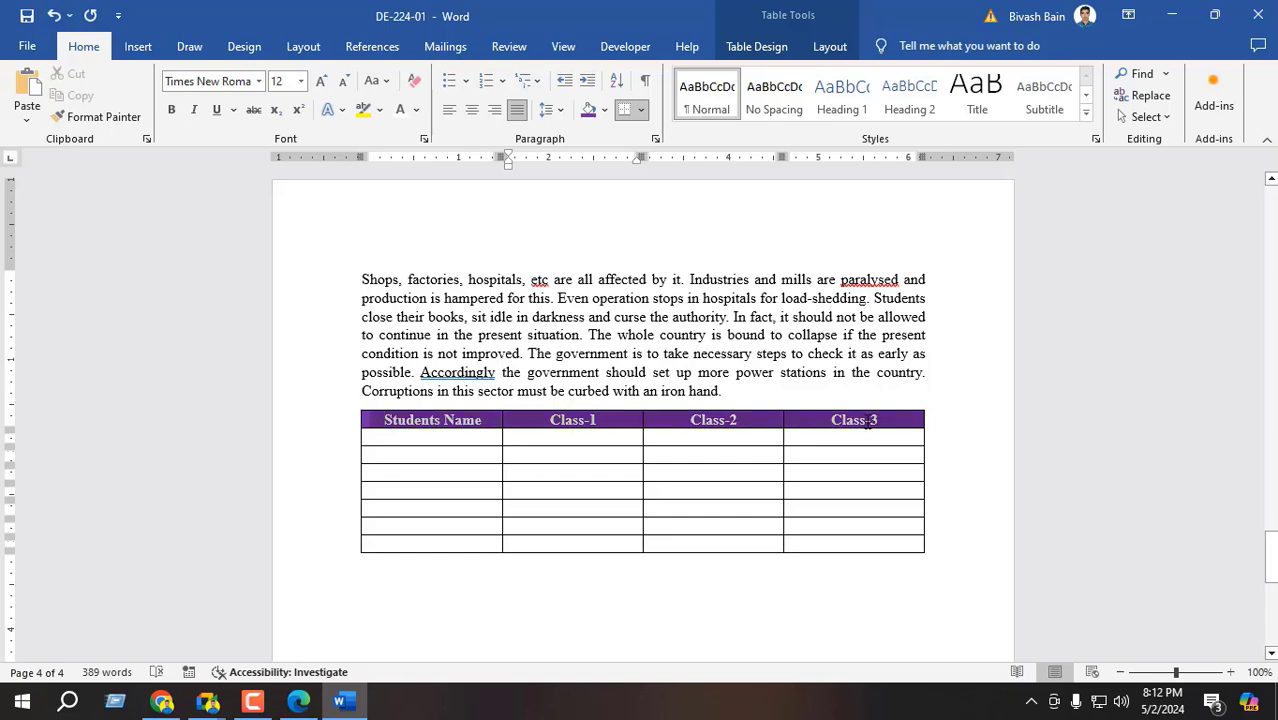
pyautogui.click(604, 110)
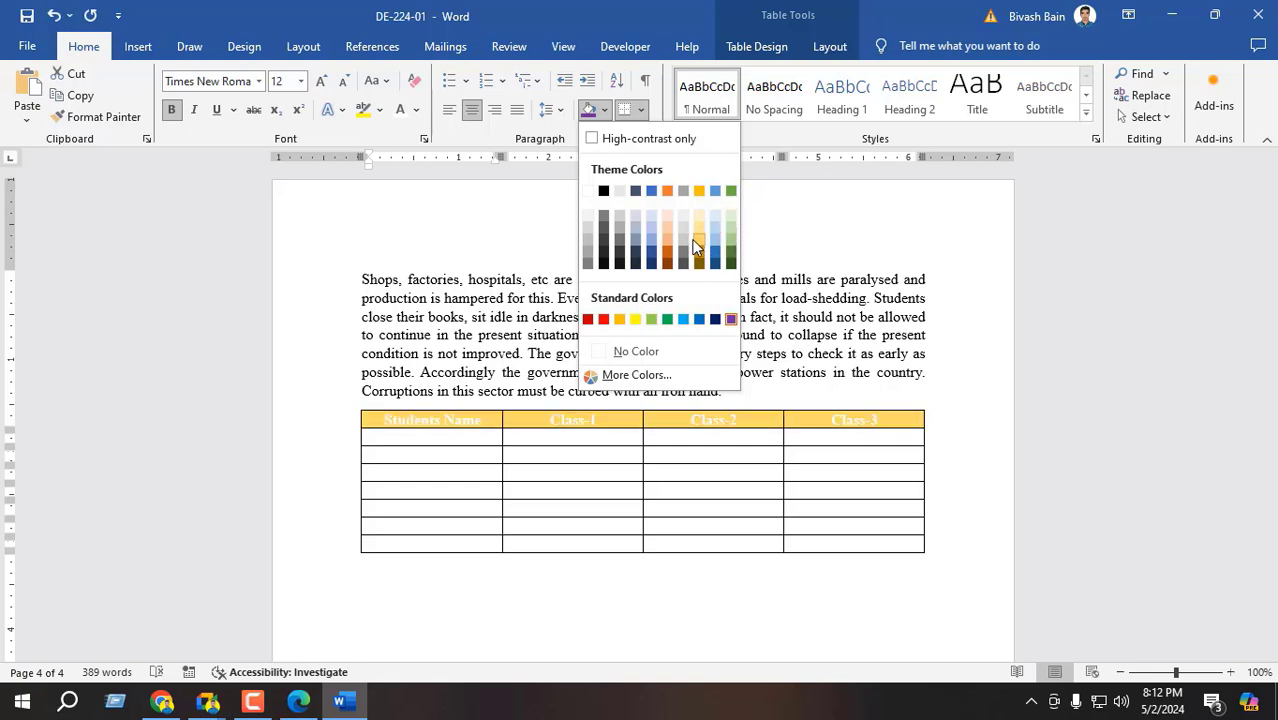
pyautogui.click(636, 321)
pyautogui.click(512, 488)
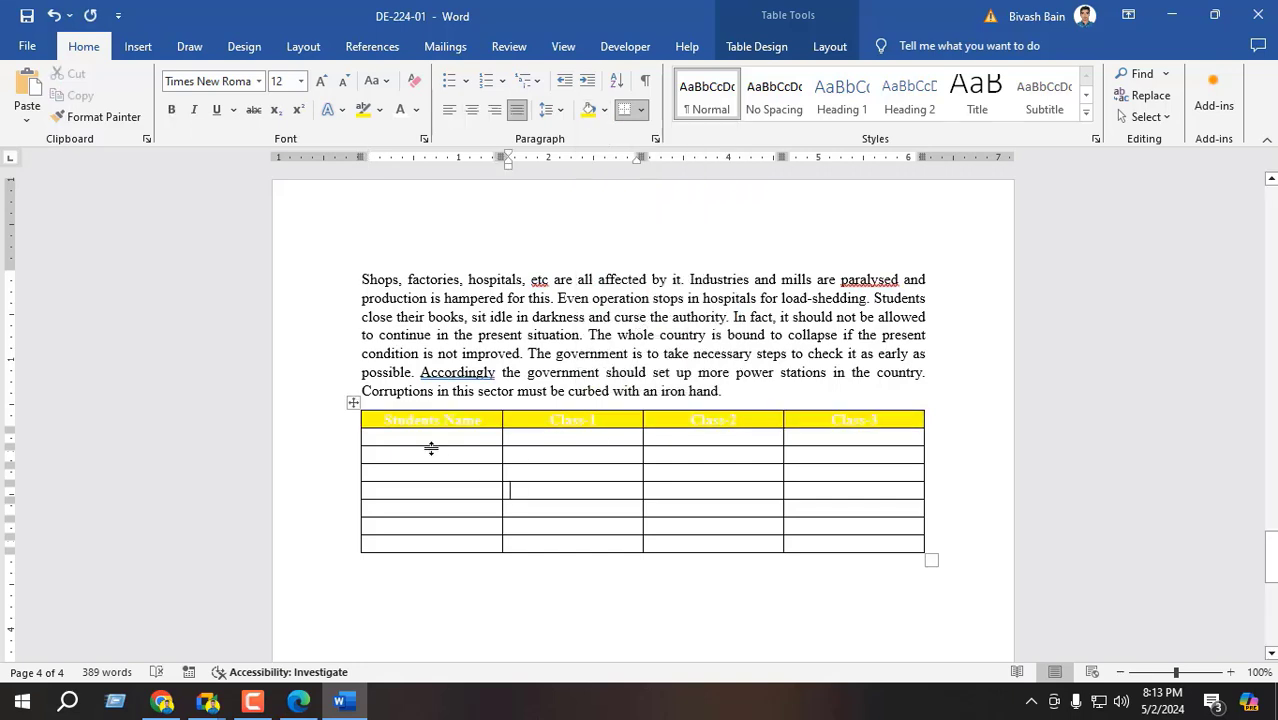
# - Set the font color of the header row text to Automatic
pyautogui.moveTo(385, 420); pyautogui.dragTo(870, 415)
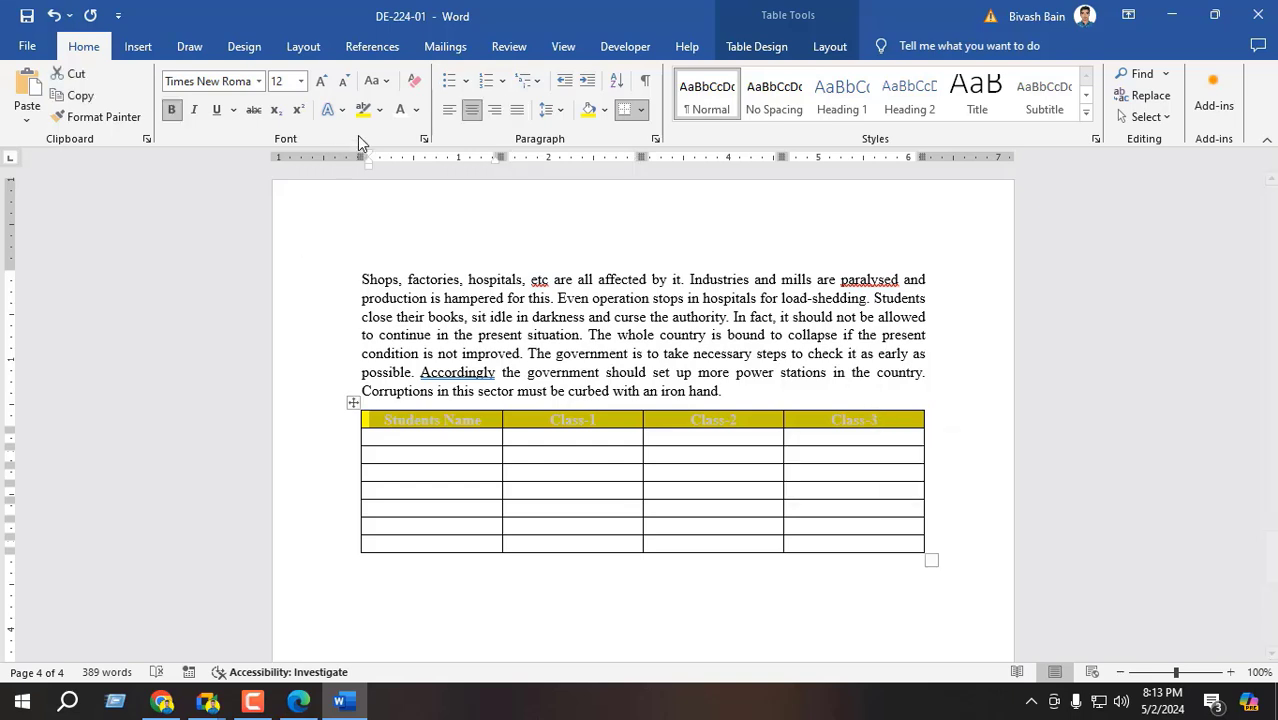
pyautogui.click(418, 110)
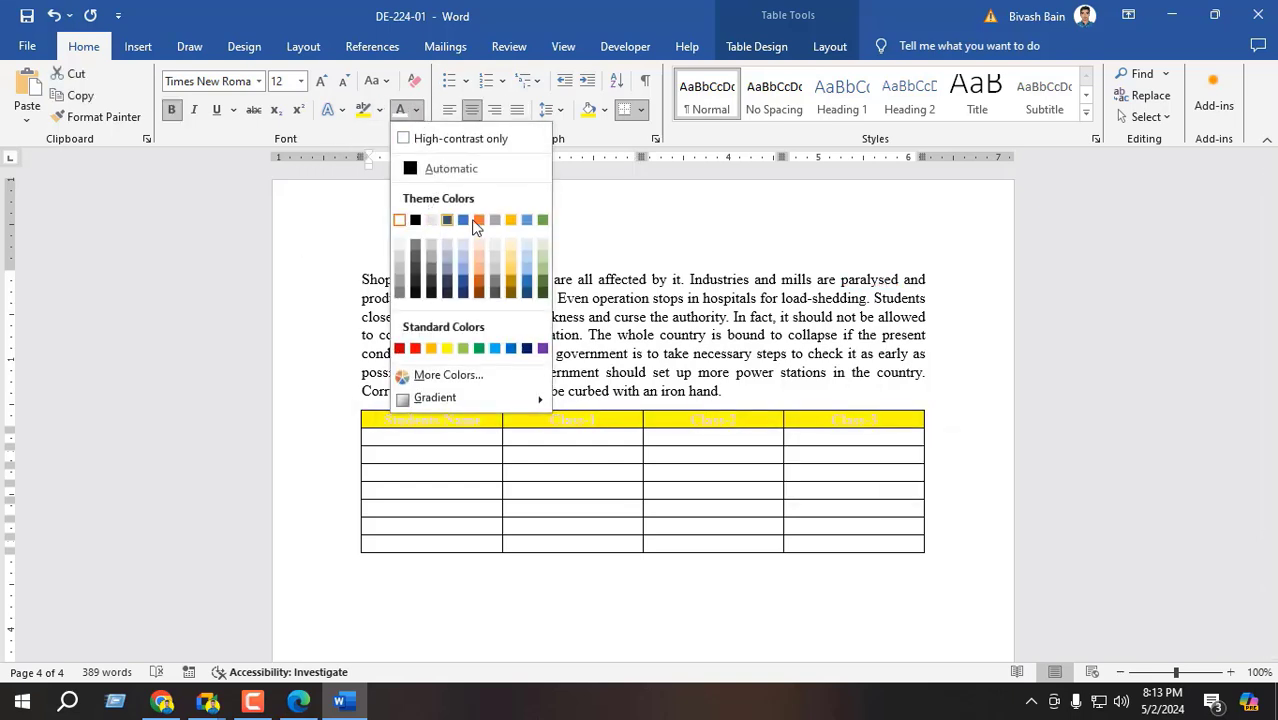
pyautogui.click(418, 168)
pyautogui.click(492, 460)
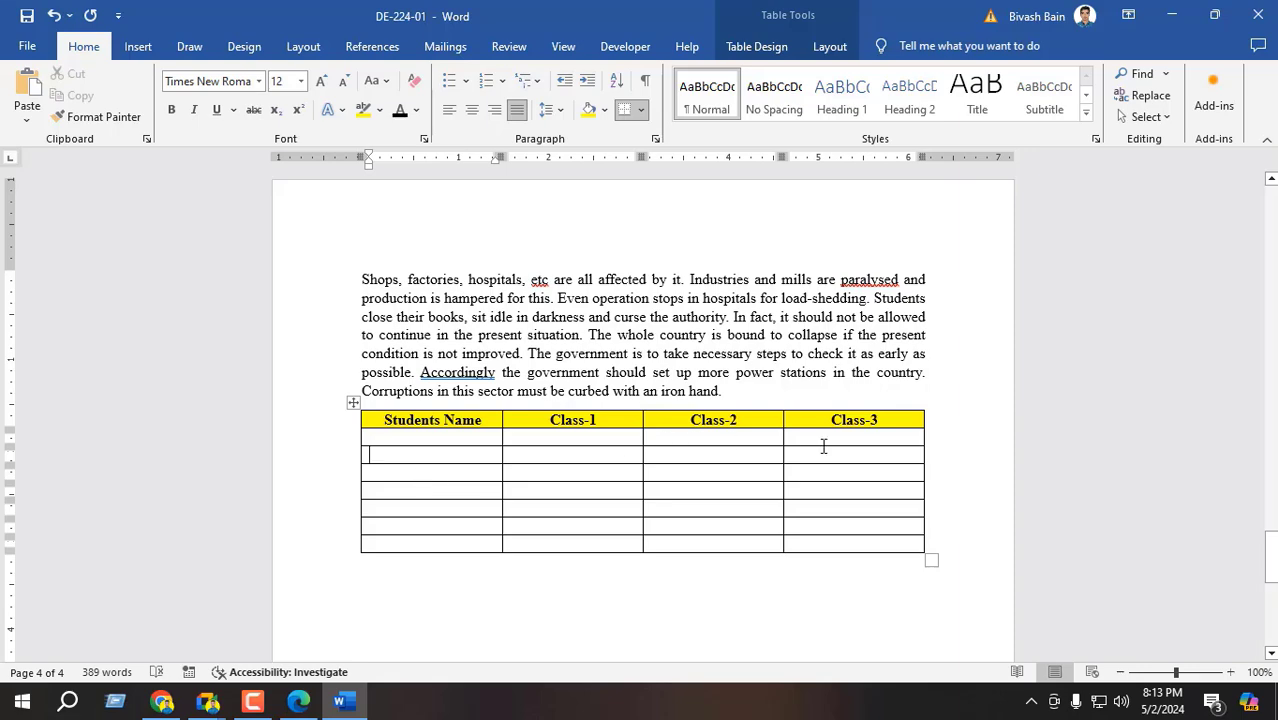
pyautogui.scroll(-2, 630, 465)
pyautogui.scroll(2, 600, 465)
pyautogui.moveTo(429, 440); pyautogui.dragTo(796, 498)
pyautogui.scroll(-2, 605, 473)
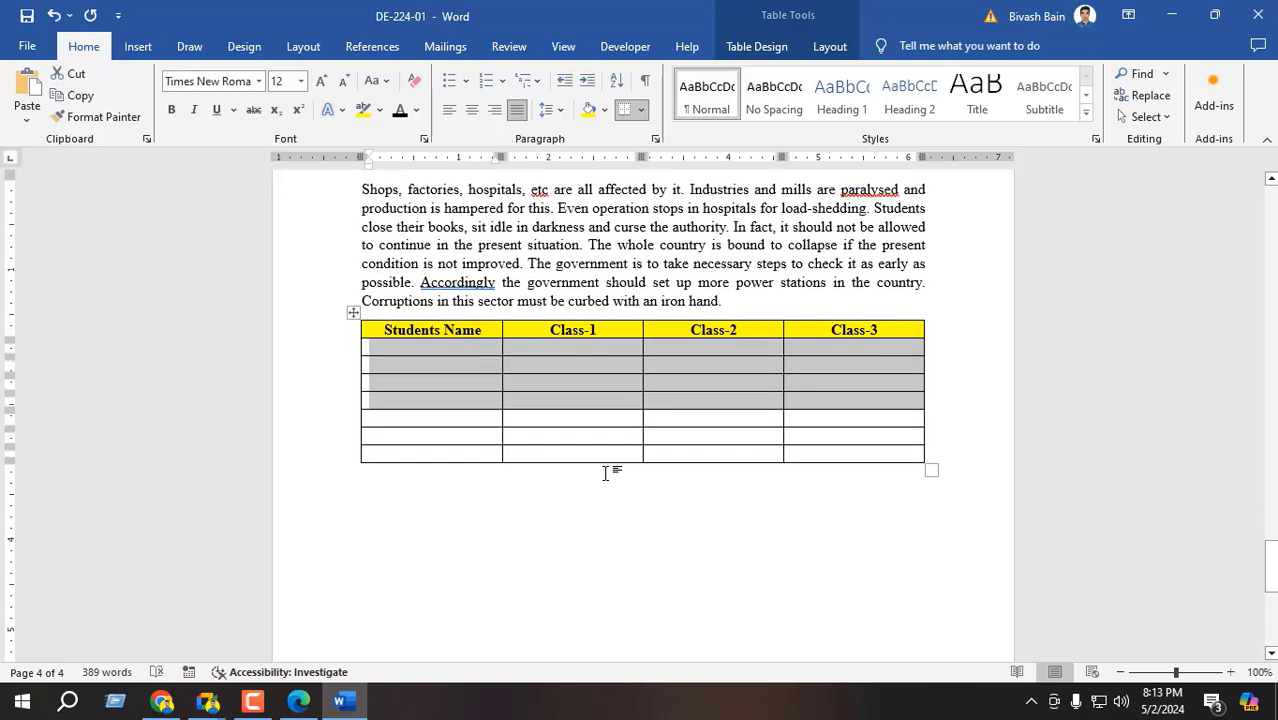
pyautogui.click(605, 473)
pyautogui.click(940, 451)
# - Enter the caption "Table 01:" directly beneath the attendance table and leave blank lines after it
pyautogui.click(482, 479)
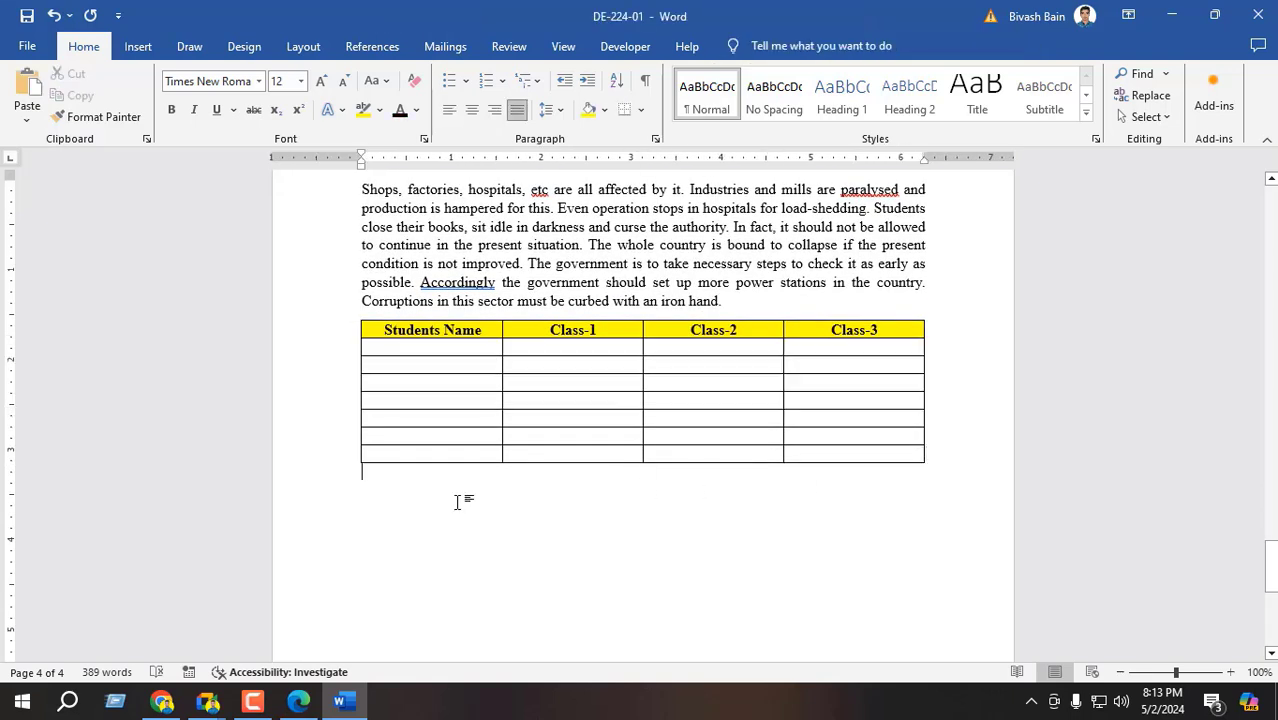
pyautogui.press('Return')
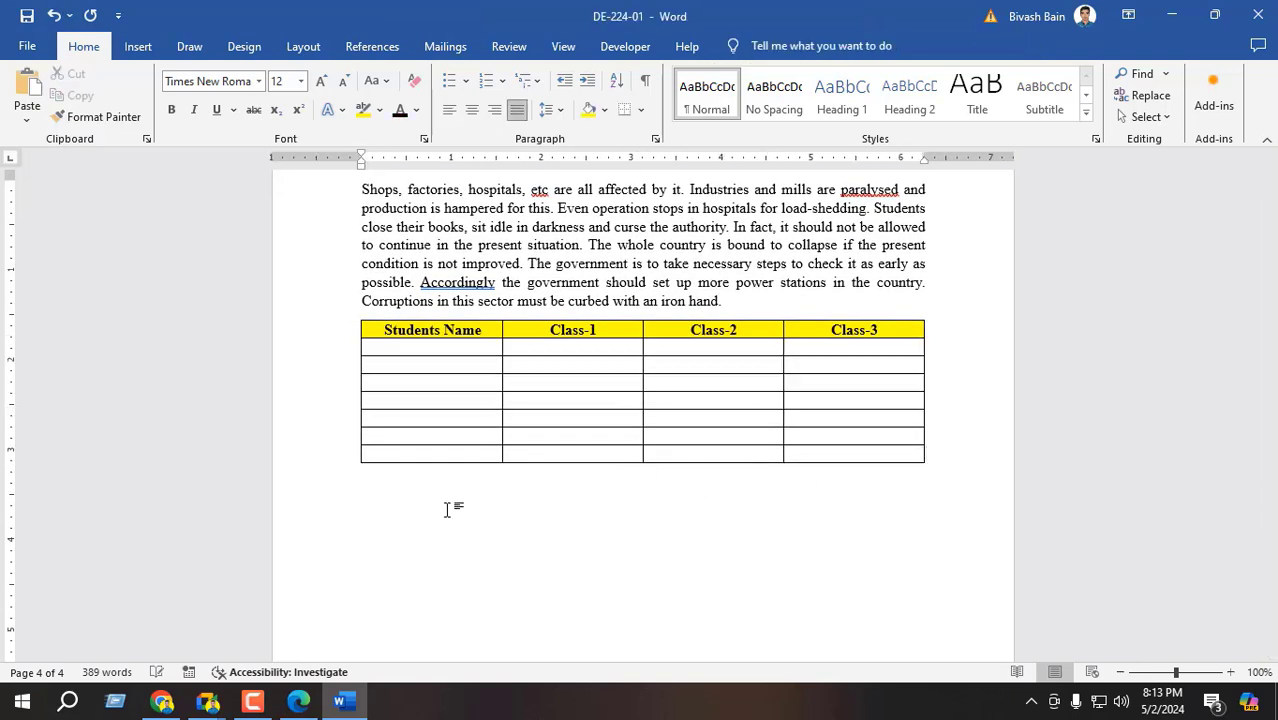
pyautogui.press('BackSpace')
pyautogui.write('Tabl2')
pyautogui.press('BackSpace')
pyautogui.write('w')
pyautogui.press('Return')
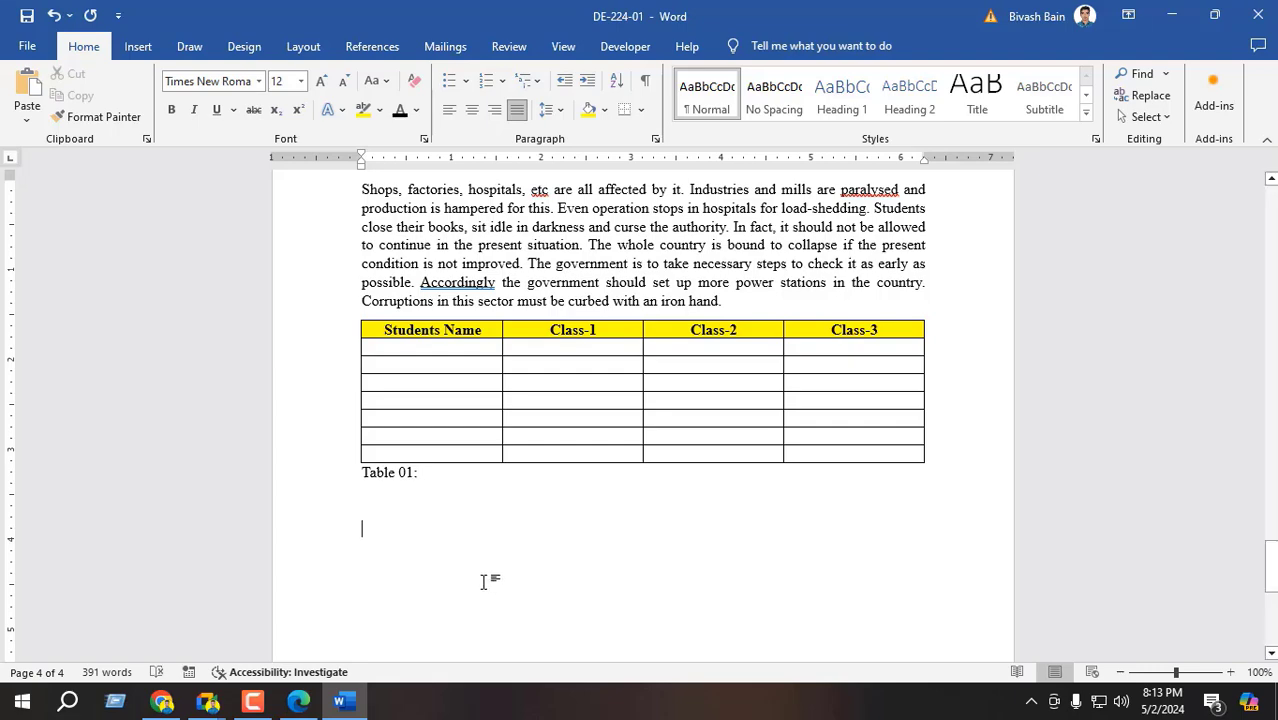
pyautogui.click(138, 46)
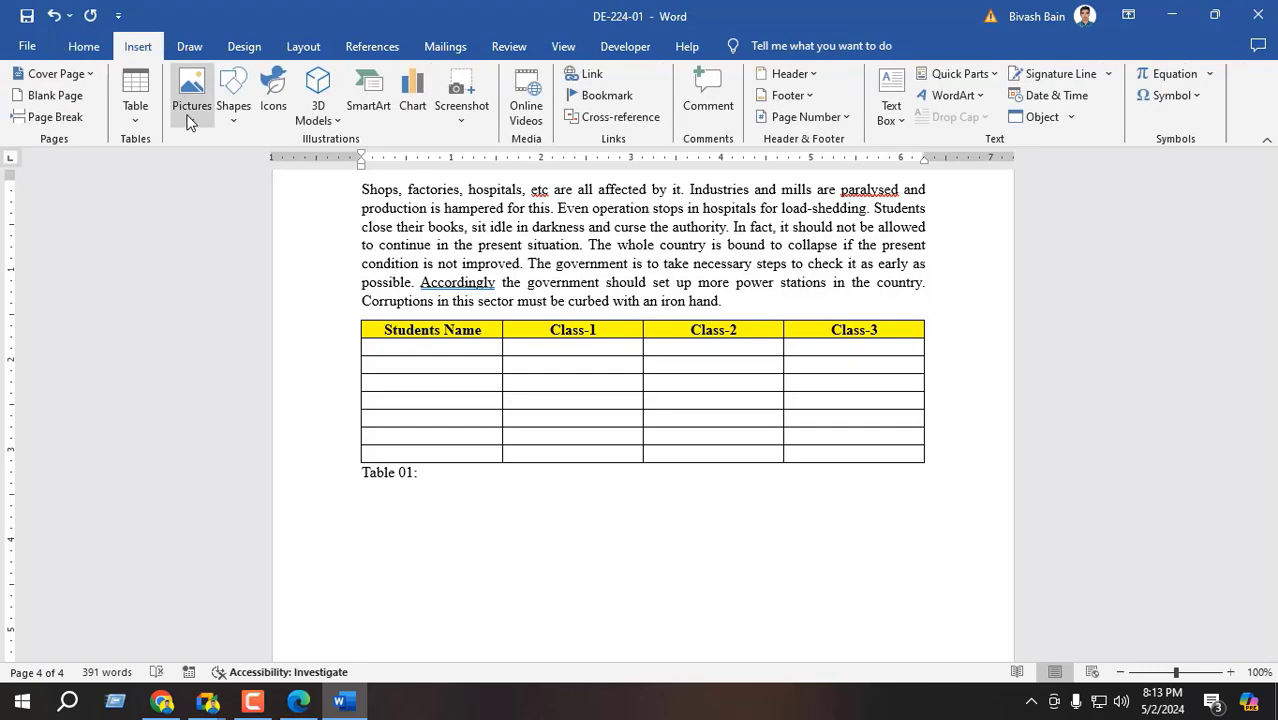
pyautogui.click(135, 108)
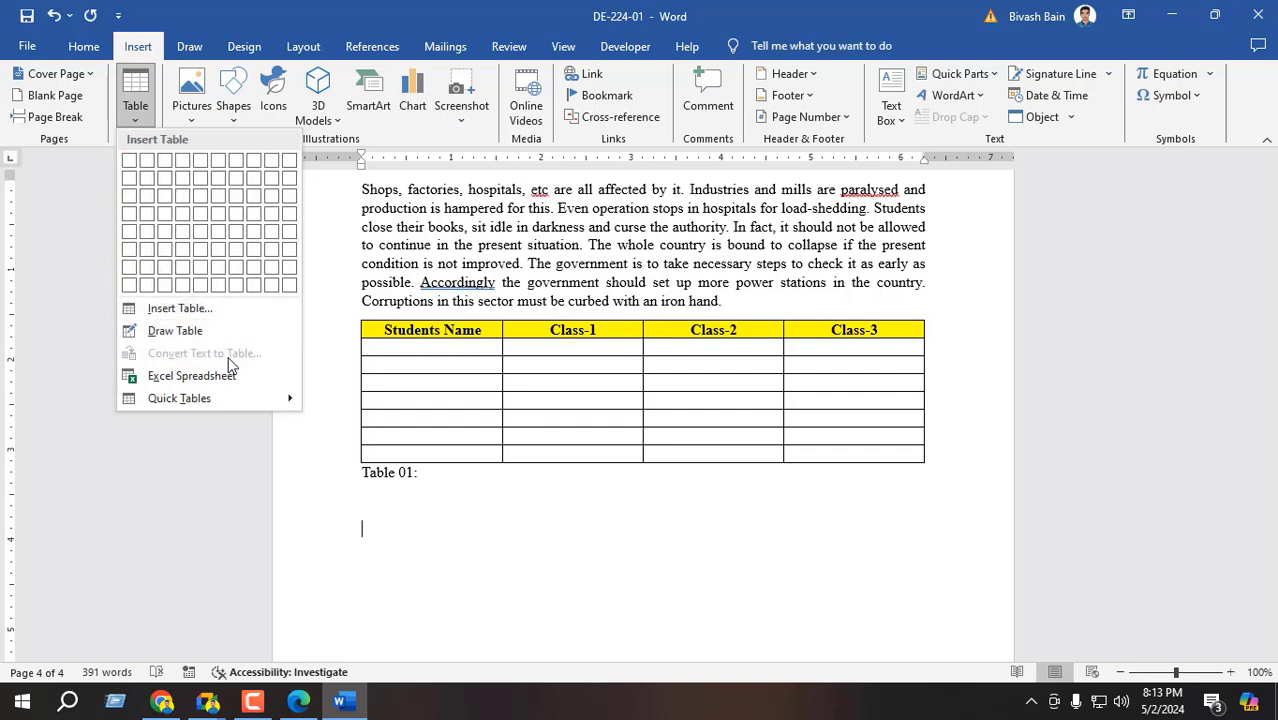
pyautogui.click(592, 449)
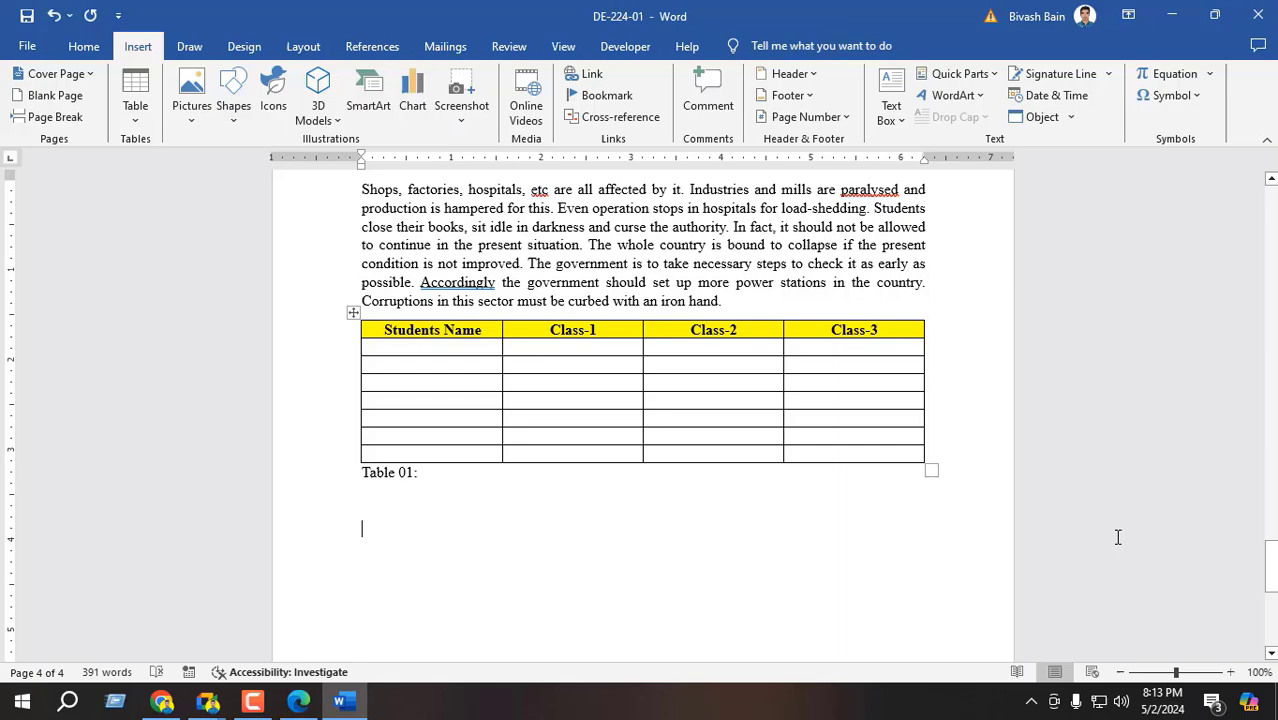
# - Zoom the document in to 160% and examine the attendance table's empty body rows
pyautogui.click(1231, 673)
pyautogui.click(1231, 673)
pyautogui.click(1231, 673)
pyautogui.click(1231, 673)
pyautogui.click(1231, 673)
pyautogui.click(1231, 673)
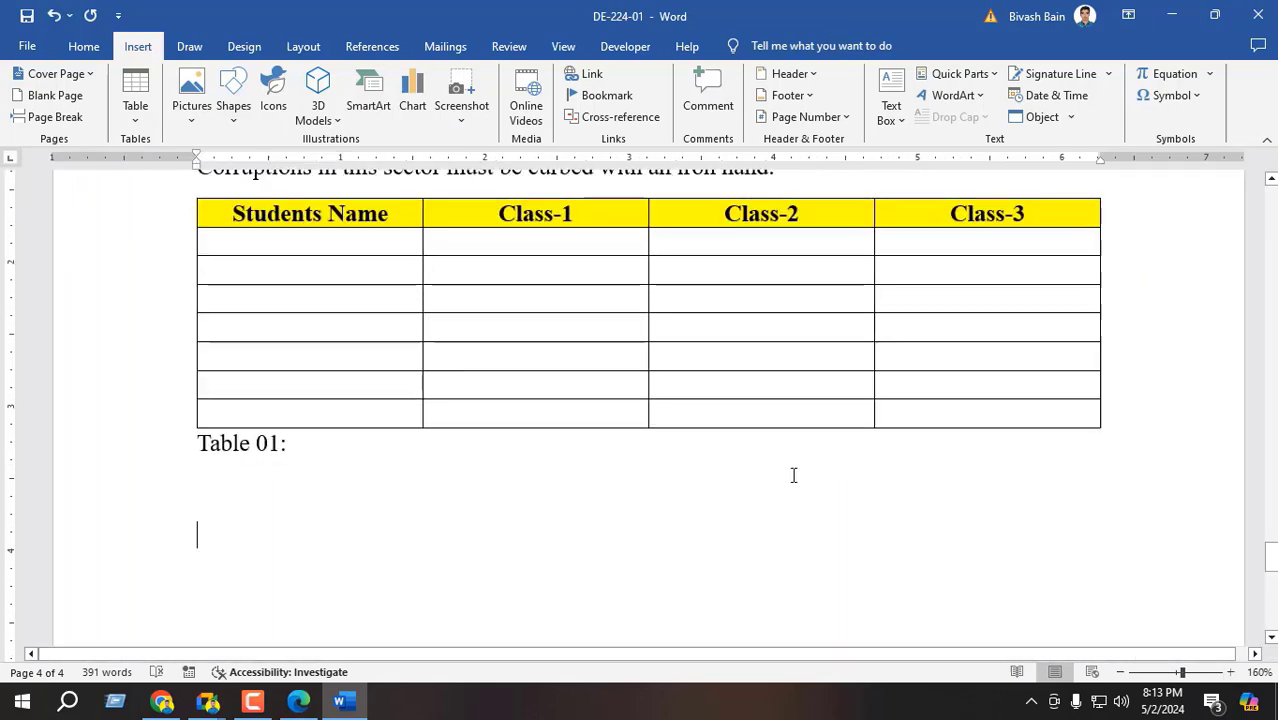
pyautogui.scroll(2, 800, 475)
pyautogui.scroll(-1, 331, 379)
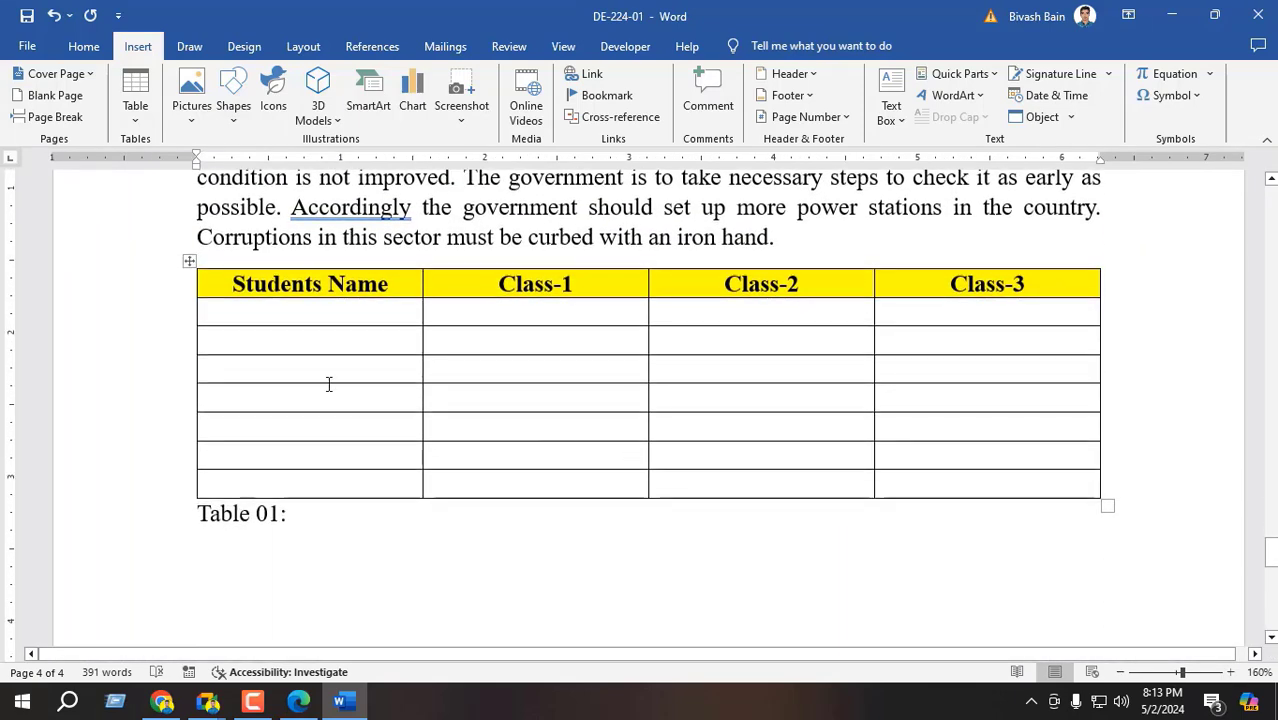
pyautogui.moveTo(290, 312); pyautogui.dragTo(980, 483)
pyautogui.click(642, 433)
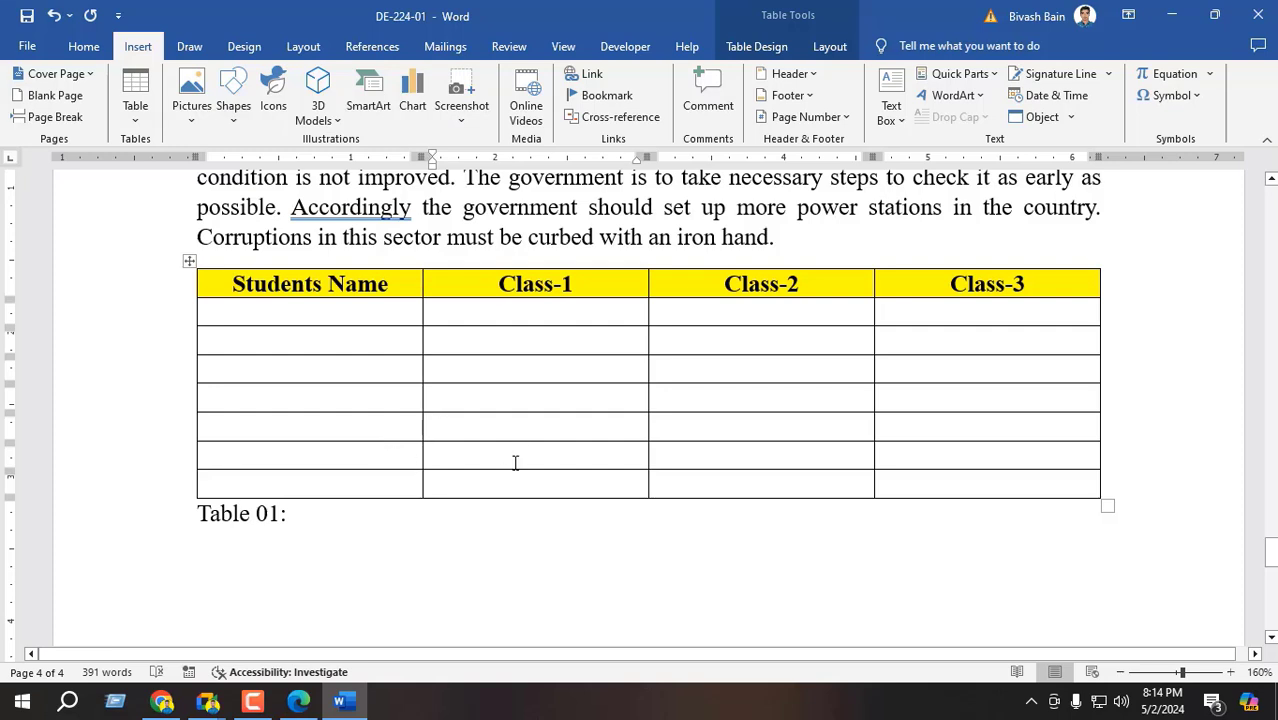
pyautogui.scroll(-1, 977, 455)
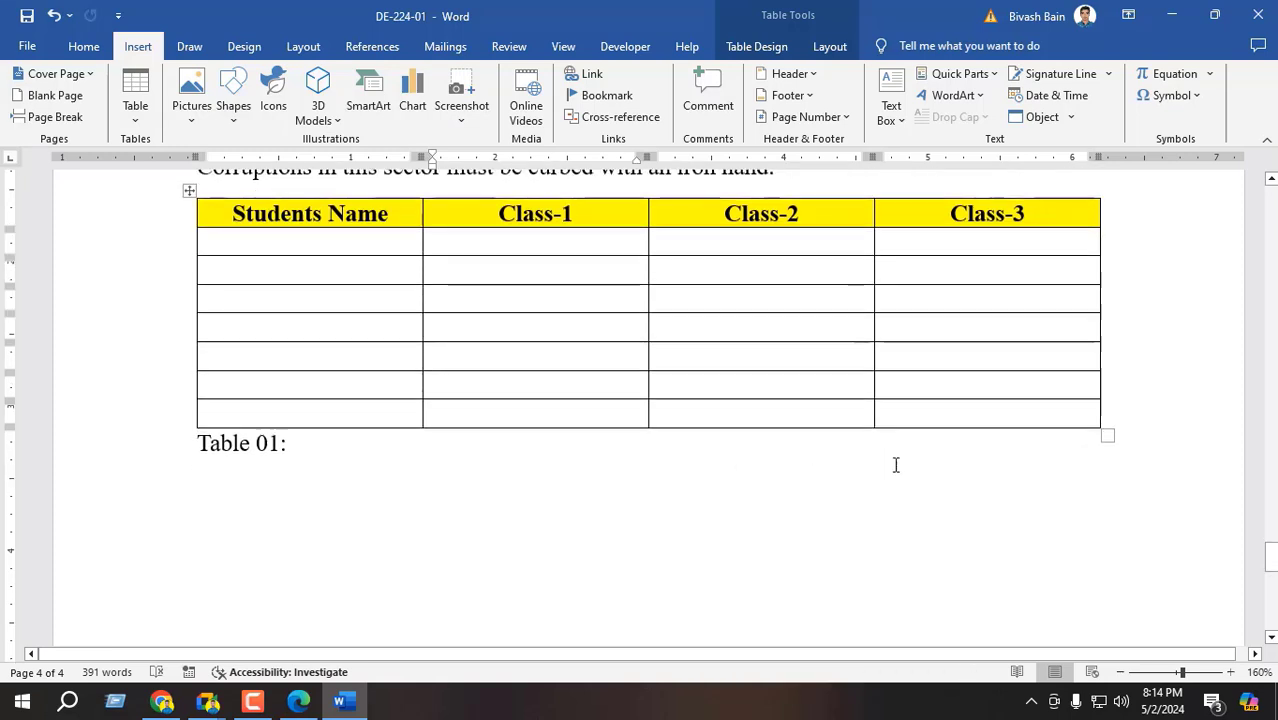
pyautogui.click(1115, 383)
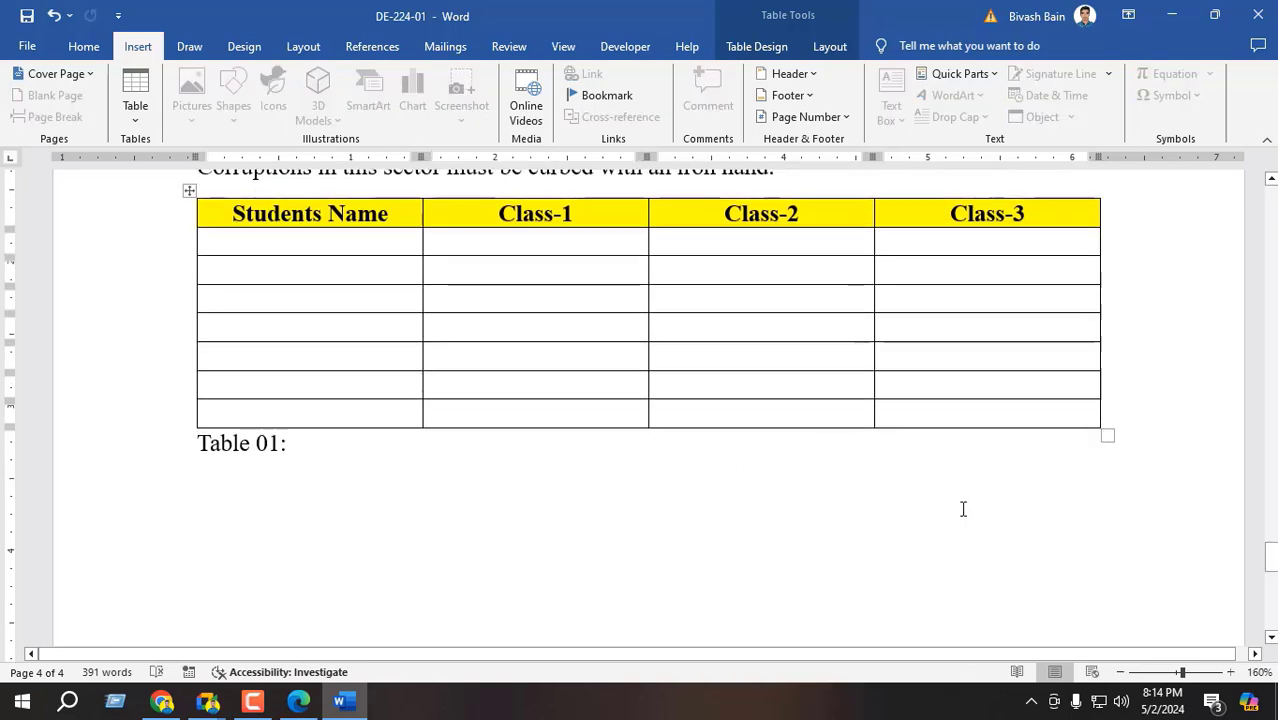
pyautogui.click(1117, 244)
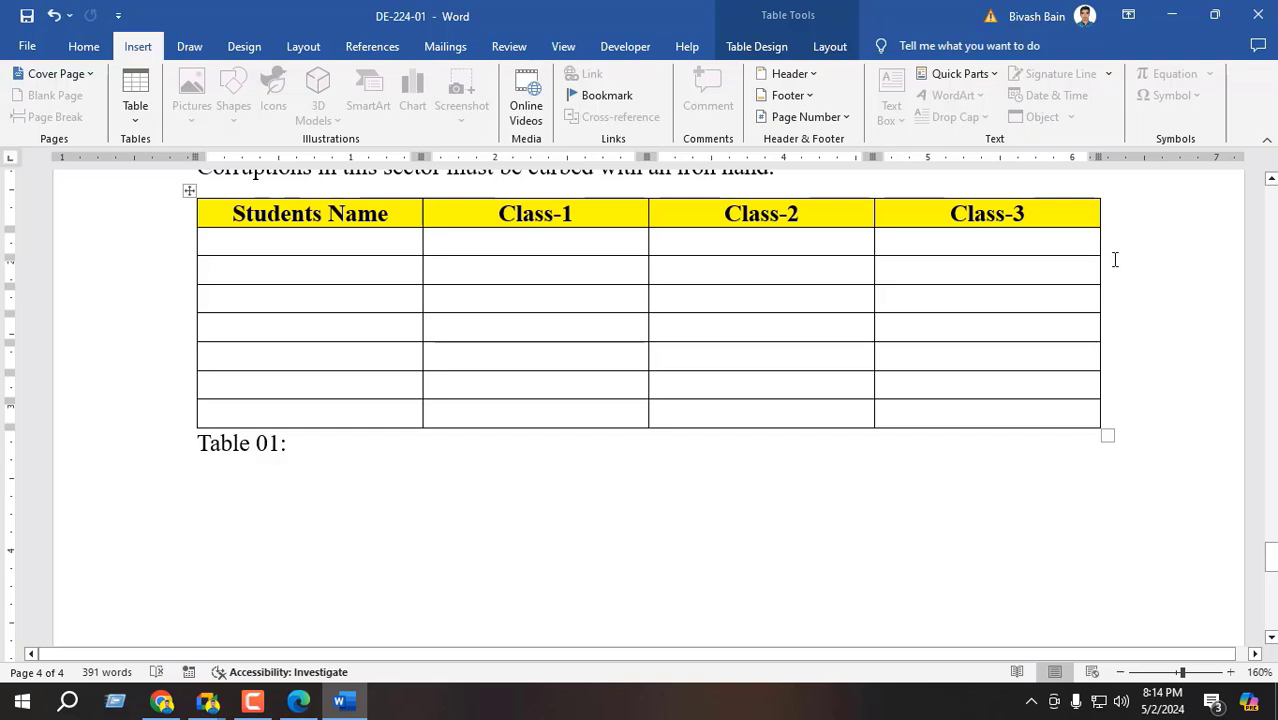
pyautogui.rightClick(1103, 355)
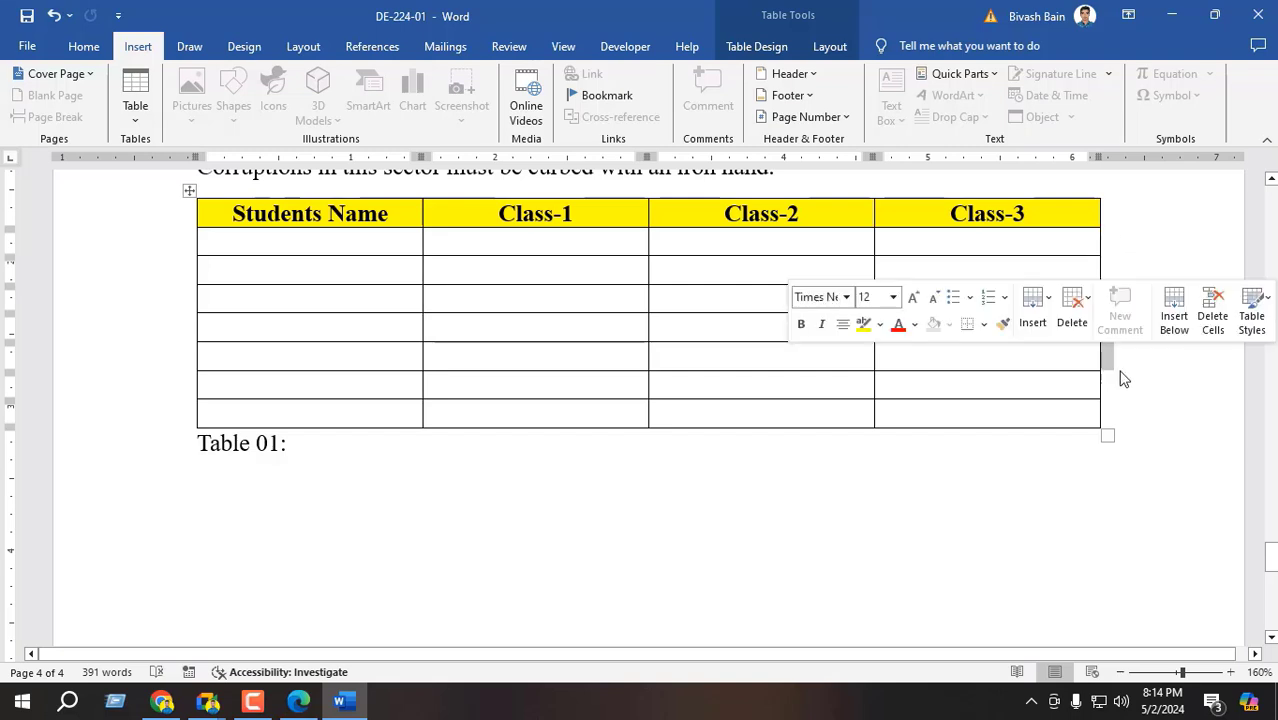
pyautogui.click(1107, 421)
pyautogui.moveTo(285, 245); pyautogui.dragTo(1118, 394)
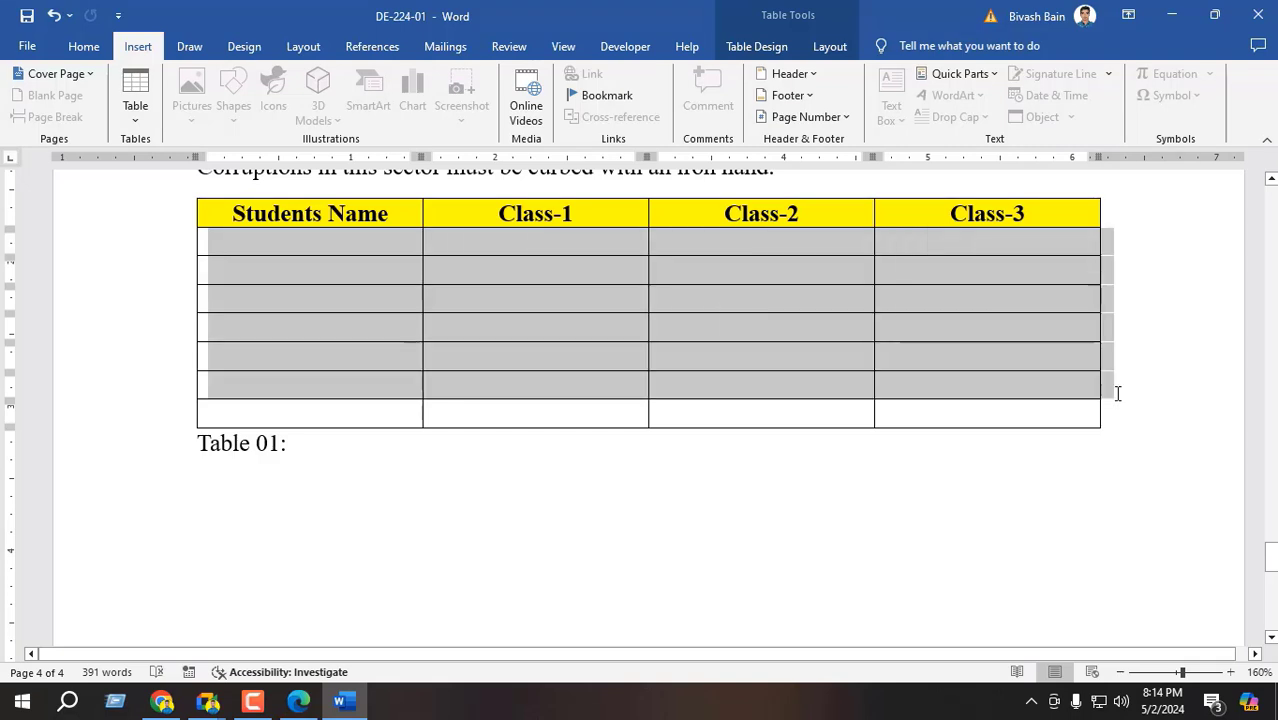
# - Insert seven blank rows near the bottom of the attendance table, above its last row
pyautogui.click(1108, 421)
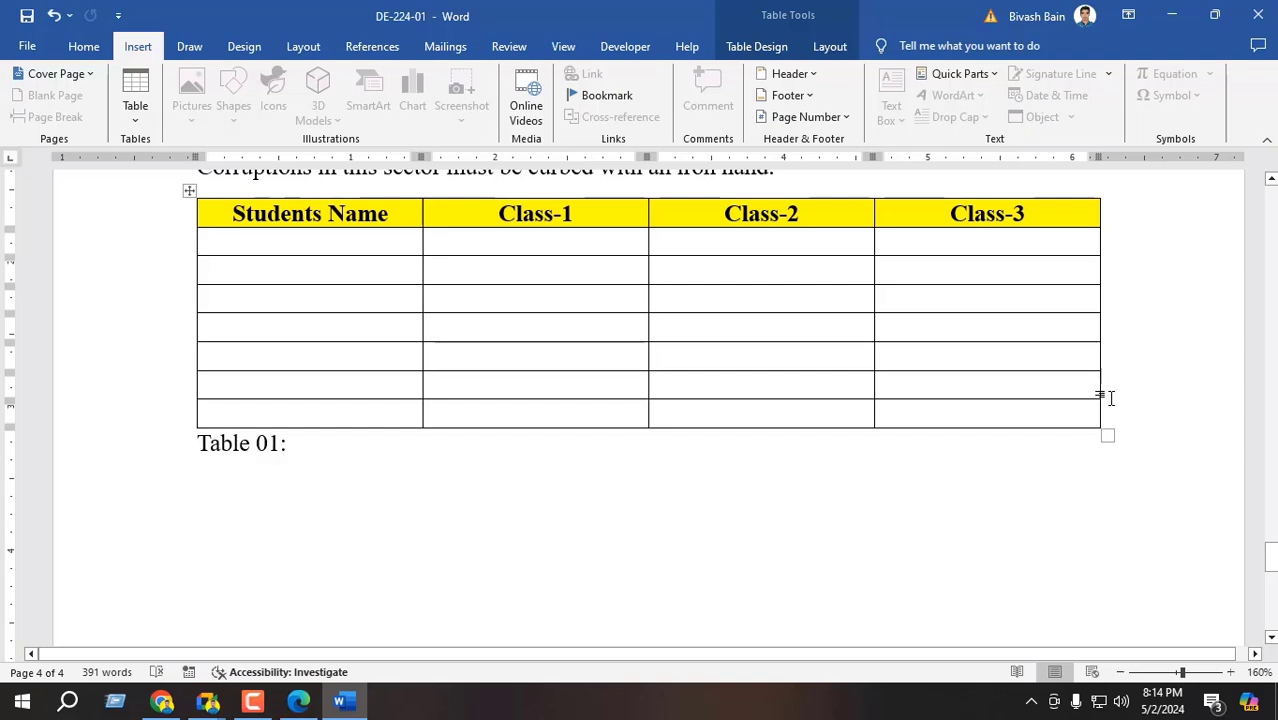
pyautogui.press('Return')
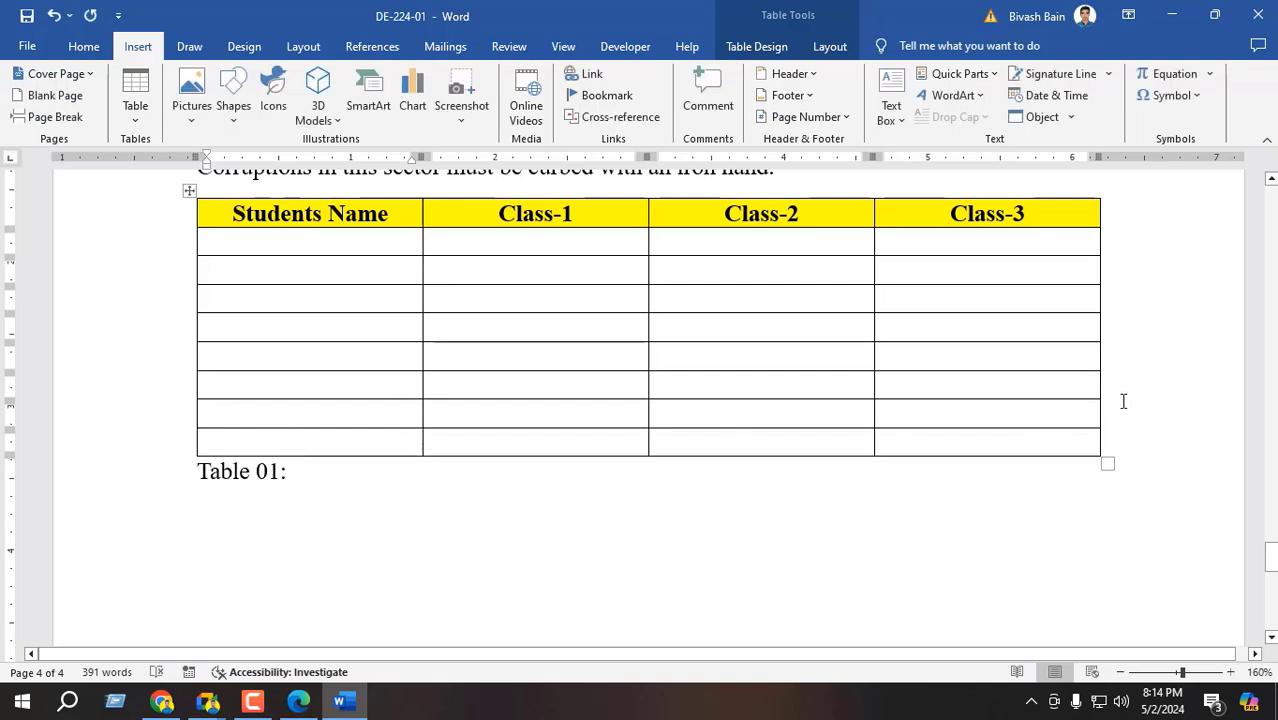
pyautogui.click(1122, 402)
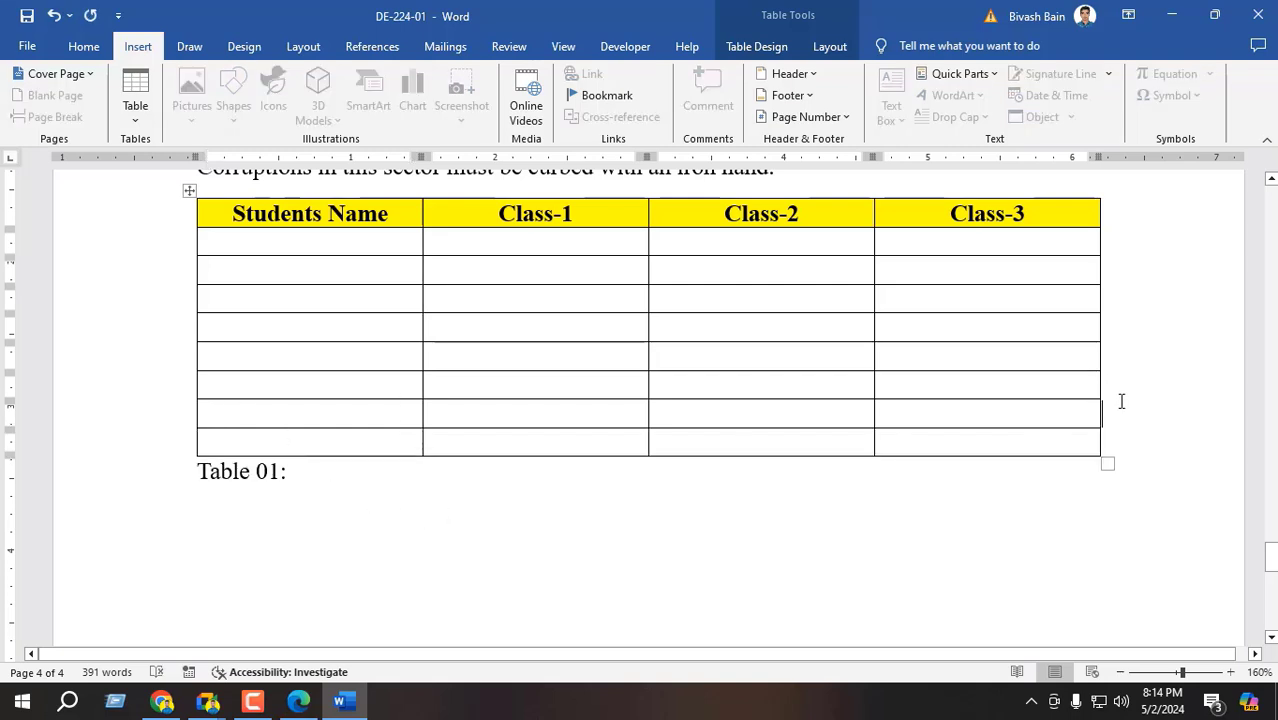
pyautogui.press('Return')
pyautogui.click(1117, 397)
pyautogui.press('Return')
pyautogui.click(1117, 397)
pyautogui.press('Return')
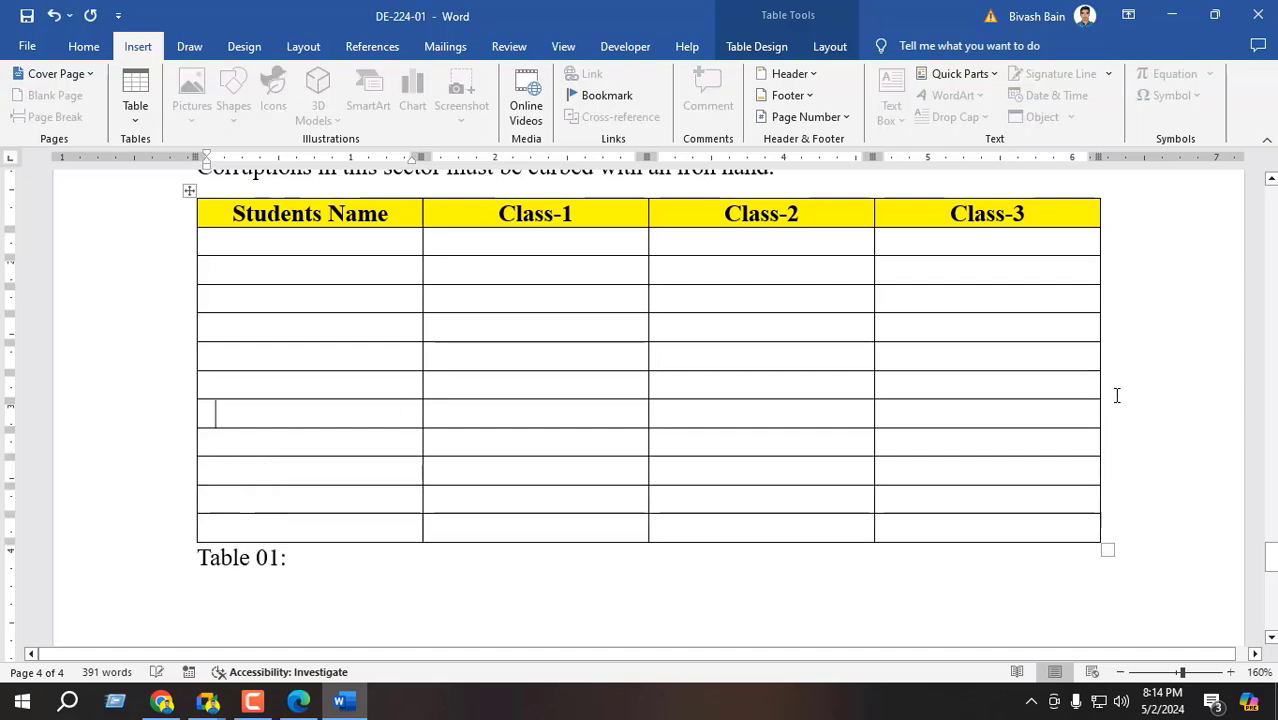
pyautogui.click(1117, 397)
pyautogui.press('Return')
pyautogui.click(1117, 397)
pyautogui.press('Return')
pyautogui.click(1117, 397)
pyautogui.press('Return')
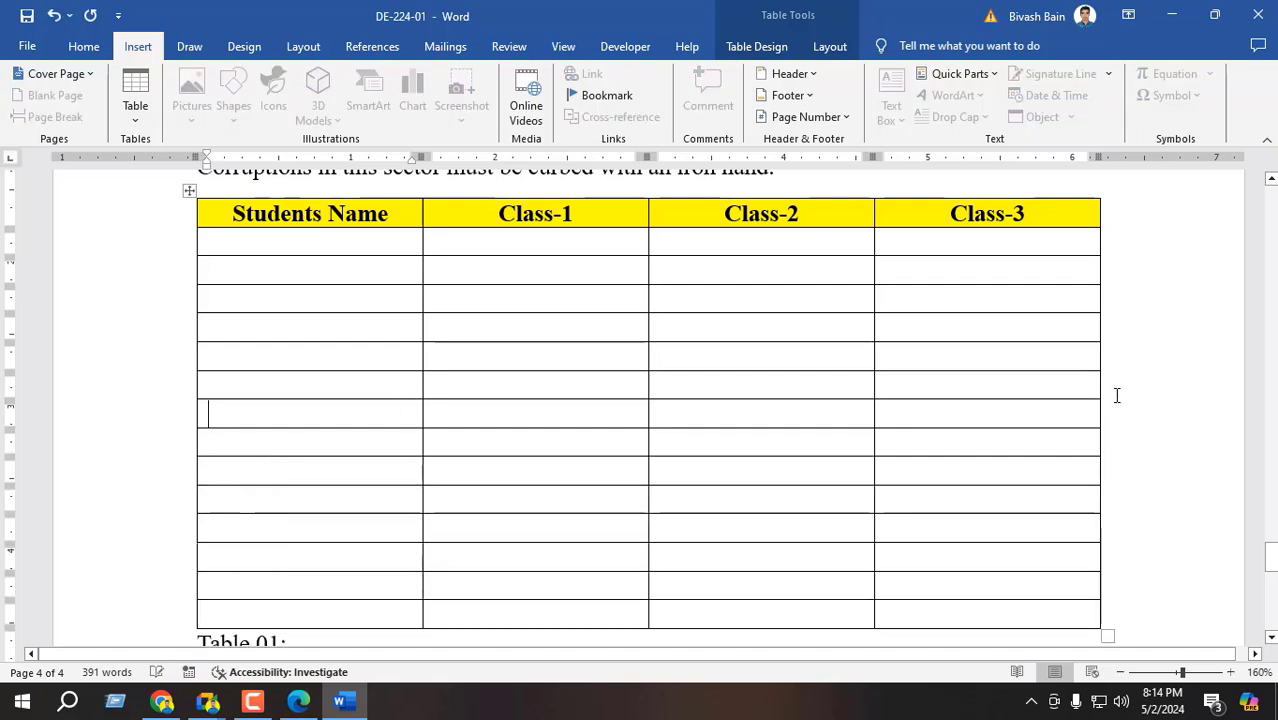
# - Insert four additional blank rows in the lower half of the attendance table
pyautogui.click(1116, 395)
pyautogui.scroll(-2, 1115, 325)
pyautogui.click(1115, 315)
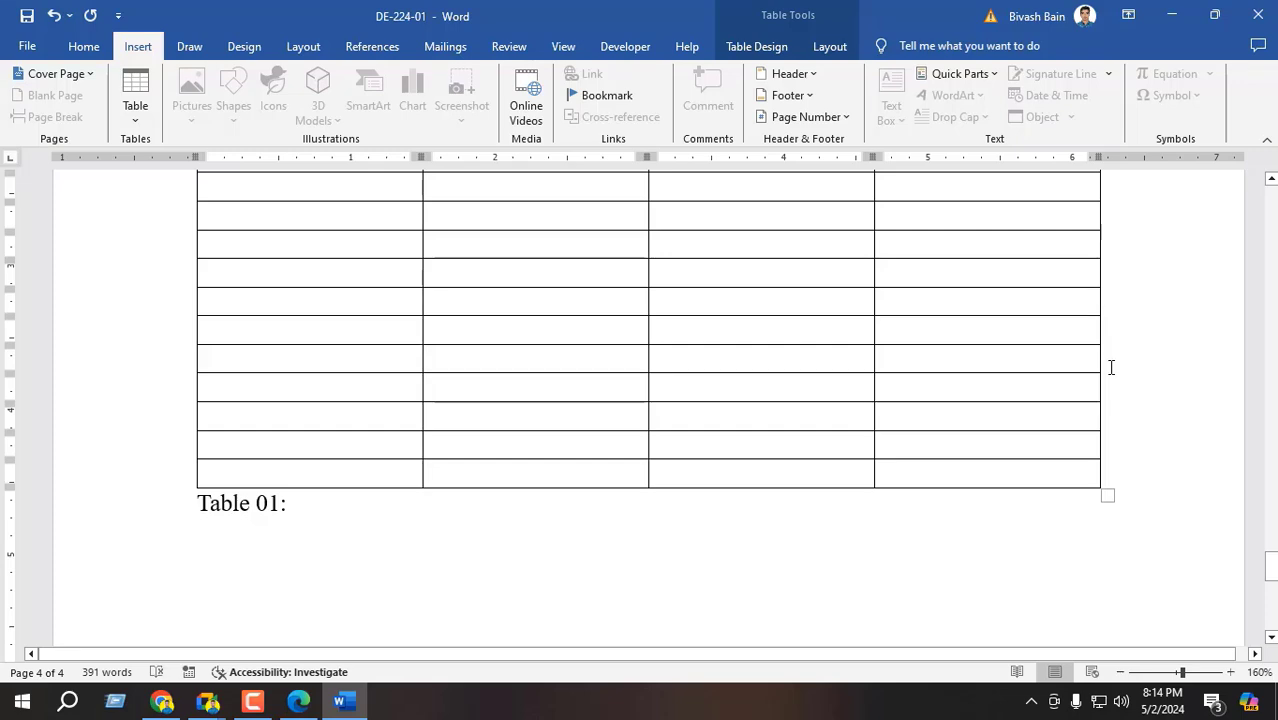
pyautogui.press('Return')
pyautogui.click(1114, 333)
pyautogui.press('Return')
pyautogui.click(1115, 336)
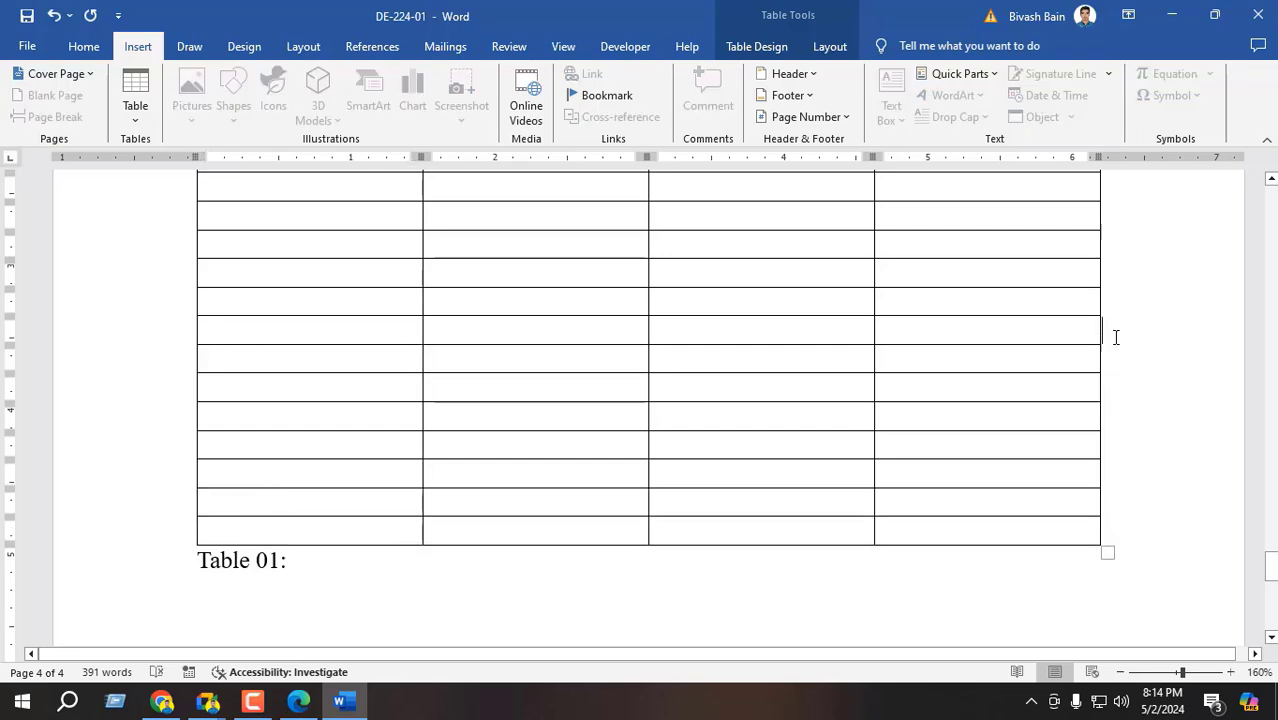
pyautogui.press('Return')
pyautogui.click(1115, 337)
pyautogui.press('Return')
pyautogui.scroll(2, 1036, 466)
pyautogui.scroll(-2, 733, 379)
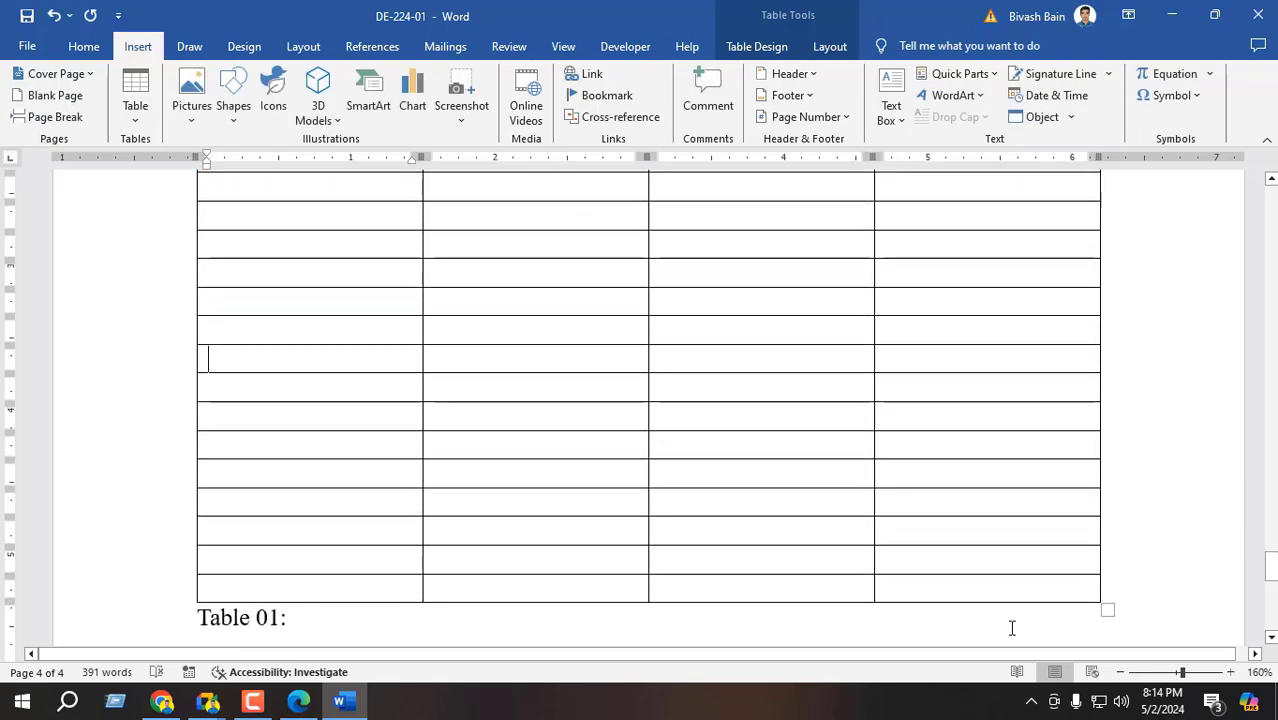
# - Narrow the Students Name, Class-1 and Class-2 columns, making Class-2 about 1.25" wide and Class-3 the widest
pyautogui.keyDown('ctrl'); pyautogui.scroll(-3, 698, 471); pyautogui.keyUp('ctrl')
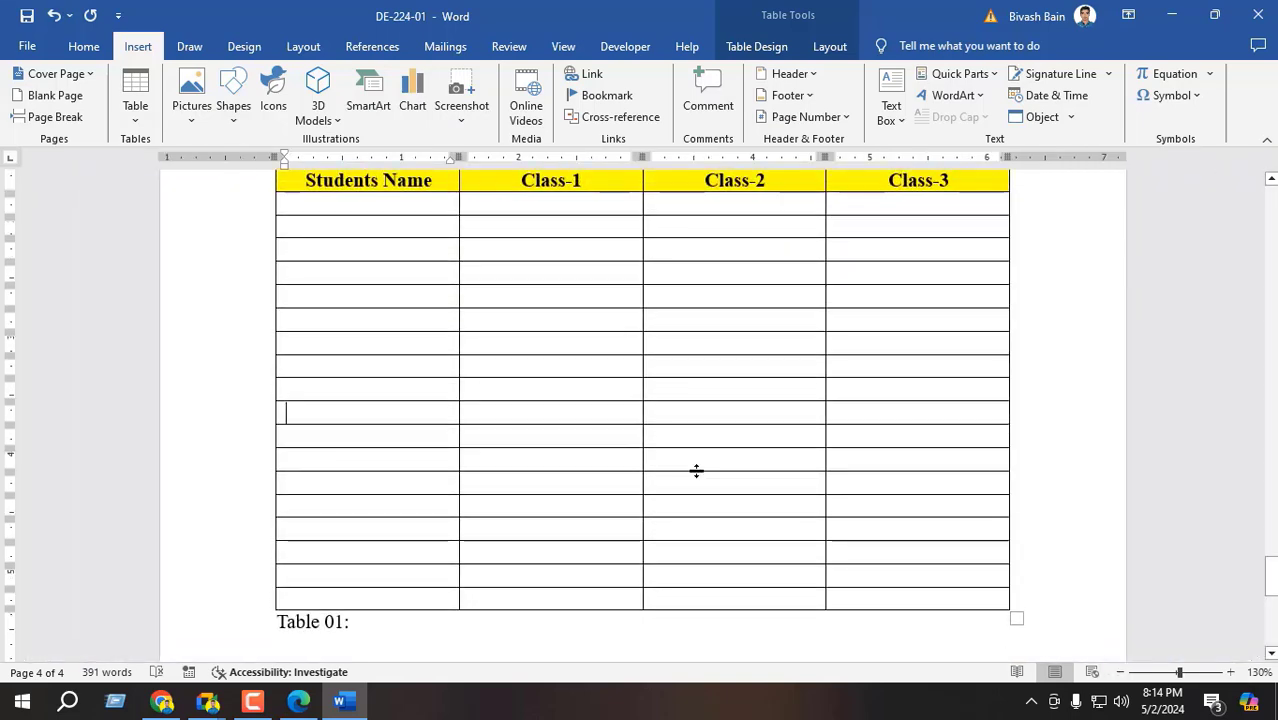
pyautogui.scroll(1, 697, 471)
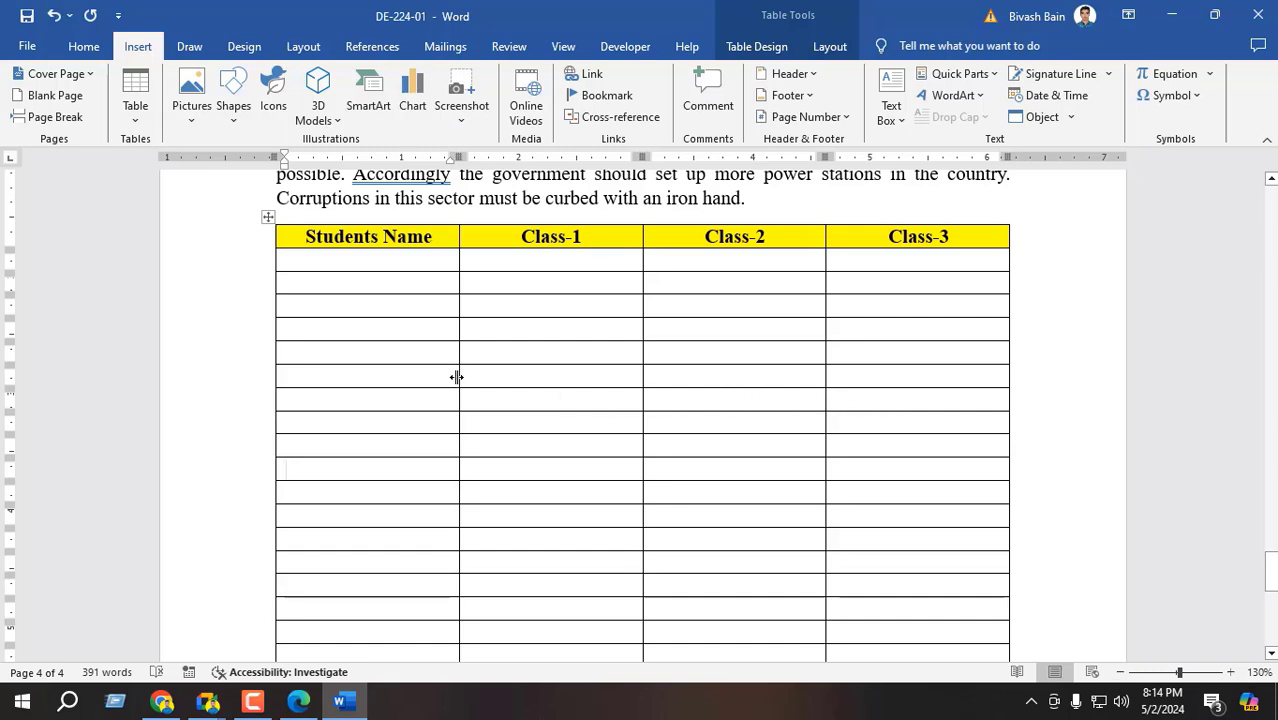
pyautogui.moveTo(456, 377); pyautogui.dragTo(424, 397)
pyautogui.moveTo(642, 375); pyautogui.dragTo(554, 391)
pyautogui.moveTo(824, 379); pyautogui.dragTo(700, 419)
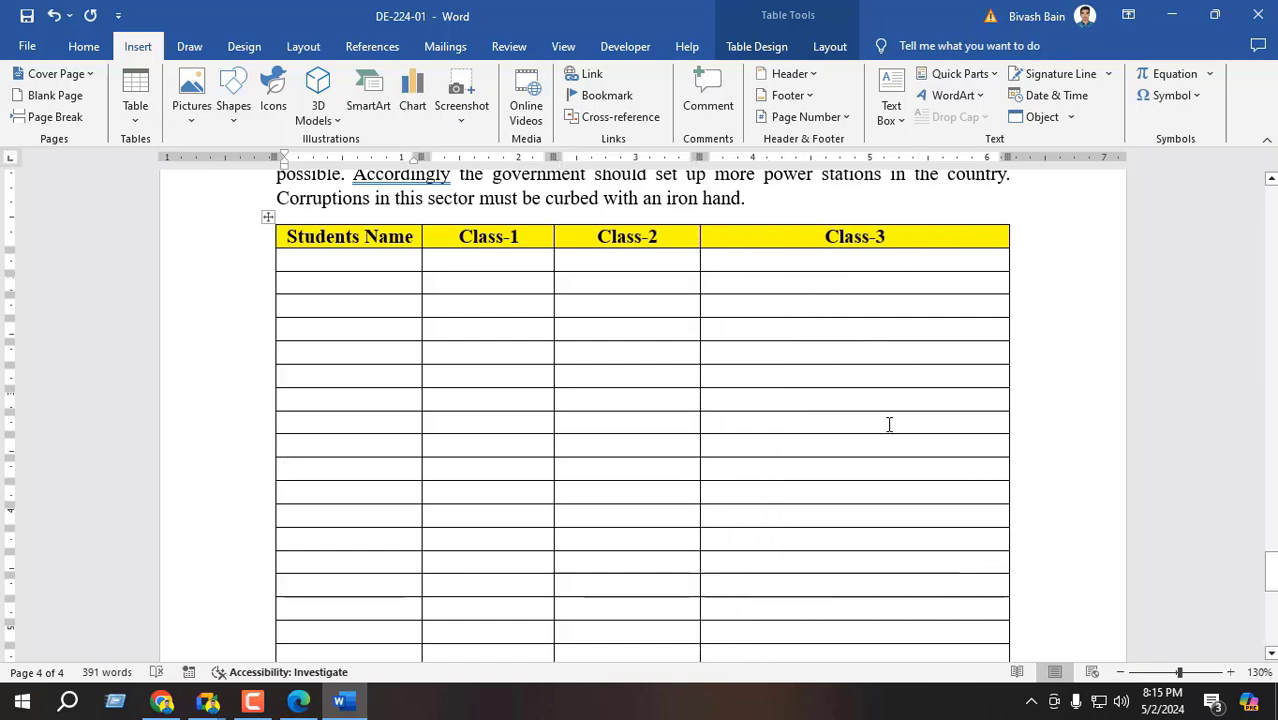
# - Place the cursor in the table's body cells and examine the table design and table layout options
pyautogui.click(766, 329)
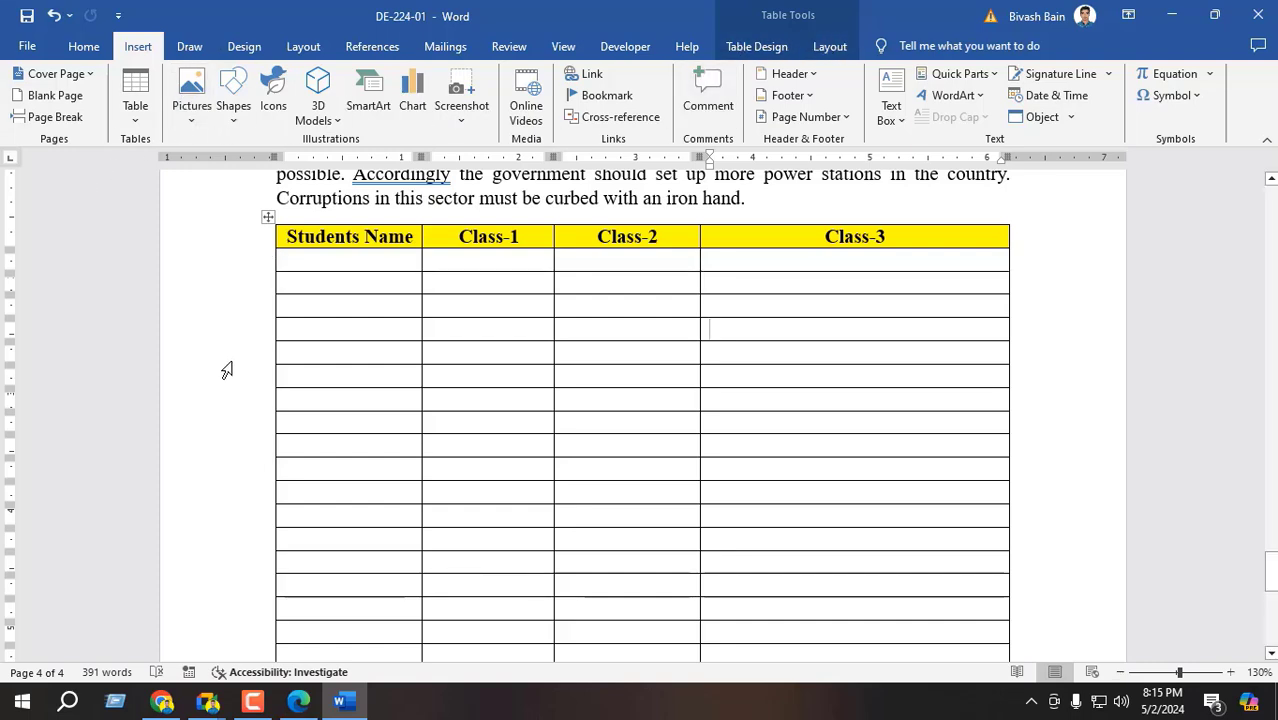
pyautogui.scroll(1, 423, 385)
pyautogui.scroll(1, 423, 385)
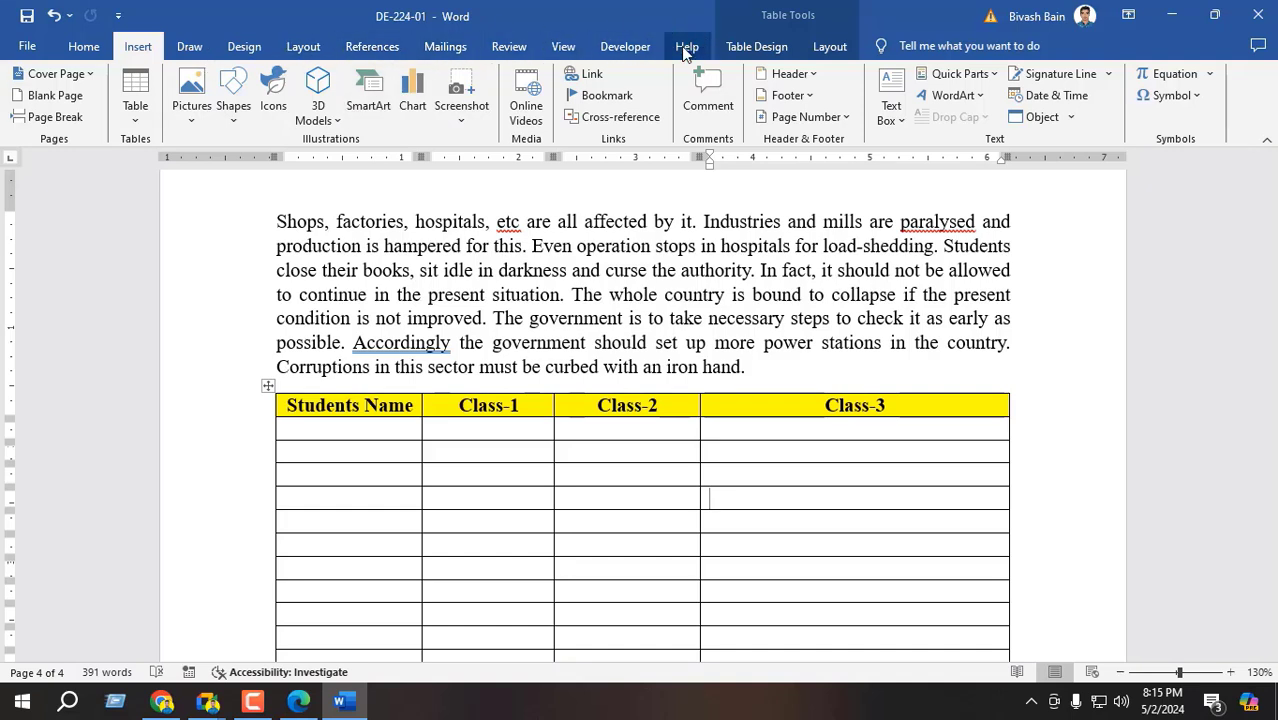
pyautogui.click(756, 50)
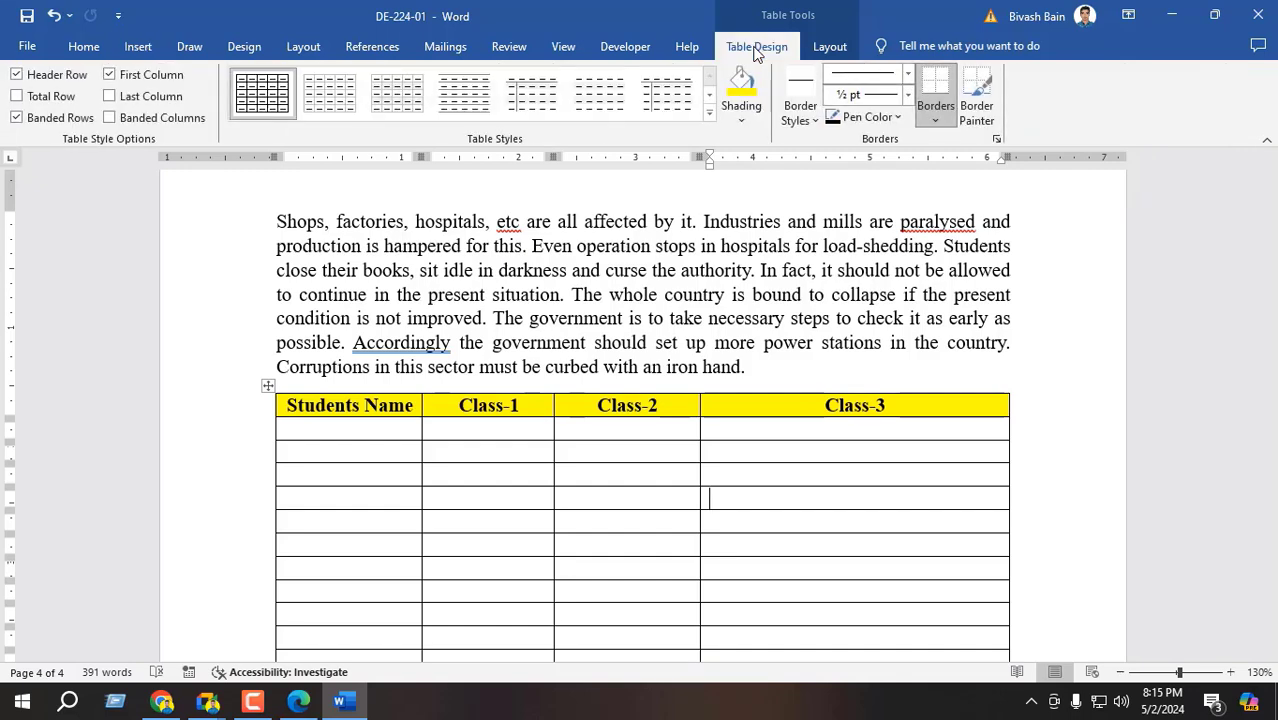
pyautogui.click(846, 52)
pyautogui.click(750, 50)
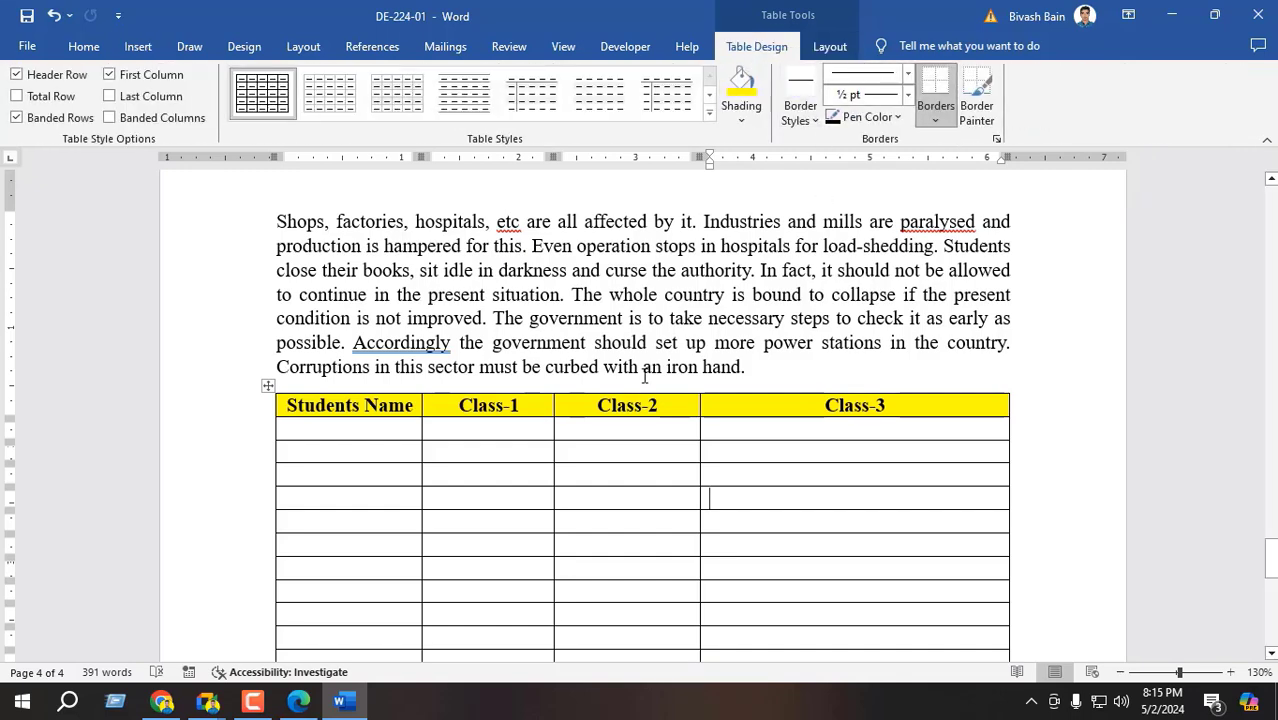
pyautogui.scroll(-3, 645, 373)
pyautogui.click(456, 358)
pyautogui.click(571, 343)
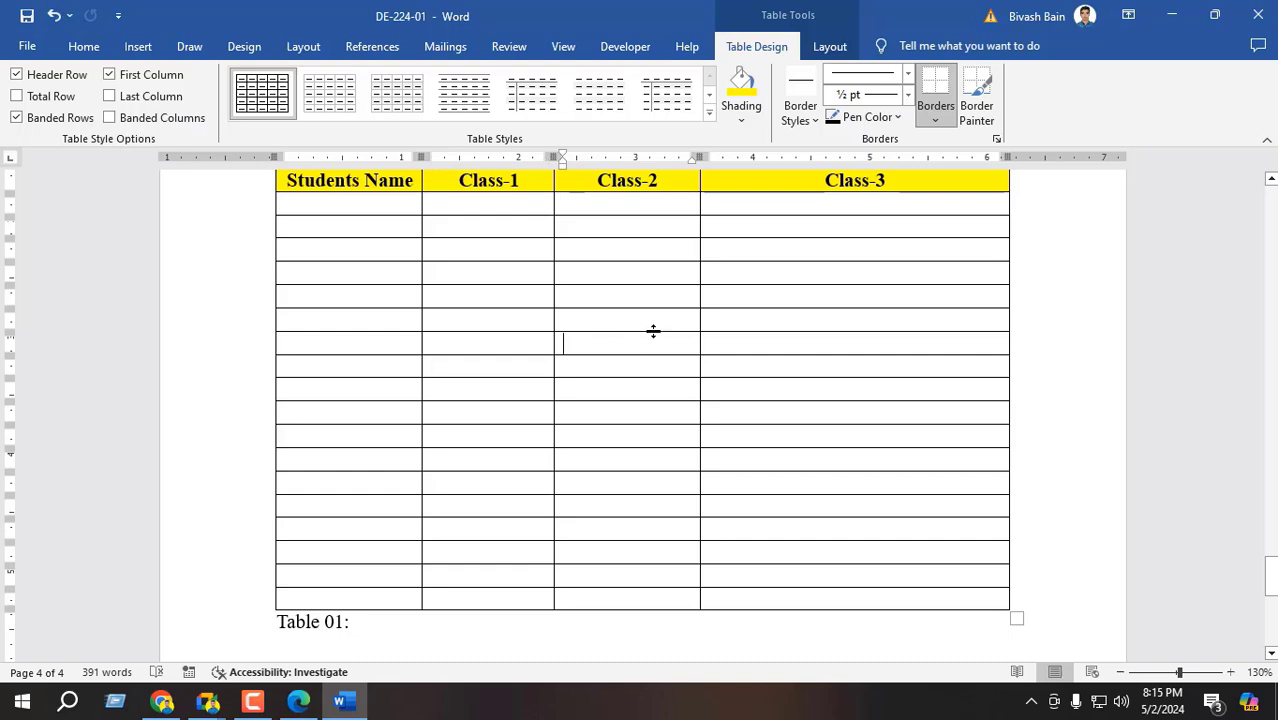
# - Place the cursor in the paragraph above the table and check which formatting and page layout options are offered there
pyautogui.scroll(1, 572, 343)
pyautogui.scroll(4, 537, 345)
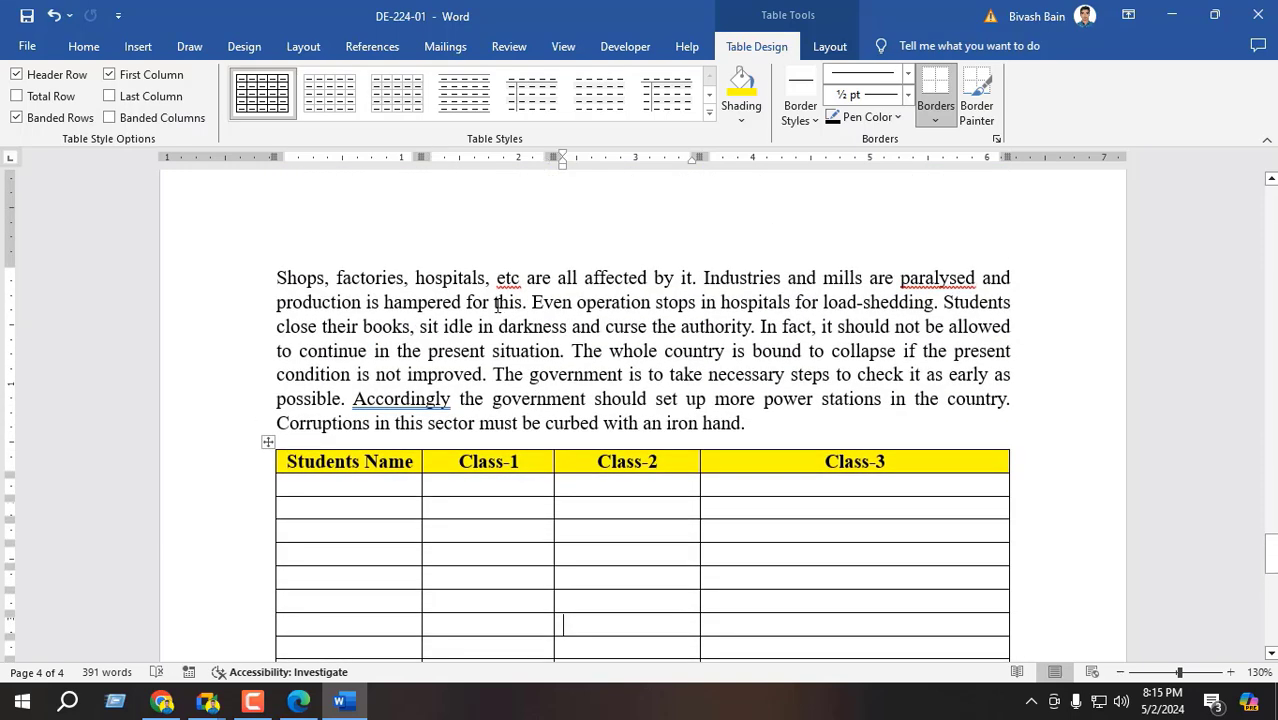
pyautogui.click(474, 322)
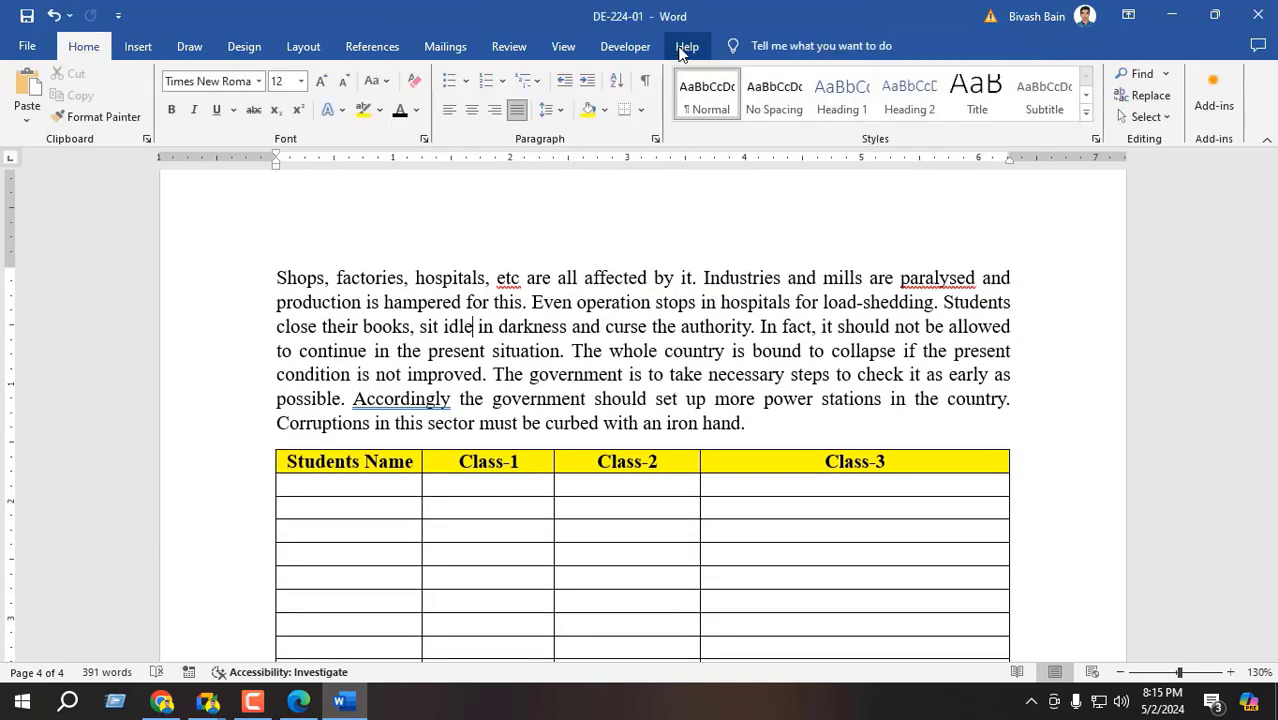
pyautogui.scroll(-4, 670, 134)
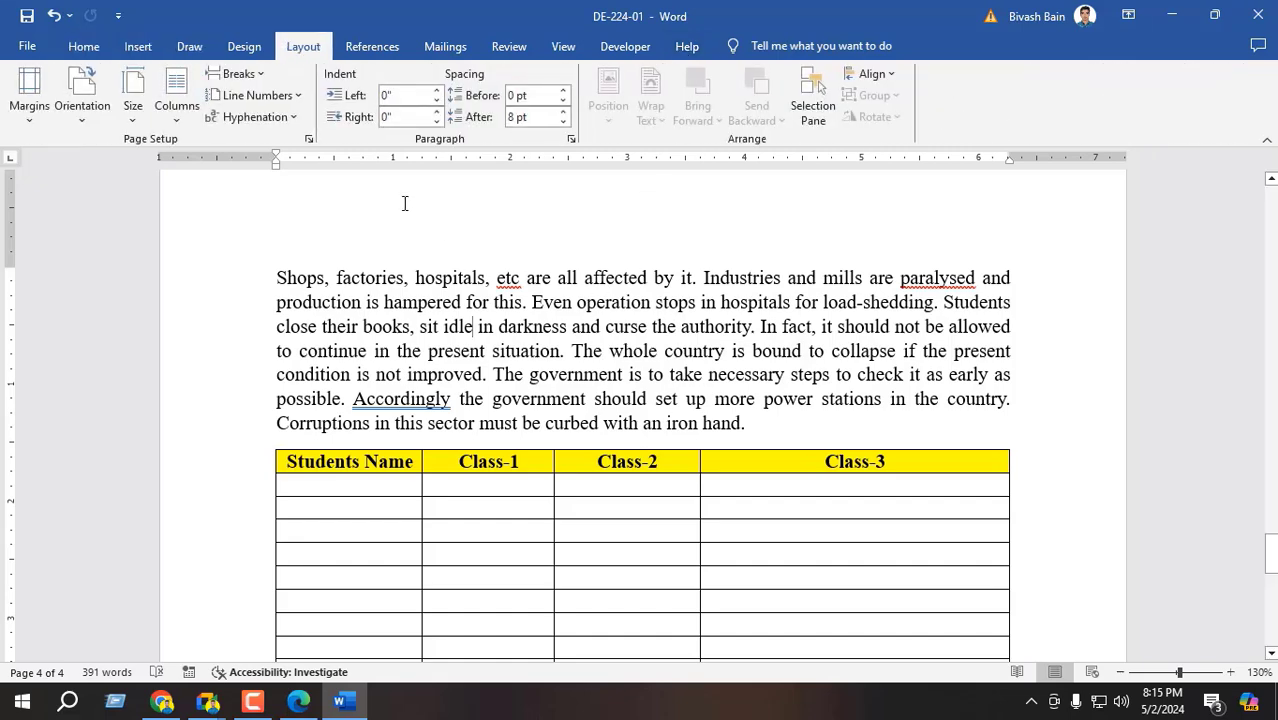
pyautogui.click(80, 46)
pyautogui.scroll(-4, 593, 399)
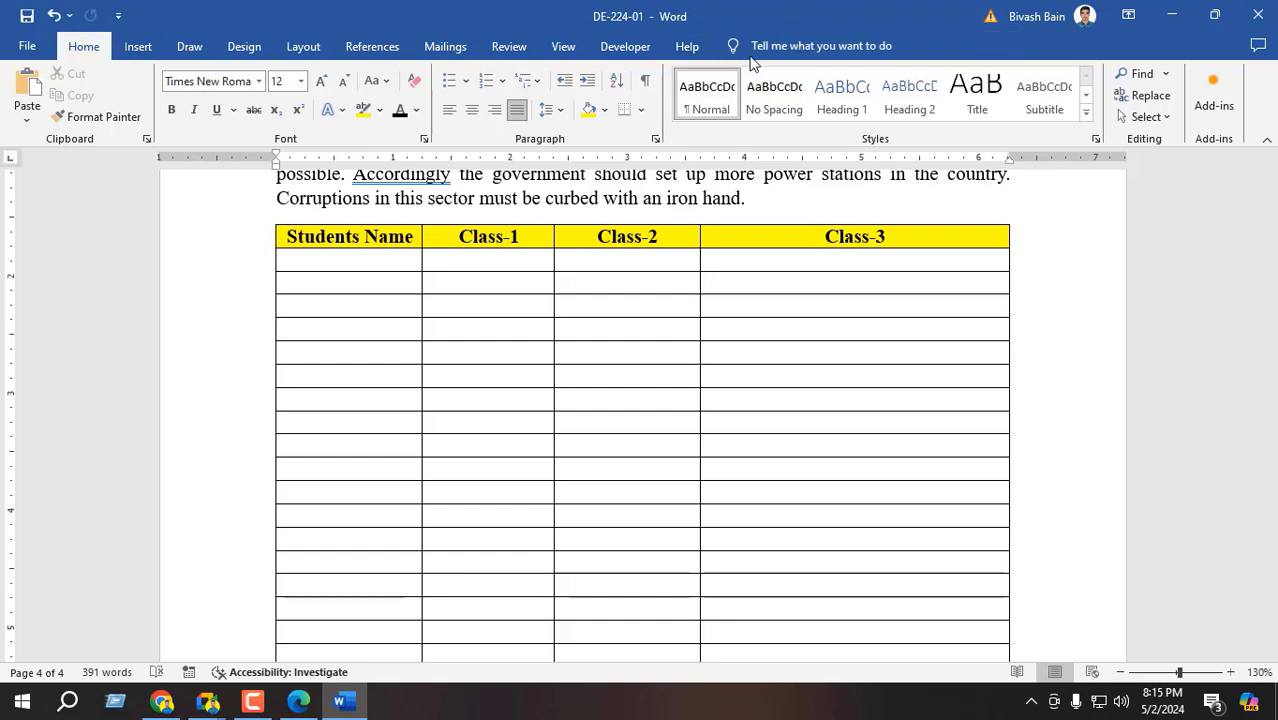
# - Place the cursor in a Class-2 body cell and compare the table design options with the table layout options
pyautogui.click(625, 403)
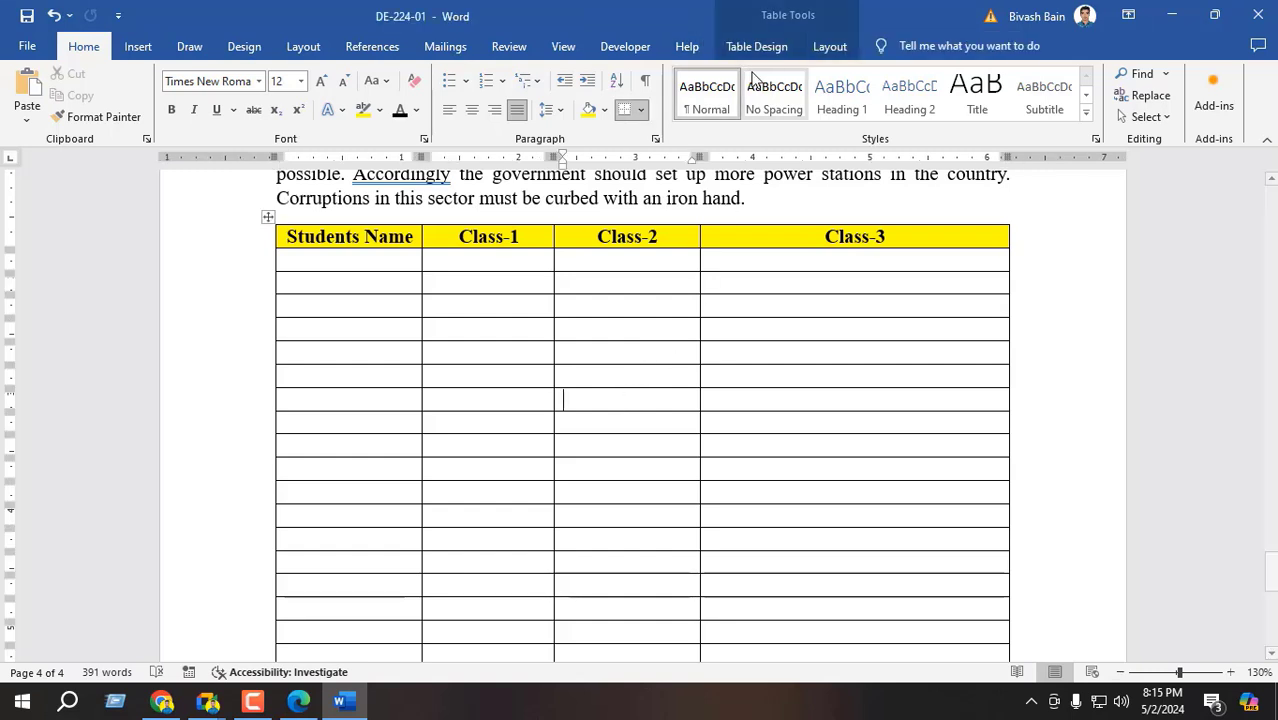
pyautogui.click(757, 52)
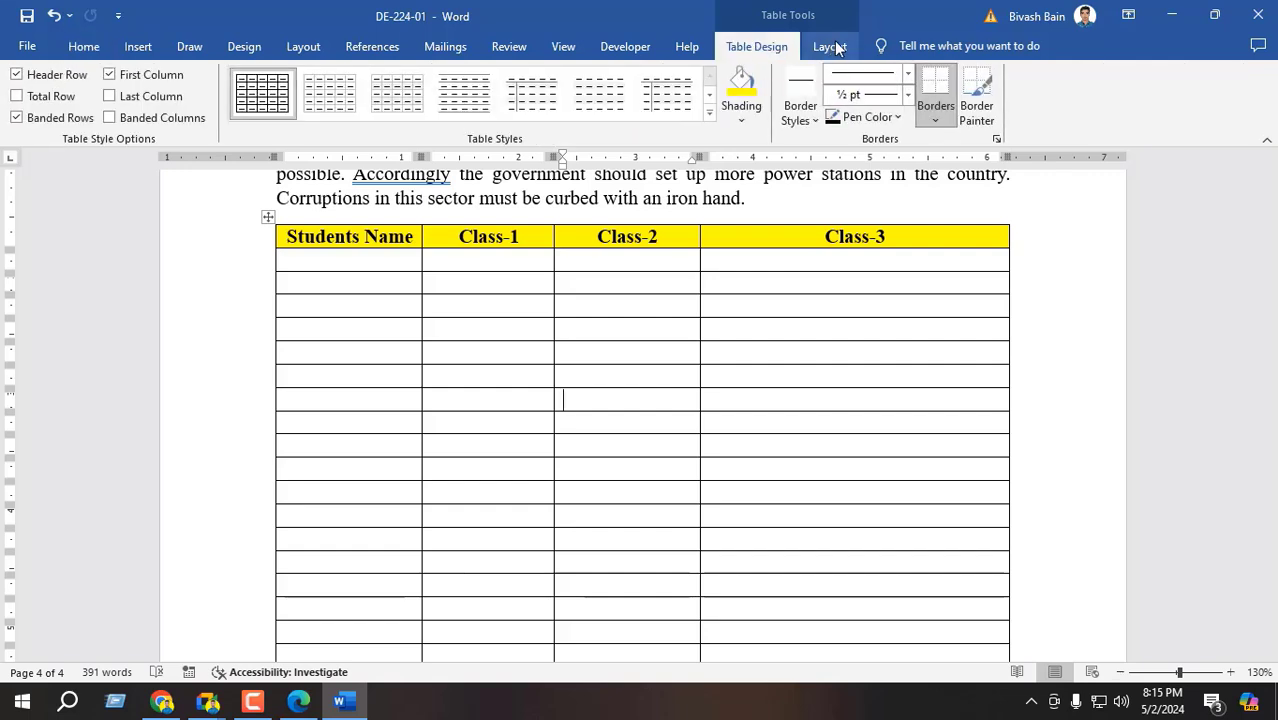
pyautogui.click(830, 47)
pyautogui.click(778, 50)
pyautogui.click(830, 47)
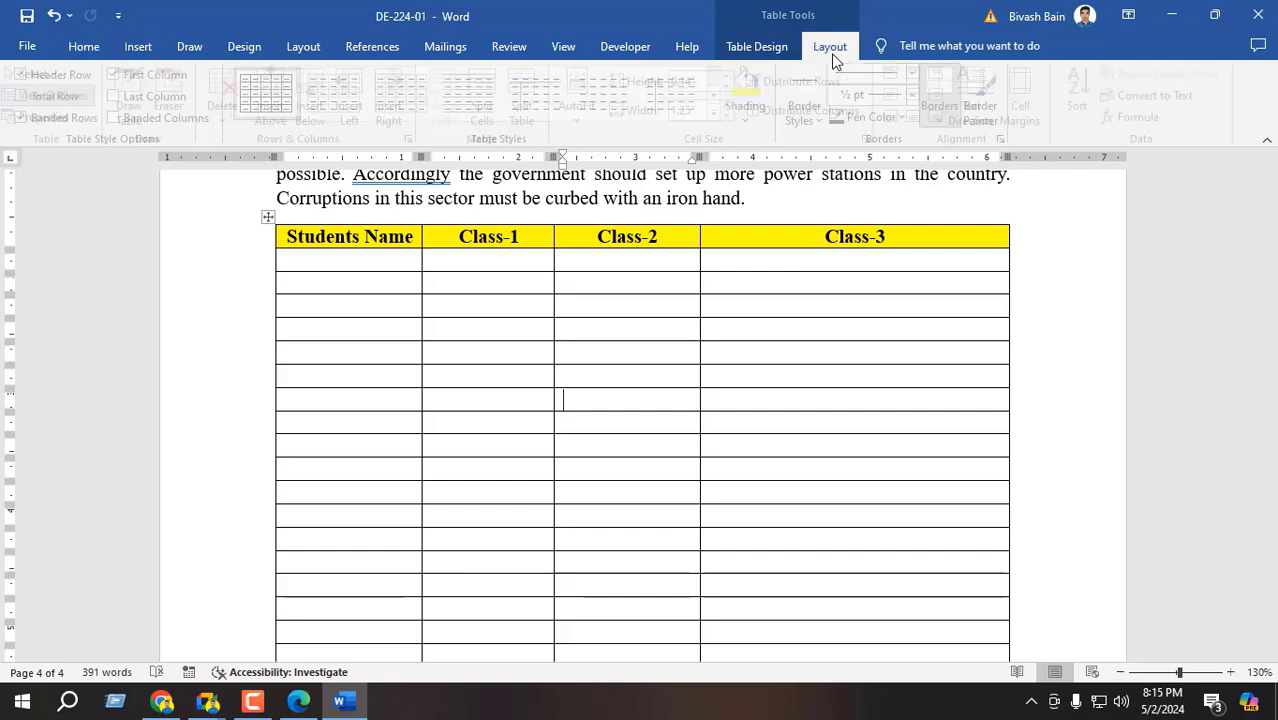
pyautogui.click(760, 48)
pyautogui.click(822, 48)
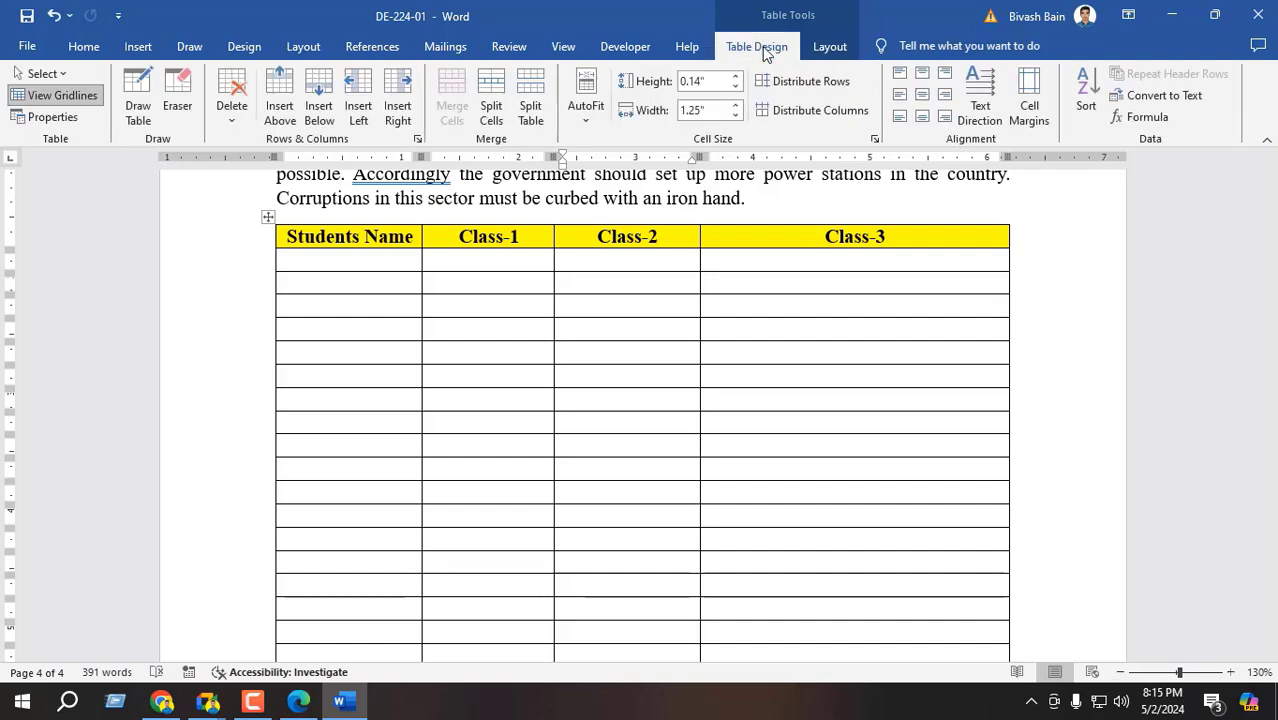
pyautogui.click(762, 48)
pyautogui.click(828, 47)
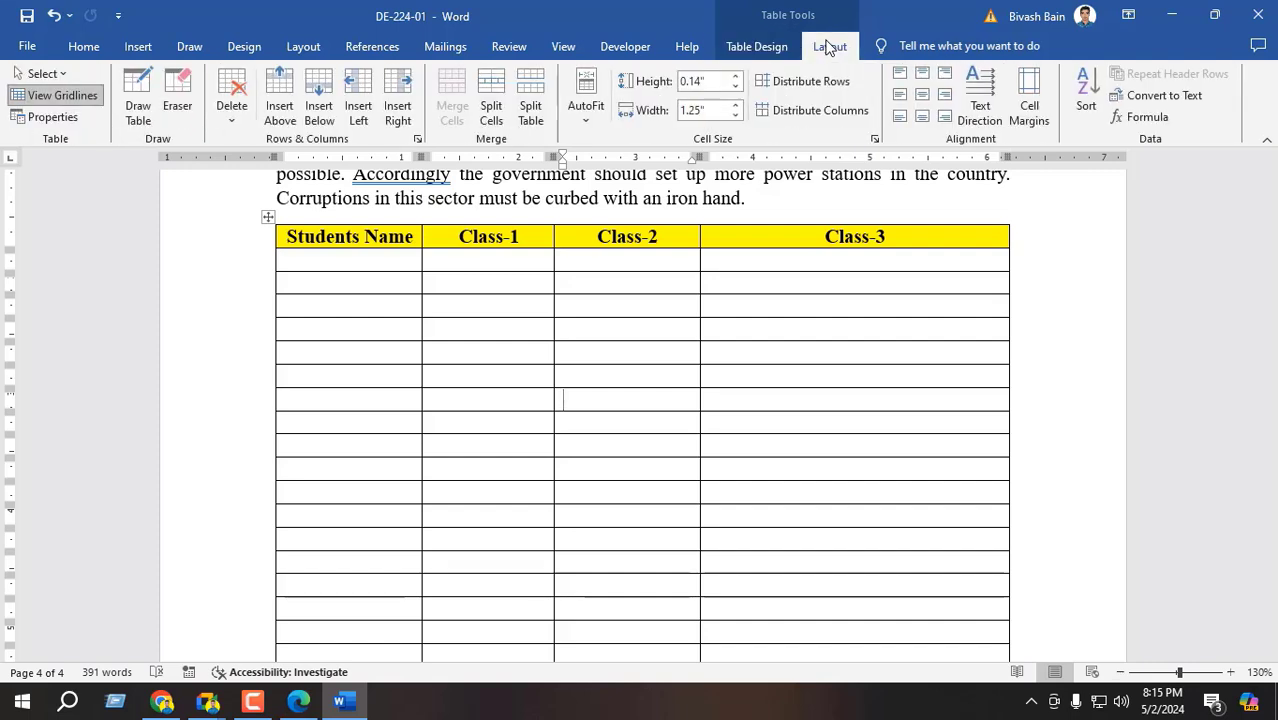
pyautogui.click(758, 48)
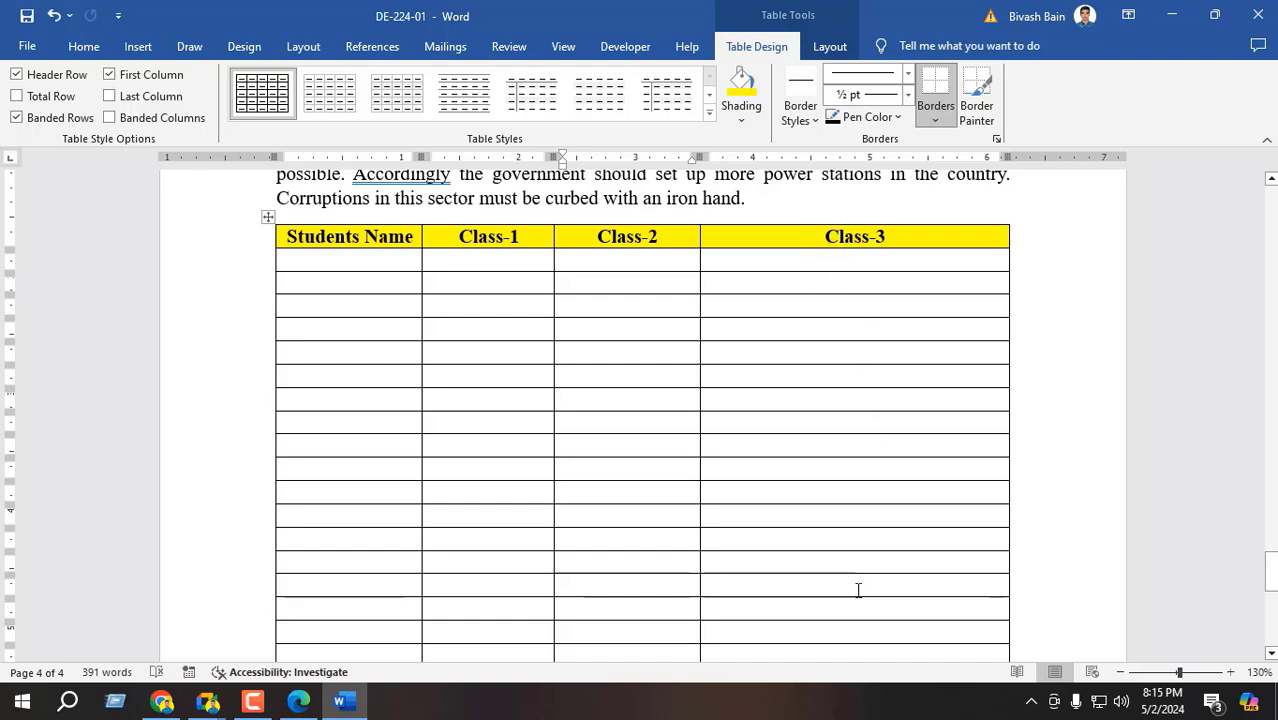
# - Insert one more blank row in the lower half of the attendance table and review the table from its header
pyautogui.scroll(-1, 970, 325)
pyautogui.scroll(-3, 1000, 380)
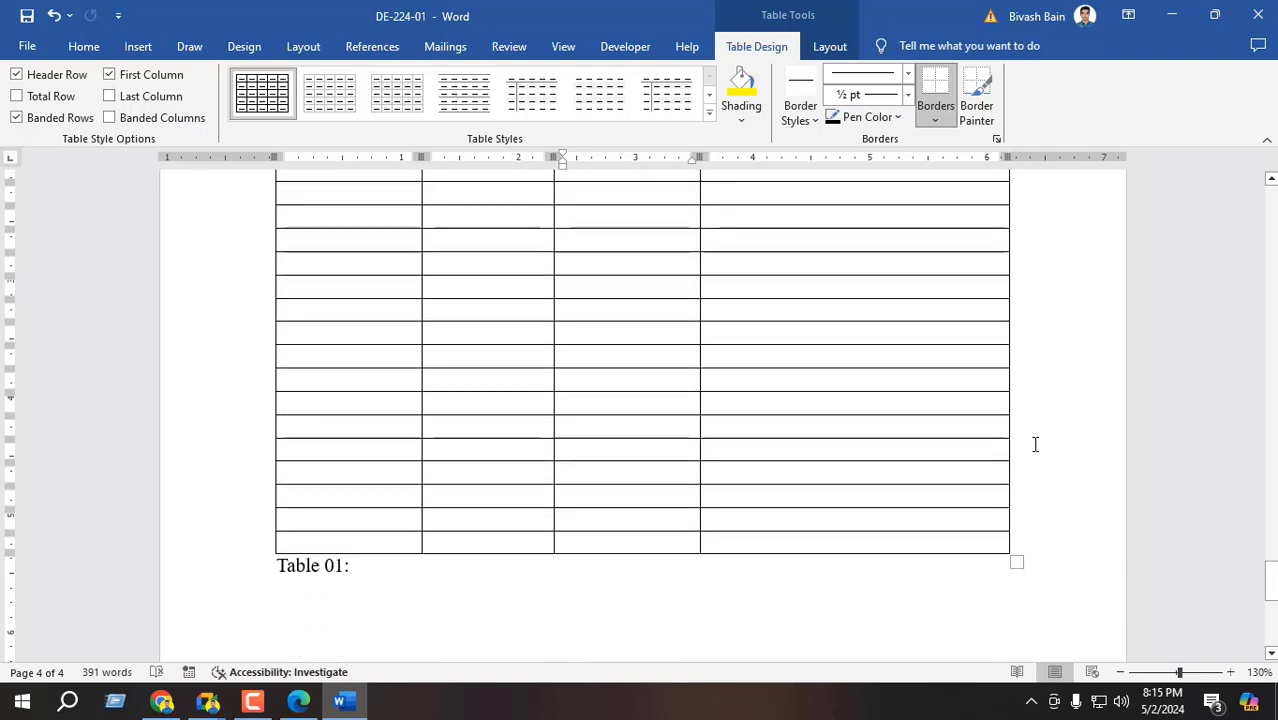
pyautogui.click(1028, 397)
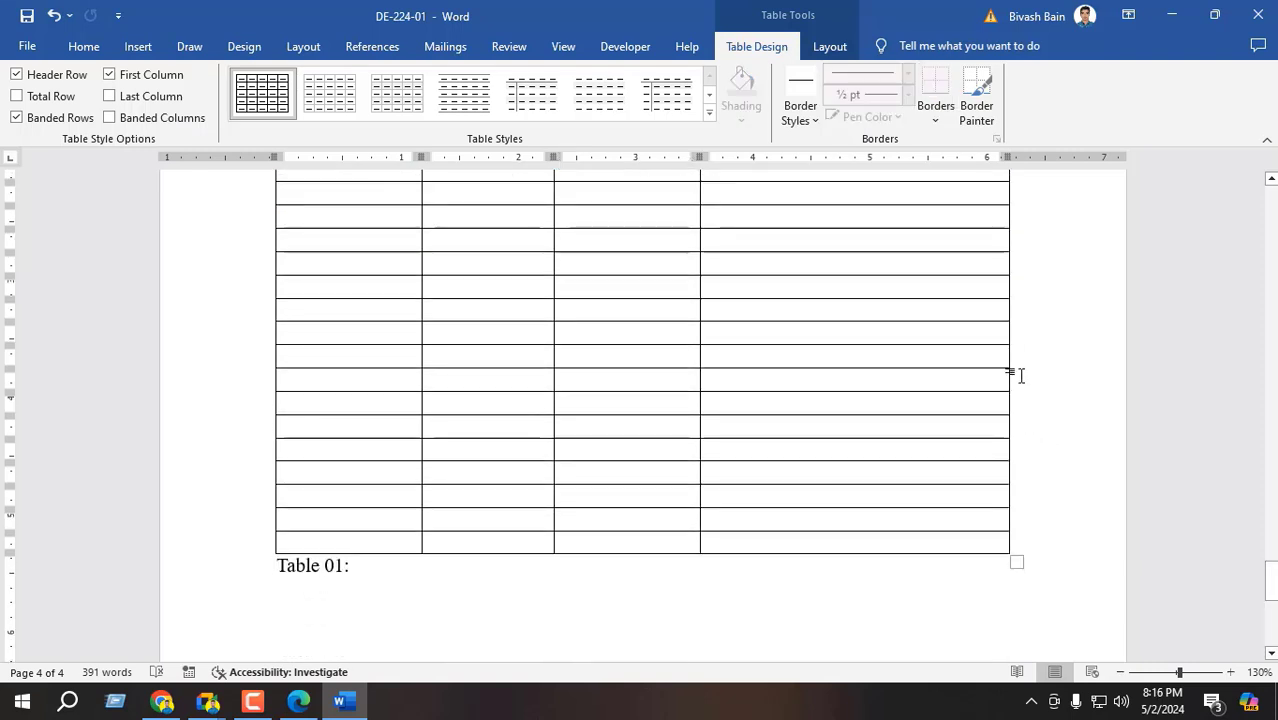
pyautogui.press('Return')
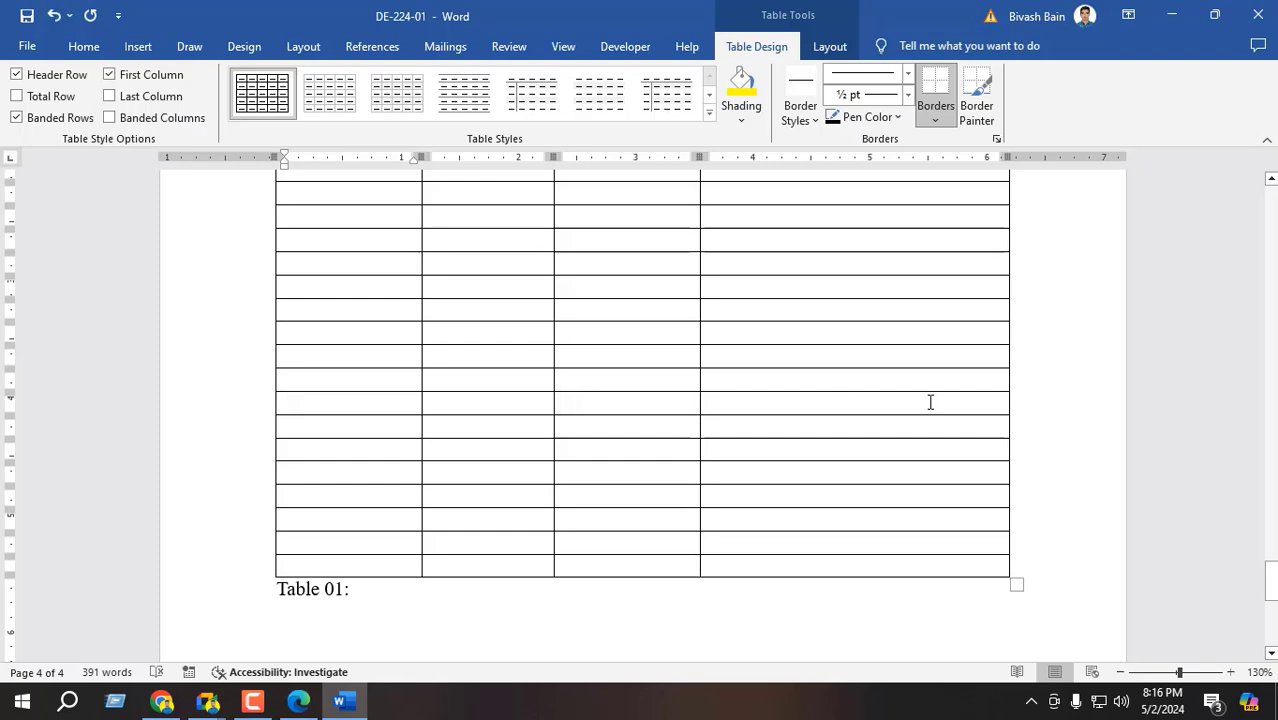
pyautogui.scroll(6, 840, 415)
pyautogui.scroll(-2, 800, 390)
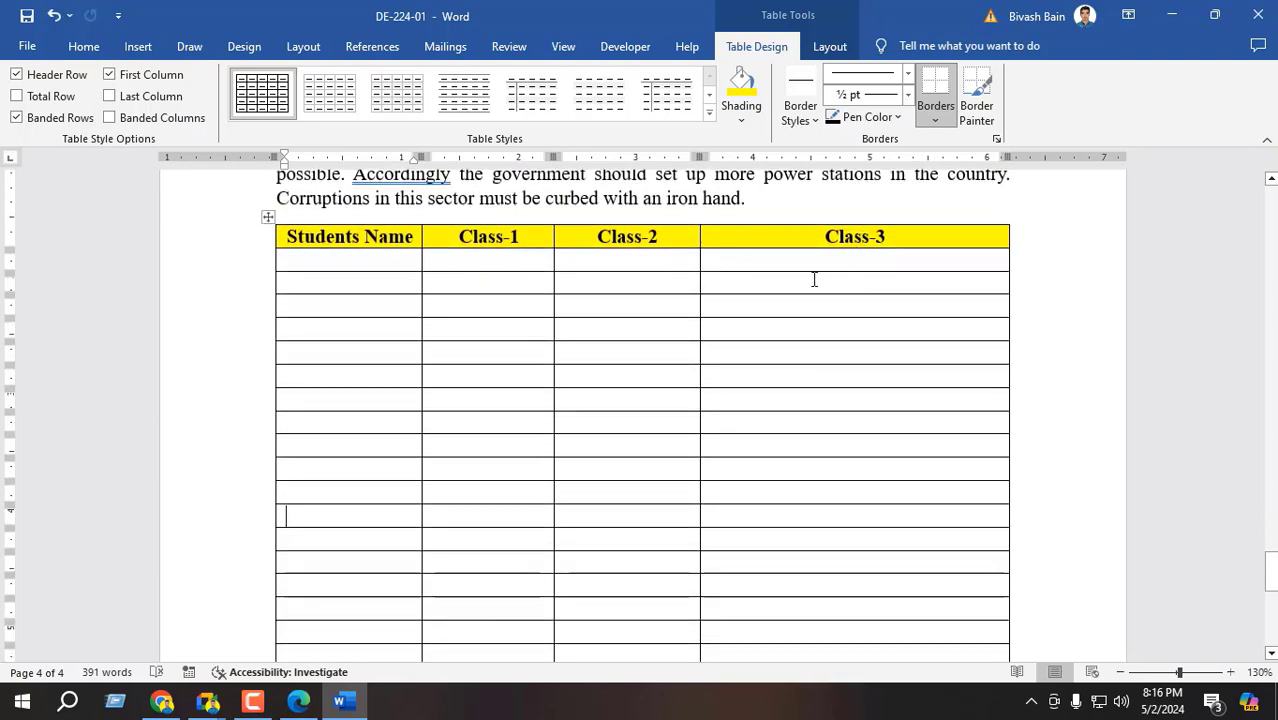
# - Compare the table design, insert and table layout options offered for the attendance table
pyautogui.click(830, 47)
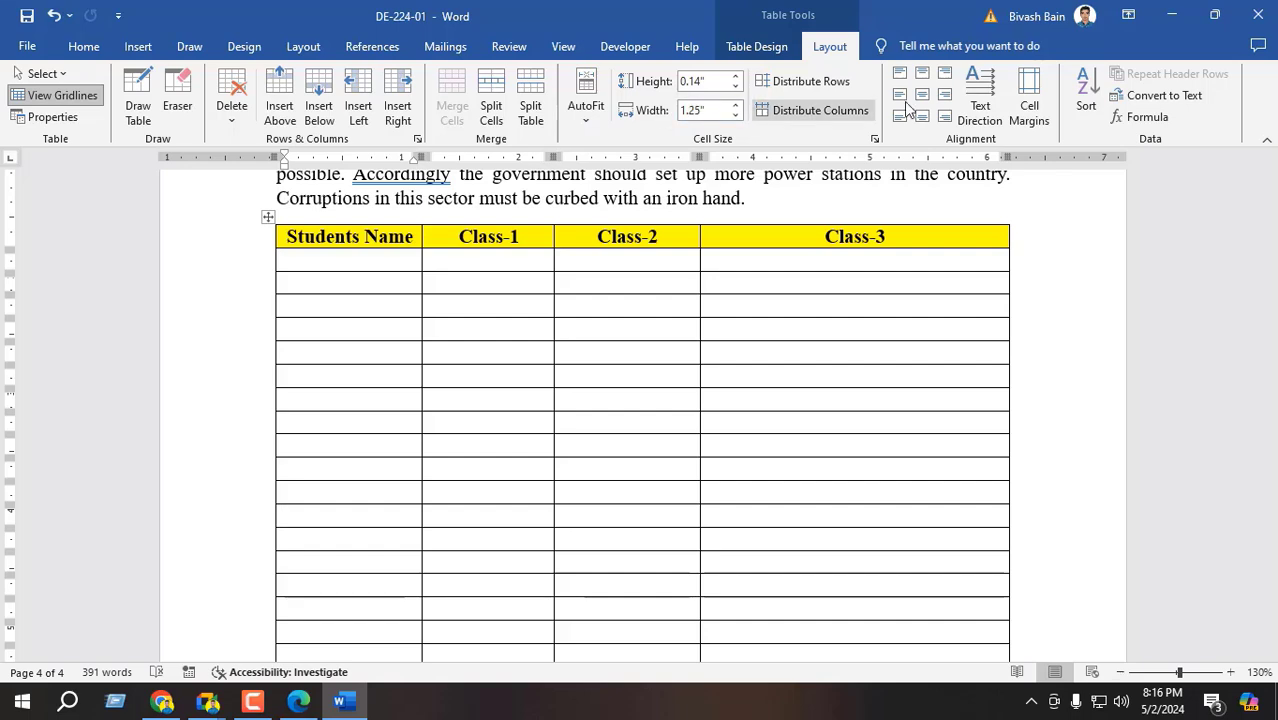
pyautogui.click(757, 46)
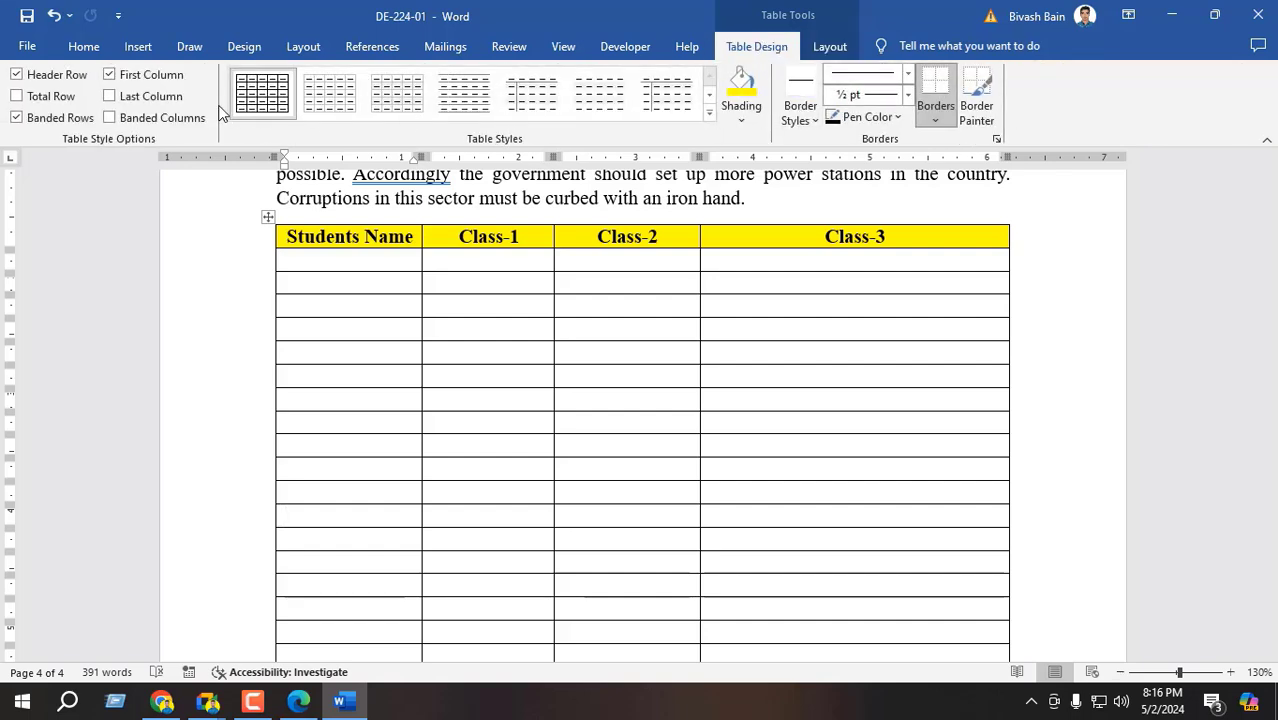
pyautogui.click(138, 46)
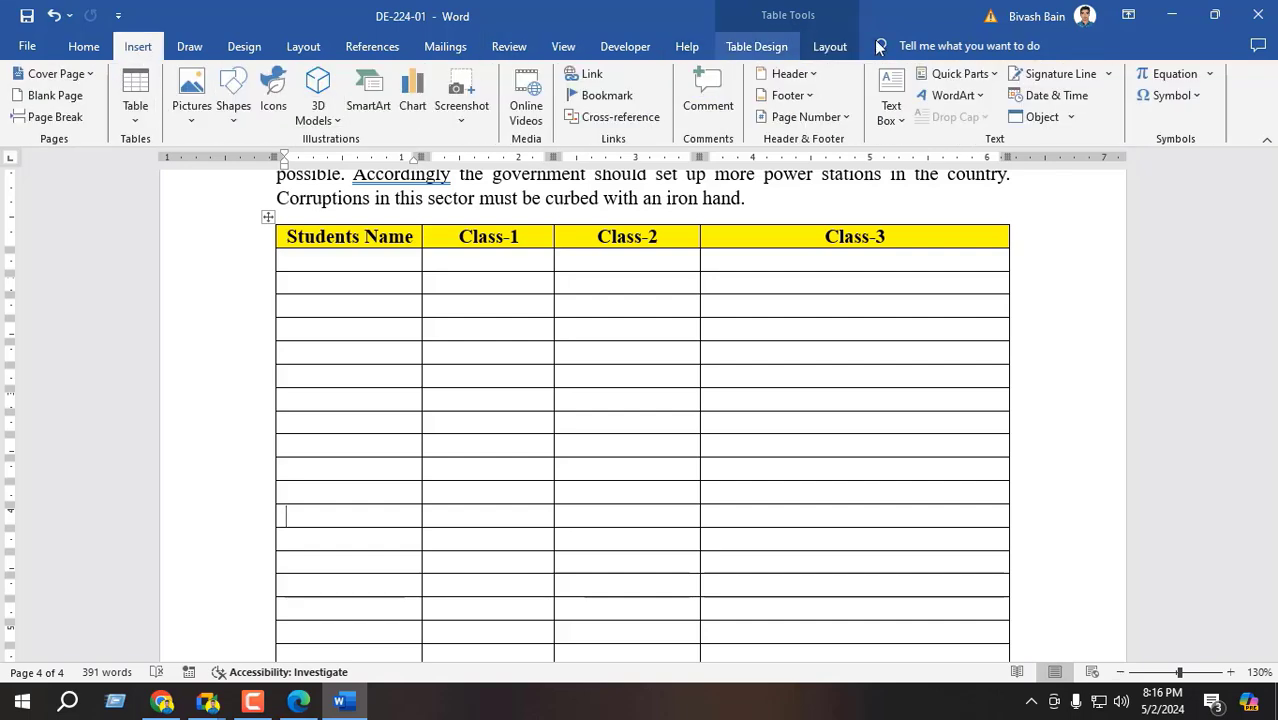
pyautogui.click(757, 46)
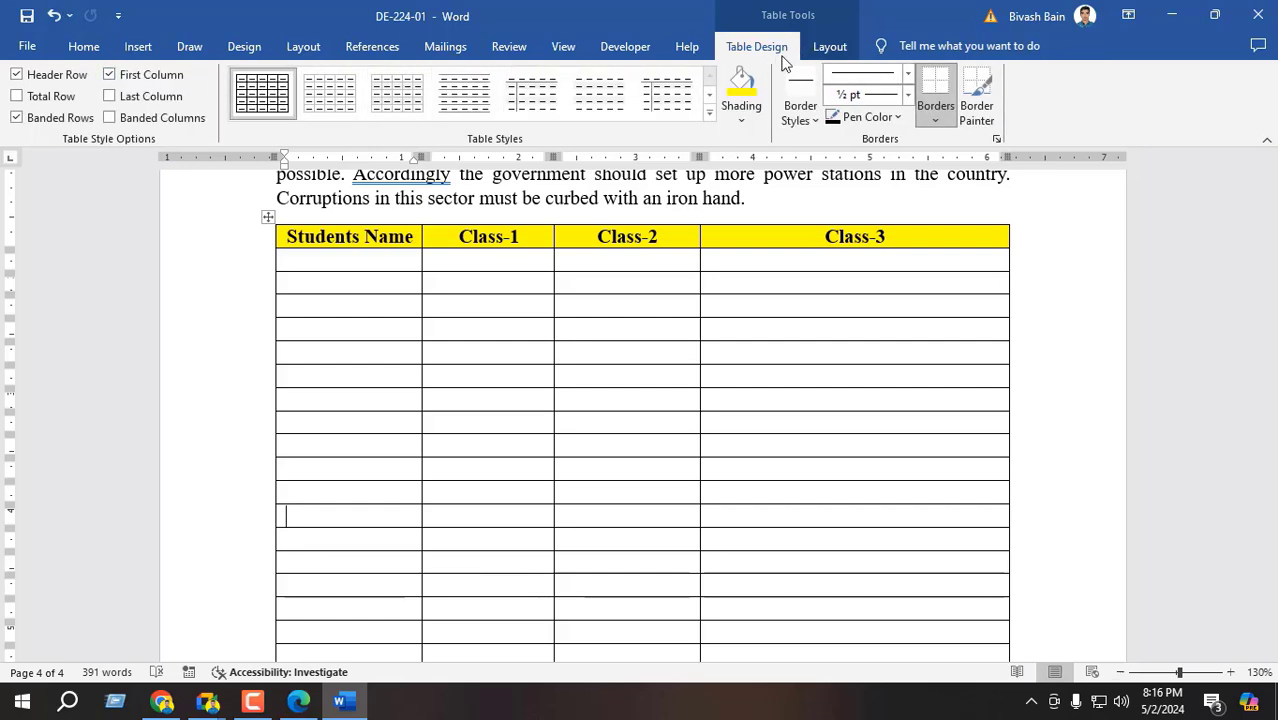
pyautogui.click(829, 46)
pyautogui.click(757, 46)
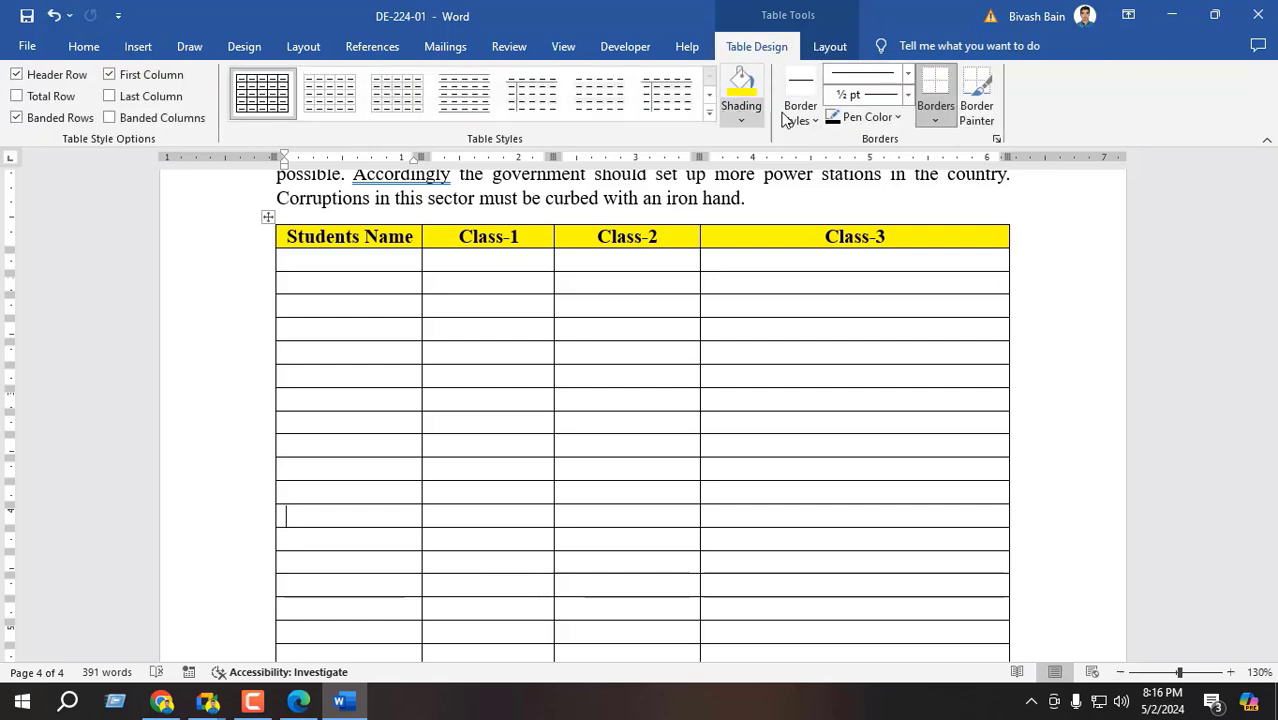
pyautogui.click(829, 46)
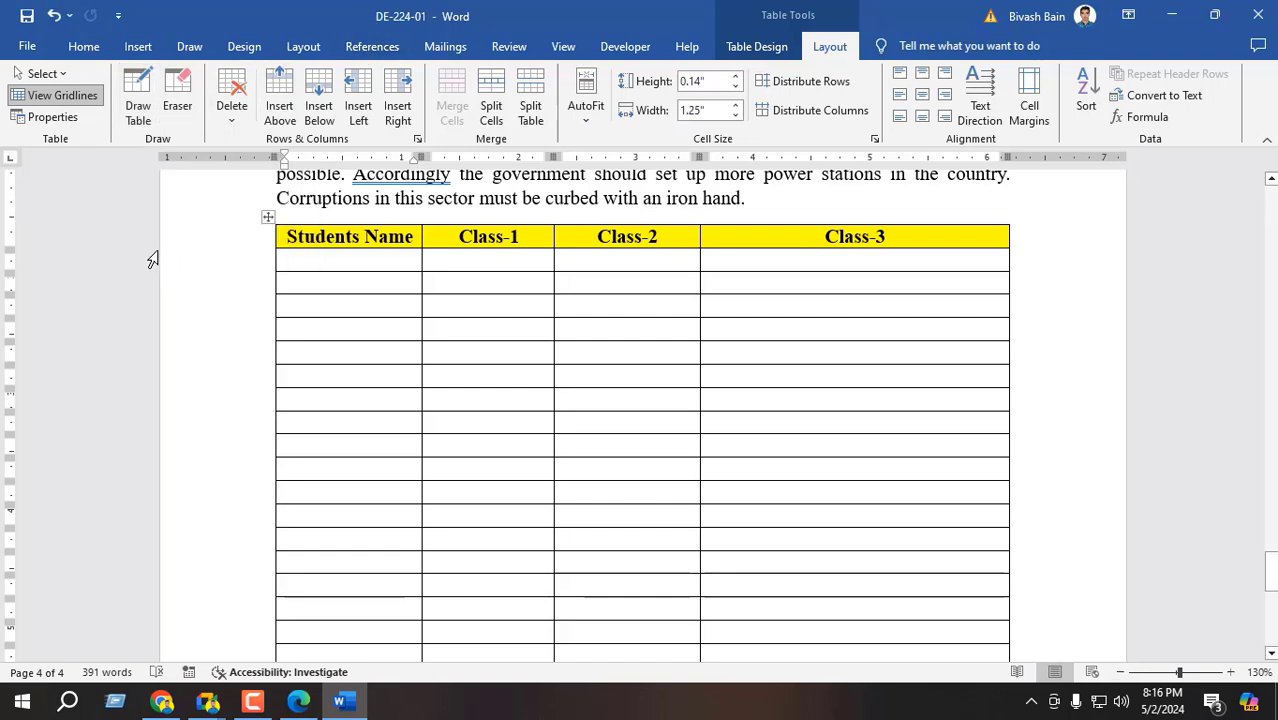
# - Draw a vertical border through the Class-3 column to add a fifth column, and narrow Class-3 to about 1.13 inches
pyautogui.click(140, 112)
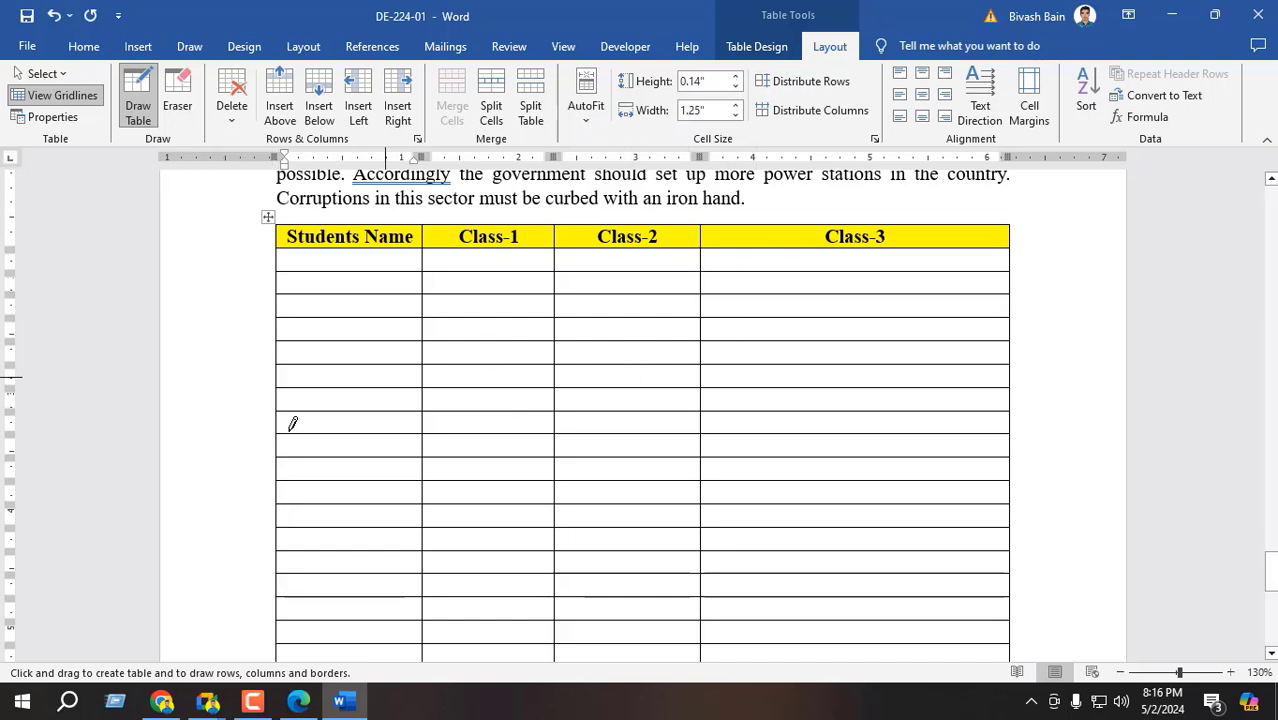
pyautogui.click(138, 97)
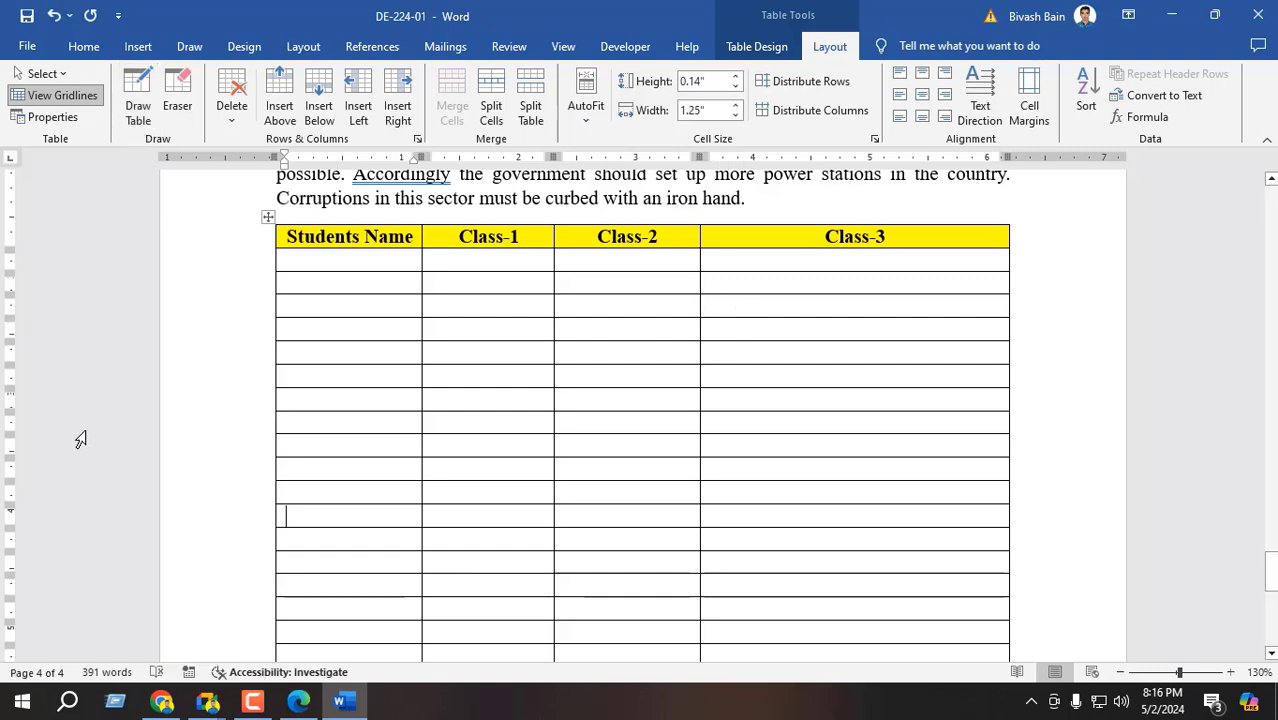
pyautogui.click(137, 110)
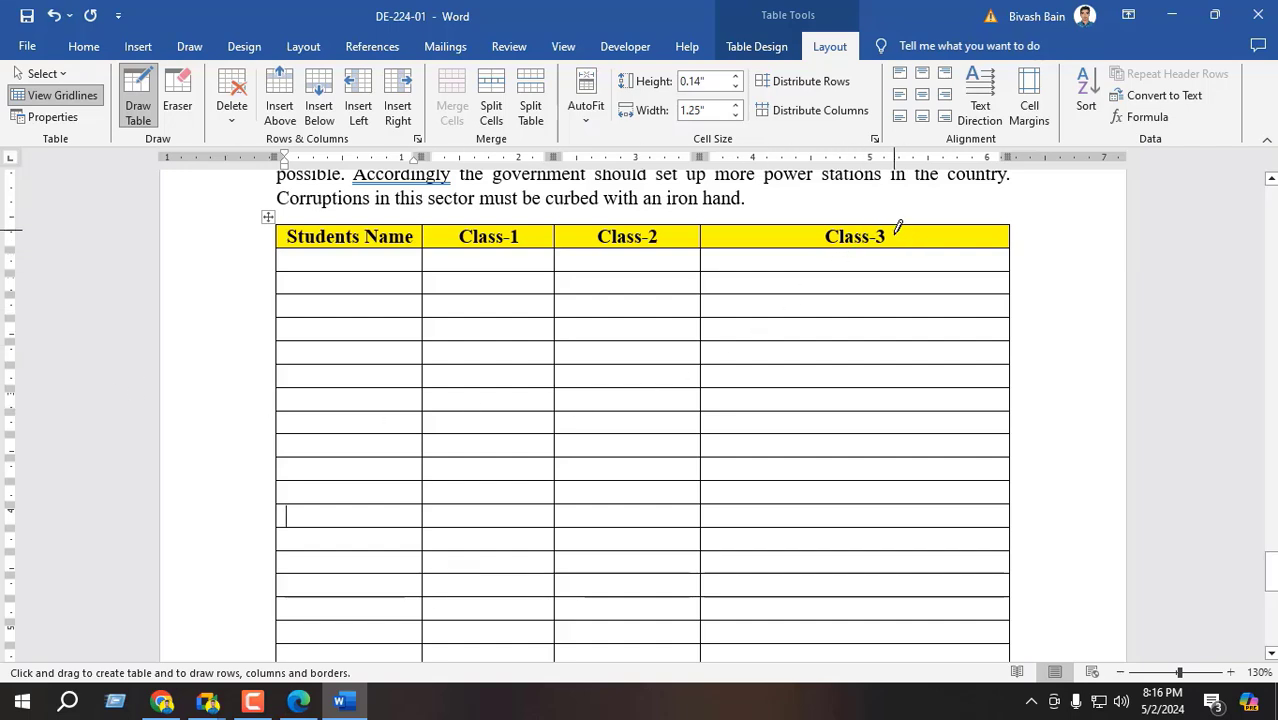
pyautogui.scroll(-1, 894, 248)
pyautogui.scroll(1, 893, 220)
pyautogui.moveTo(890, 222)
pyautogui.mouseDown()
pyautogui.moveTo(905, 655)
pyautogui.moveTo(881, 445)
pyautogui.moveTo(892, 377)
pyautogui.moveTo(890, 446)
pyautogui.mouseUp()
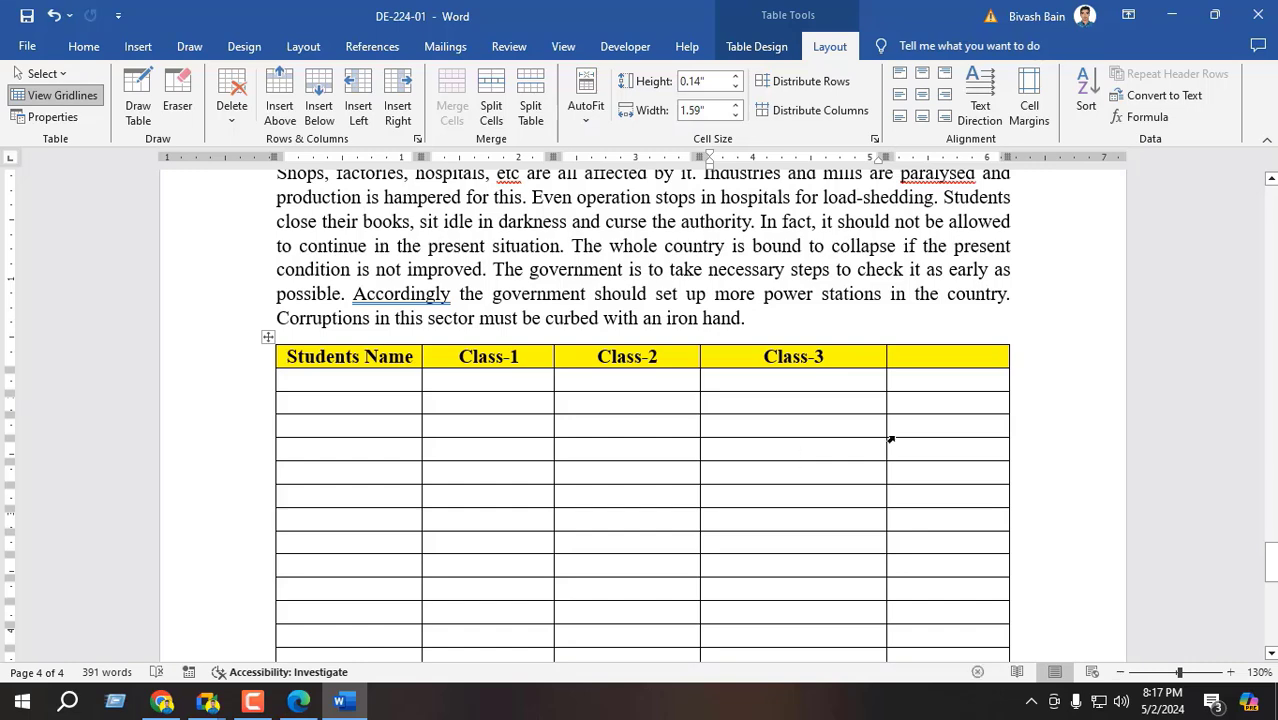
pyautogui.moveTo(883, 455); pyautogui.dragTo(832, 468)
# - Copy the Class-3 heading into the new column's header cell and change it to Class-4
pyautogui.scroll(-3, 748, 296)
pyautogui.scroll(2, 782, 328)
pyautogui.tripleClick(764, 288)
pyautogui.hotkey('ctrl', 'c')
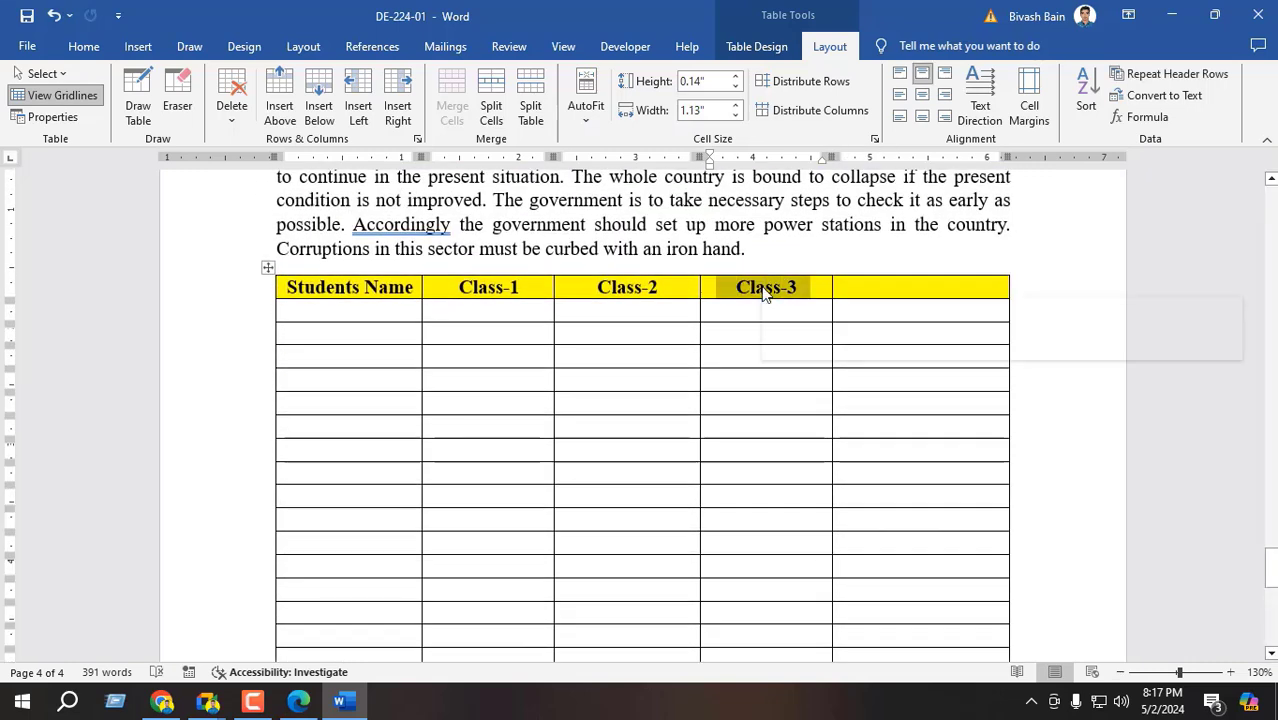
pyautogui.click(879, 289)
pyautogui.hotkey('ctrl', 'v')
pyautogui.click(907, 288)
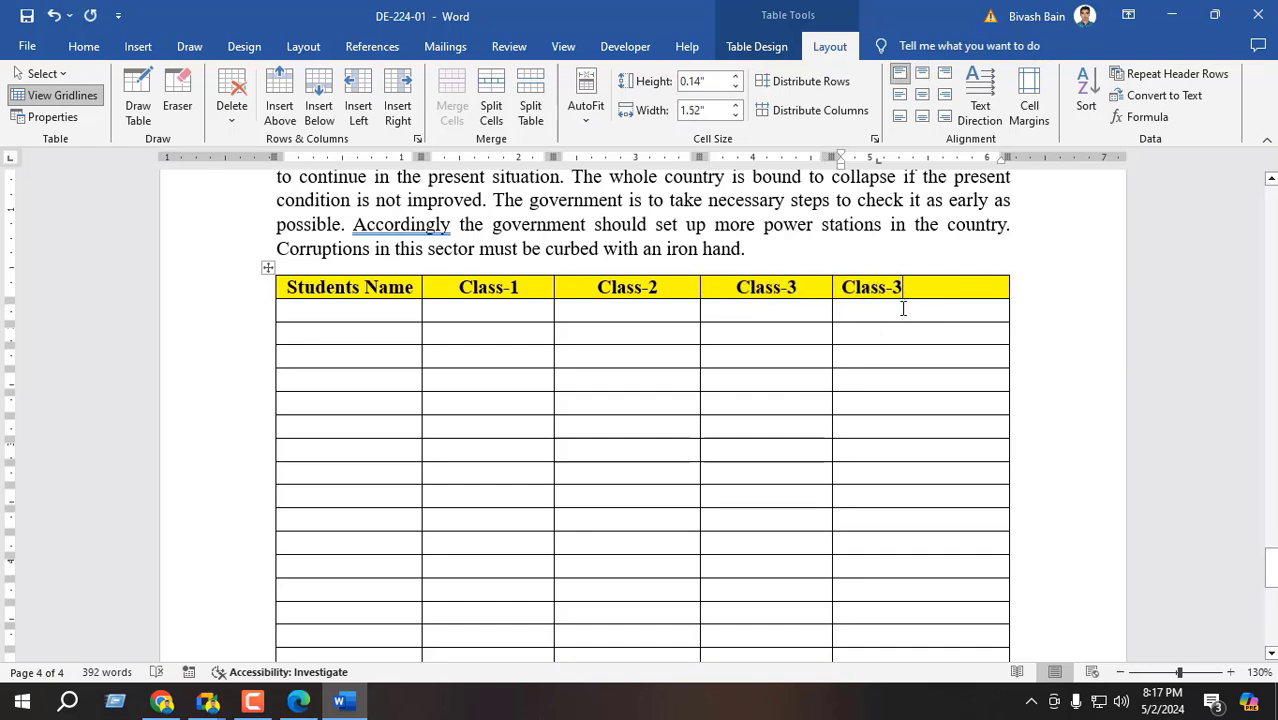
pyautogui.press('BackSpace')
pyautogui.write('4')
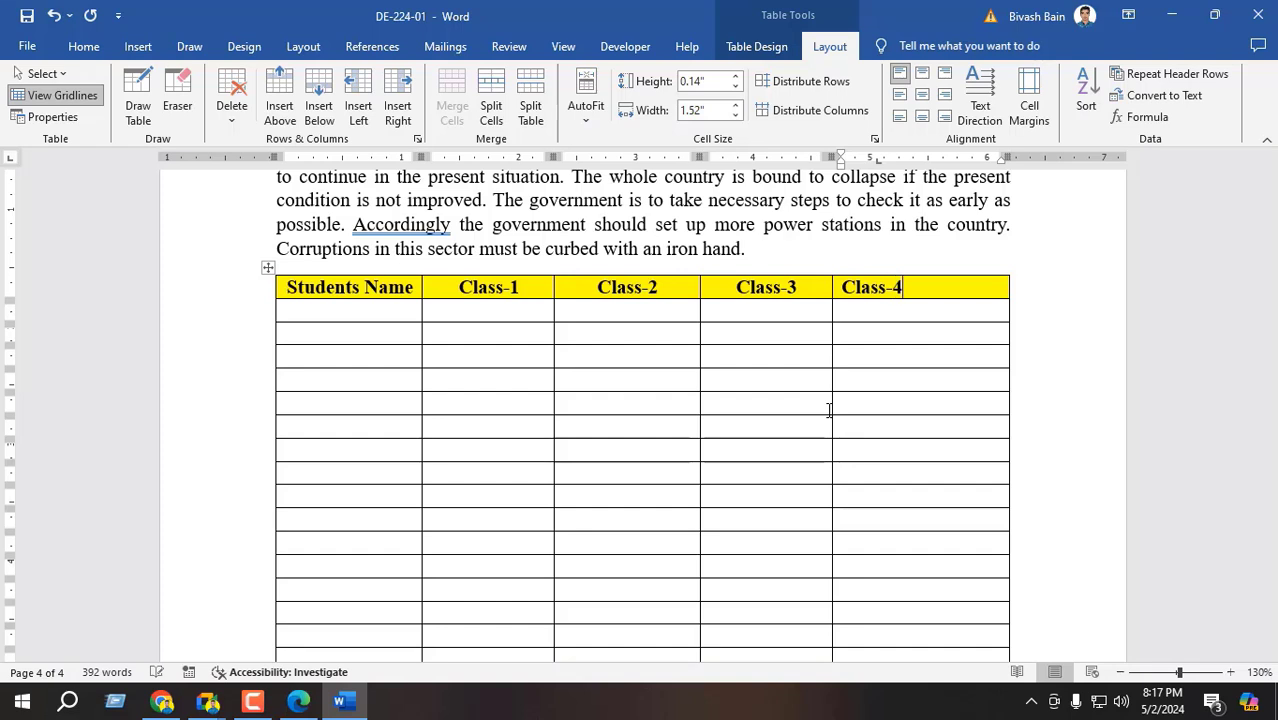
# - Increase the header row's height to about 0.99 inch
pyautogui.click(921, 519)
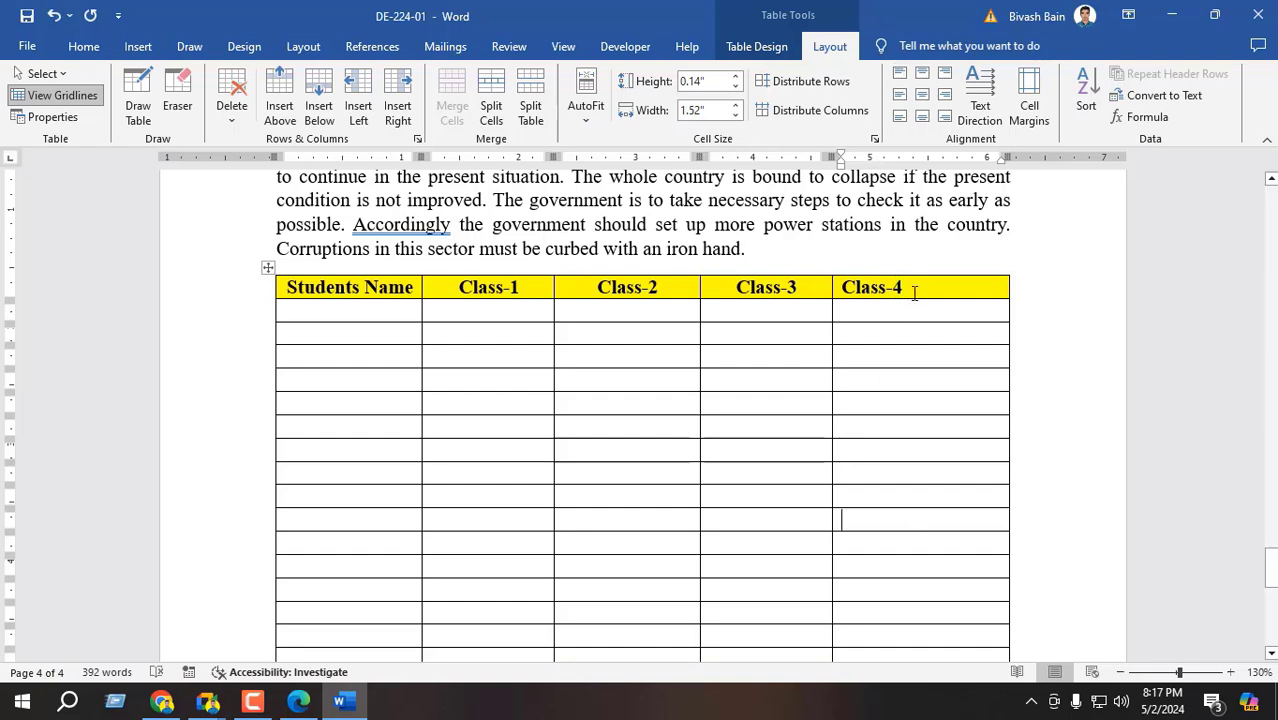
pyautogui.moveTo(856, 294); pyautogui.dragTo(662, 308)
pyautogui.click(600, 382)
pyautogui.moveTo(311, 298); pyautogui.dragTo(360, 395)
pyautogui.click(582, 327)
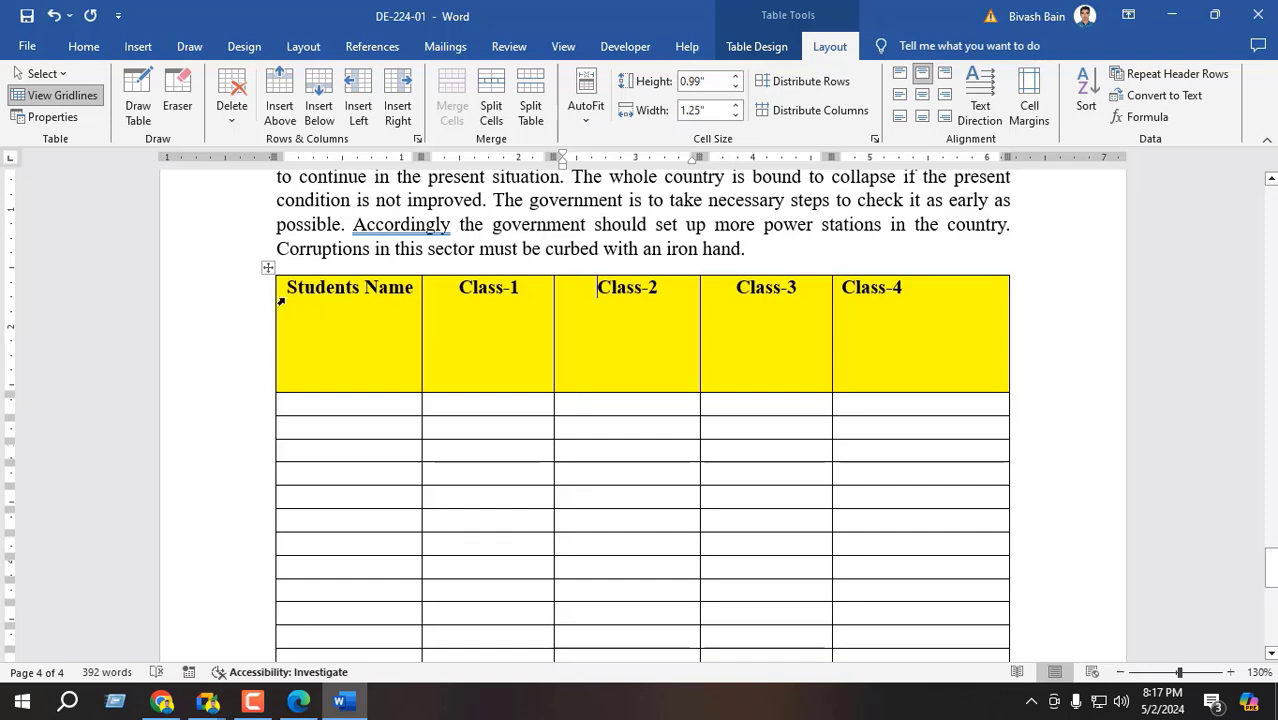
# - Move the inner column borders so the Students Name column is about 1.56 inches and Class-3 about 1.19 inches wide
pyautogui.moveTo(287, 287)
pyautogui.mouseDown()
pyautogui.moveTo(862, 302)
pyautogui.moveTo(860, 320)
pyautogui.mouseUp()
pyautogui.click(718, 375)
pyautogui.moveTo(836, 351); pyautogui.dragTo(860, 352)
pyautogui.moveTo(699, 364); pyautogui.dragTo(722, 366)
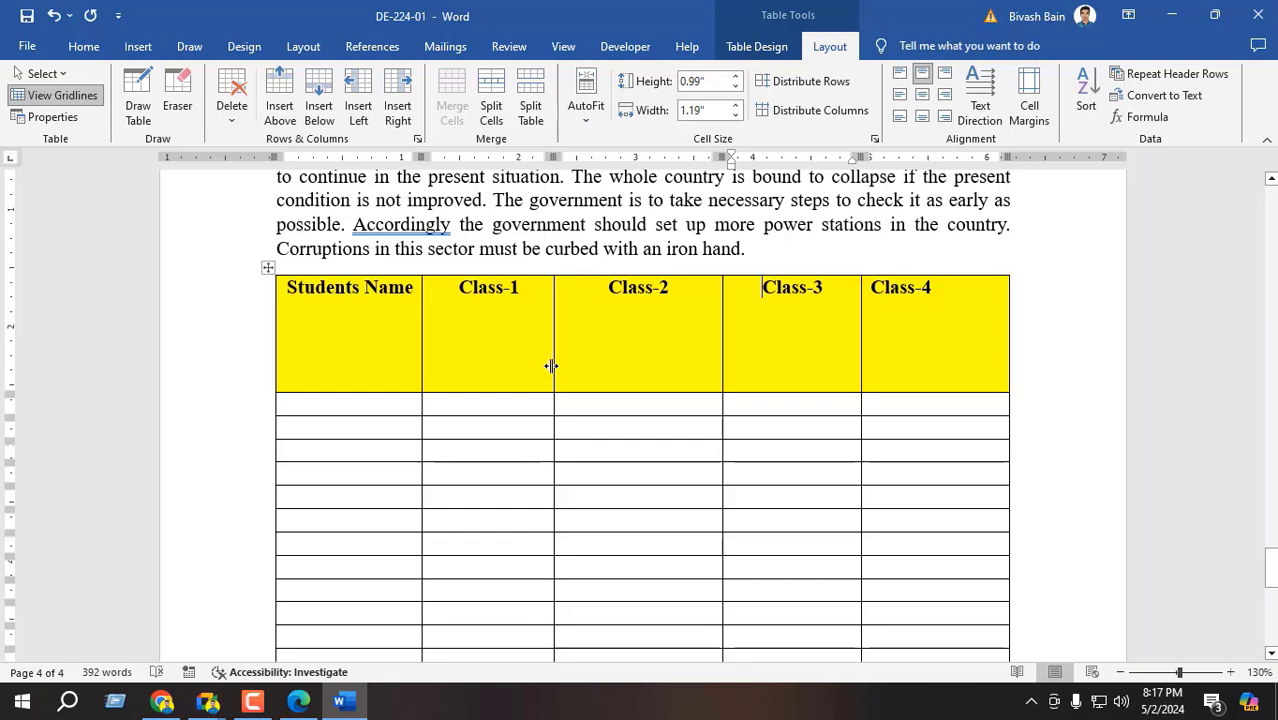
pyautogui.moveTo(549, 366); pyautogui.dragTo(583, 363)
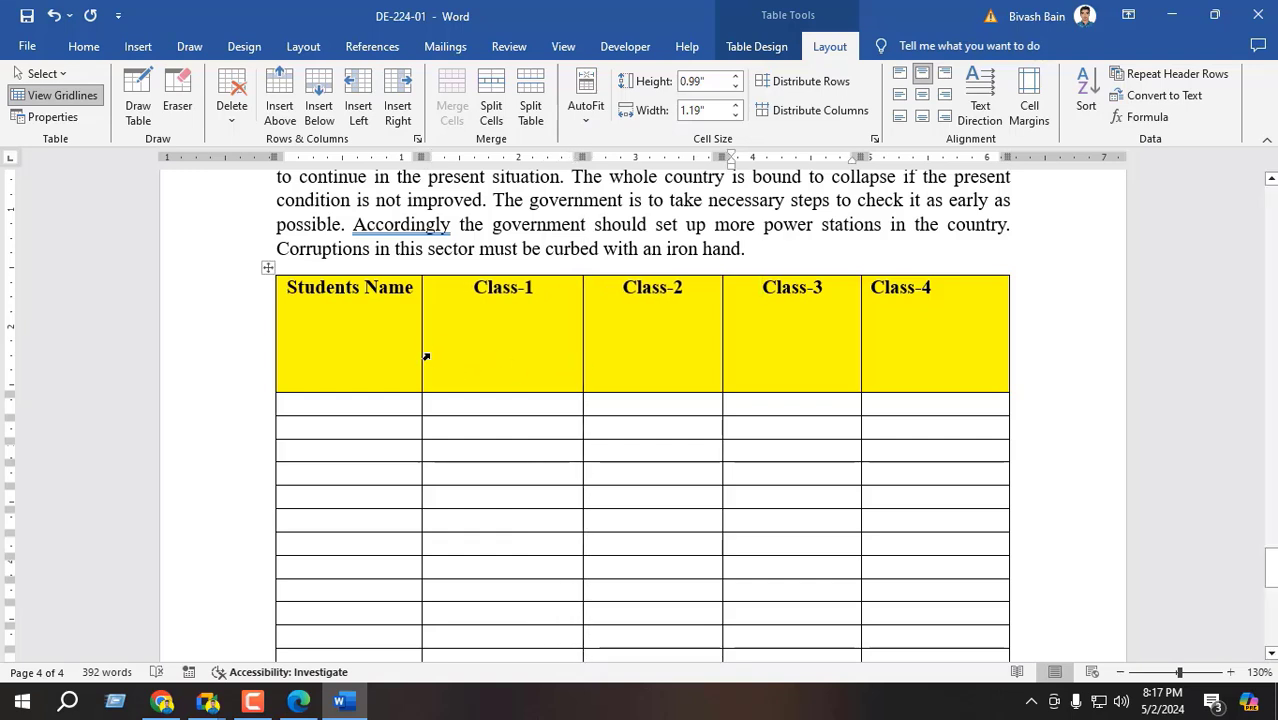
pyautogui.moveTo(422, 353); pyautogui.dragTo(457, 354)
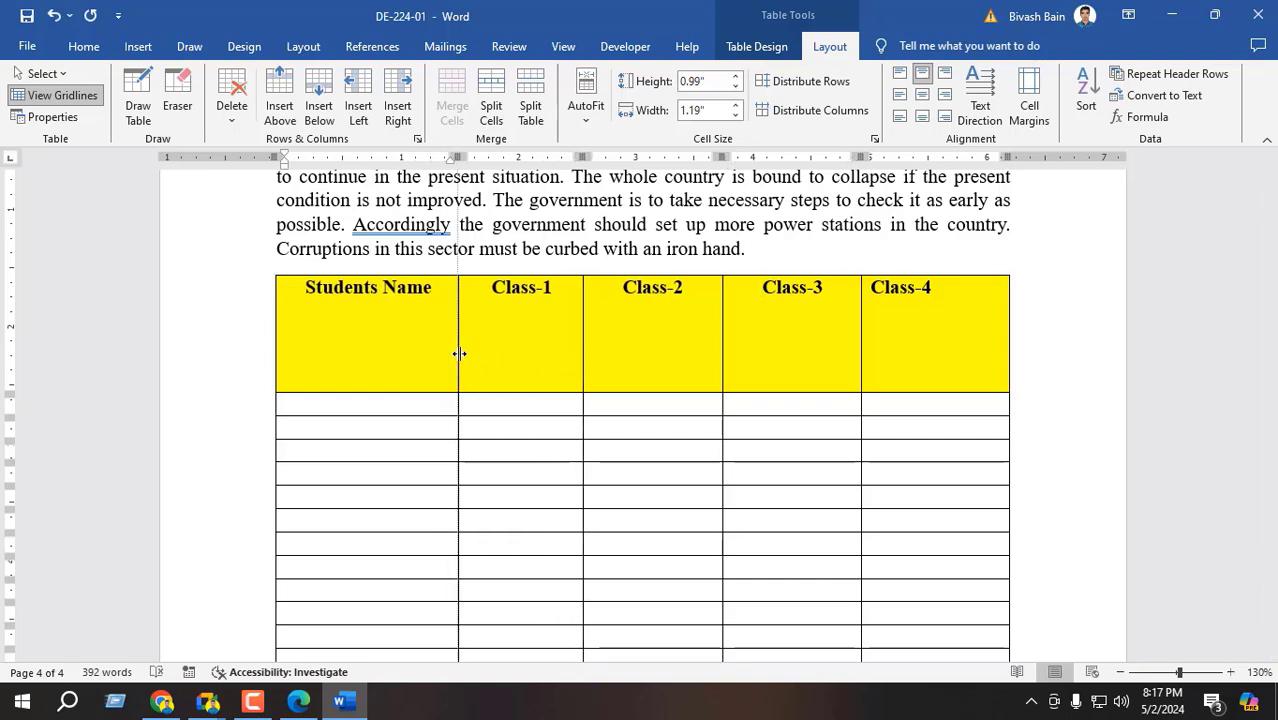
# - Center the text of all header cells horizontally and vertically with Align Center
pyautogui.moveTo(300, 288); pyautogui.dragTo(901, 362)
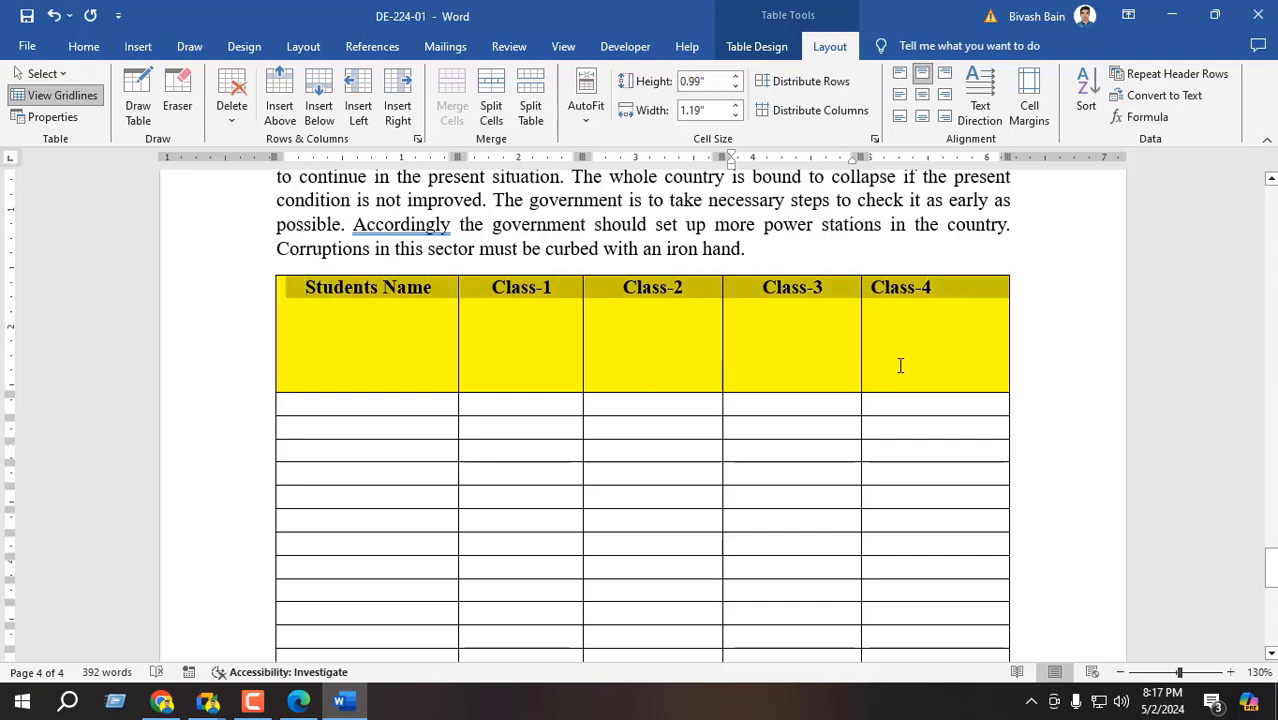
pyautogui.click(462, 350)
pyautogui.click(391, 368)
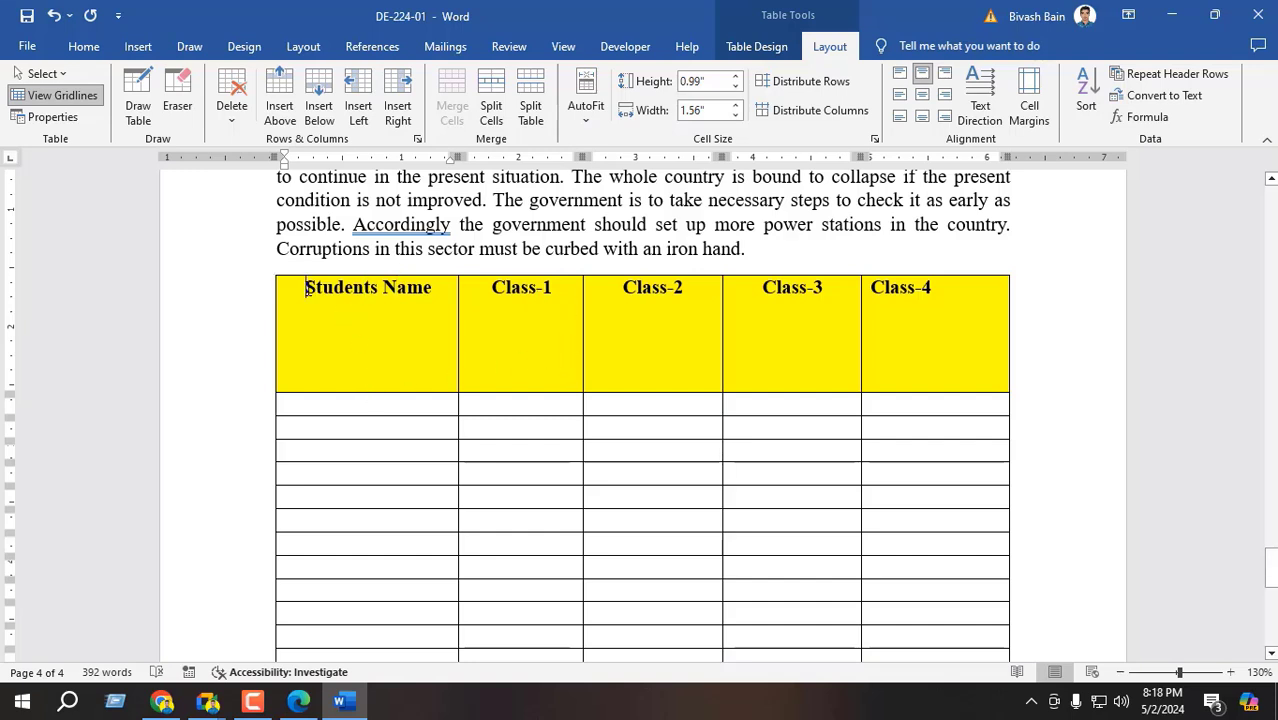
pyautogui.moveTo(315, 287); pyautogui.dragTo(921, 314)
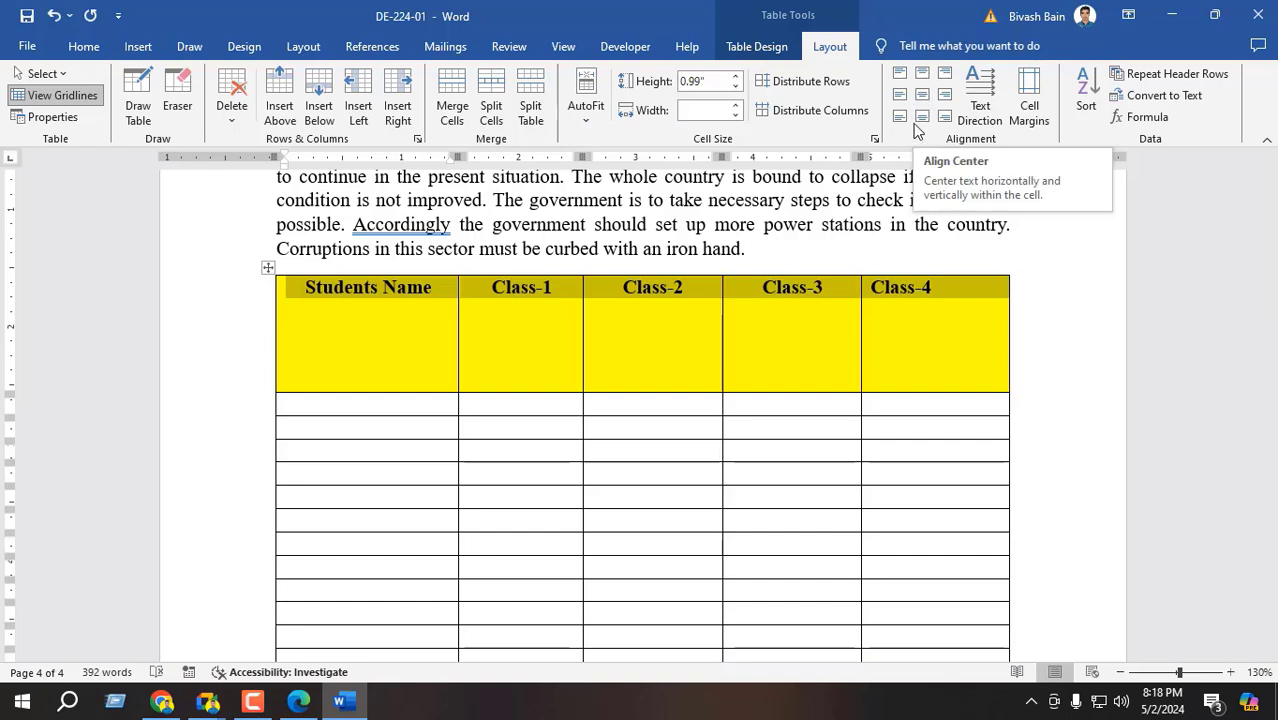
pyautogui.click(922, 101)
pyautogui.click(922, 97)
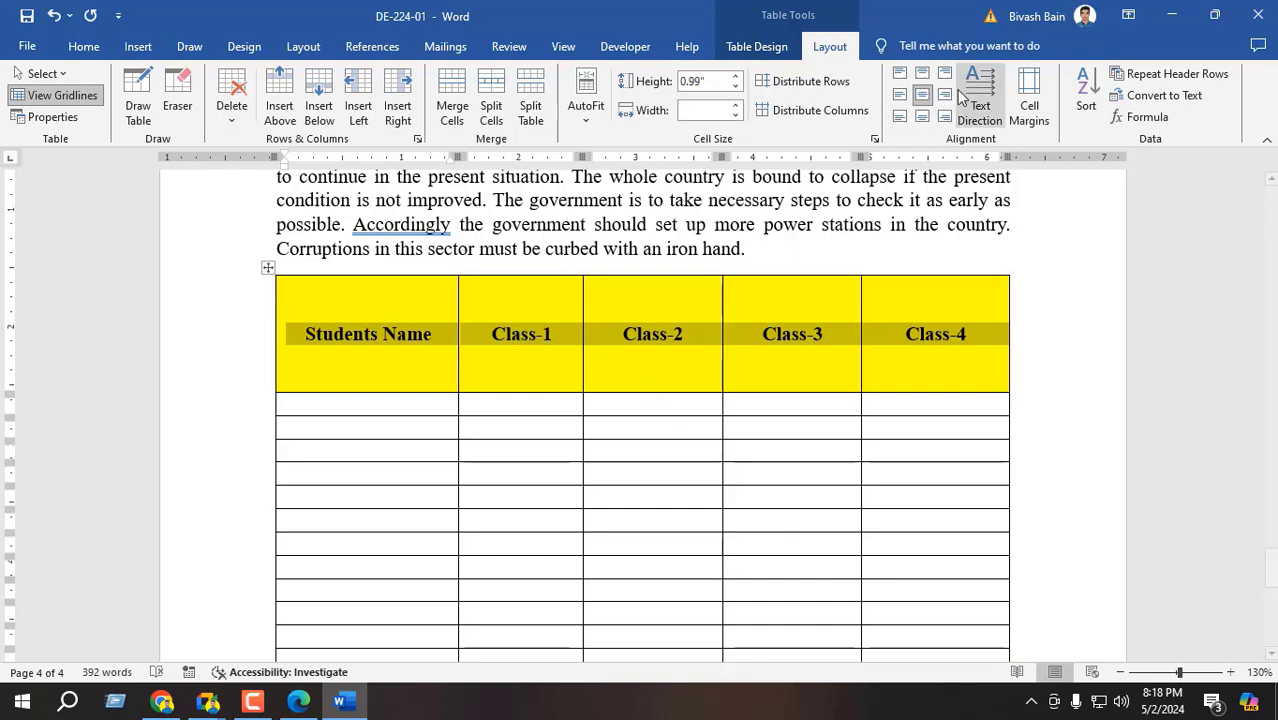
# - Try various top, bottom, left and right cell alignments on the header row, ending with Align Center
pyautogui.click(922, 74)
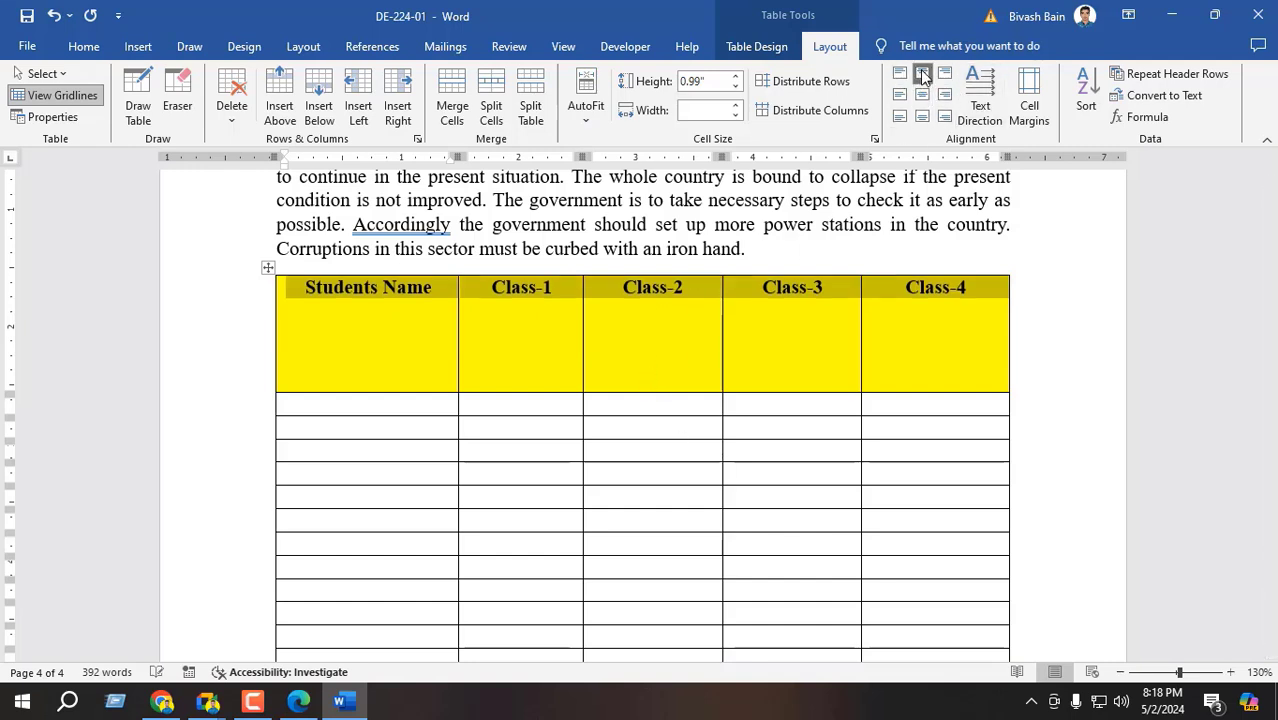
pyautogui.click(922, 118)
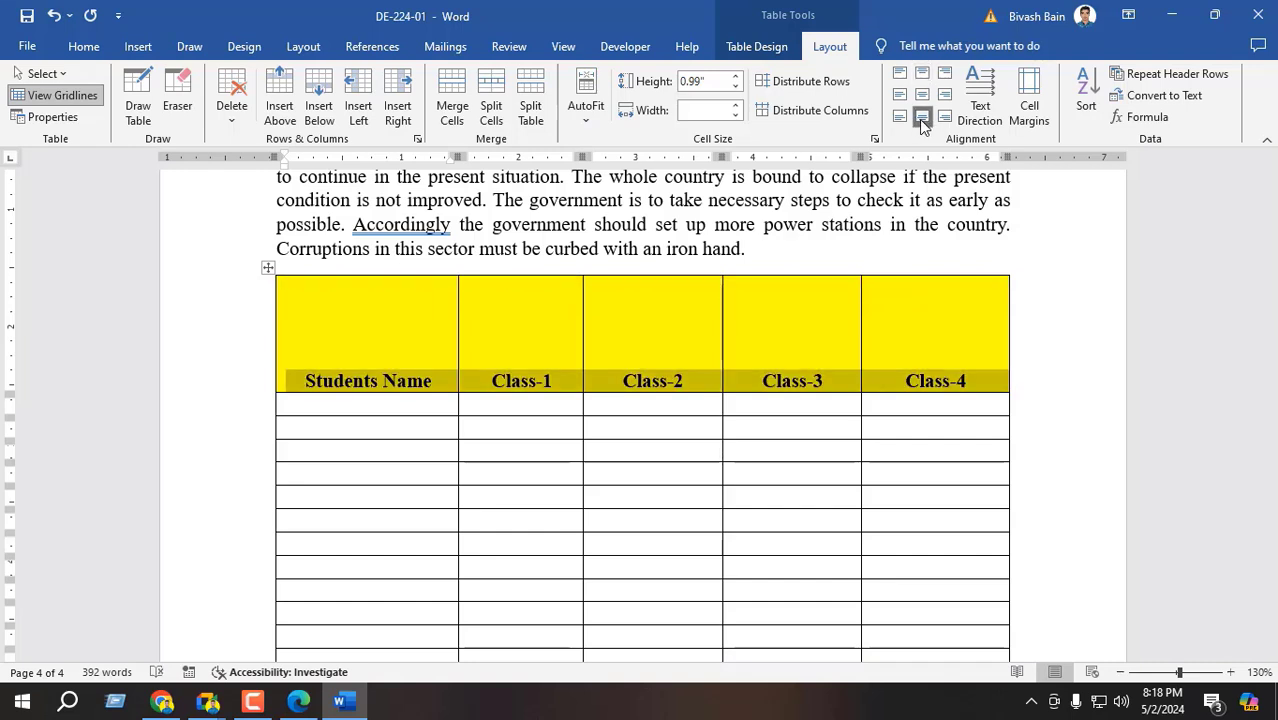
pyautogui.click(922, 96)
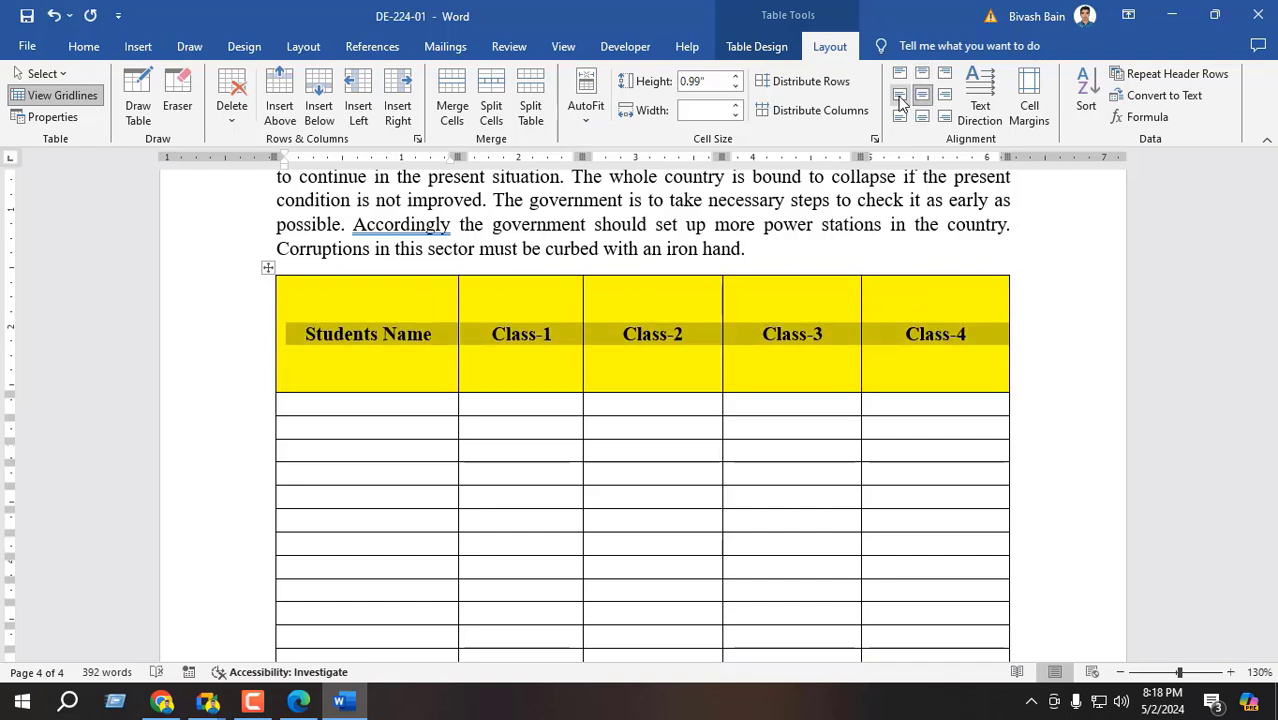
pyautogui.click(898, 98)
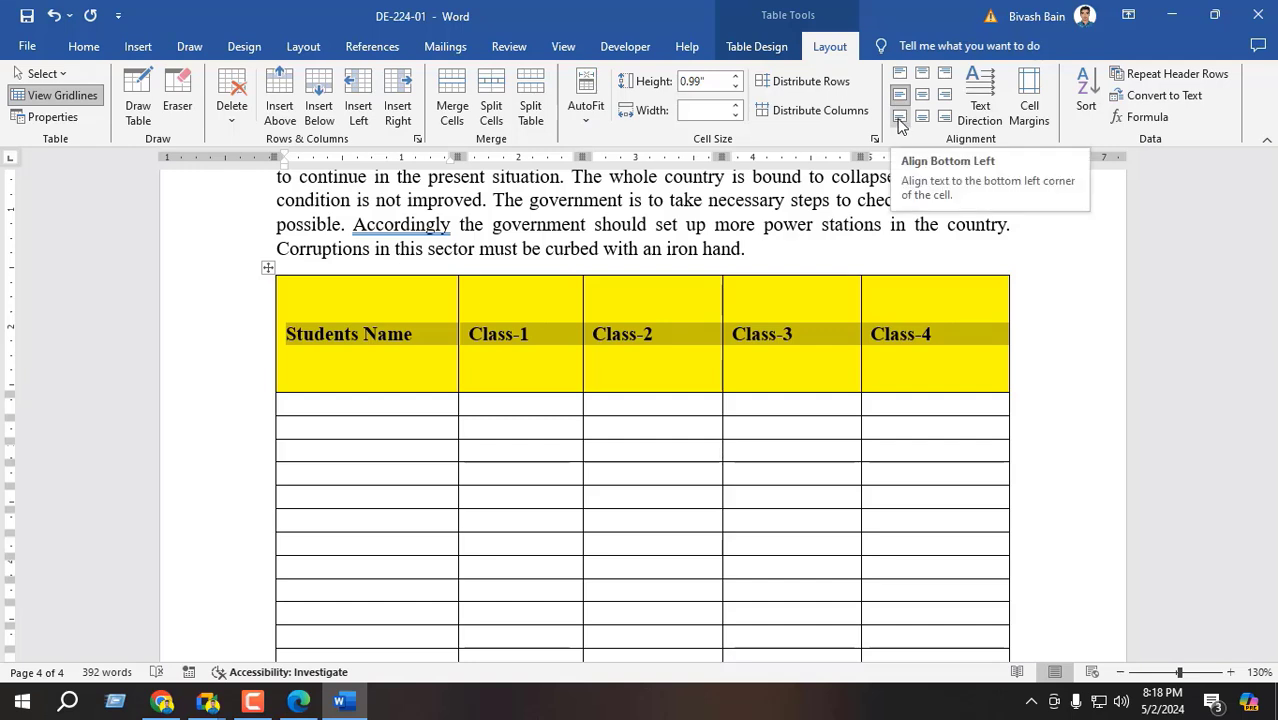
pyautogui.click(901, 126)
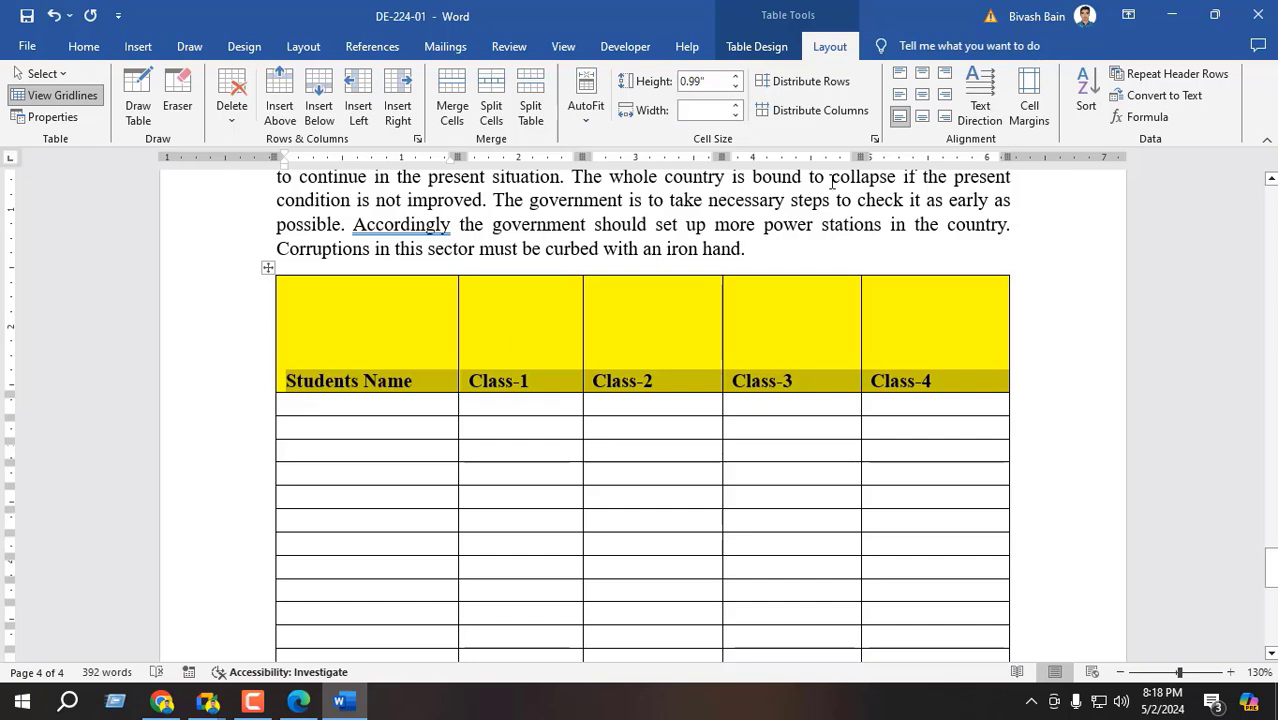
pyautogui.click(944, 117)
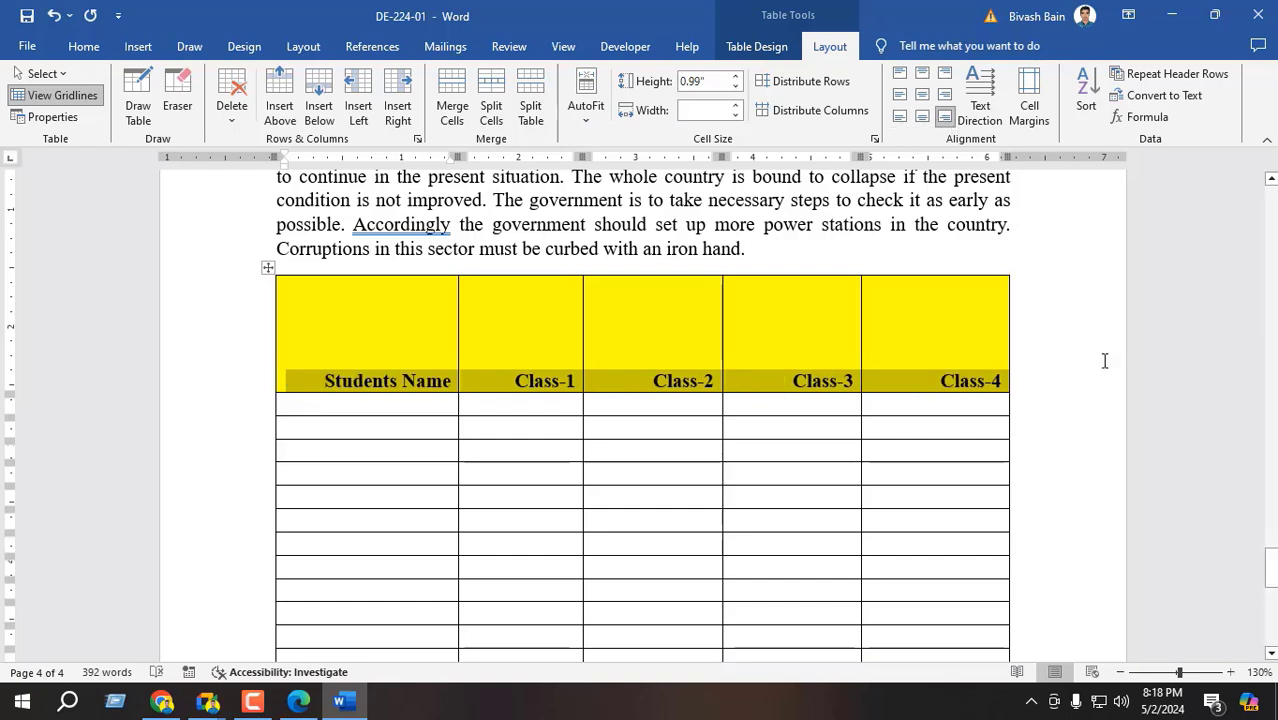
pyautogui.click(900, 76)
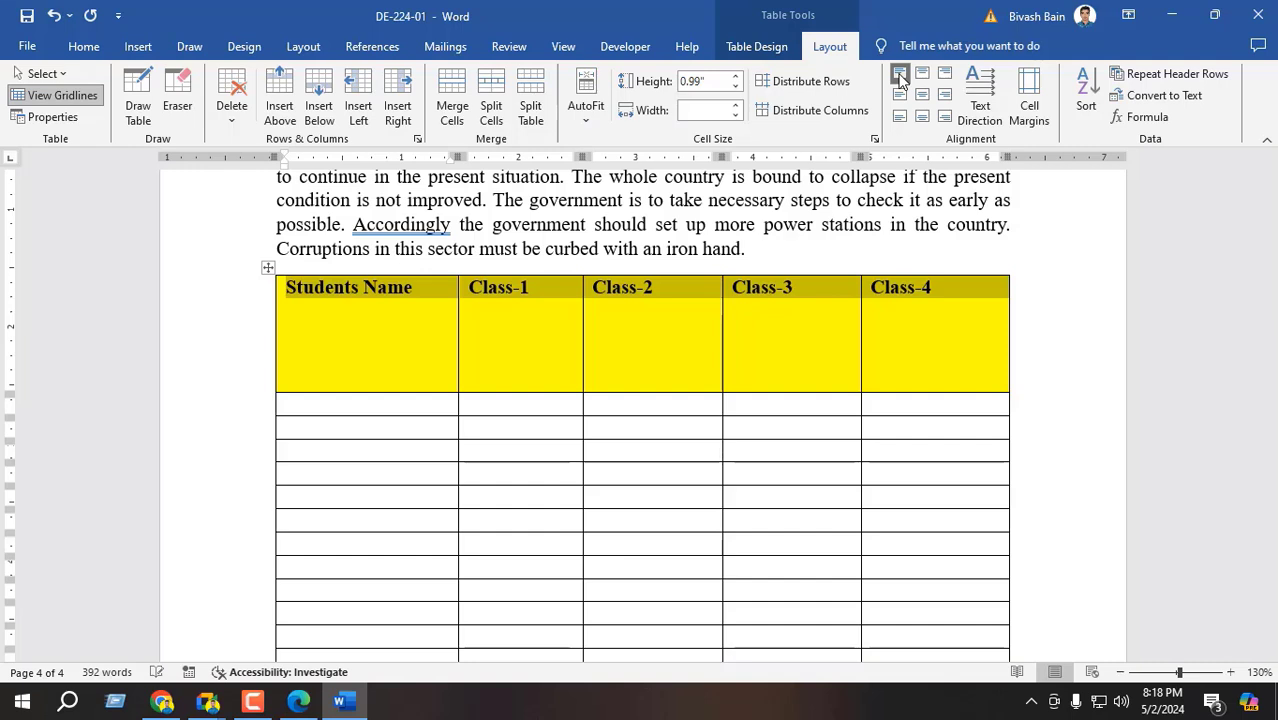
pyautogui.click(944, 76)
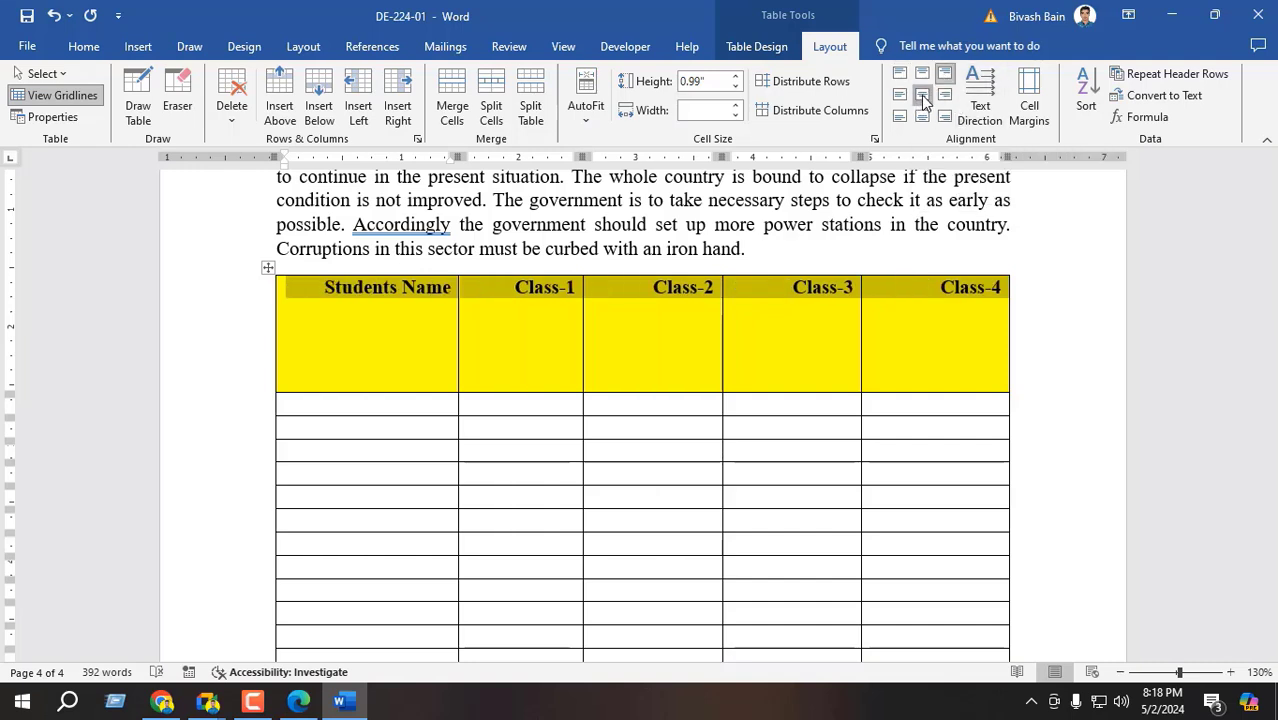
pyautogui.click(921, 97)
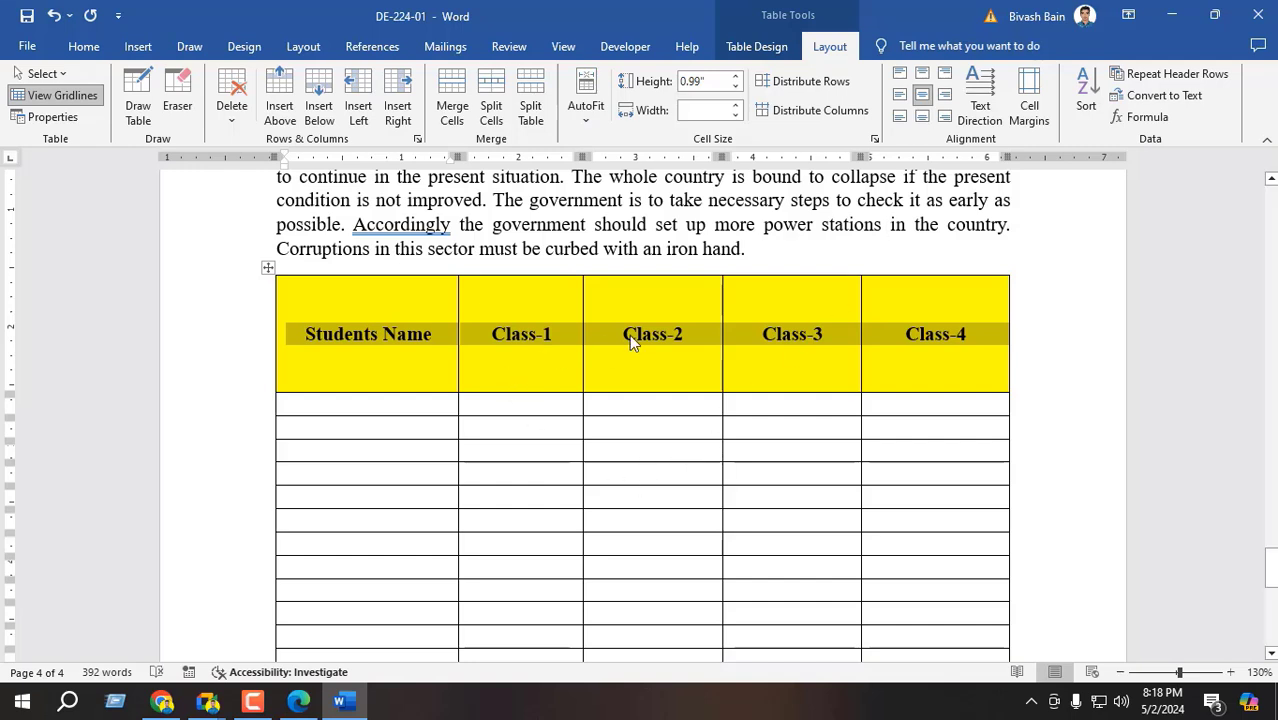
# - Reduce the header row's height to about one and a half body rows
pyautogui.click(362, 447)
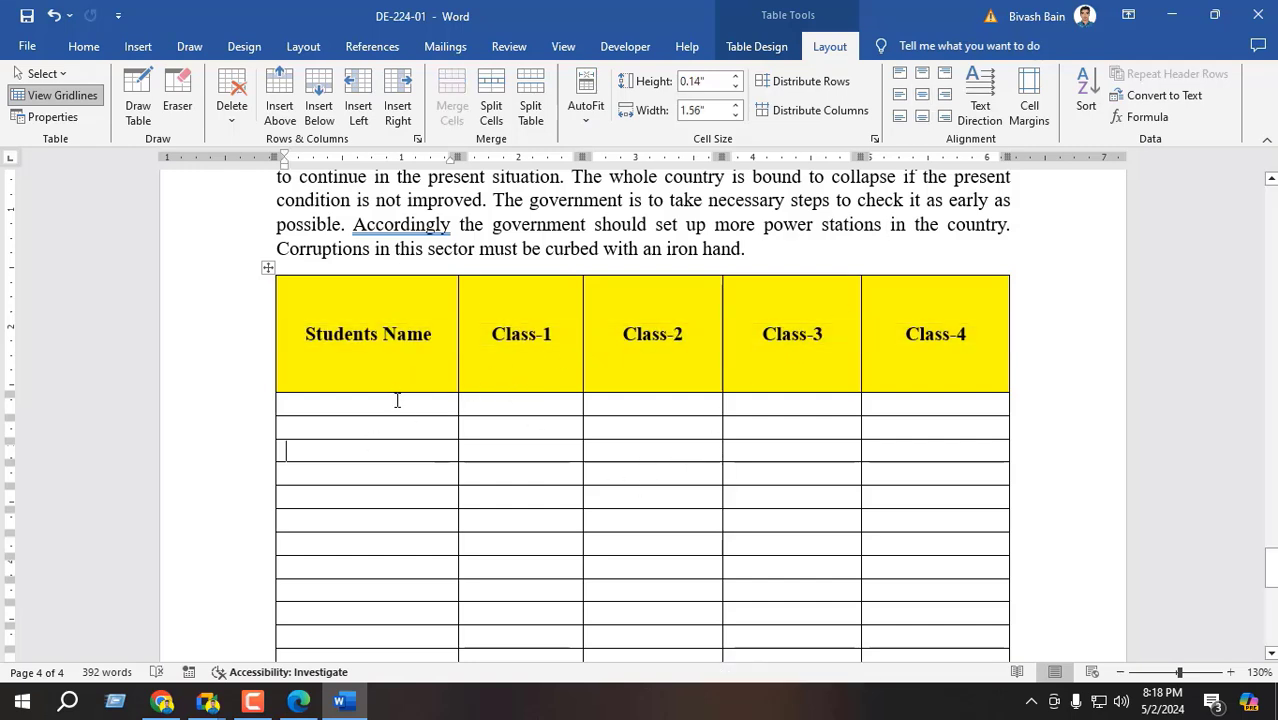
pyautogui.moveTo(400, 394); pyautogui.dragTo(401, 313)
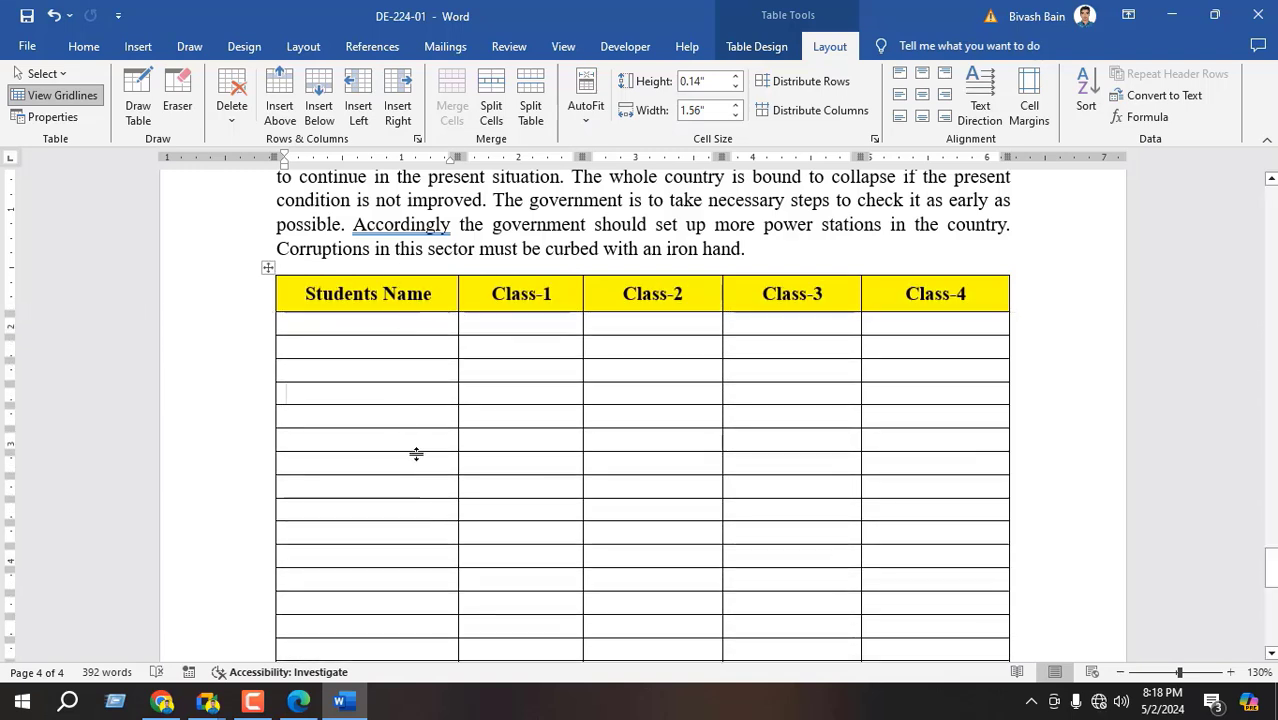
pyautogui.click(256, 700)
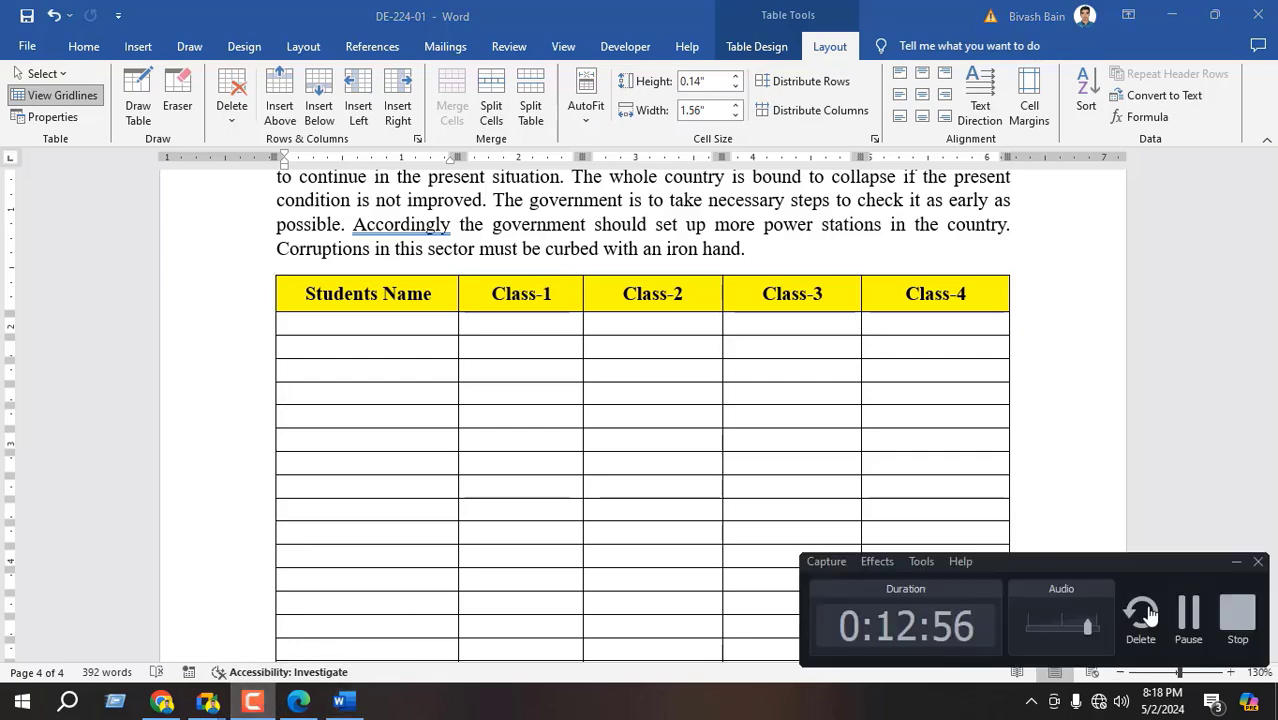
pyautogui.click(1188, 615)
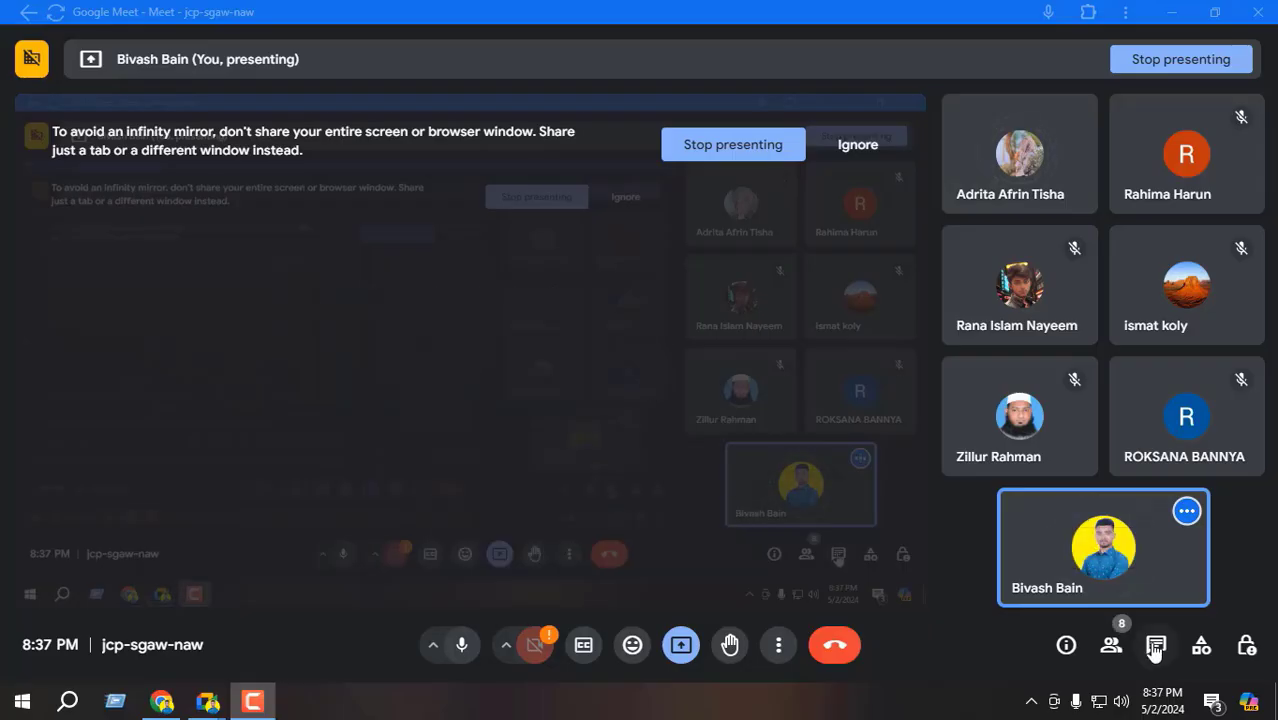
pyautogui.click(1156, 644)
pyautogui.write('https://www.linkedin.com/company/eshikhonofficial/')
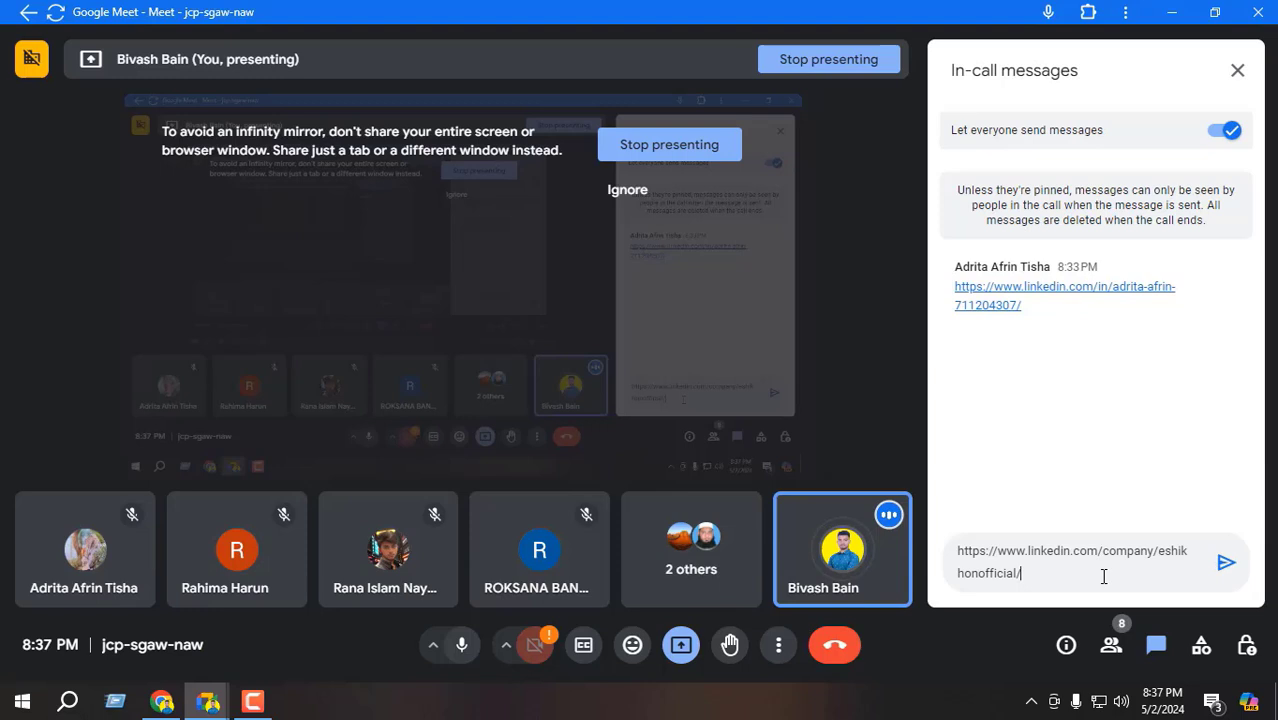
pyautogui.click(1225, 562)
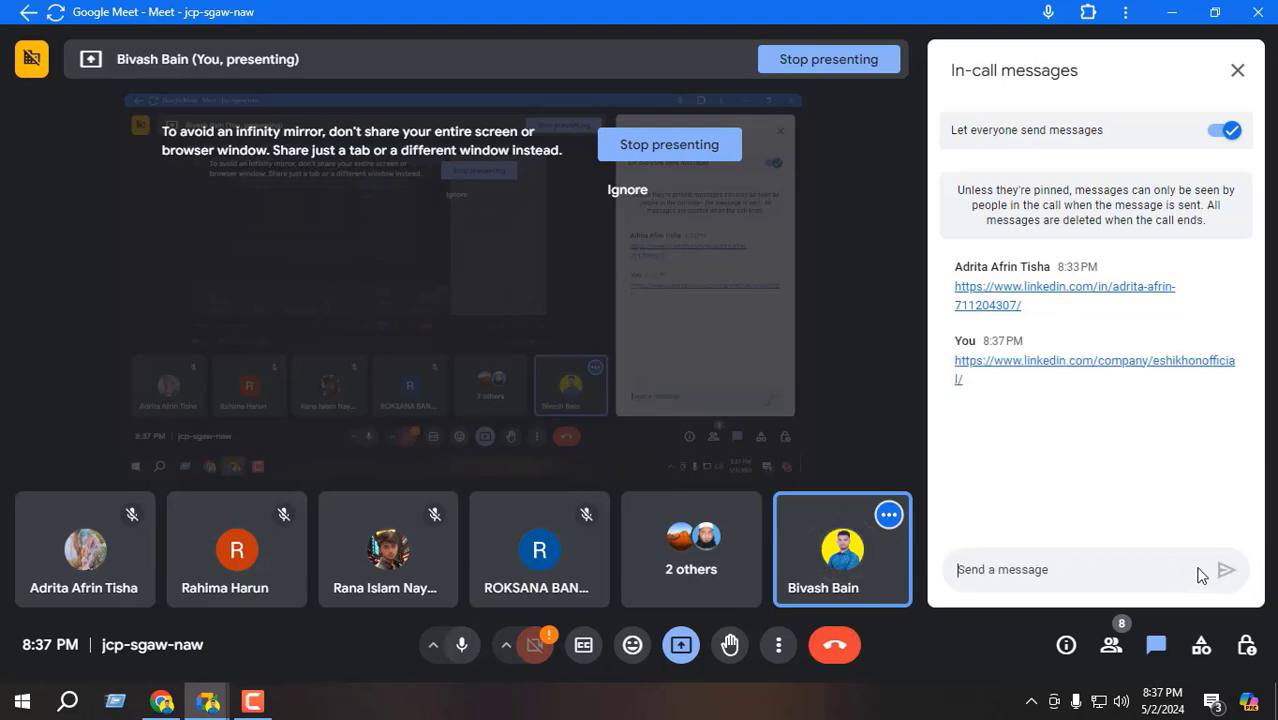
pyautogui.click(1237, 70)
# - Switch to Chrome and examine the eShikhon Academy LinkedIn page's name, header and expanded About text
pyautogui.click(162, 701)
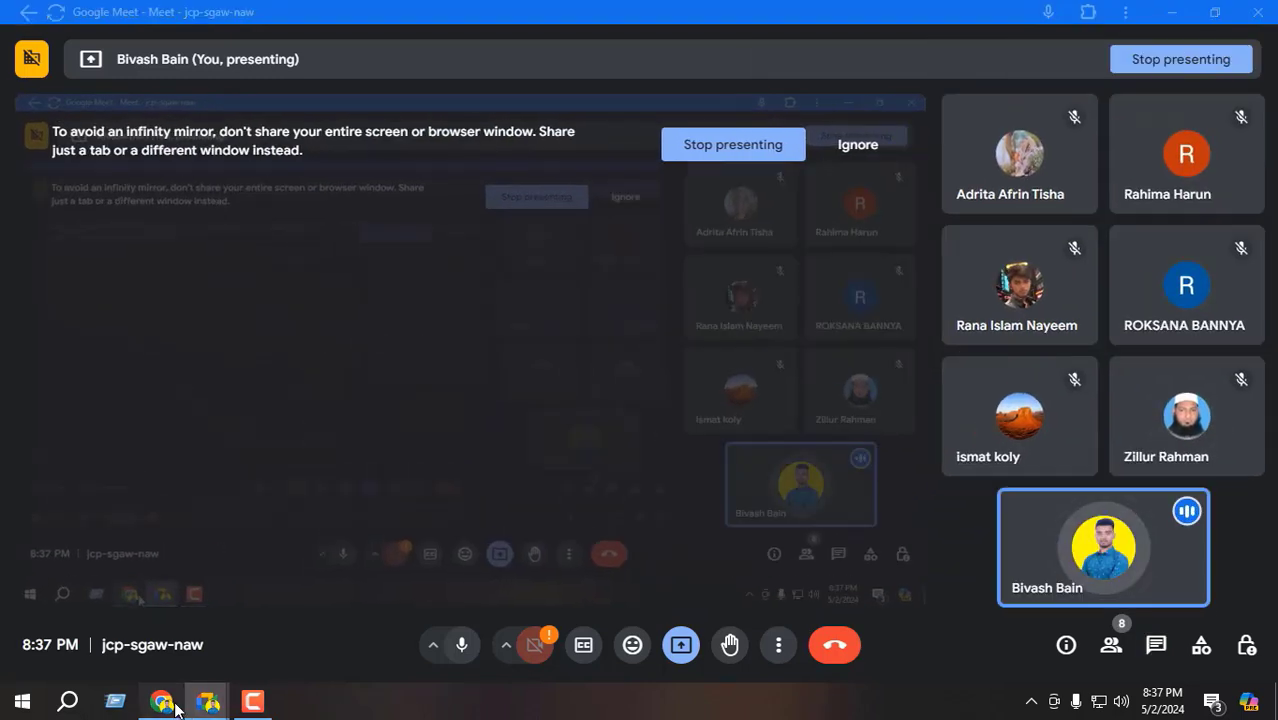
pyautogui.doubleClick(182, 374)
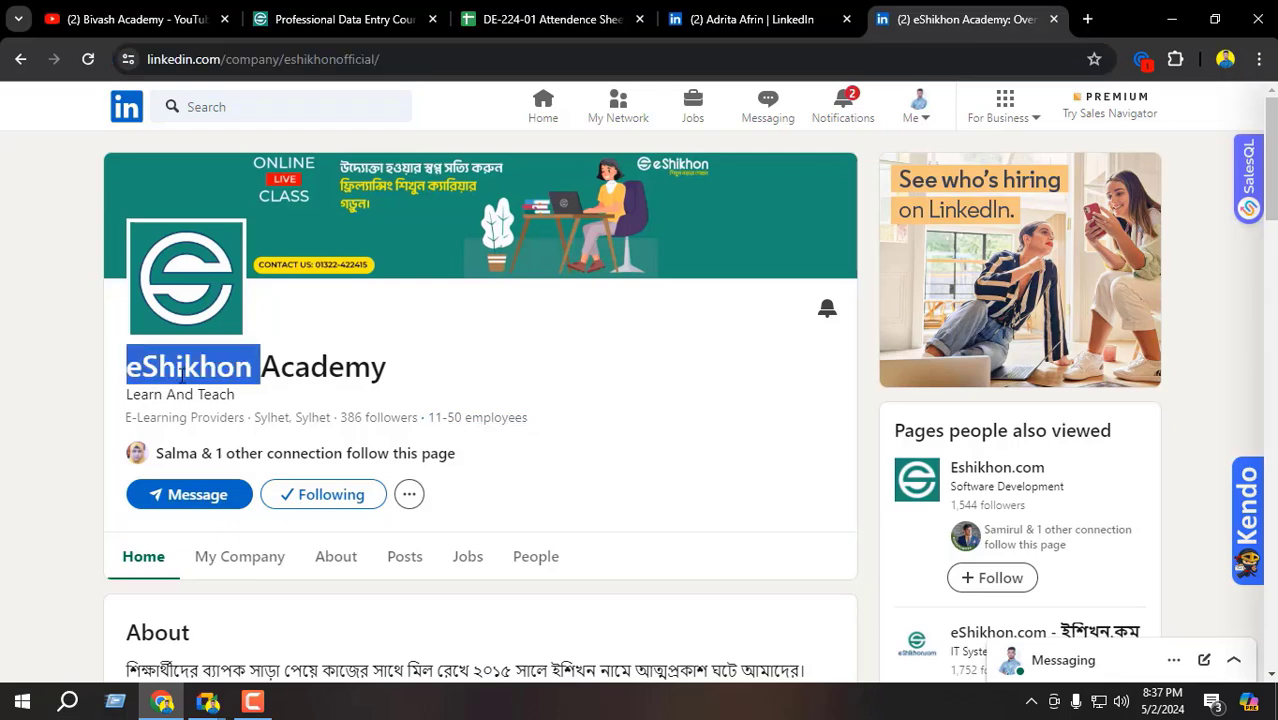
pyautogui.doubleClick(290, 376)
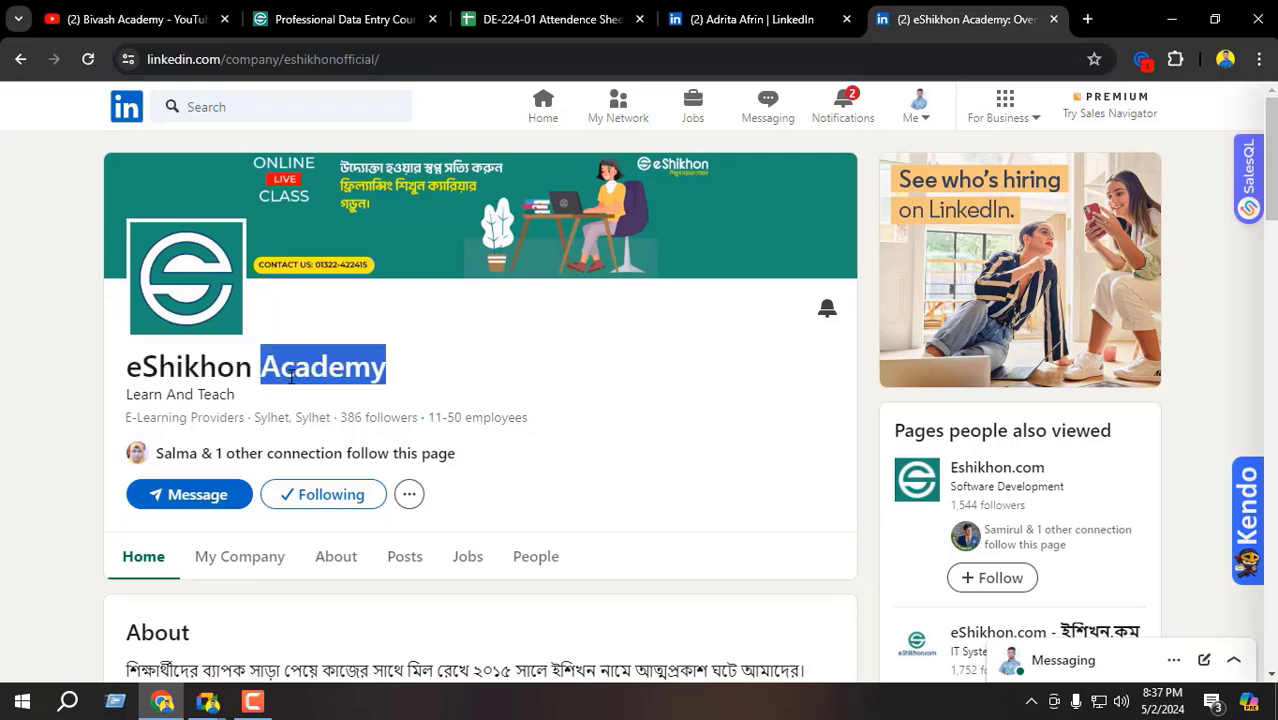
pyautogui.click(515, 343)
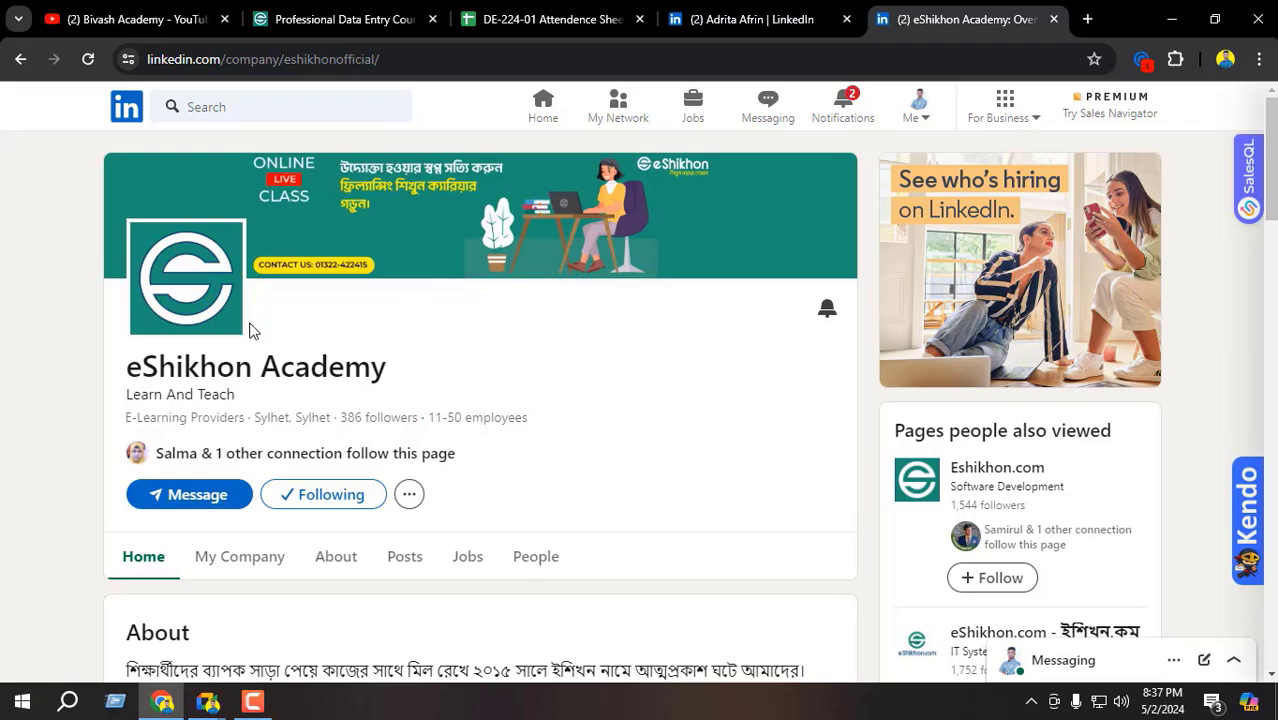
pyautogui.scroll(-5, 262, 341)
pyautogui.scroll(3, 274, 351)
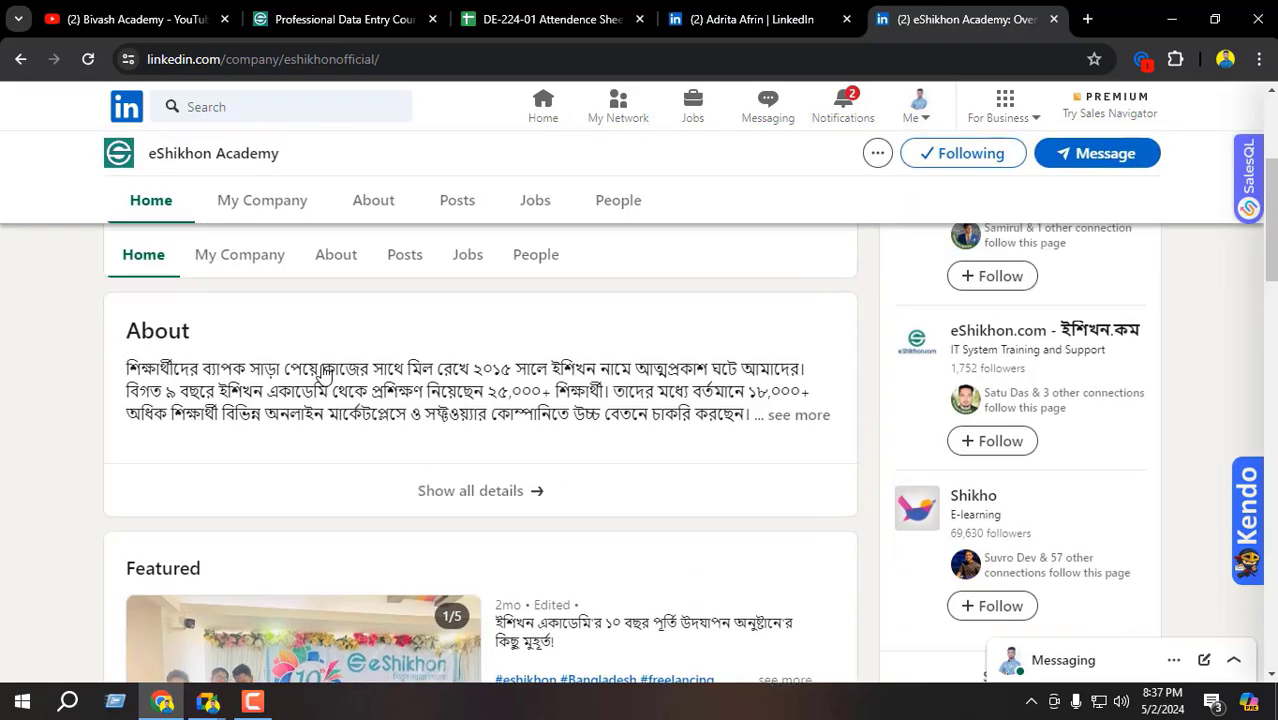
pyautogui.scroll(-2, 815, 362)
pyautogui.click(808, 344)
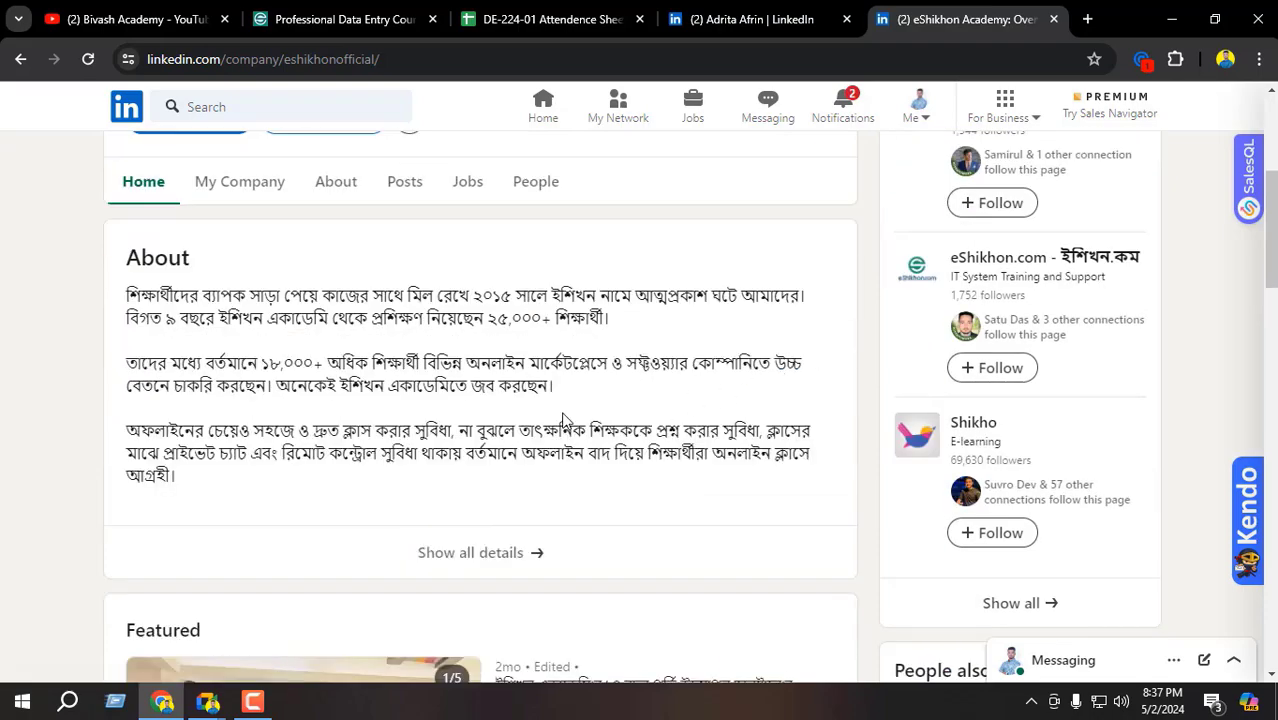
pyautogui.scroll(4, 476, 445)
pyautogui.scroll(-2, 356, 477)
pyautogui.scroll(2, 314, 478)
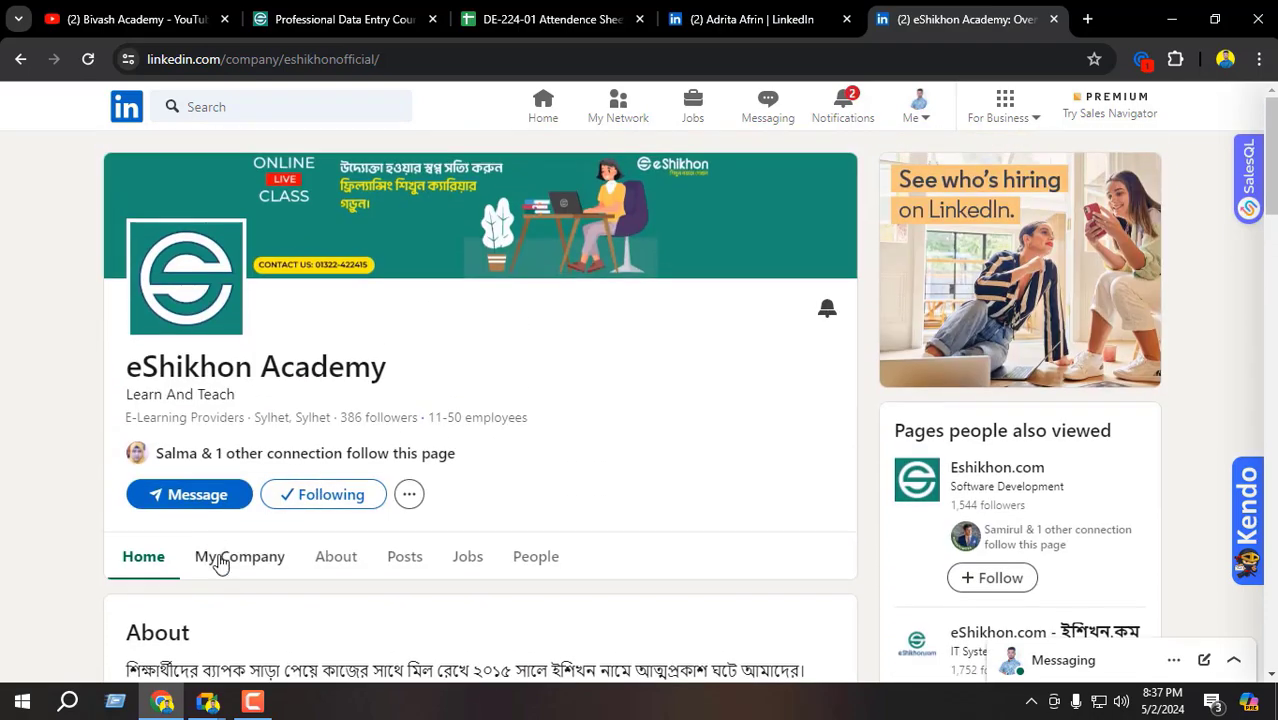
pyautogui.scroll(-1, 240, 552)
# - Open the company page's About section and review its website, phone, industry, size and headquarters details
pyautogui.click(337, 464)
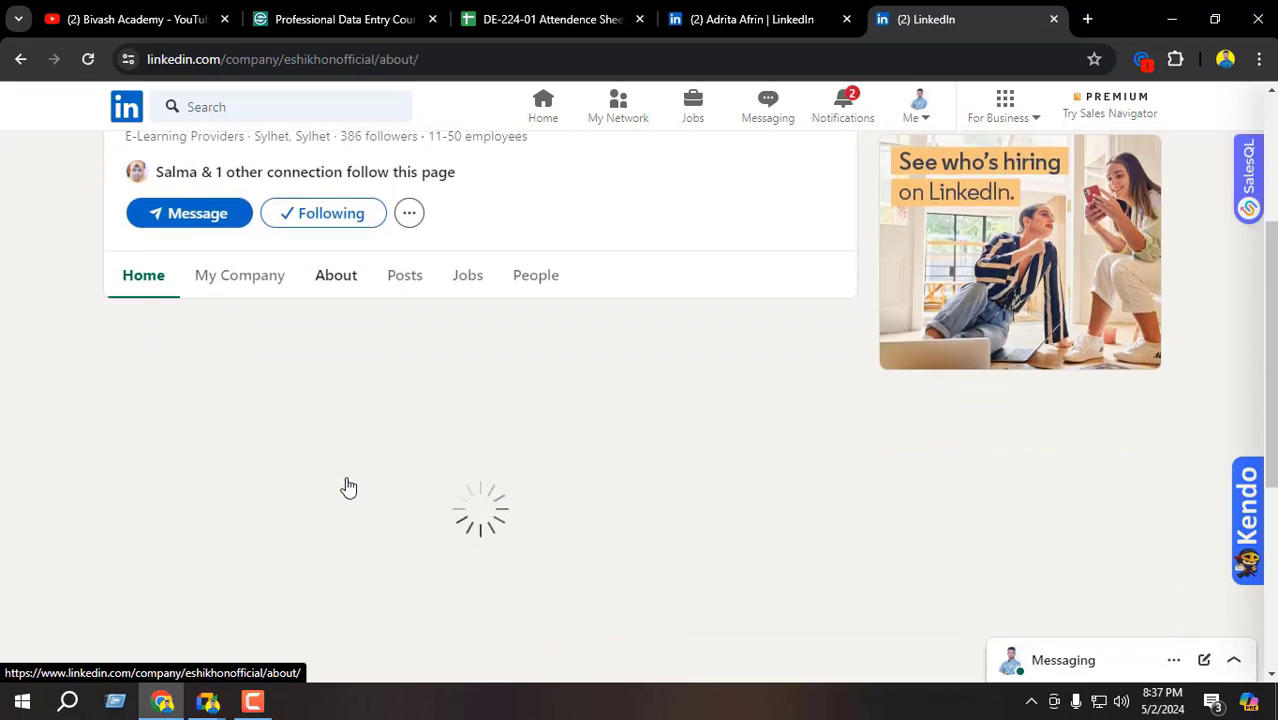
pyautogui.scroll(-5, 335, 480)
pyautogui.scroll(1, 330, 478)
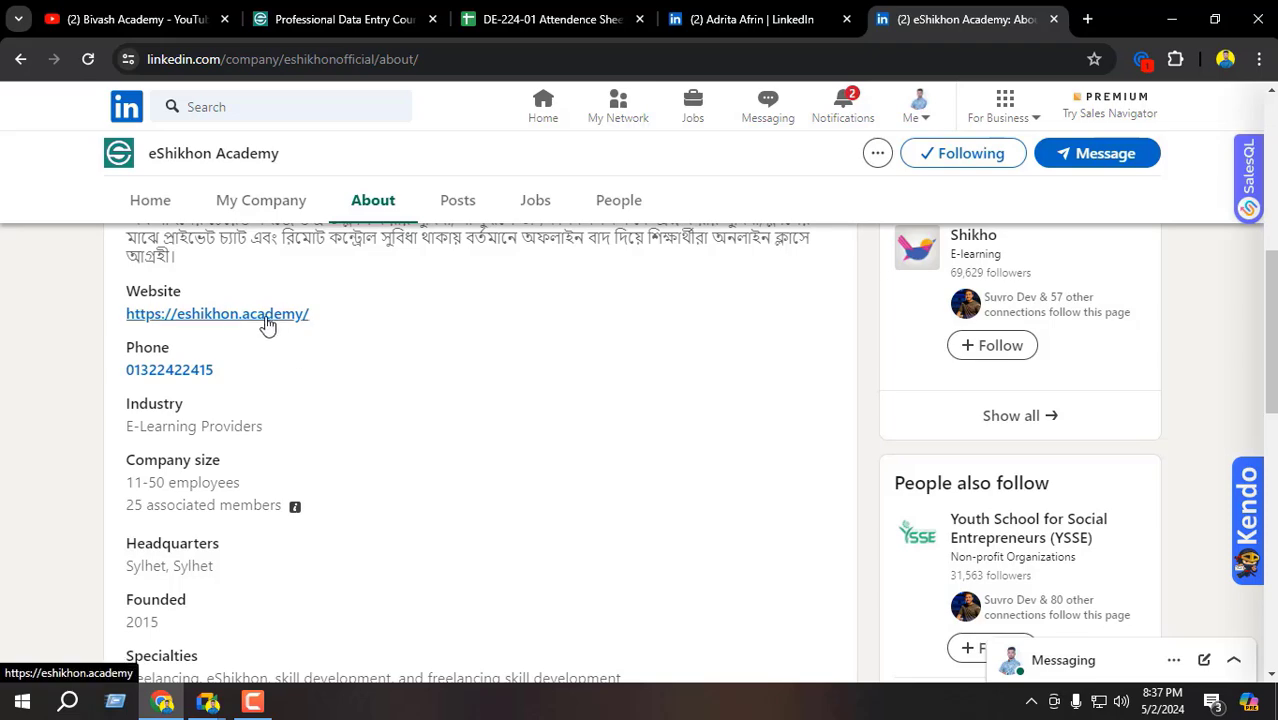
pyautogui.scroll(4, 266, 322)
pyautogui.scroll(2, 339, 172)
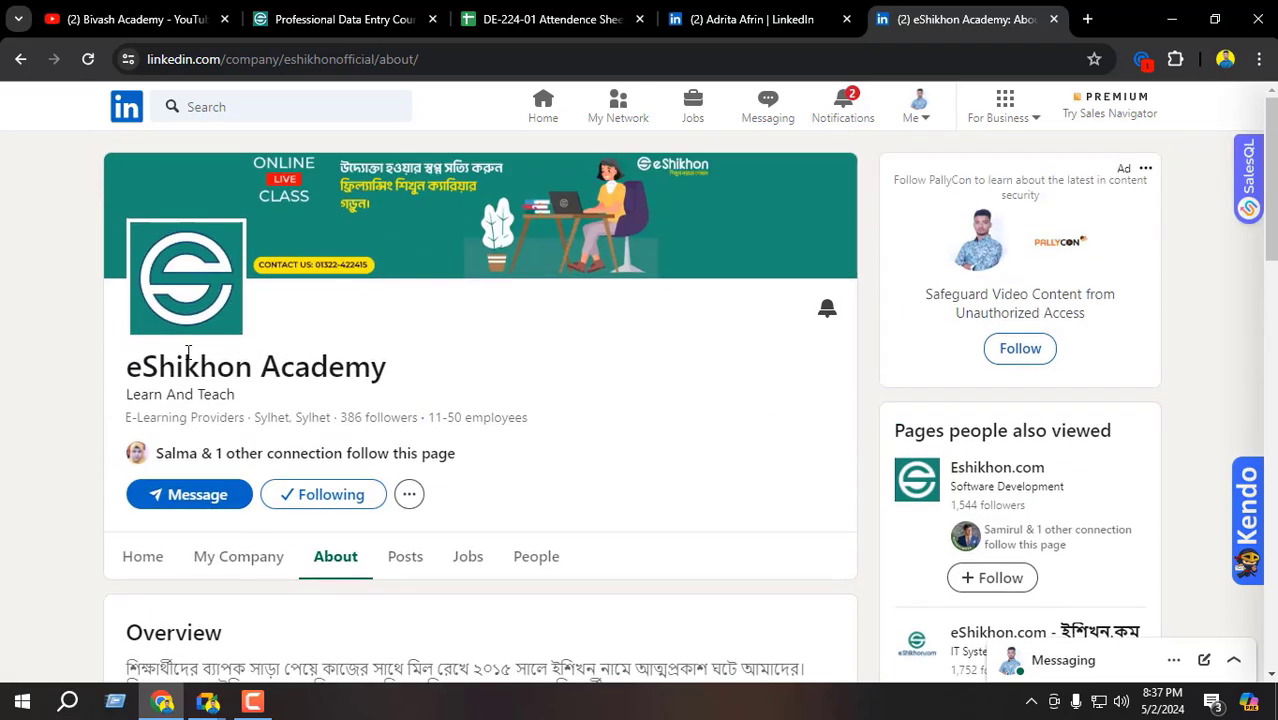
pyautogui.moveTo(127, 358); pyautogui.dragTo(322, 355)
pyautogui.moveTo(380, 357); pyautogui.dragTo(388, 360)
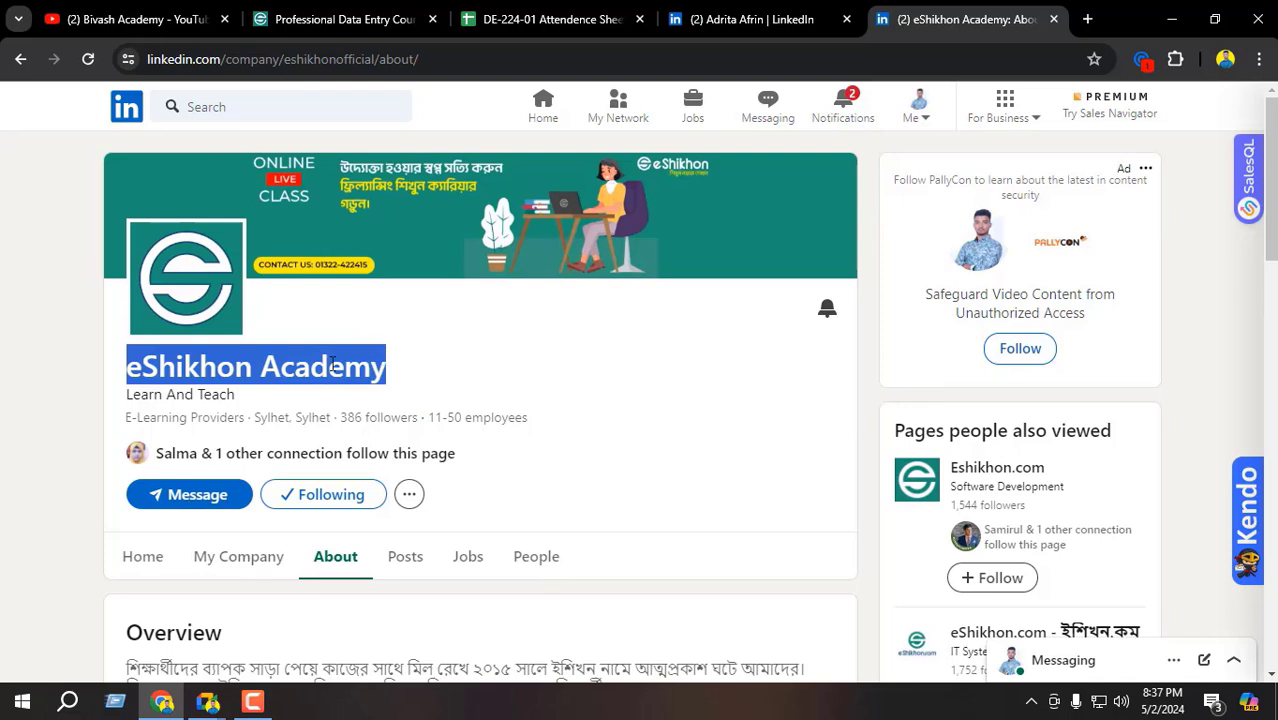
pyautogui.click(336, 373)
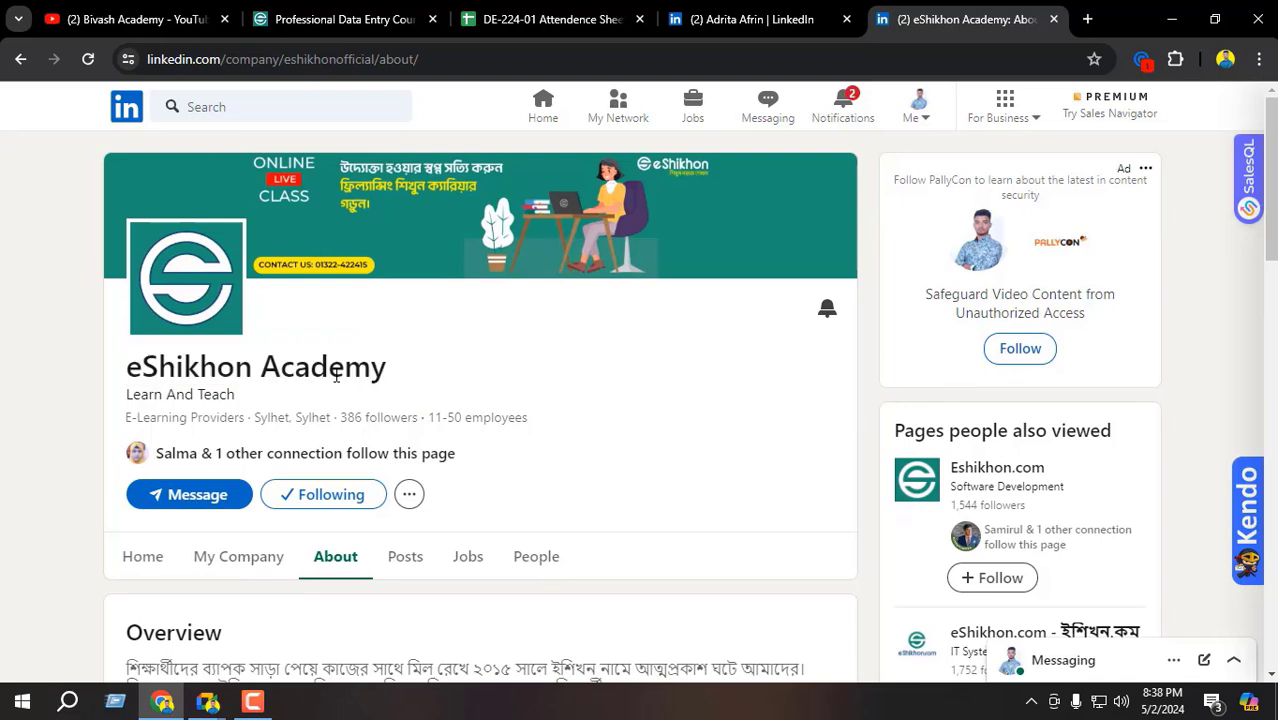
# - Open the student's LinkedIn profile and examine its headline, highlights, activity and experience sections
pyautogui.click(763, 19)
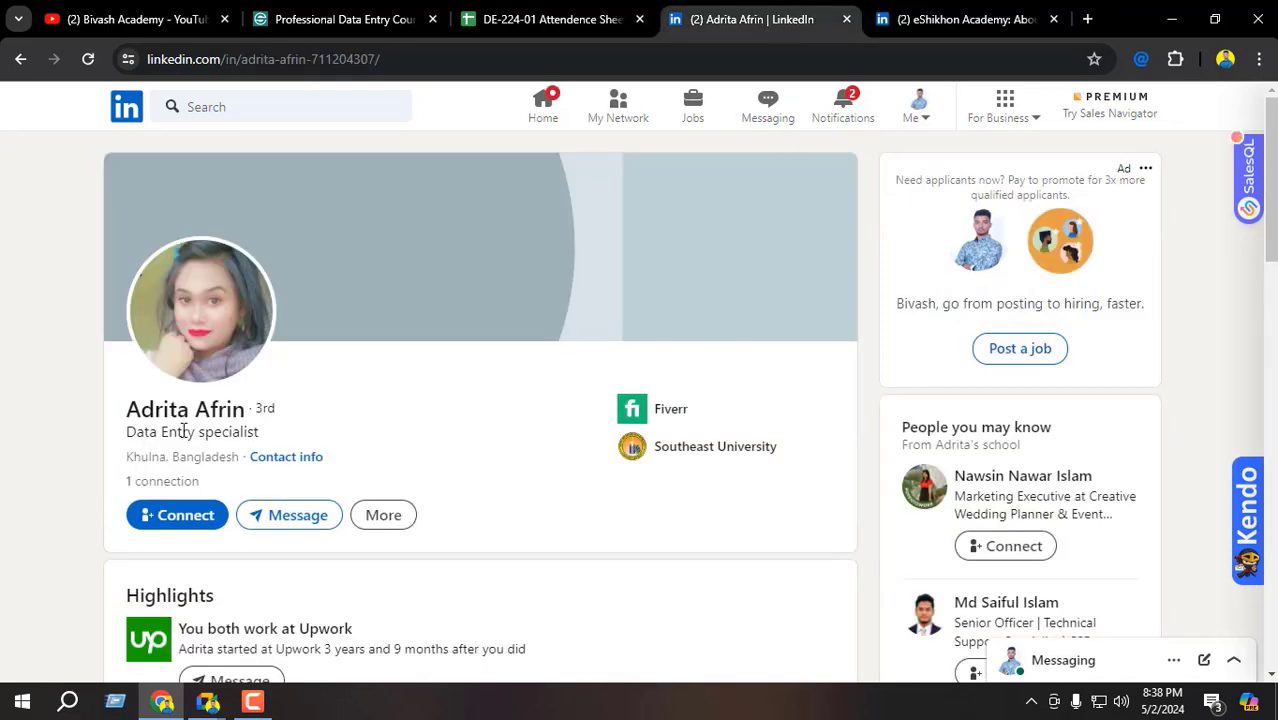
pyautogui.moveTo(183, 430); pyautogui.dragTo(284, 437)
pyautogui.click(427, 427)
pyautogui.moveTo(196, 434); pyautogui.dragTo(223, 434)
pyautogui.click(251, 434)
pyautogui.scroll(-3, 428, 294)
pyautogui.click(170, 705)
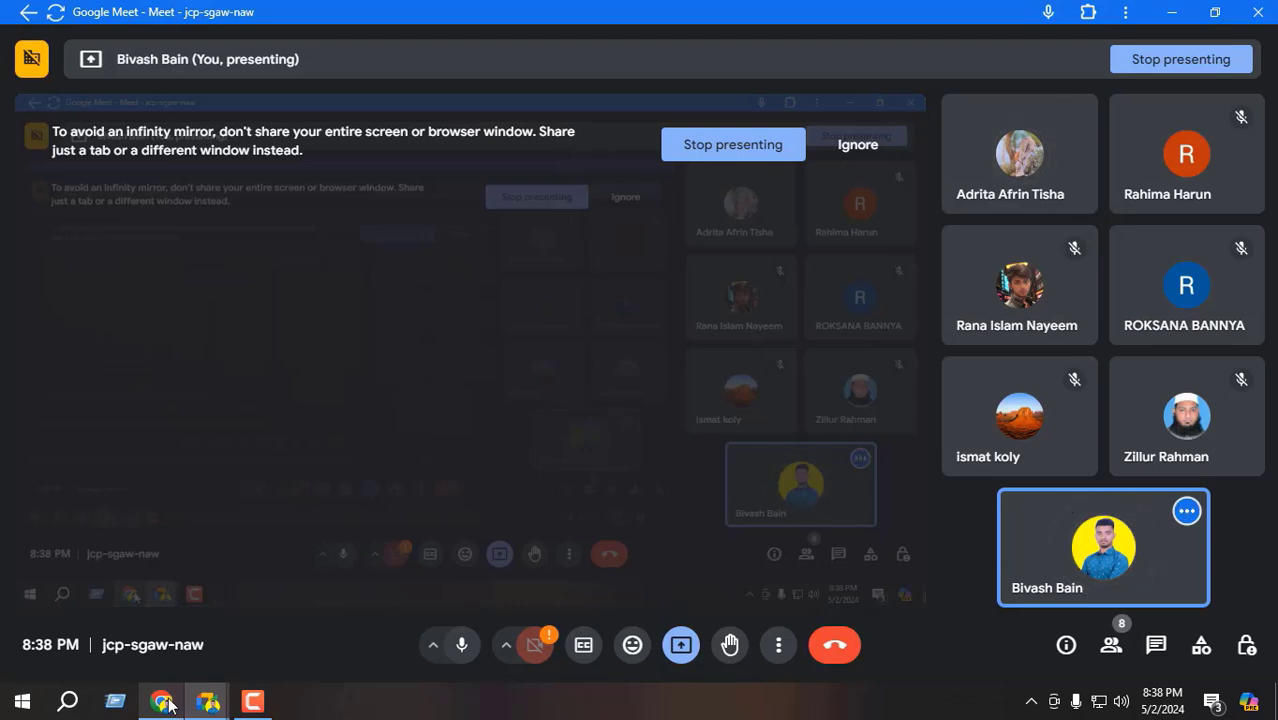
pyautogui.click(168, 705)
pyautogui.scroll(-1, 402, 402)
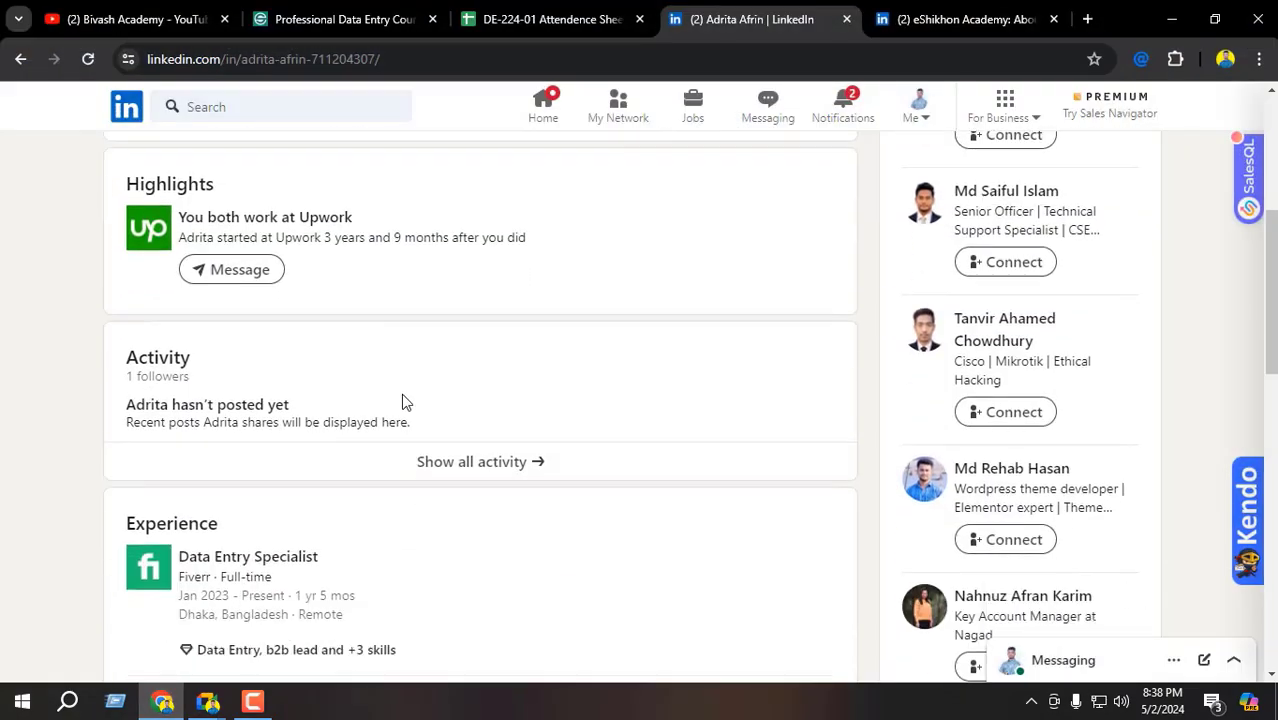
pyautogui.scroll(1, 336, 379)
pyautogui.scroll(2, 319, 330)
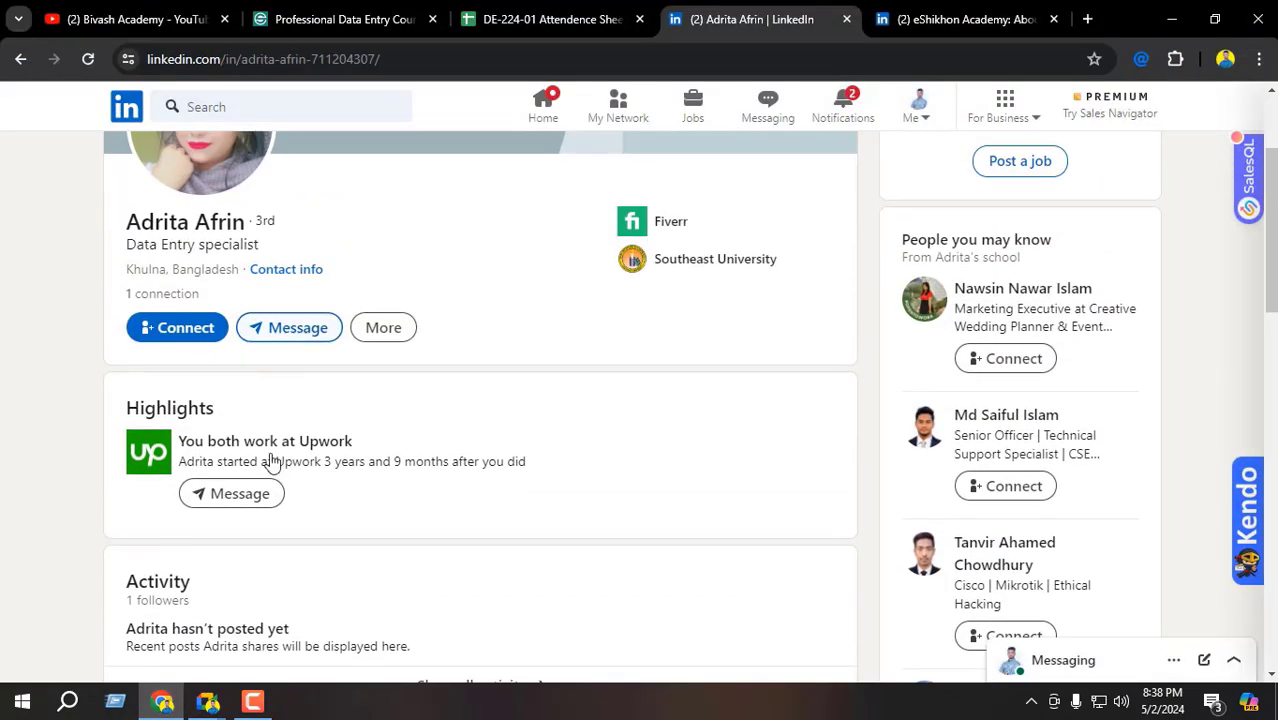
pyautogui.scroll(-2, 240, 480)
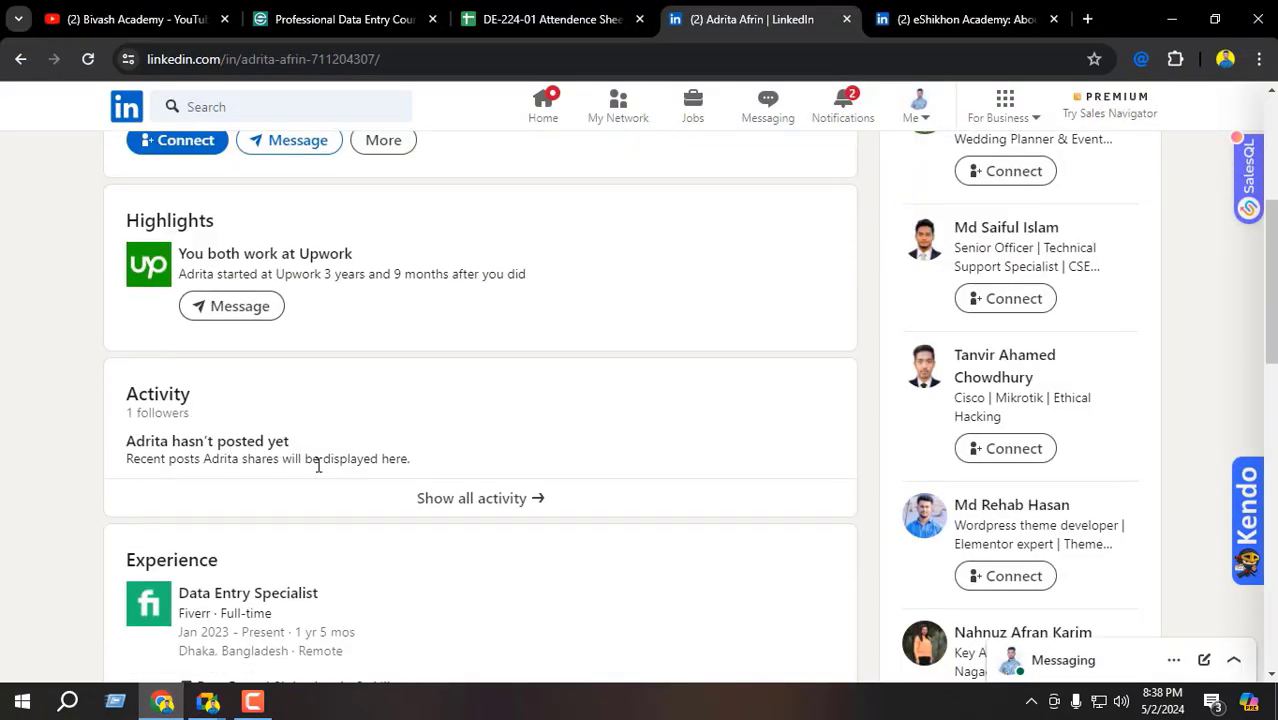
pyautogui.scroll(4, 333, 481)
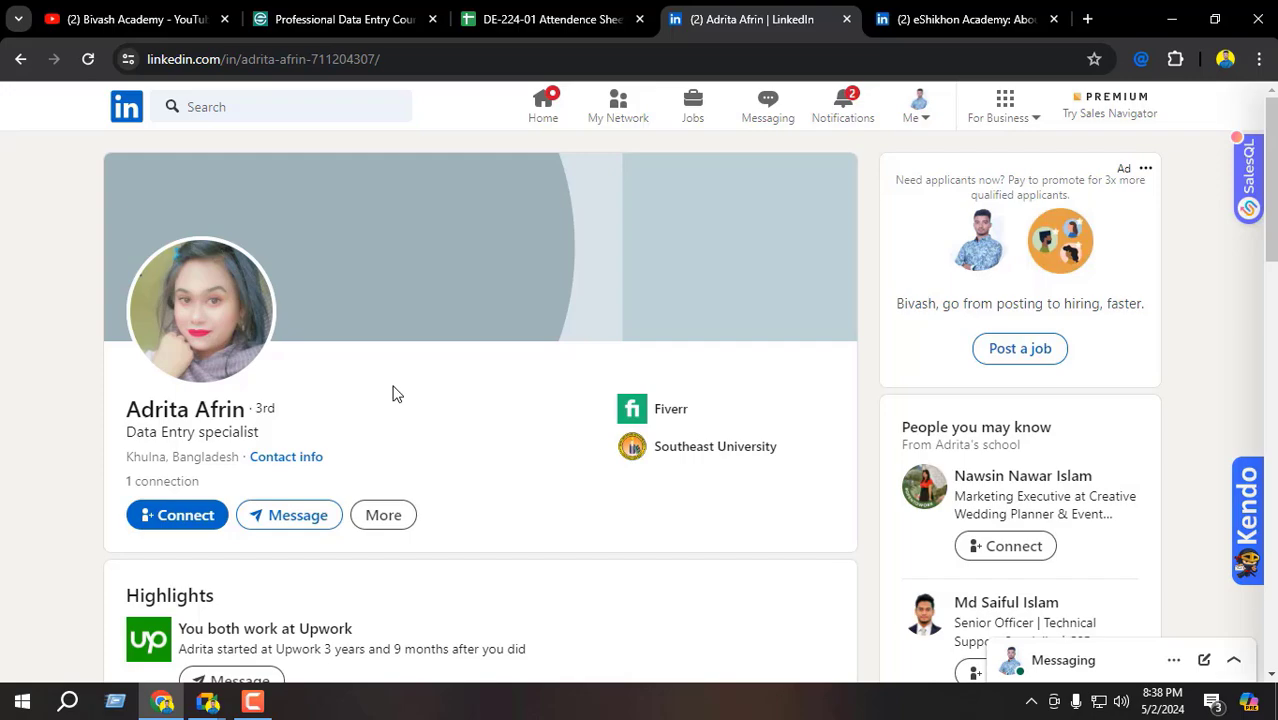
# - View the contact info on the student's LinkedIn profile, close it and look over the highlights again
pyautogui.click(163, 703)
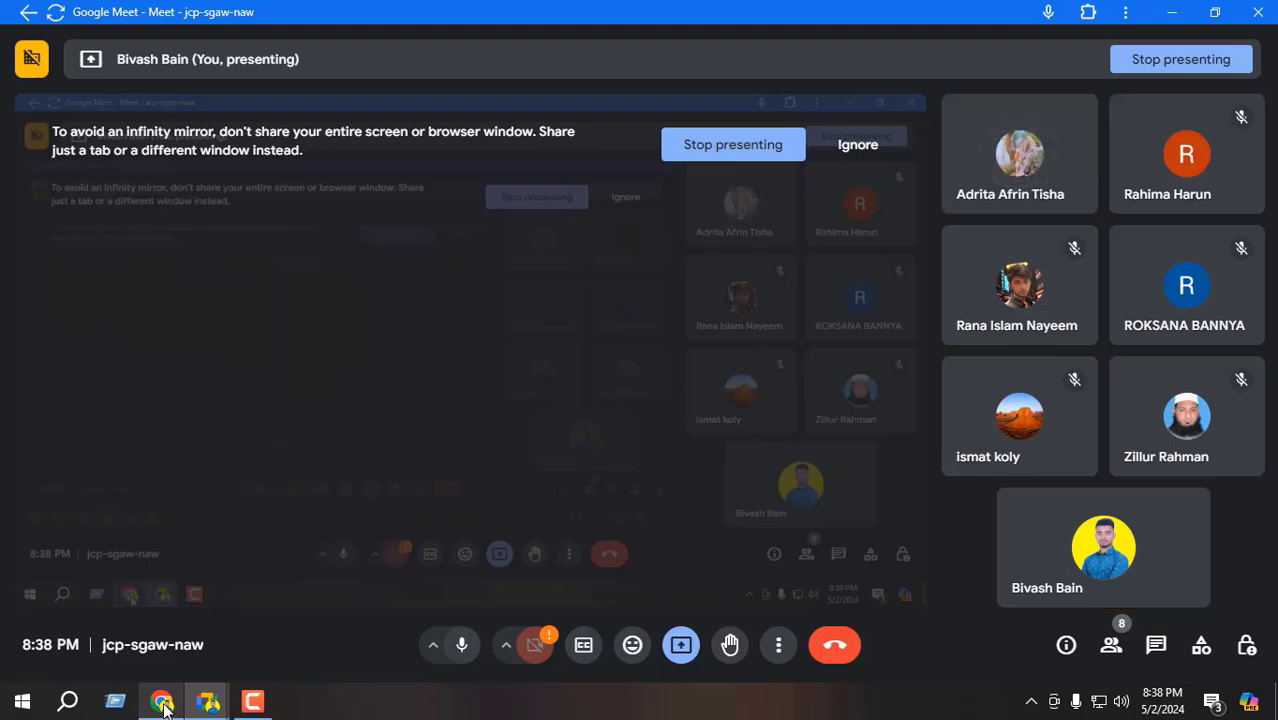
pyautogui.click(164, 705)
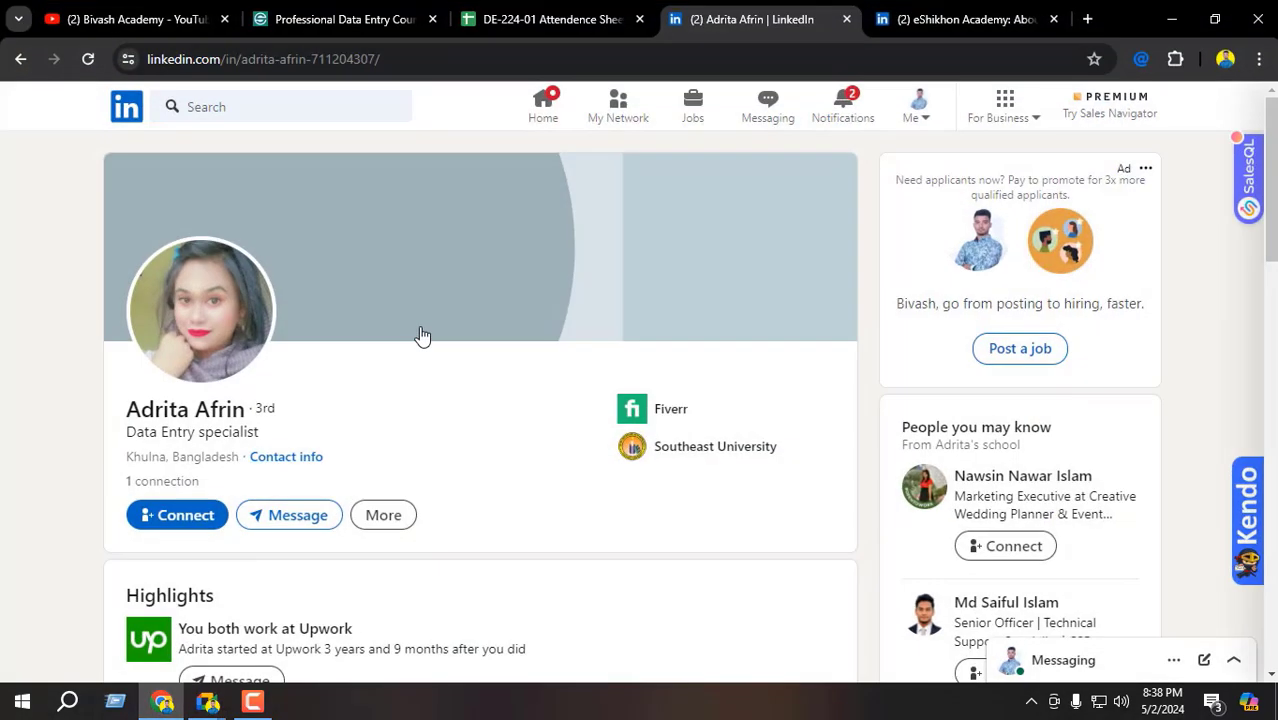
pyautogui.click(305, 462)
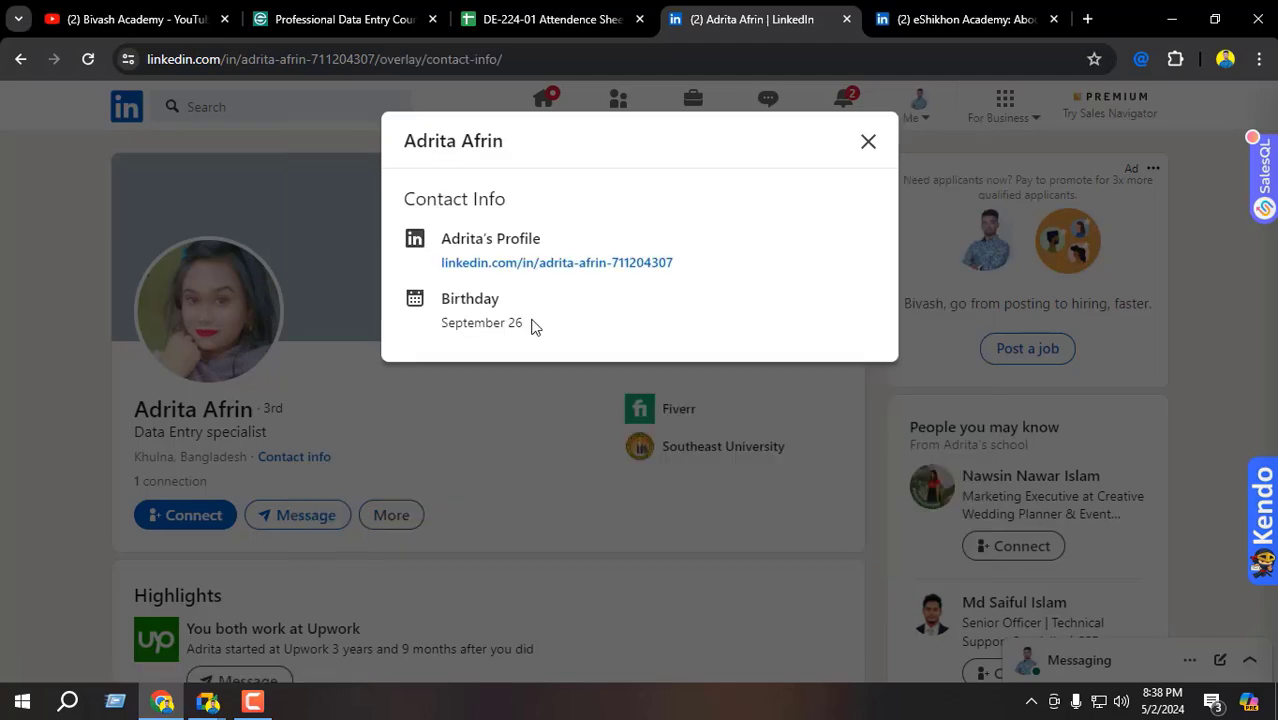
pyautogui.click(866, 143)
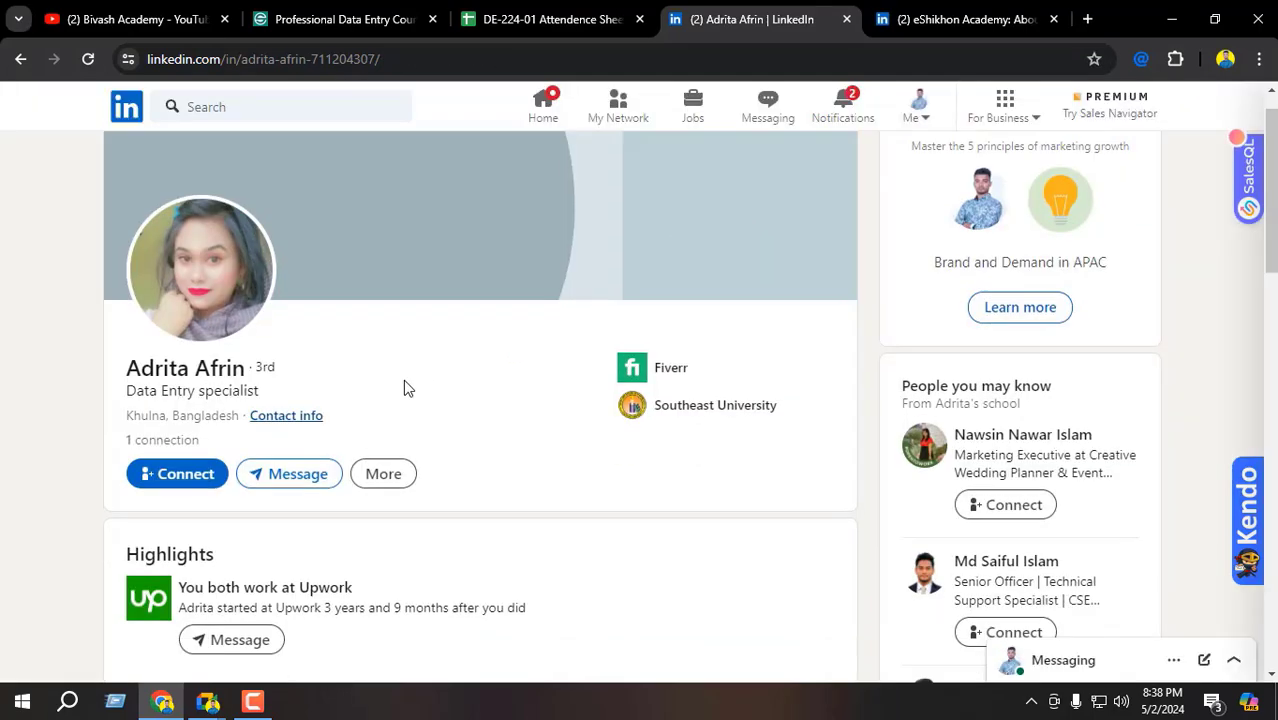
pyautogui.scroll(-4, 350, 400)
pyautogui.scroll(2, 300, 440)
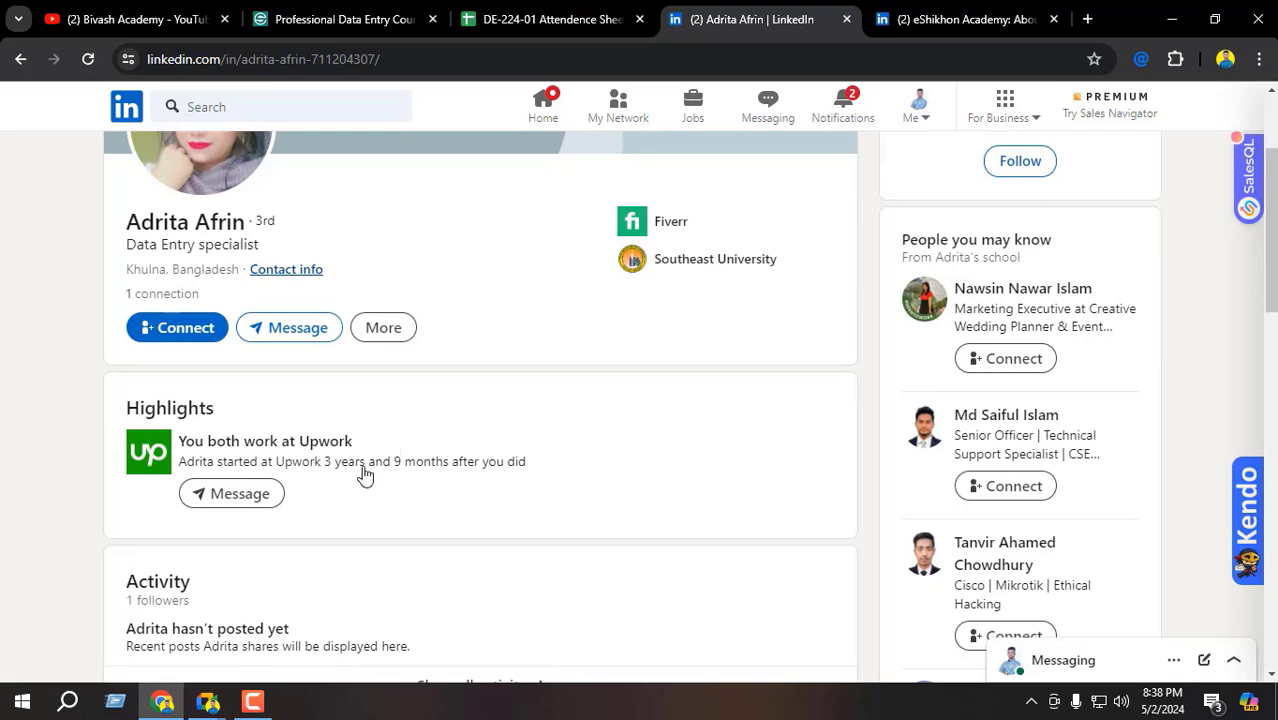
pyautogui.scroll(-2, 357, 452)
pyautogui.scroll(4, 390, 455)
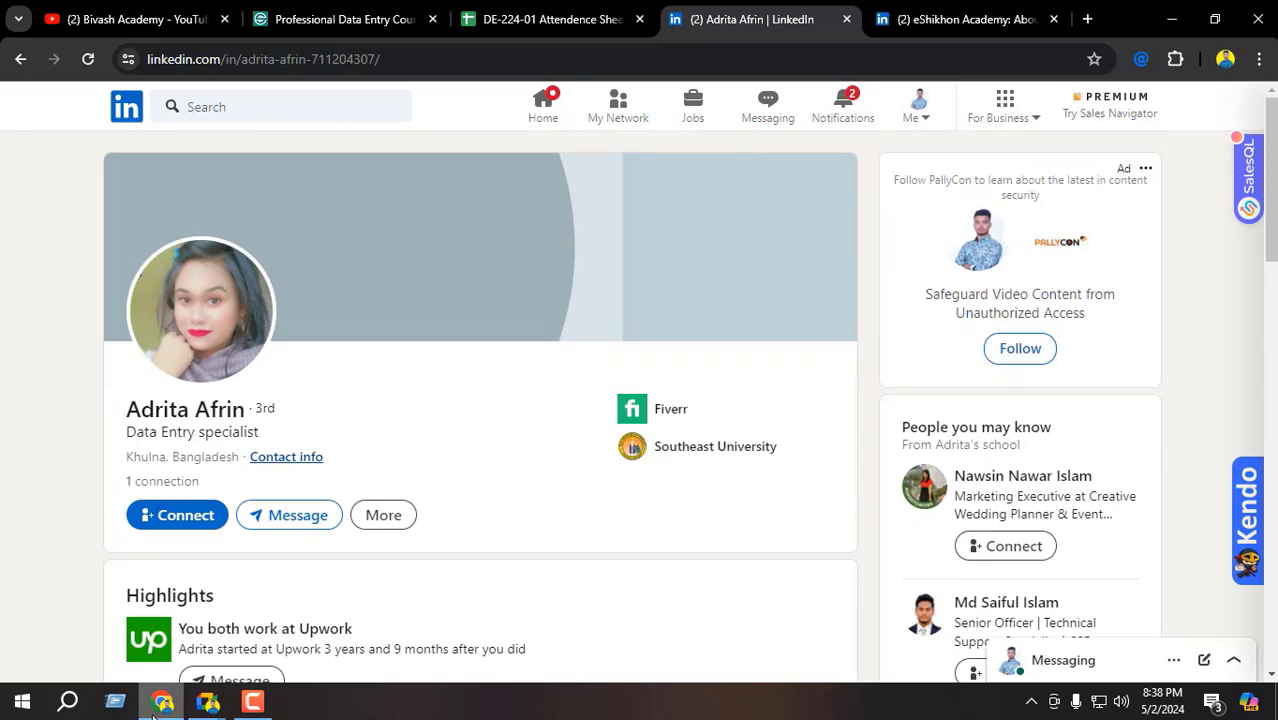
pyautogui.click(160, 703)
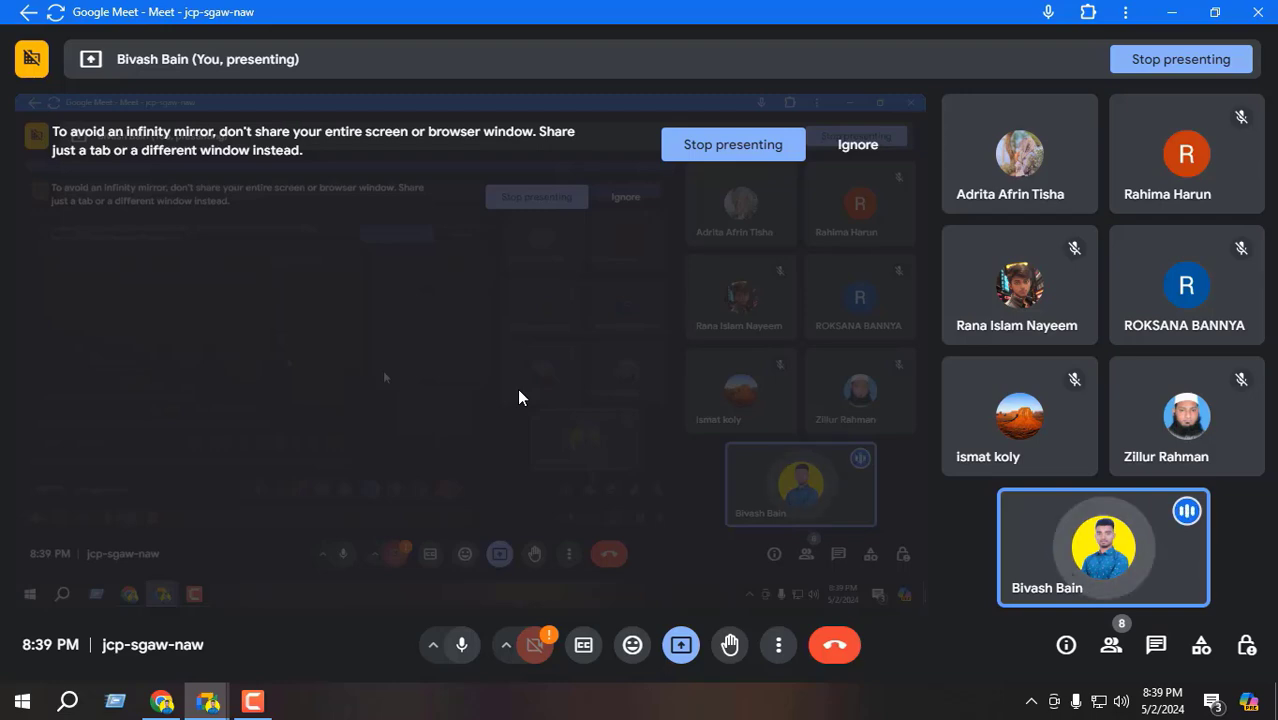
pyautogui.click(160, 703)
pyautogui.click(200, 698)
pyautogui.click(161, 701)
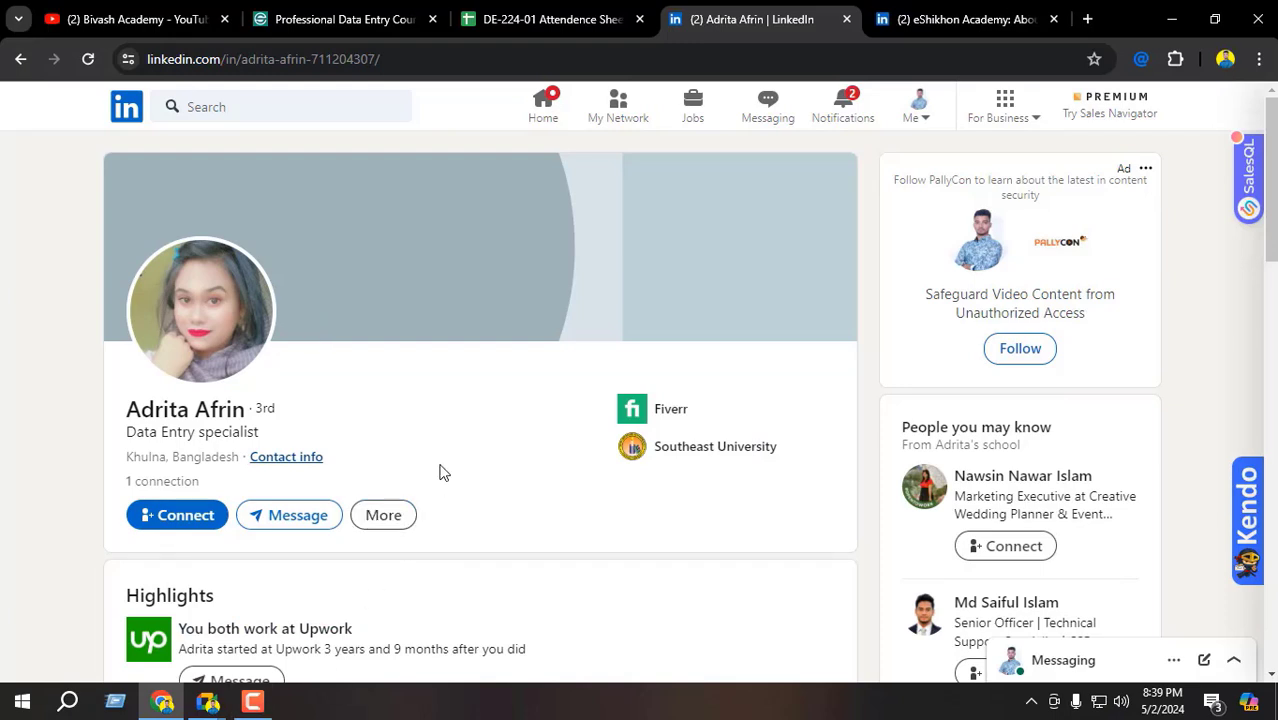
# - Open your own LinkedIn profile from the home feed and save it as a PDF
pyautogui.hotkey('ctrl', 'Tab')
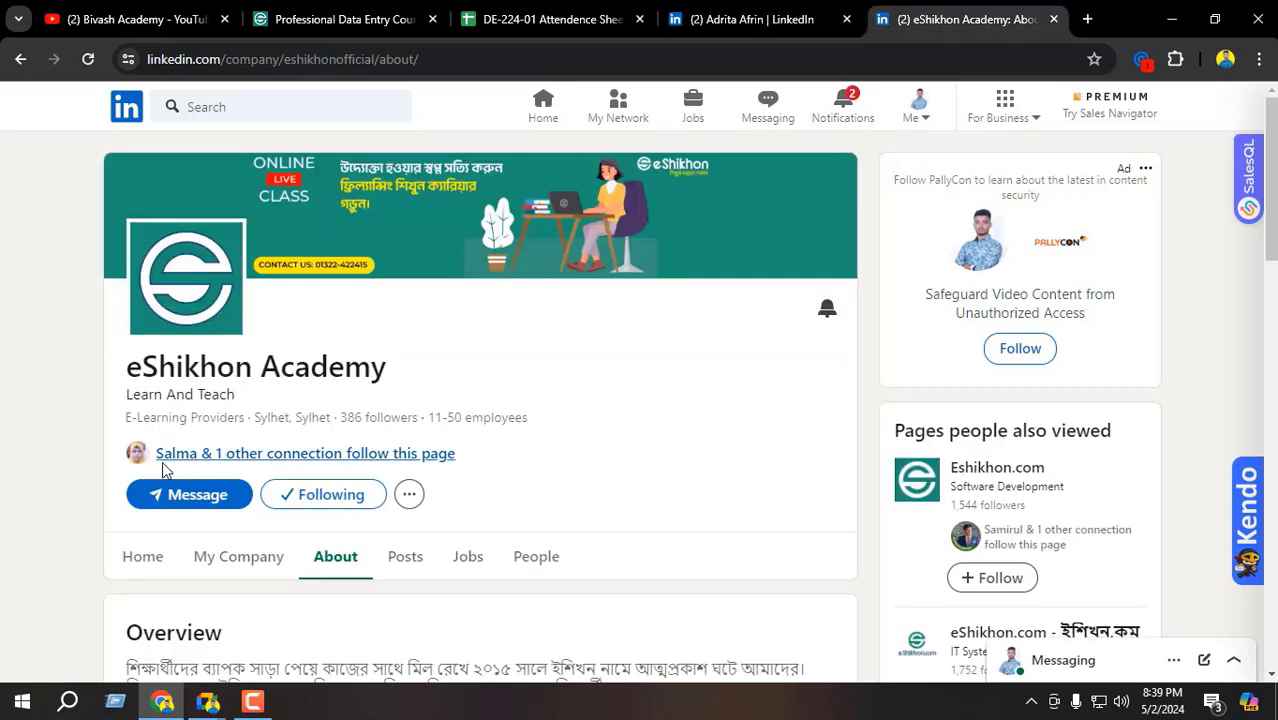
pyautogui.click(567, 100)
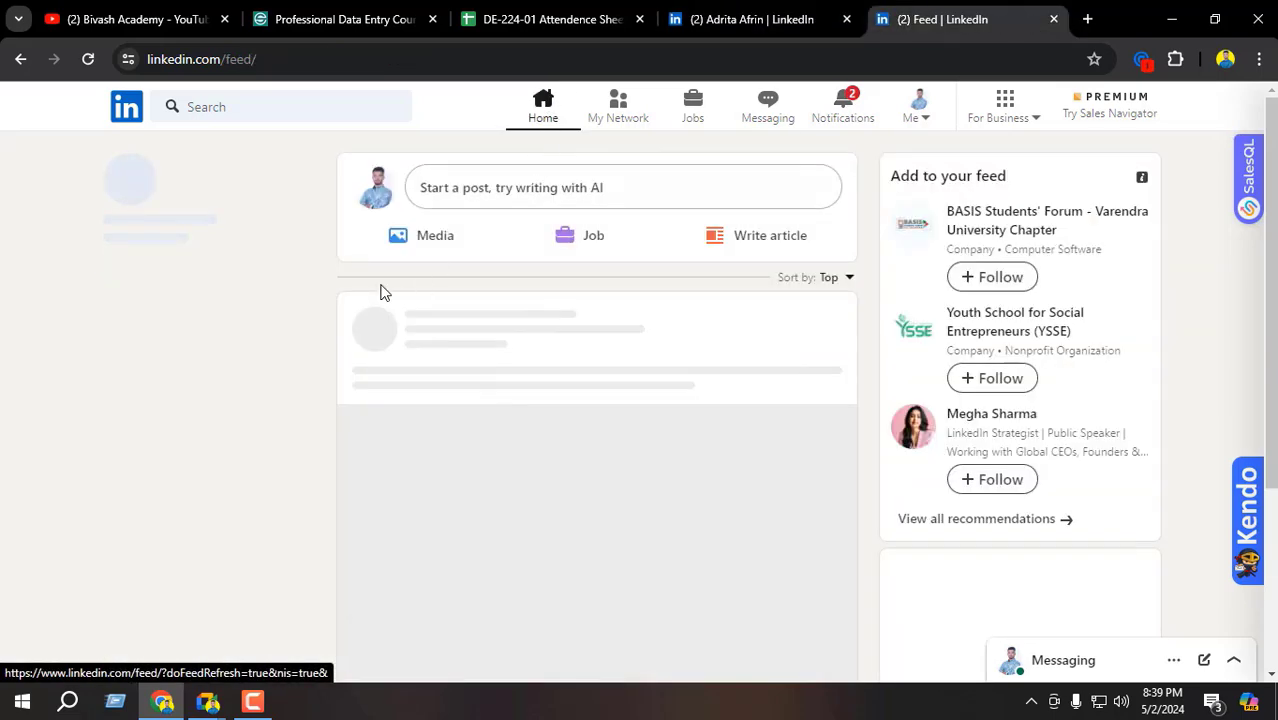
pyautogui.click(200, 277)
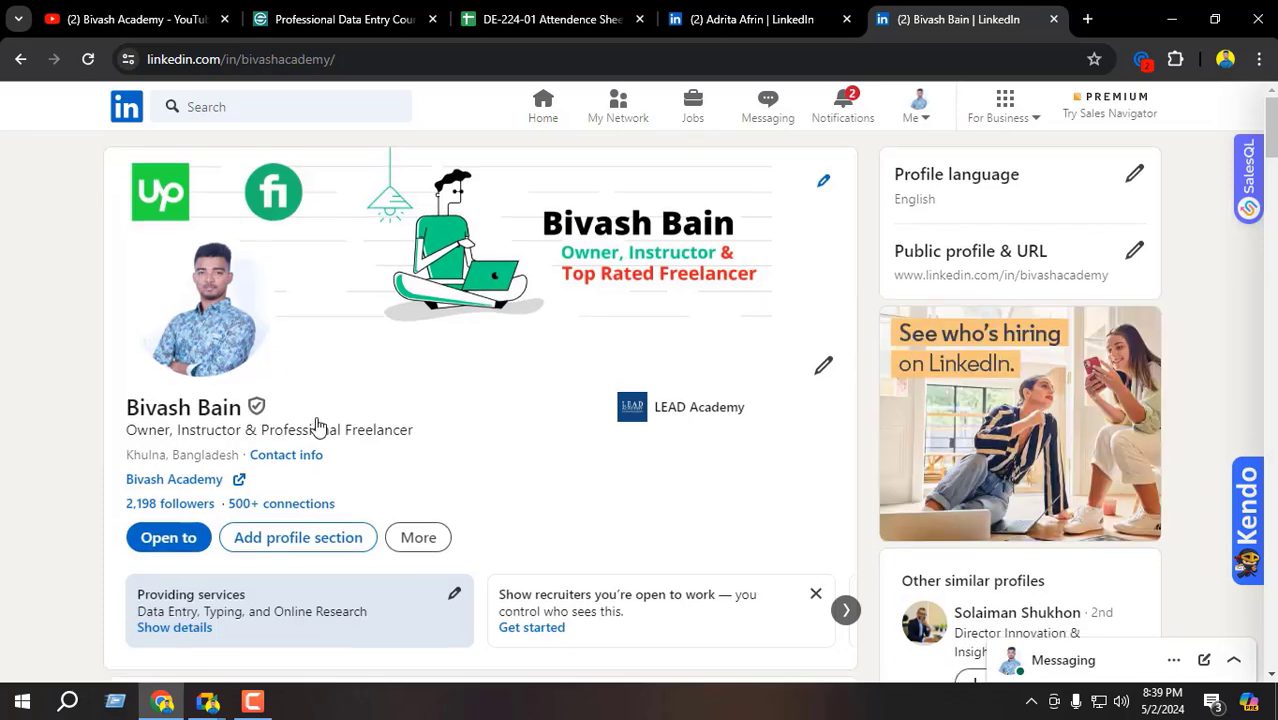
pyautogui.scroll(-3, 702, 480)
pyautogui.scroll(-1, 551, 458)
pyautogui.click(419, 262)
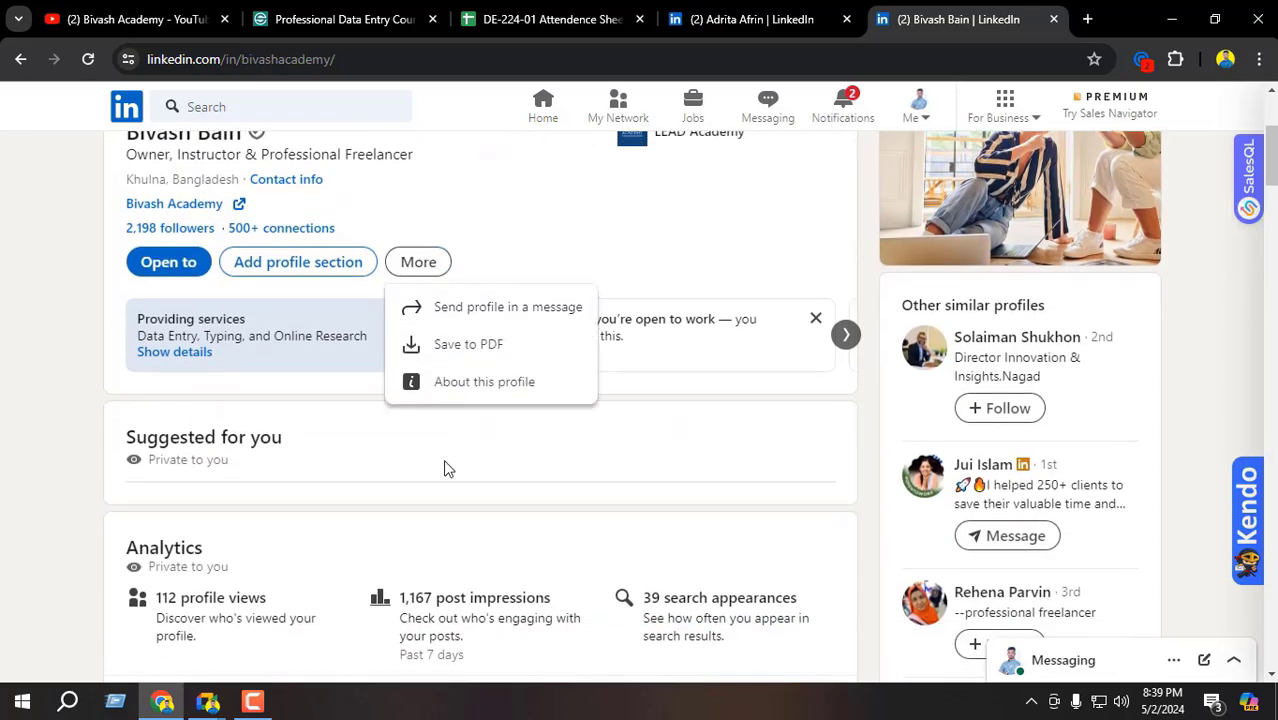
pyautogui.click(471, 357)
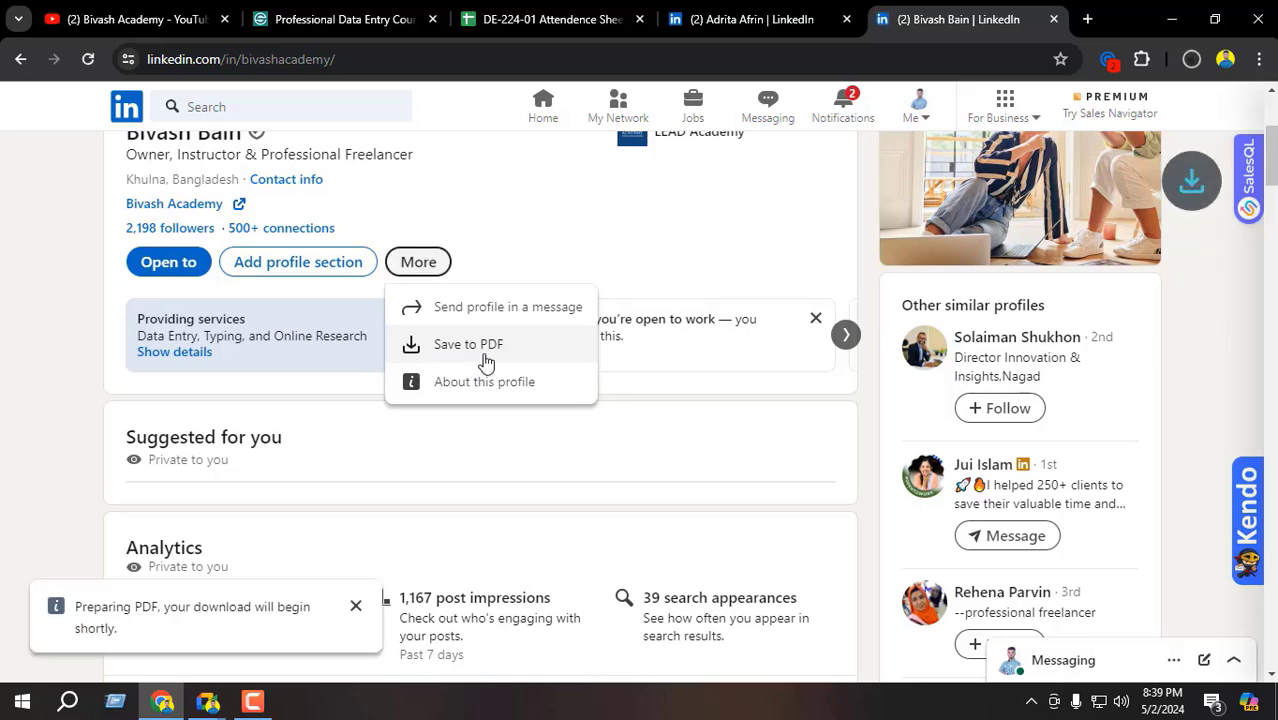
# - Open the downloaded profile PDF and examine its contact details, summary and experience entries
pyautogui.click(1000, 102)
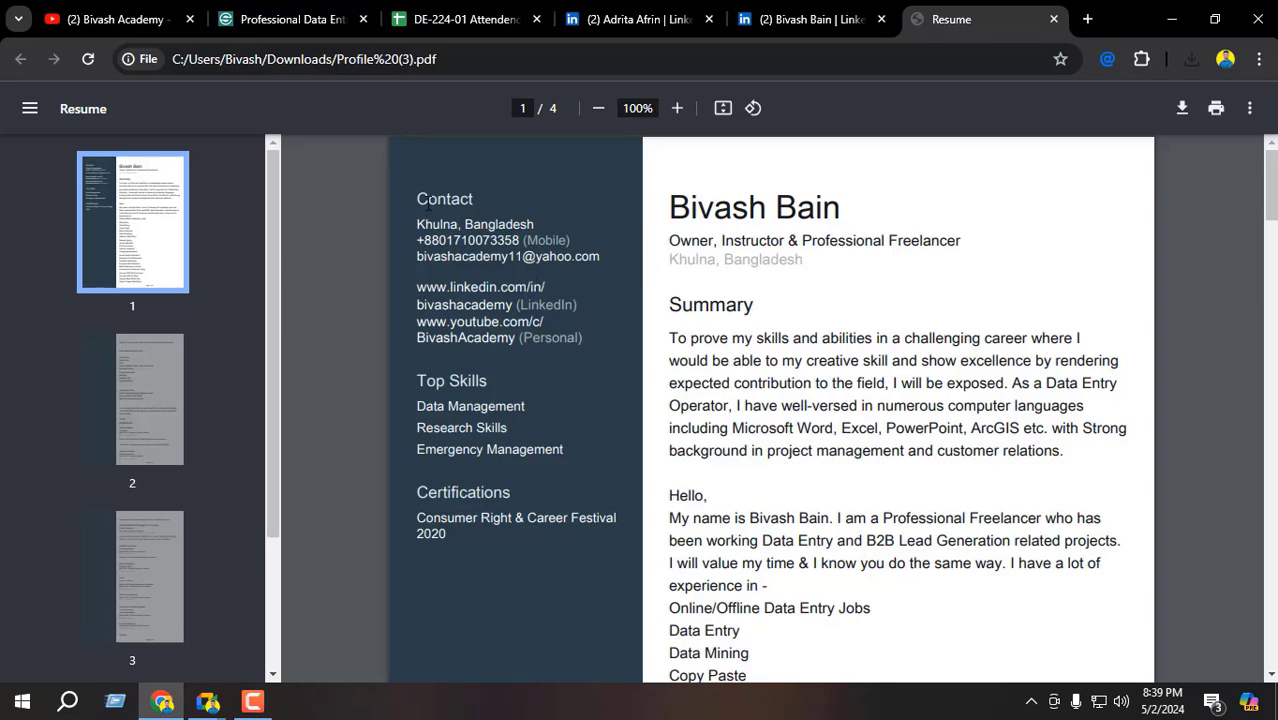
pyautogui.moveTo(468, 222); pyautogui.dragTo(601, 262)
pyautogui.moveTo(682, 199); pyautogui.dragTo(894, 523)
pyautogui.click(800, 509)
pyautogui.moveTo(681, 338); pyautogui.dragTo(930, 564)
pyautogui.scroll(-8, 884, 565)
pyautogui.scroll(-15, 744, 343)
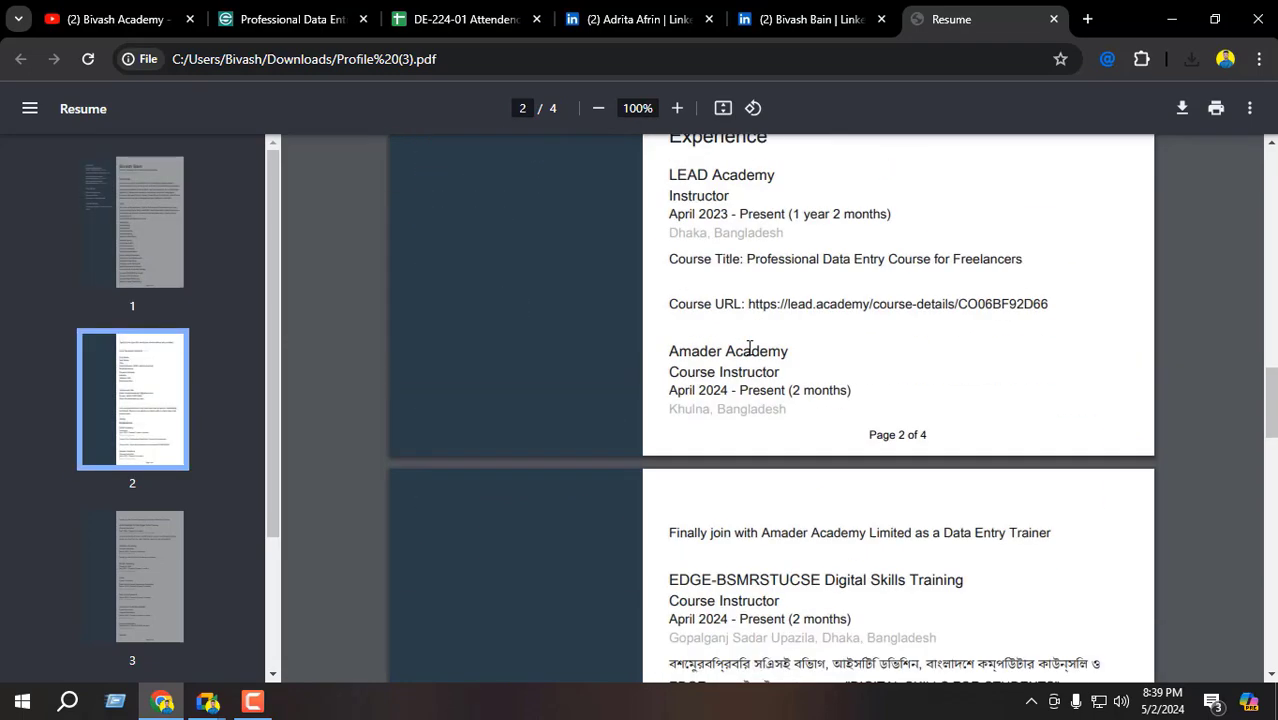
# - Examine the remaining experience entries and the education section in the PDF resume, return to its first page and close it
pyautogui.scroll(6, 749, 348)
pyautogui.scroll(5, 749, 348)
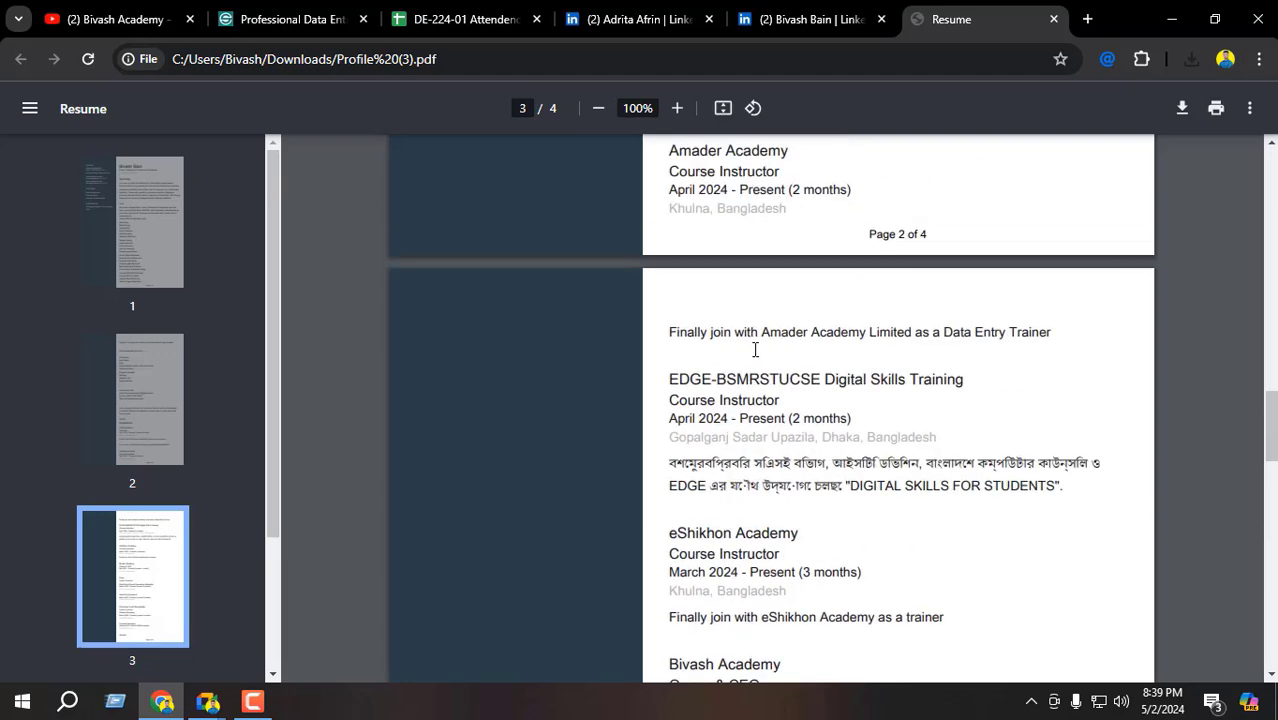
pyautogui.moveTo(671, 311); pyautogui.dragTo(838, 409)
pyautogui.scroll(-2, 733, 400)
pyautogui.moveTo(697, 328); pyautogui.dragTo(808, 357)
pyautogui.scroll(-3, 800, 345)
pyautogui.scroll(-10, 775, 394)
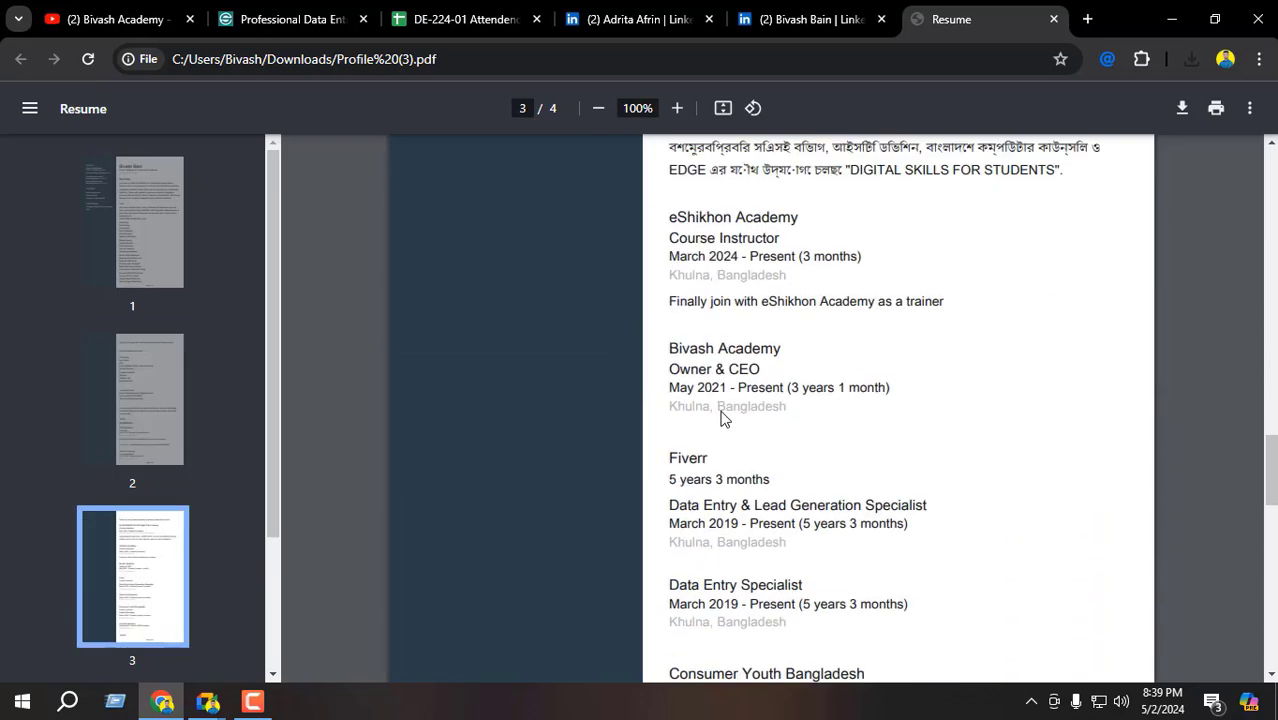
pyautogui.scroll(-5, 760, 390)
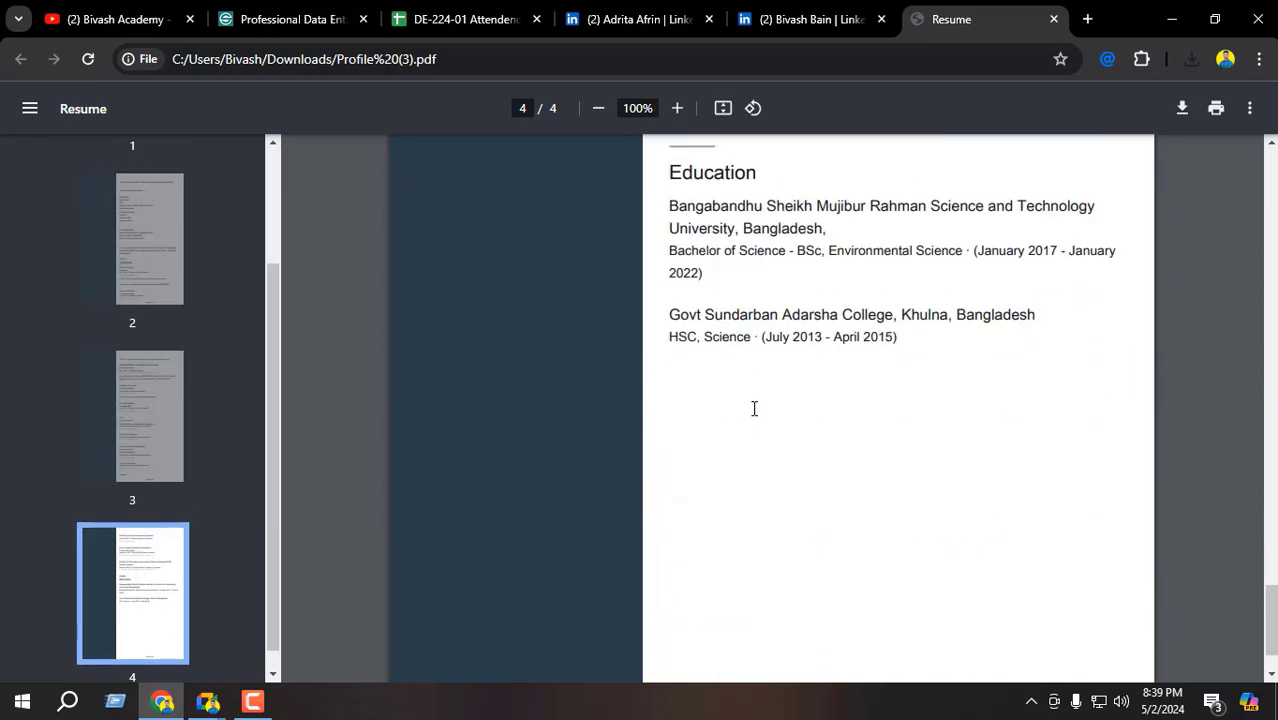
pyautogui.scroll(2, 690, 370)
pyautogui.scroll(-2, 760, 420)
pyautogui.scroll(-2, 796, 459)
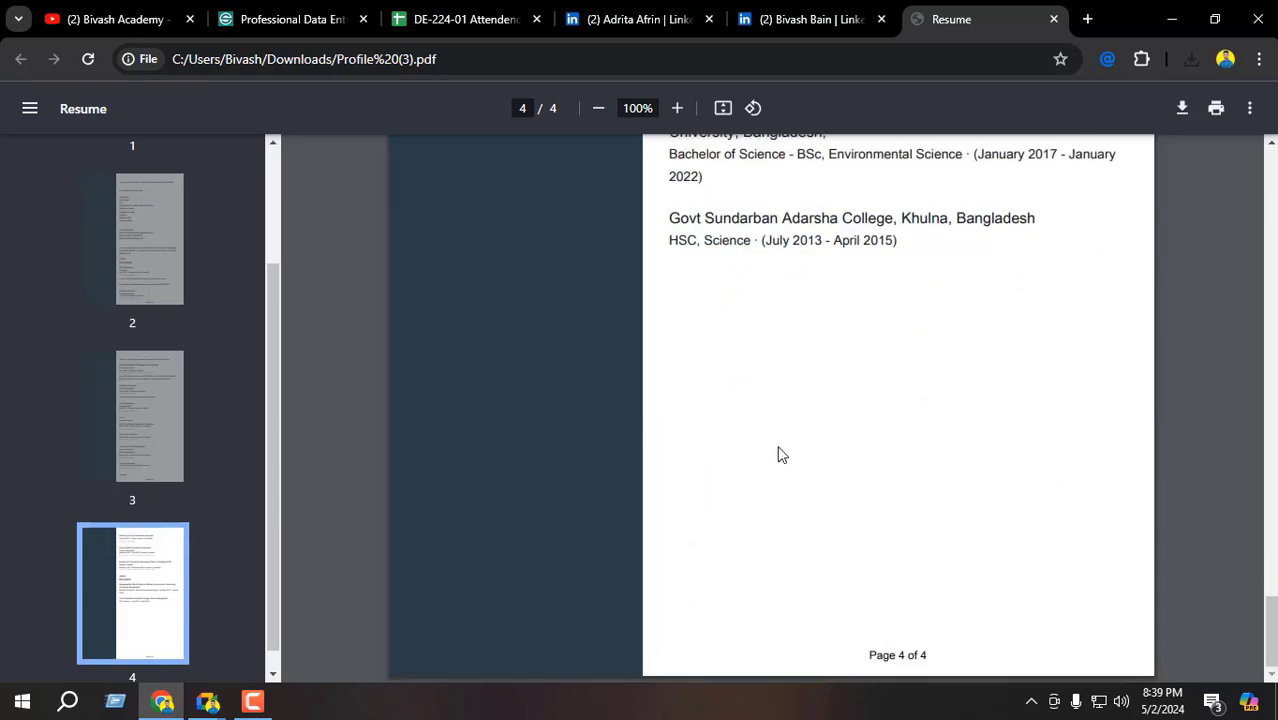
pyautogui.scroll(20, 778, 452)
pyautogui.scroll(10, 789, 455)
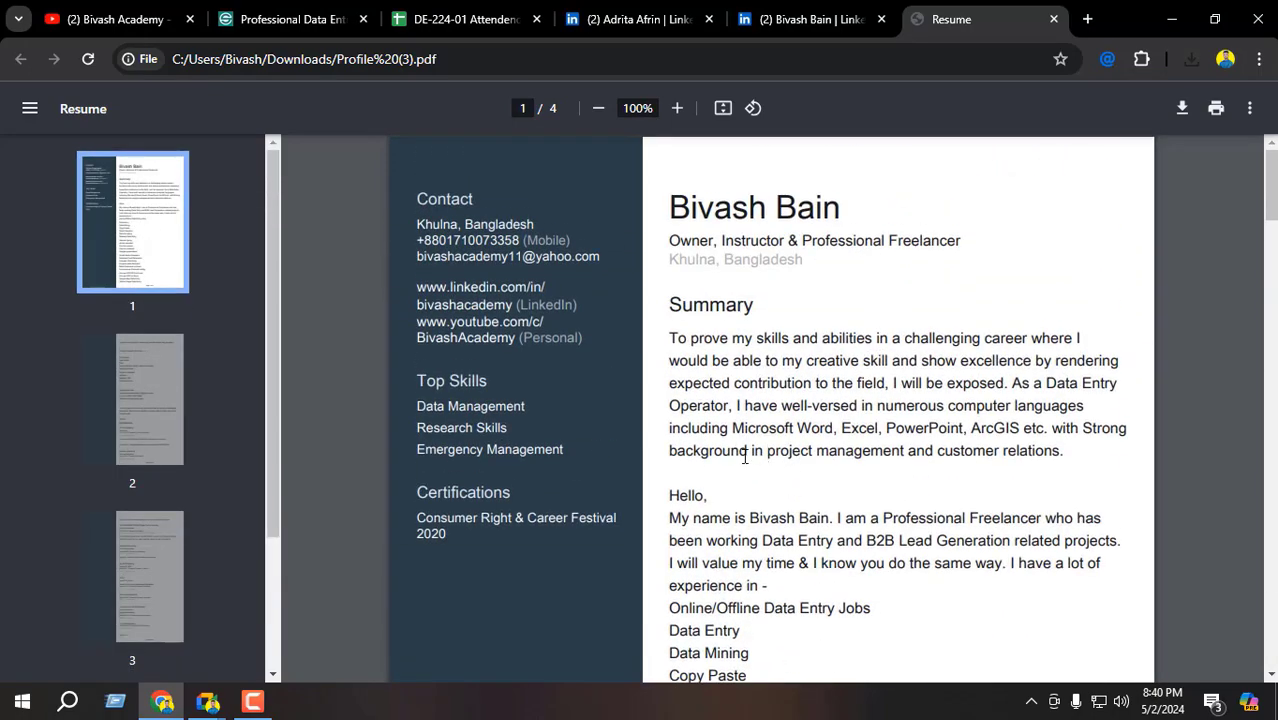
pyautogui.click(1054, 20)
# - Return to the student's LinkedIn profile and examine its highlights, activity, experience, education and skills sections
pyautogui.click(765, 16)
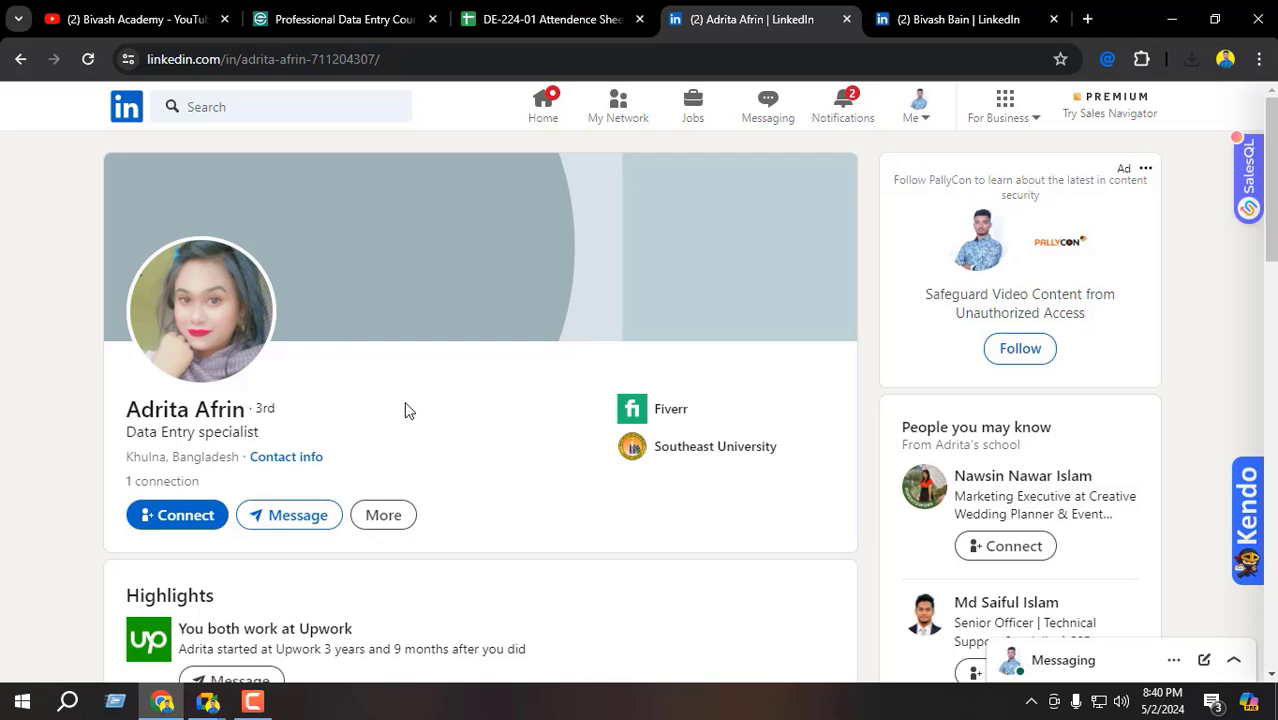
pyautogui.scroll(-5, 401, 393)
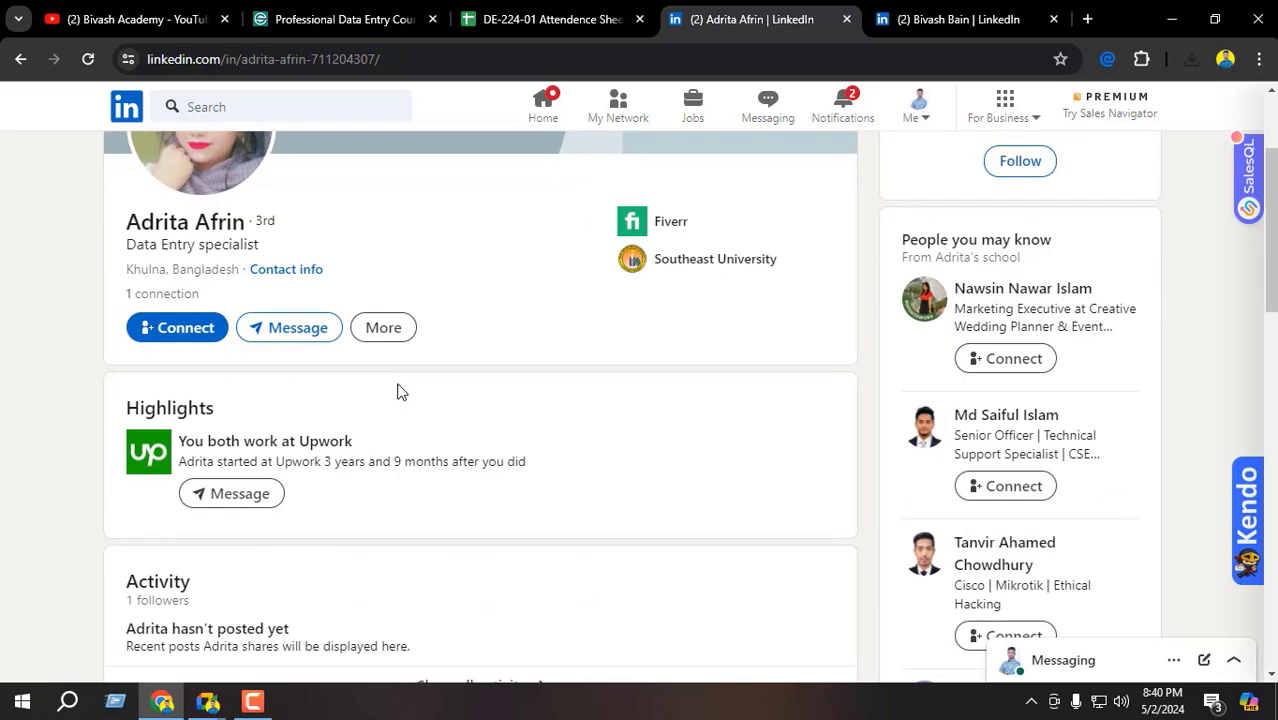
pyautogui.scroll(-3, 183, 502)
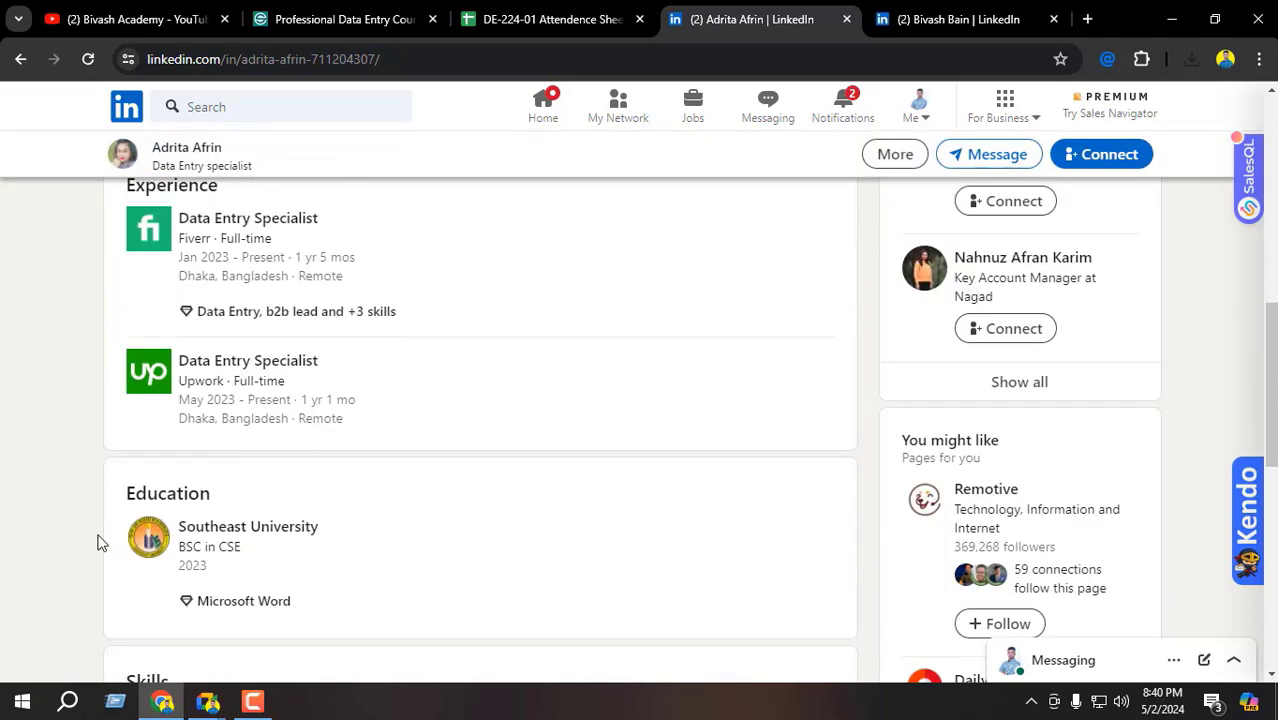
pyautogui.scroll(2, 228, 452)
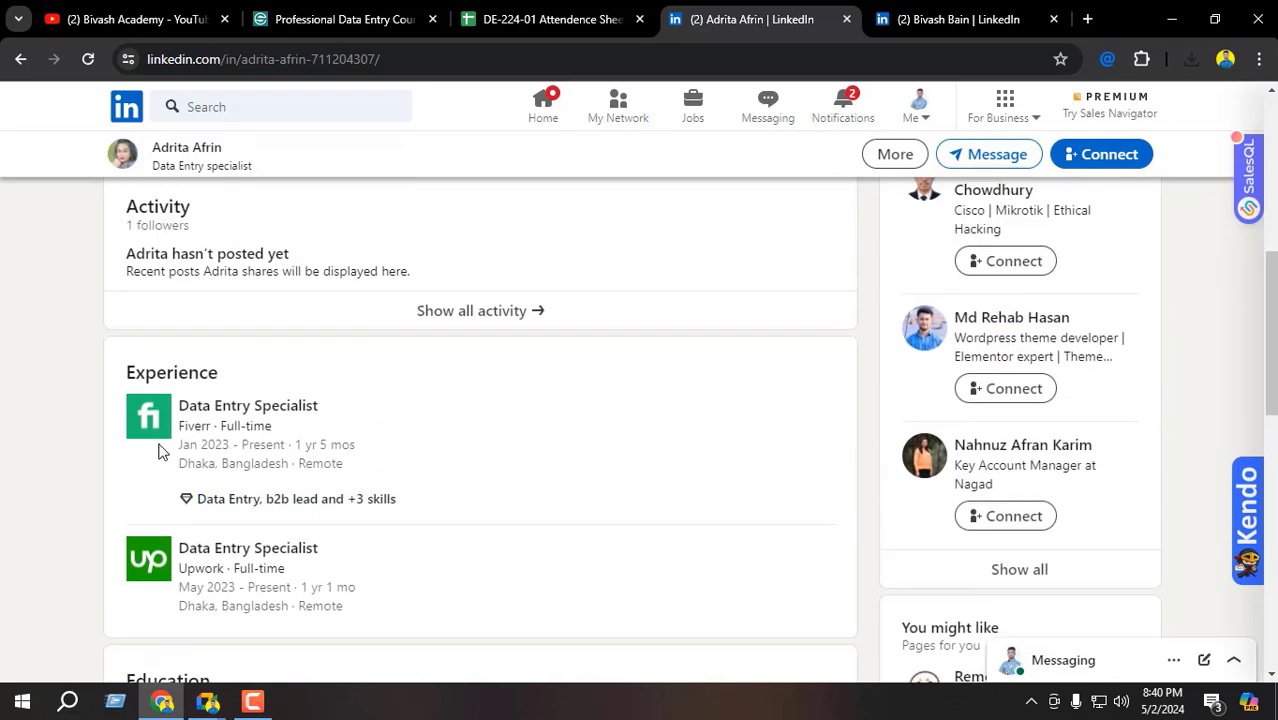
pyautogui.scroll(1, 158, 452)
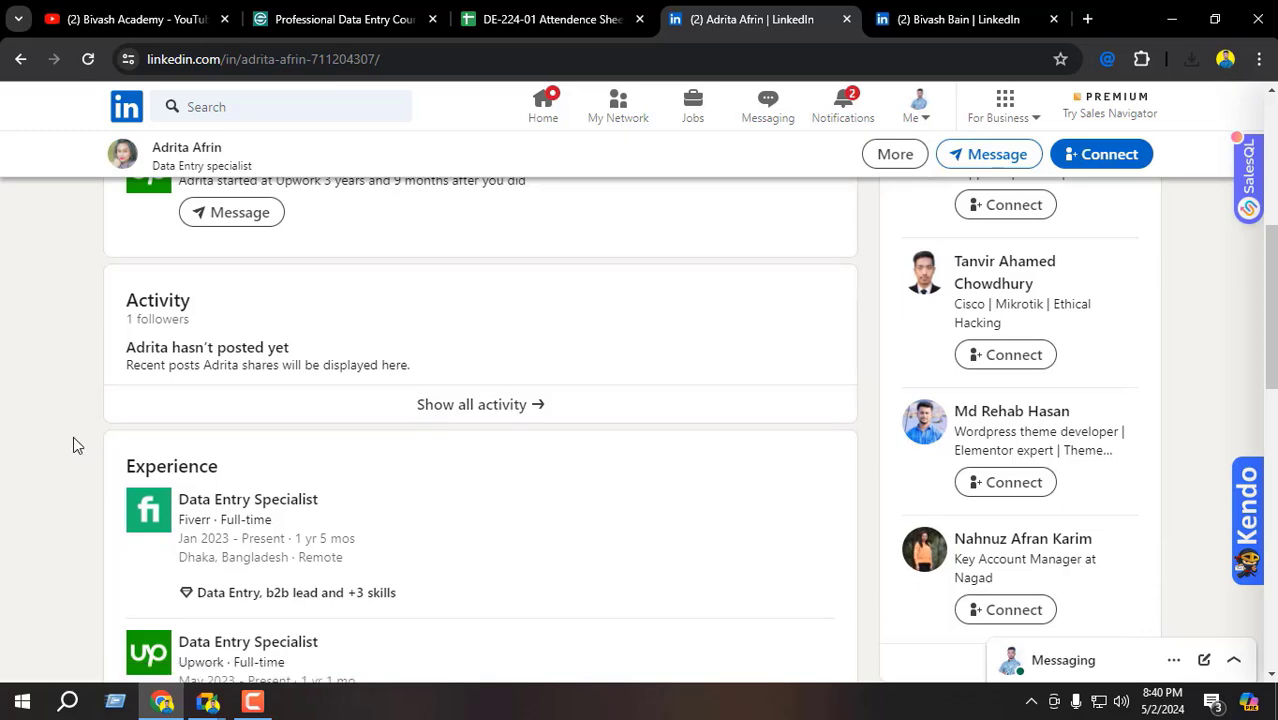
pyautogui.scroll(-2, 73, 437)
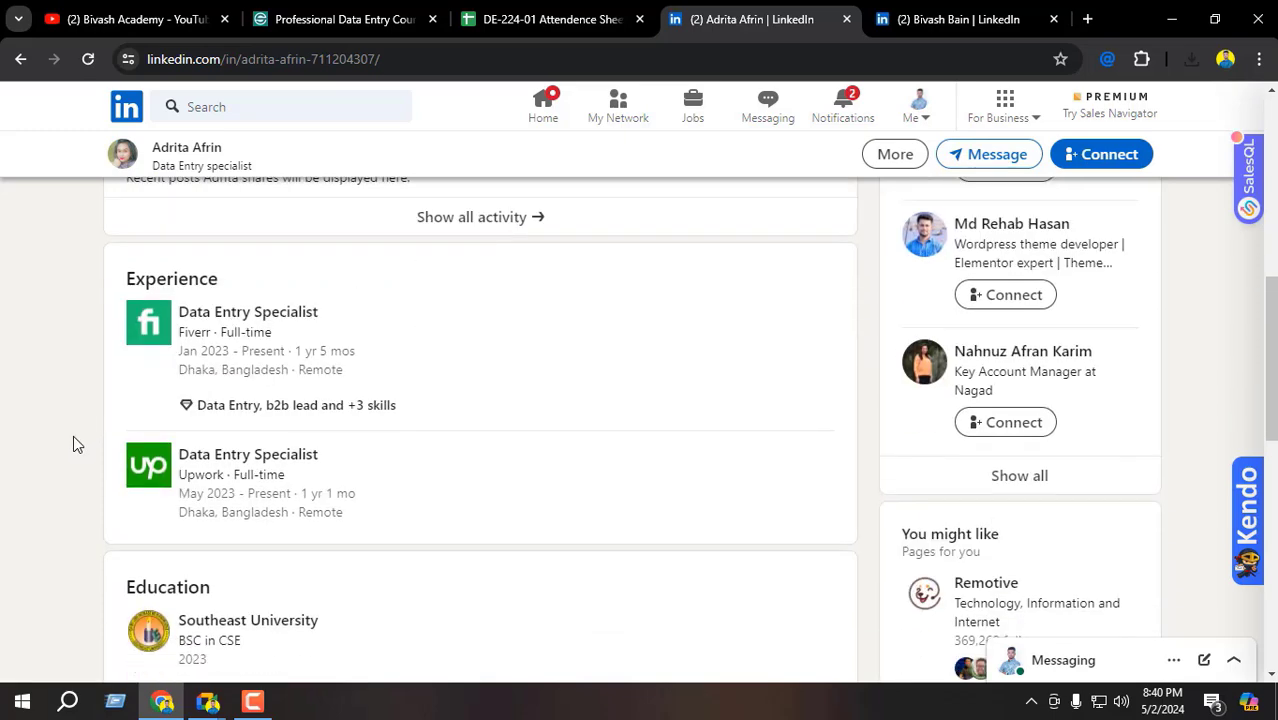
pyautogui.scroll(-2, 239, 240)
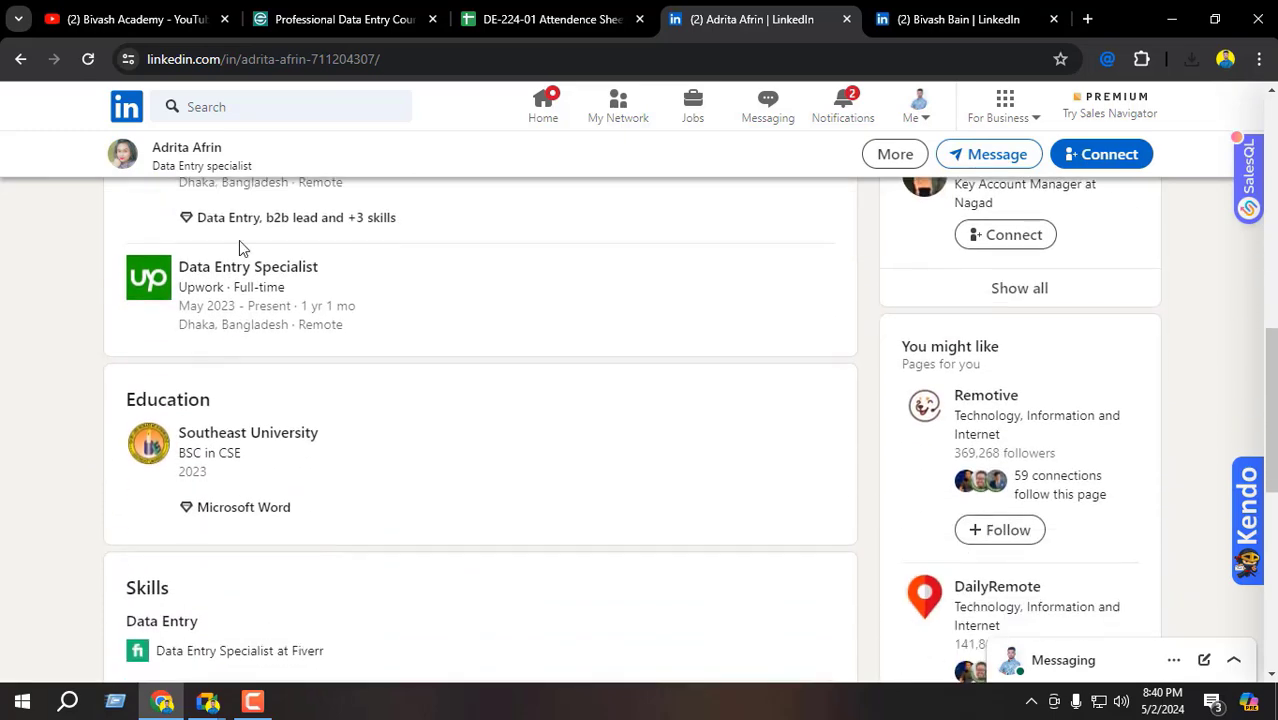
pyautogui.scroll(7, 267, 335)
# - Open the section picker for adding to your own LinkedIn profile and look through the Core and Additional options
pyautogui.click(916, 10)
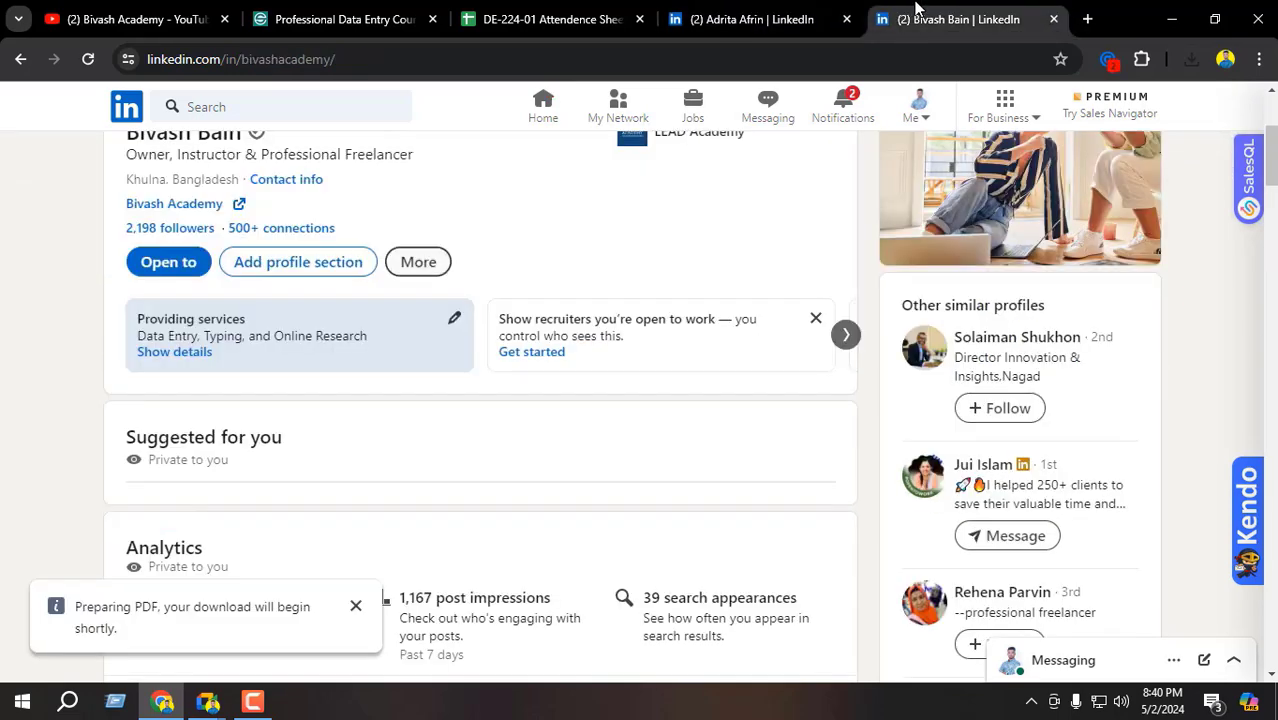
pyautogui.scroll(3, 354, 354)
pyautogui.scroll(-2, 354, 354)
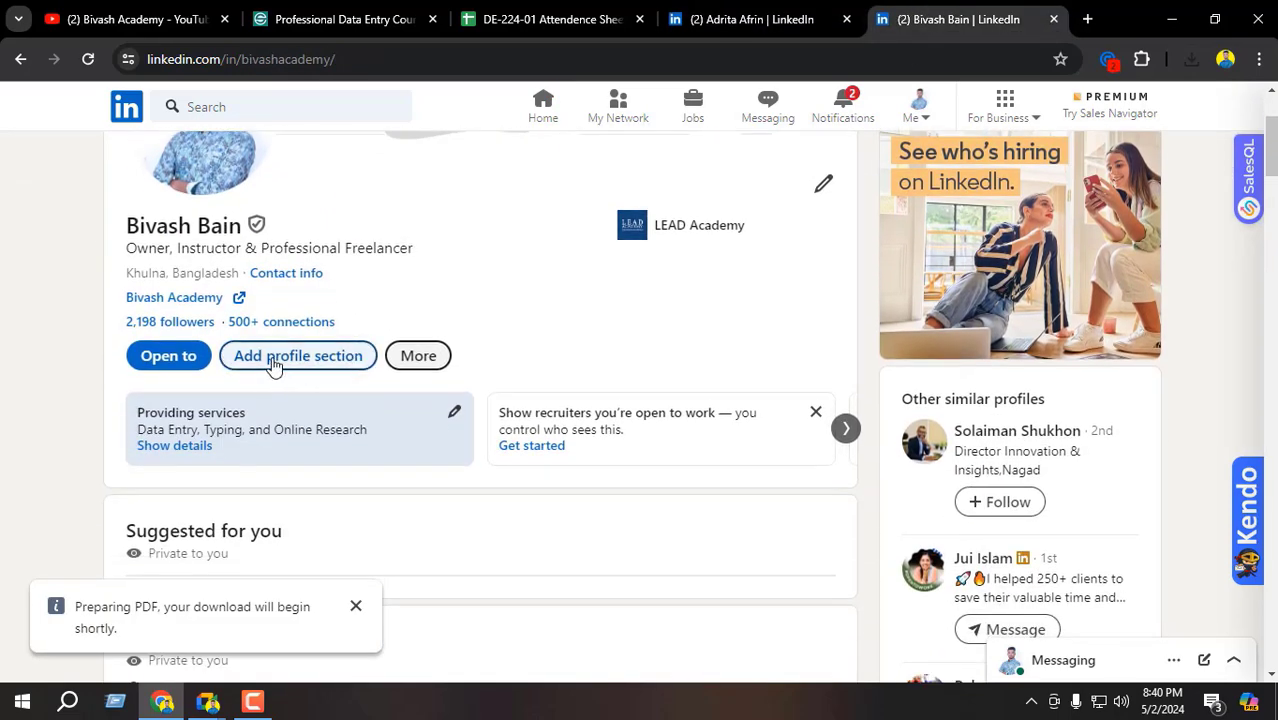
pyautogui.click(292, 362)
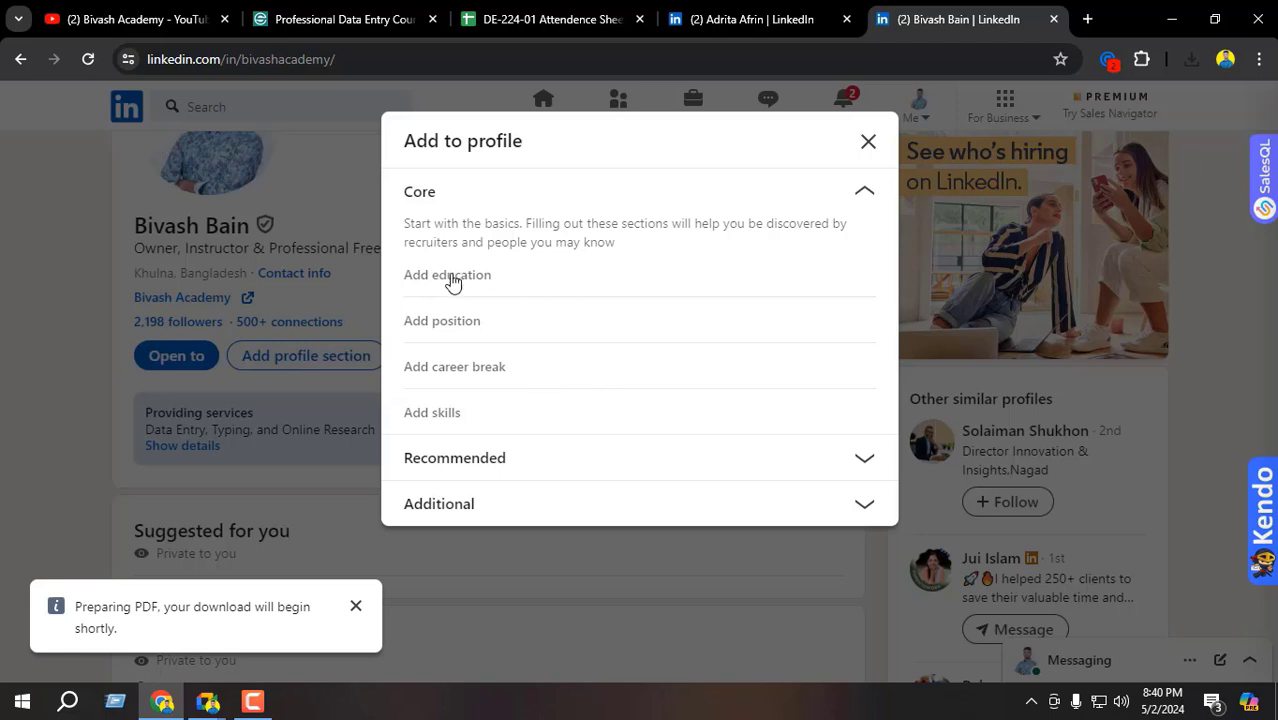
pyautogui.click(850, 202)
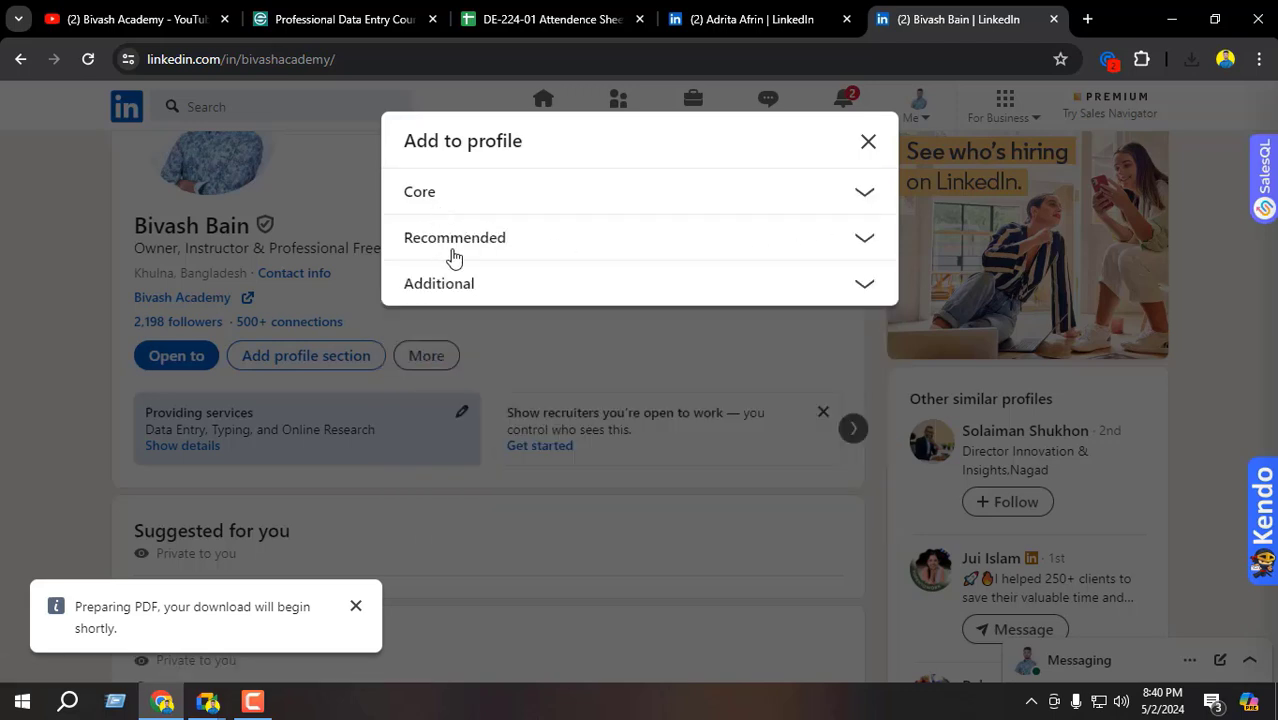
pyautogui.click(848, 287)
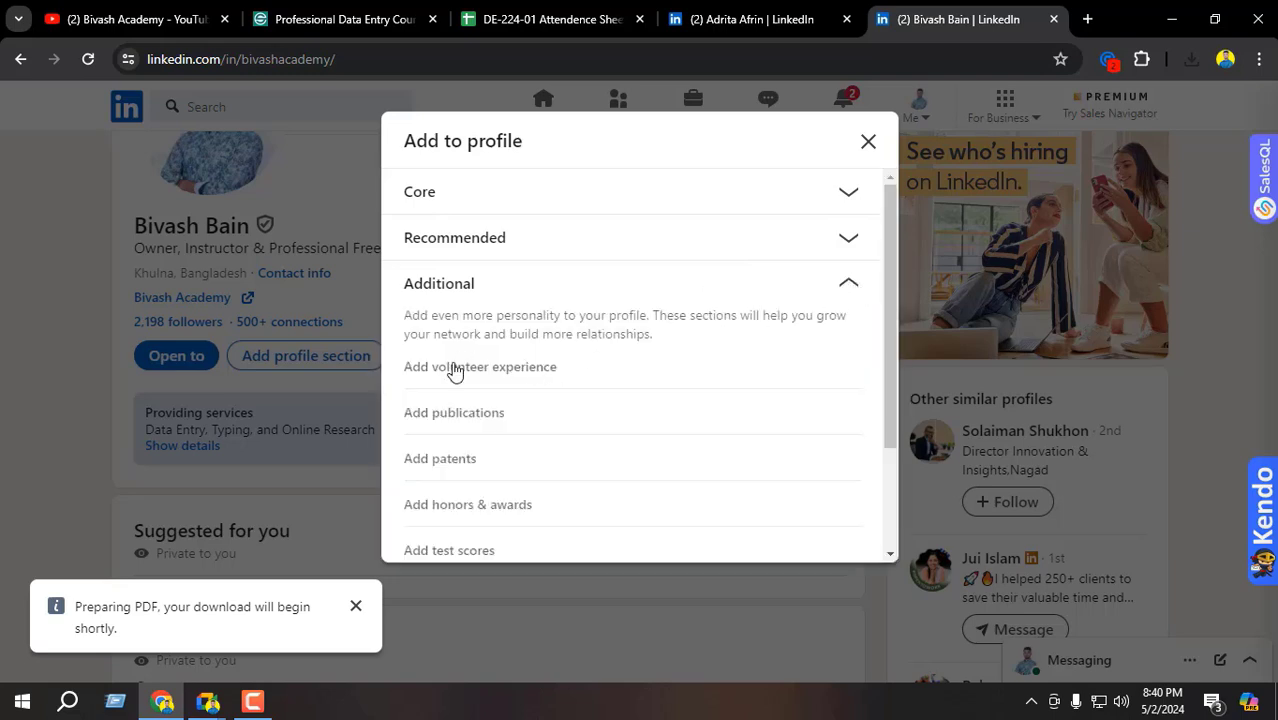
pyautogui.scroll(-2, 460, 375)
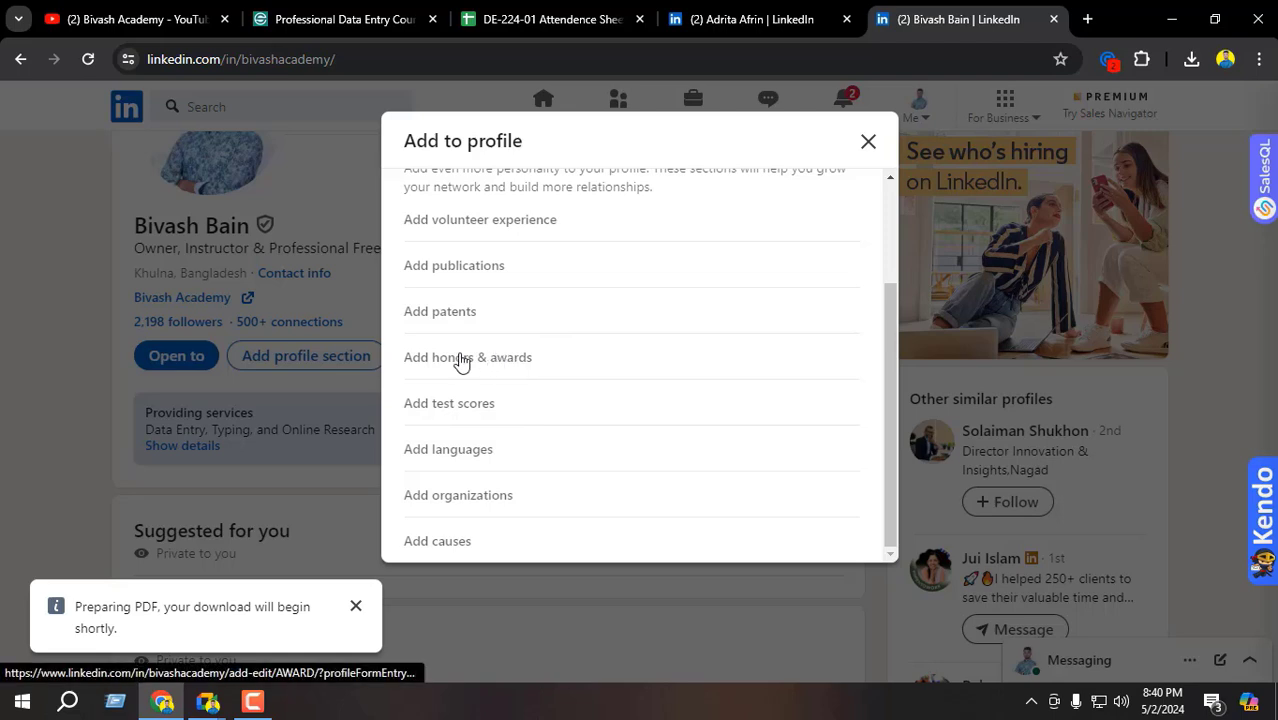
# - Open the form for adding an organization, look over its fields down to the description and close it without saving
pyautogui.click(482, 505)
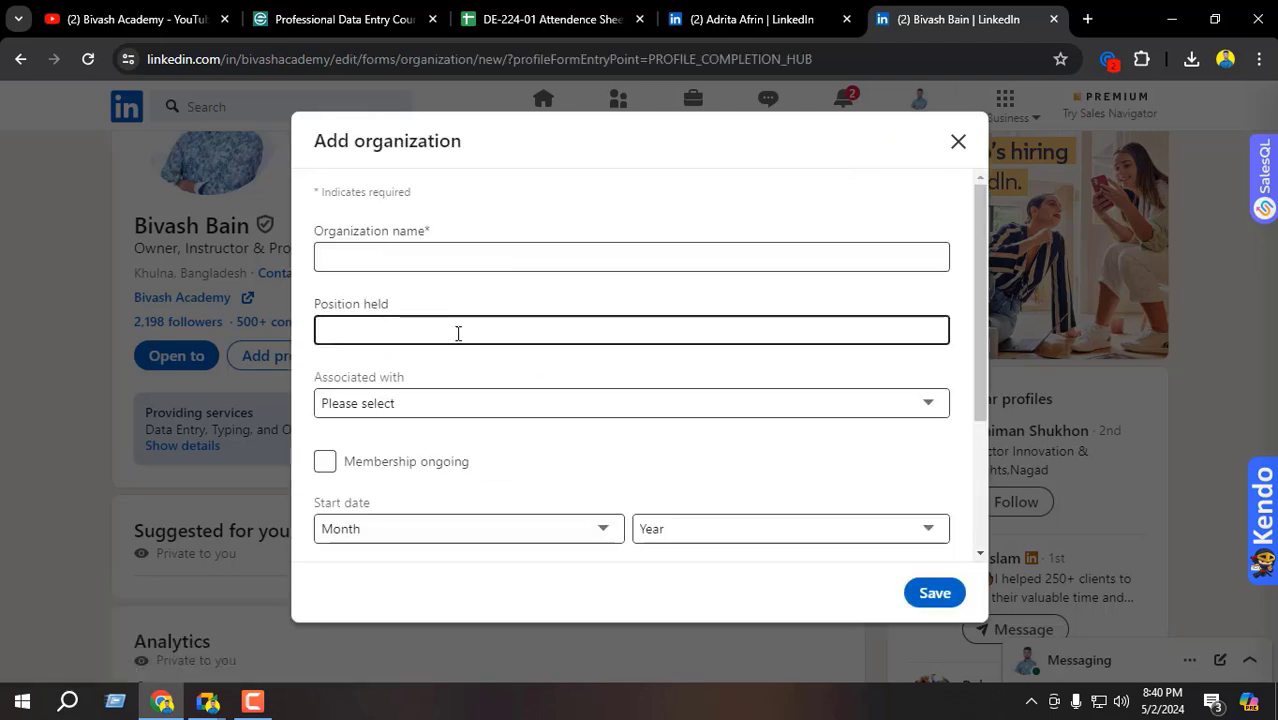
pyautogui.scroll(-1, 420, 280)
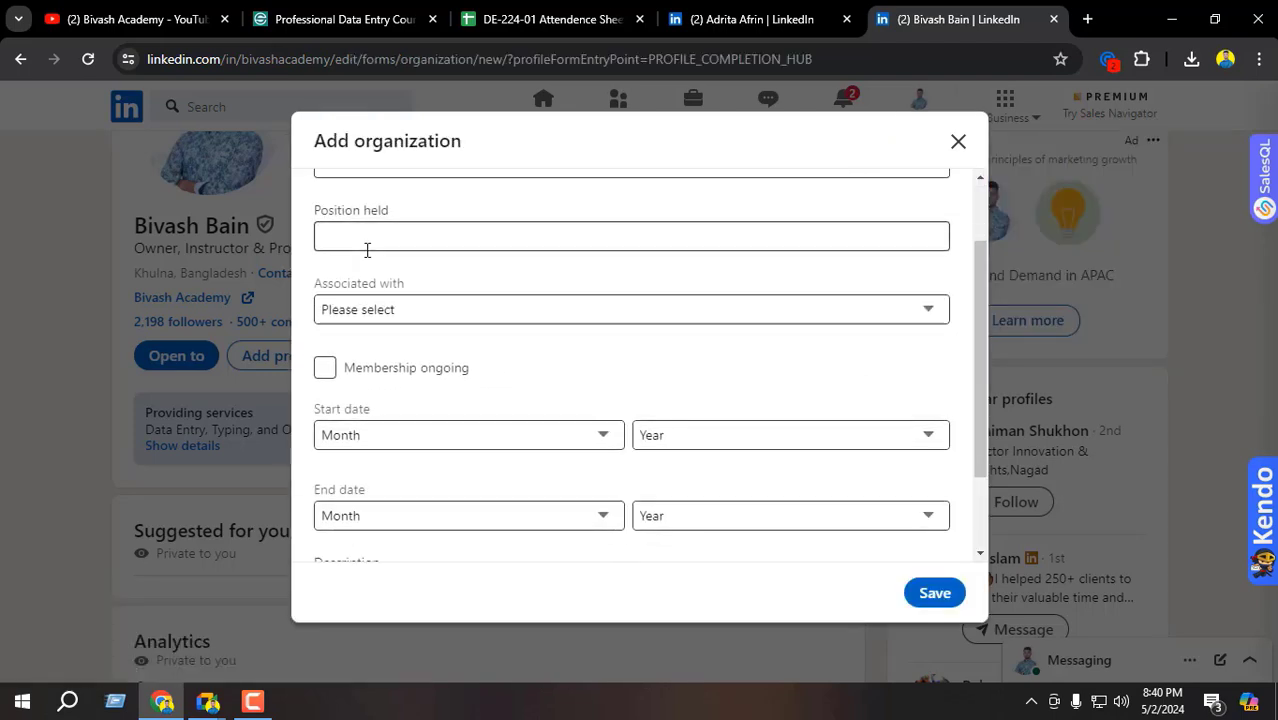
pyautogui.scroll(-1, 446, 463)
pyautogui.scroll(-1, 446, 463)
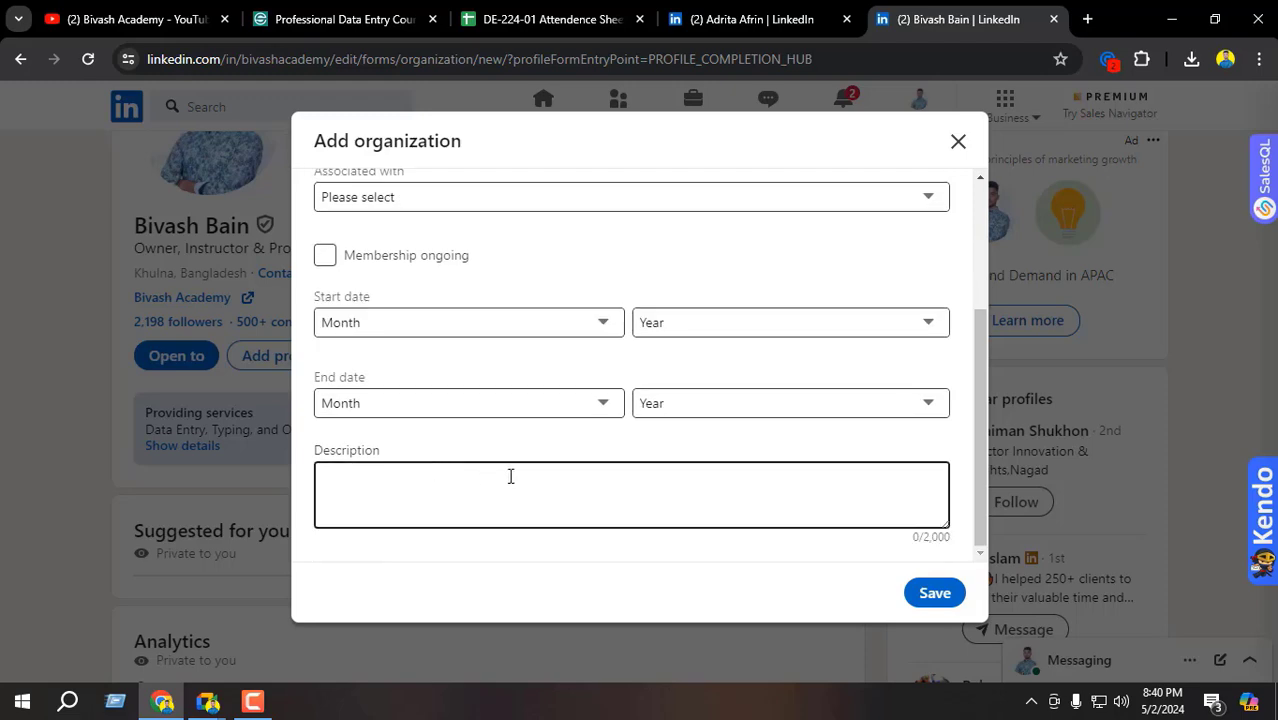
pyautogui.scroll(3, 456, 526)
pyautogui.click(958, 141)
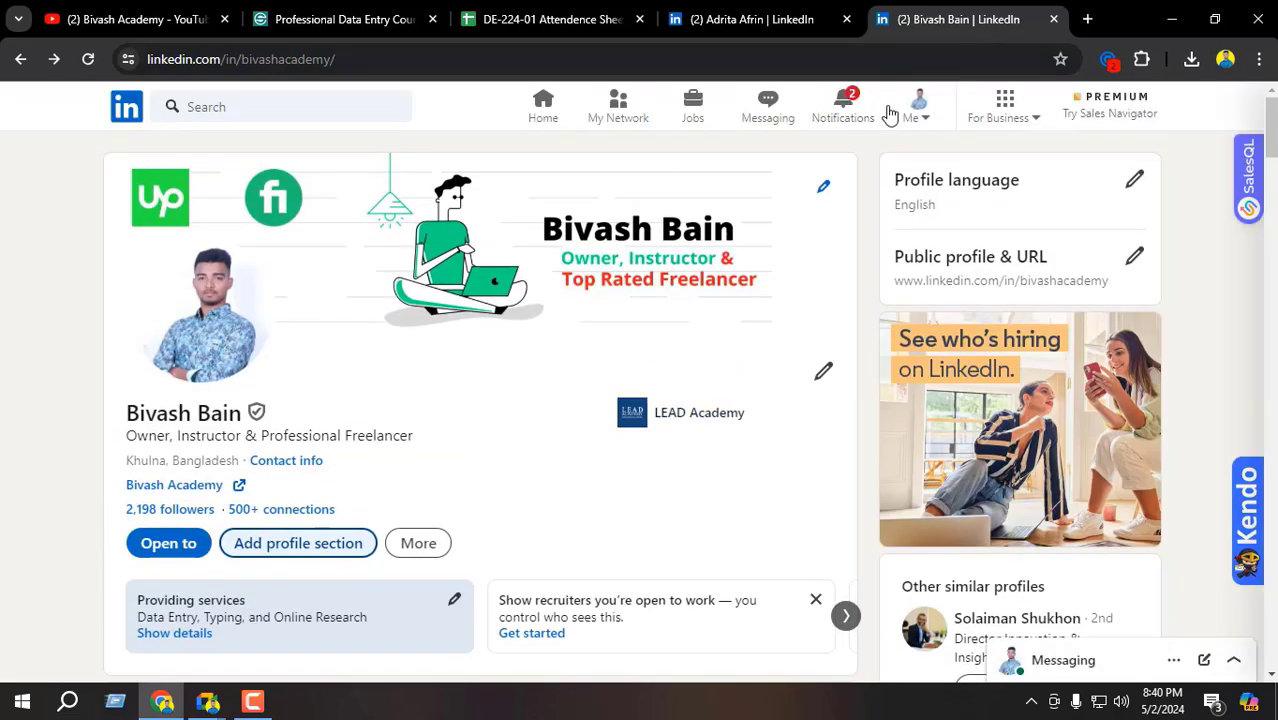
# - Look over the top of the student's LinkedIn profile again and briefly check the Google Meet call
pyautogui.click(752, 19)
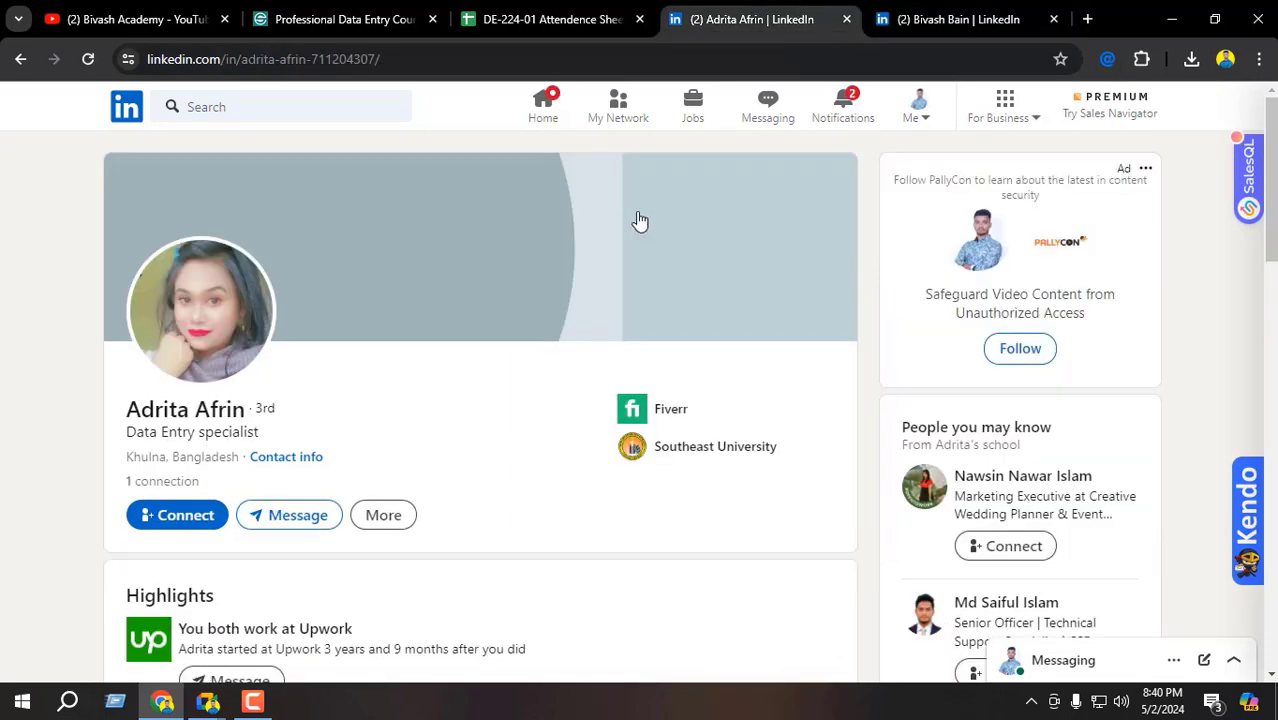
pyautogui.scroll(-2, 290, 377)
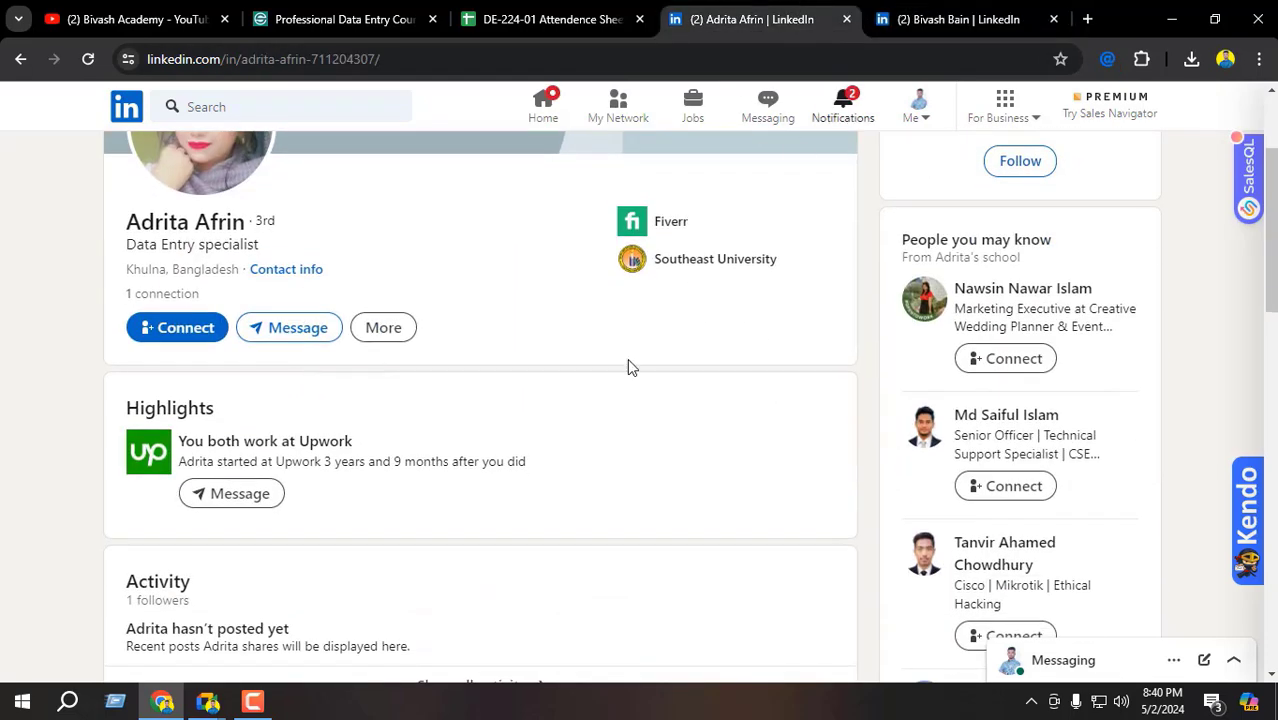
pyautogui.click(208, 700)
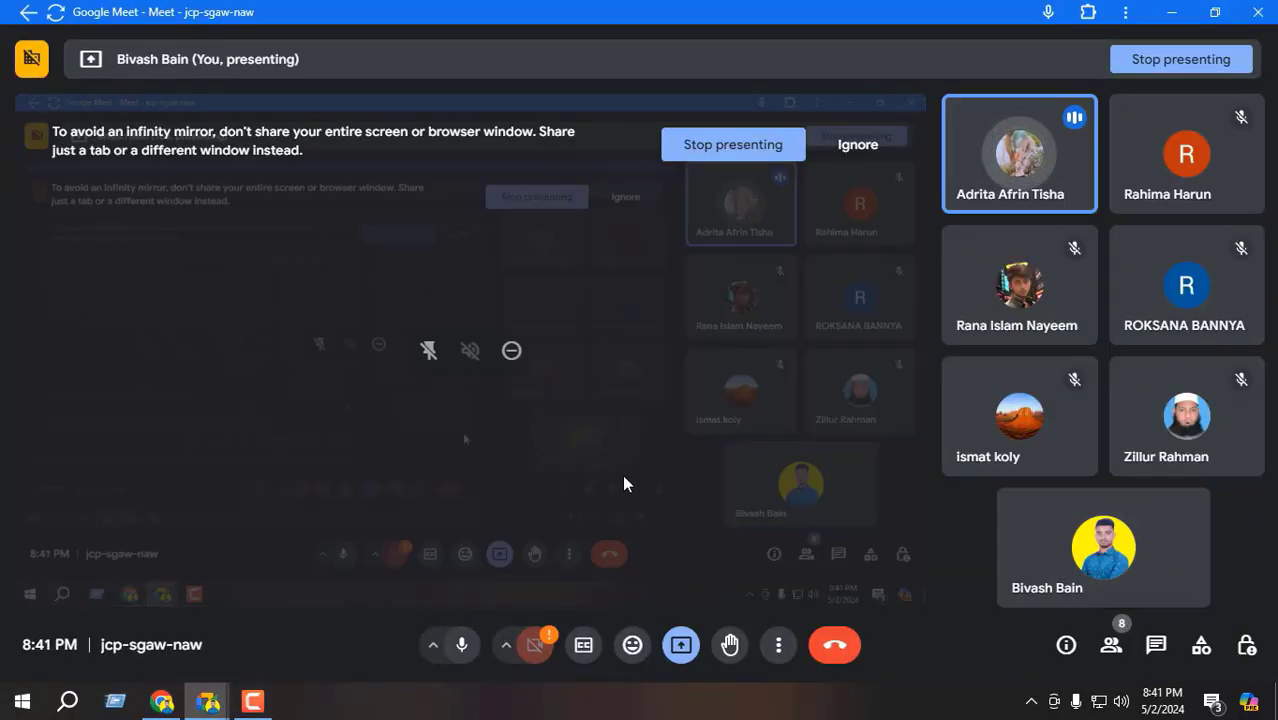
pyautogui.click(162, 701)
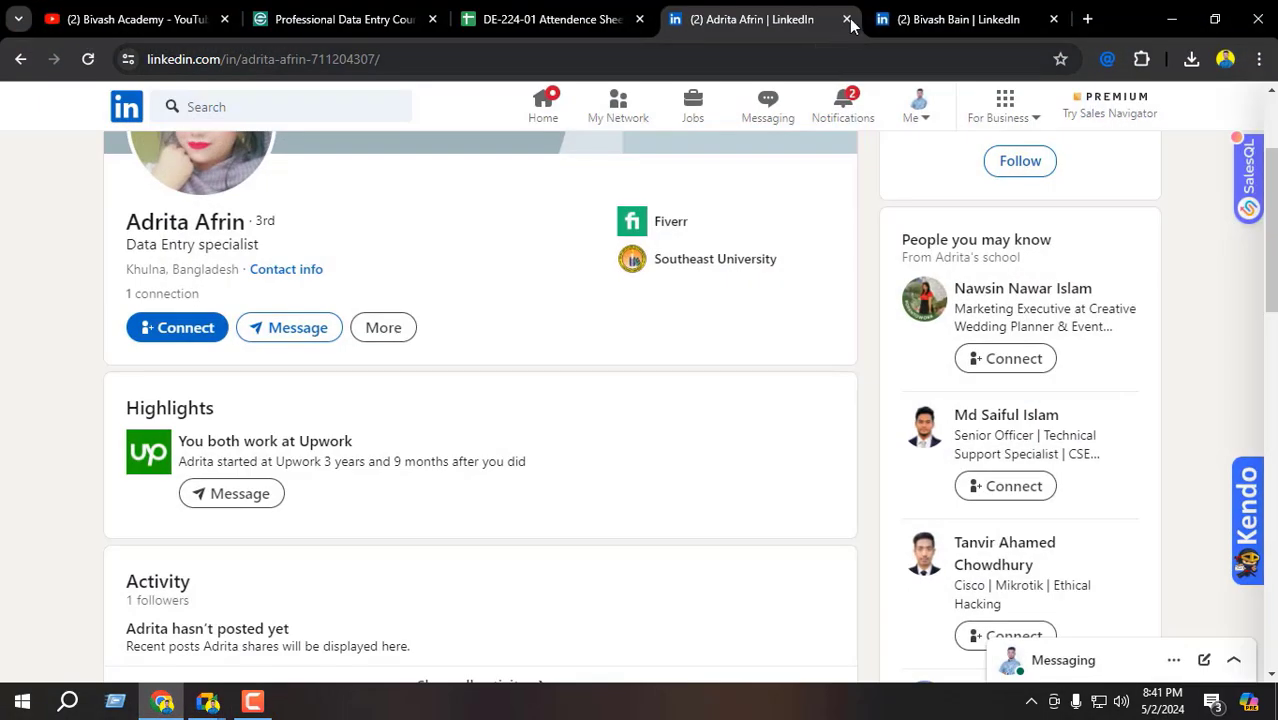
# - Copy the web address of your own LinkedIn profile and send it as an in-call message in Google Meet
pyautogui.click(930, 19)
pyautogui.click(392, 60)
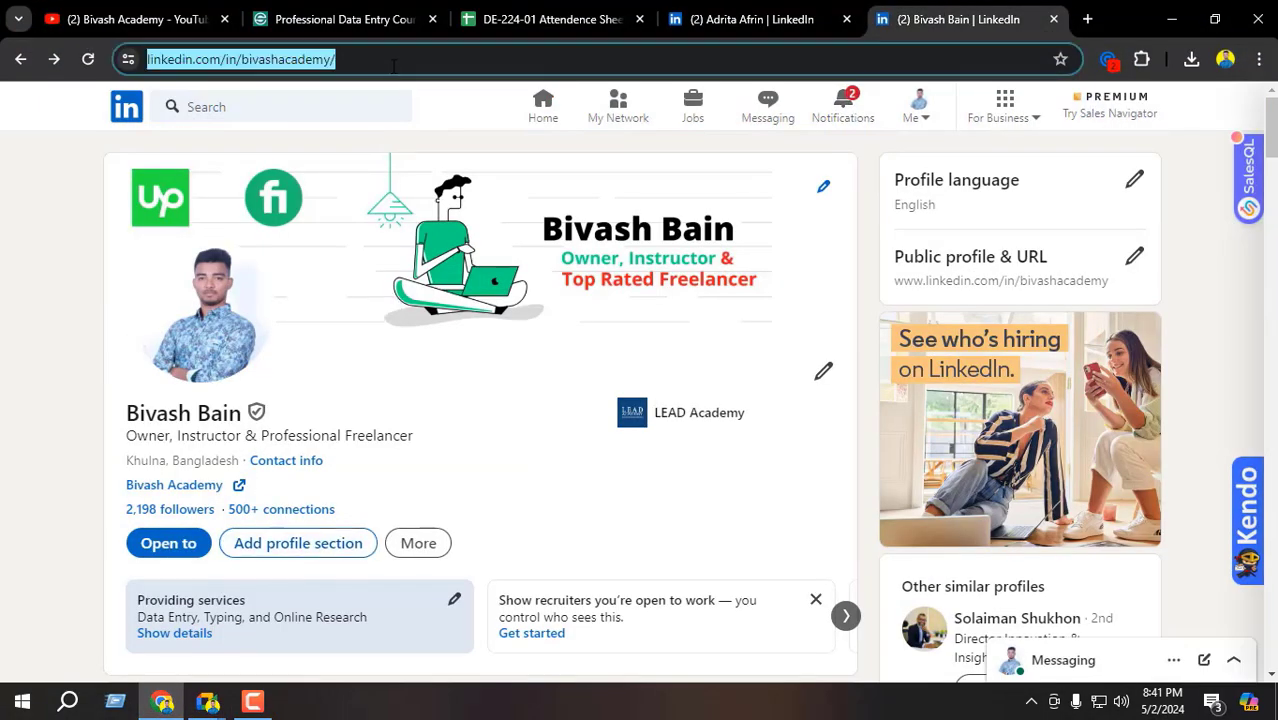
pyautogui.rightClick(390, 62)
pyautogui.click(464, 237)
pyautogui.click(208, 701)
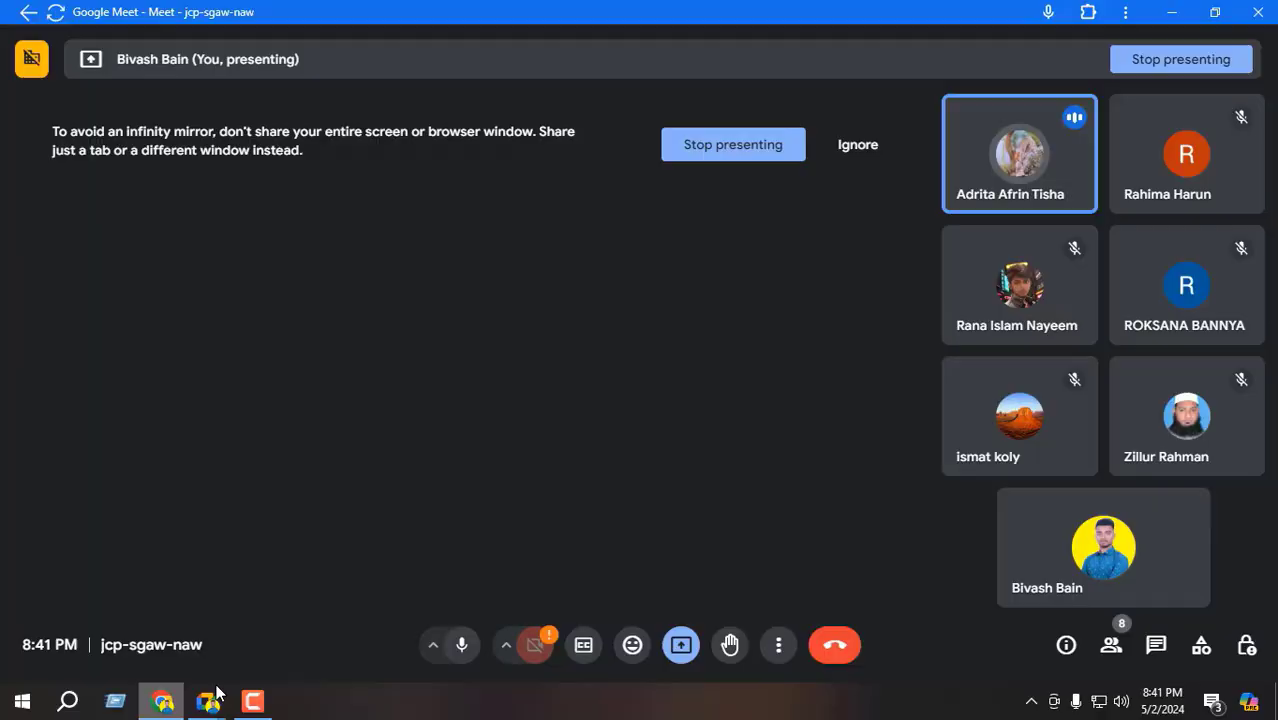
pyautogui.click(1156, 645)
pyautogui.hotkey('ctrl', 'v')
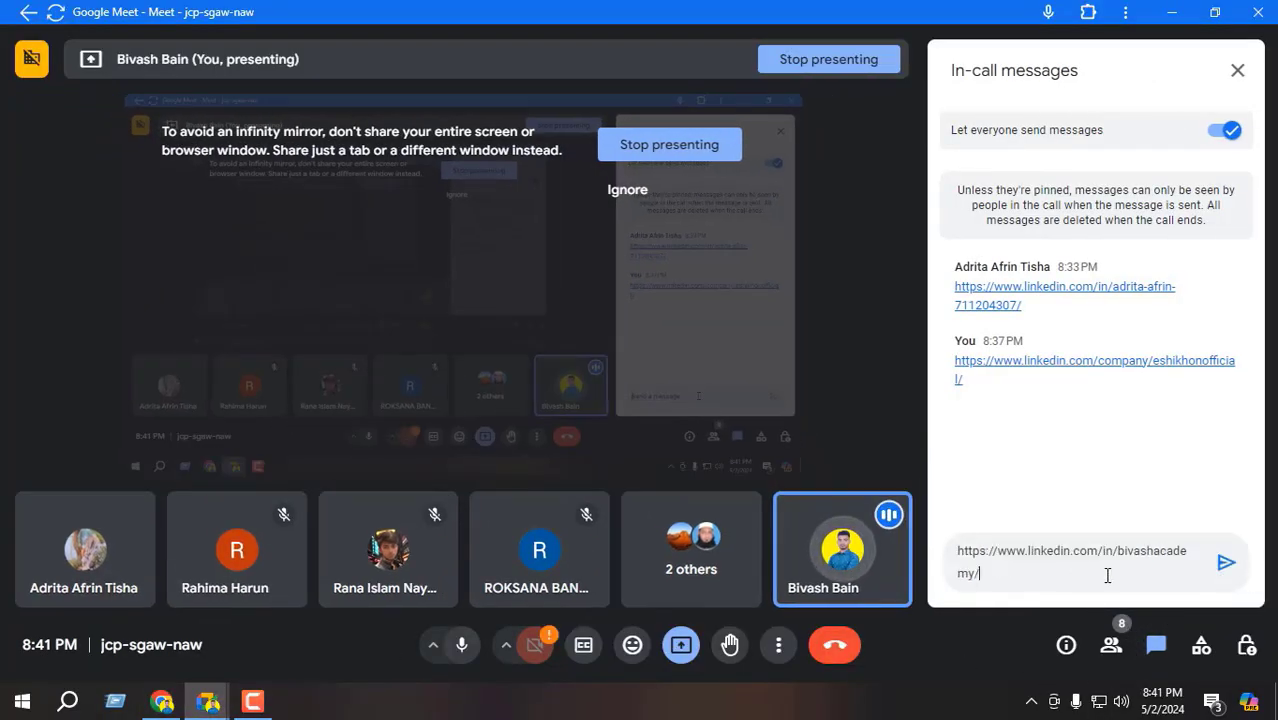
pyautogui.click(1224, 568)
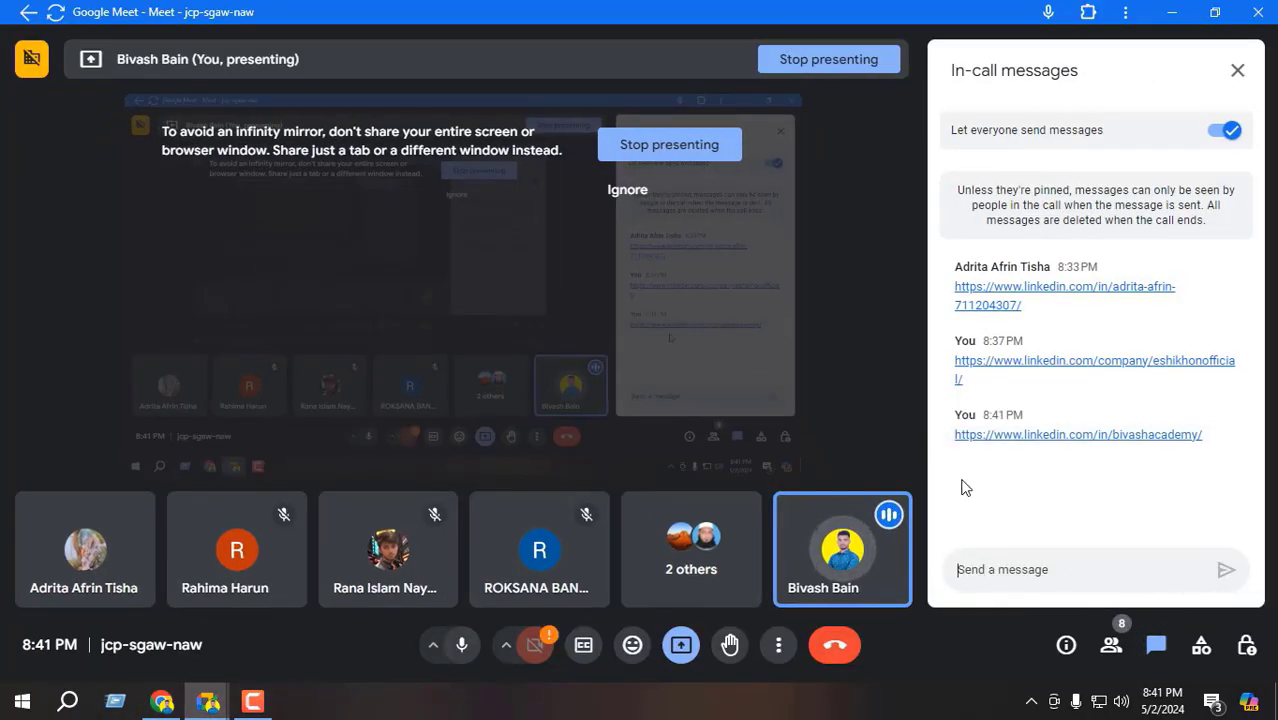
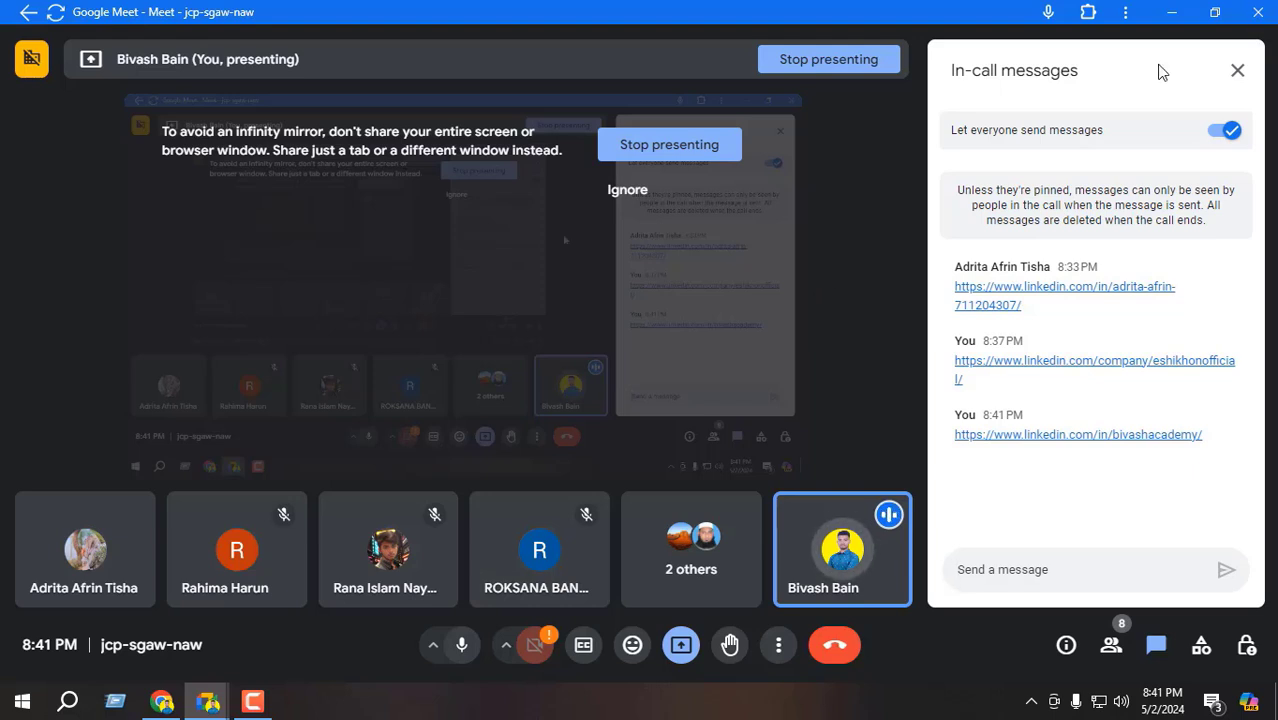
# - Admit the waiting participant to the call, close the in-call messages and show the list of people
pyautogui.click(1222, 82)
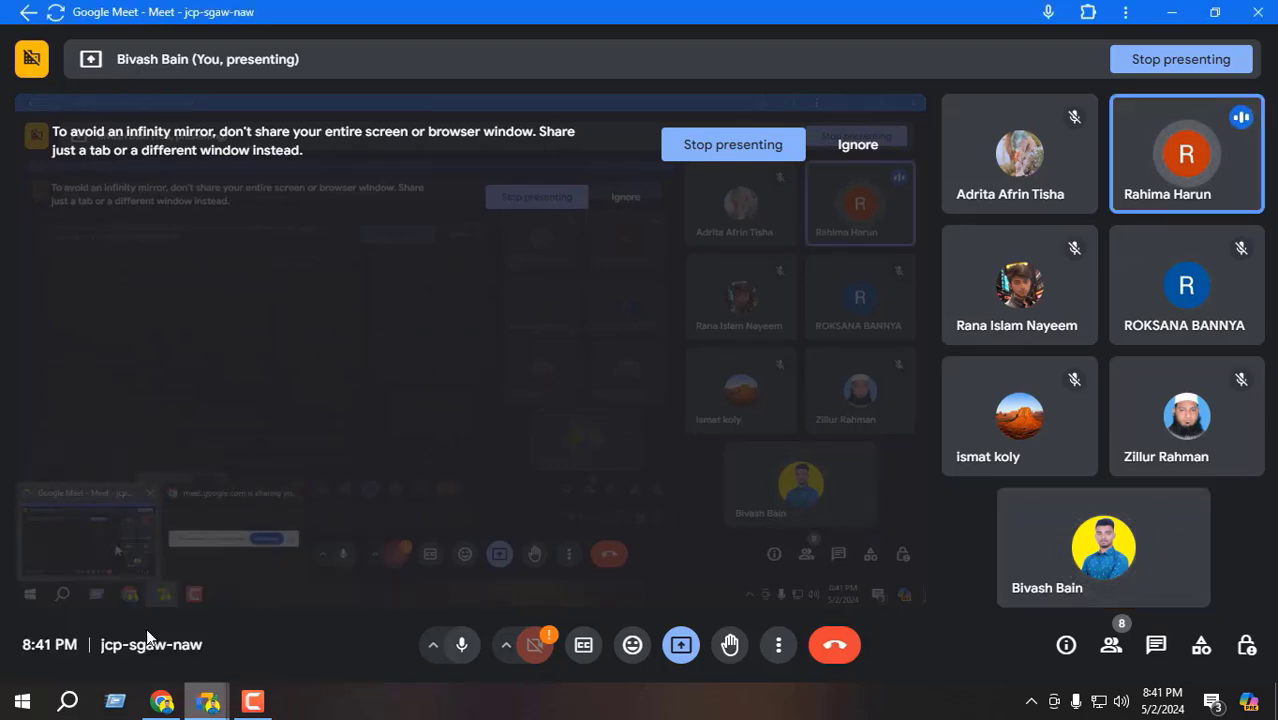
pyautogui.click(1156, 645)
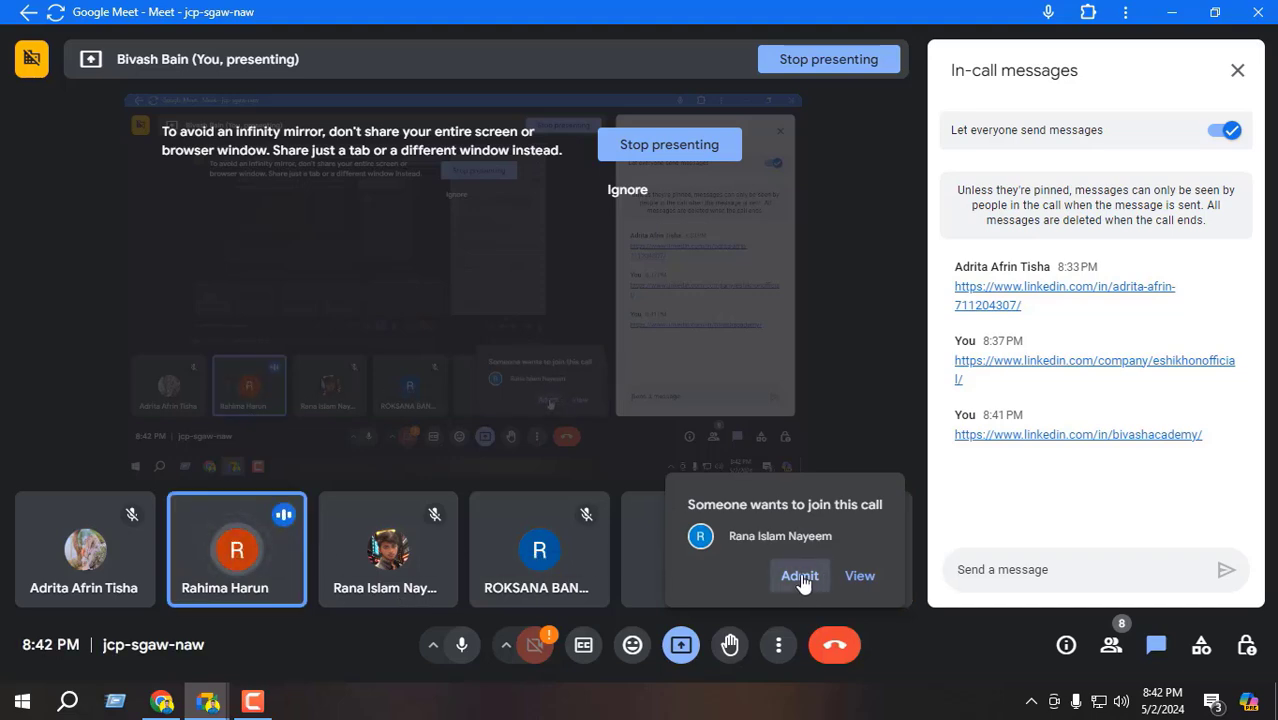
pyautogui.click(800, 576)
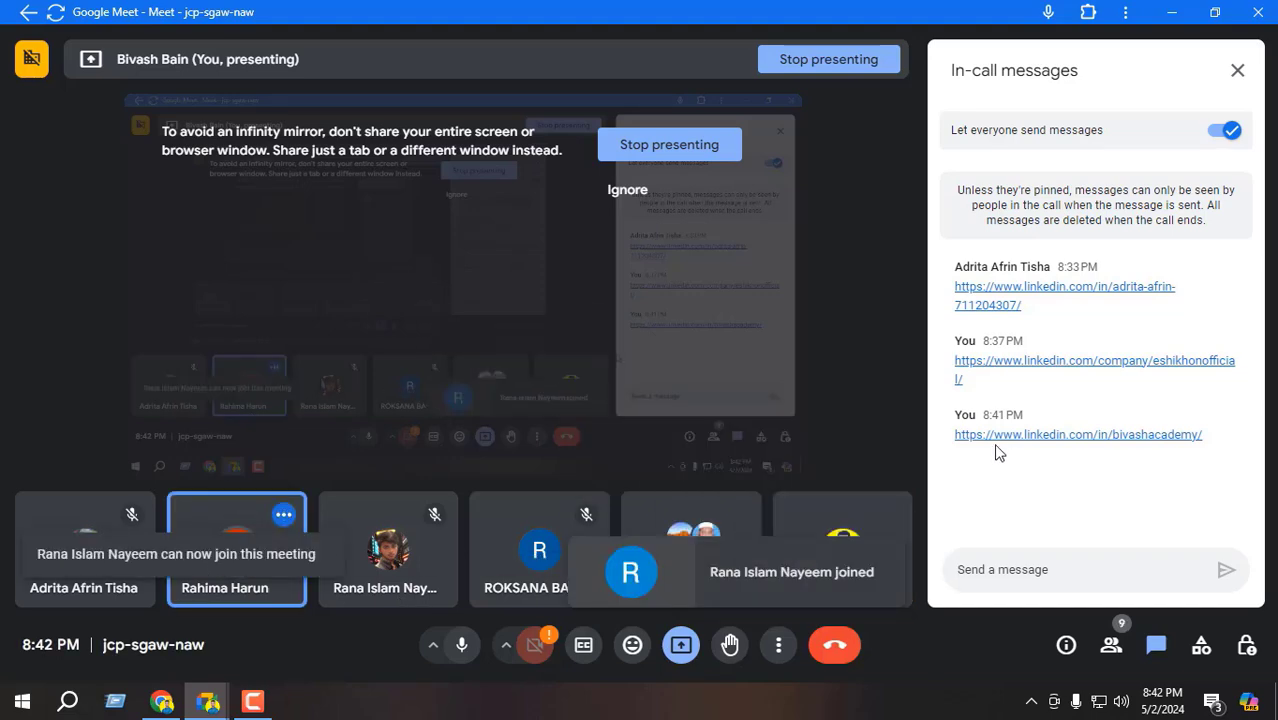
pyautogui.click(1237, 70)
pyautogui.click(1108, 648)
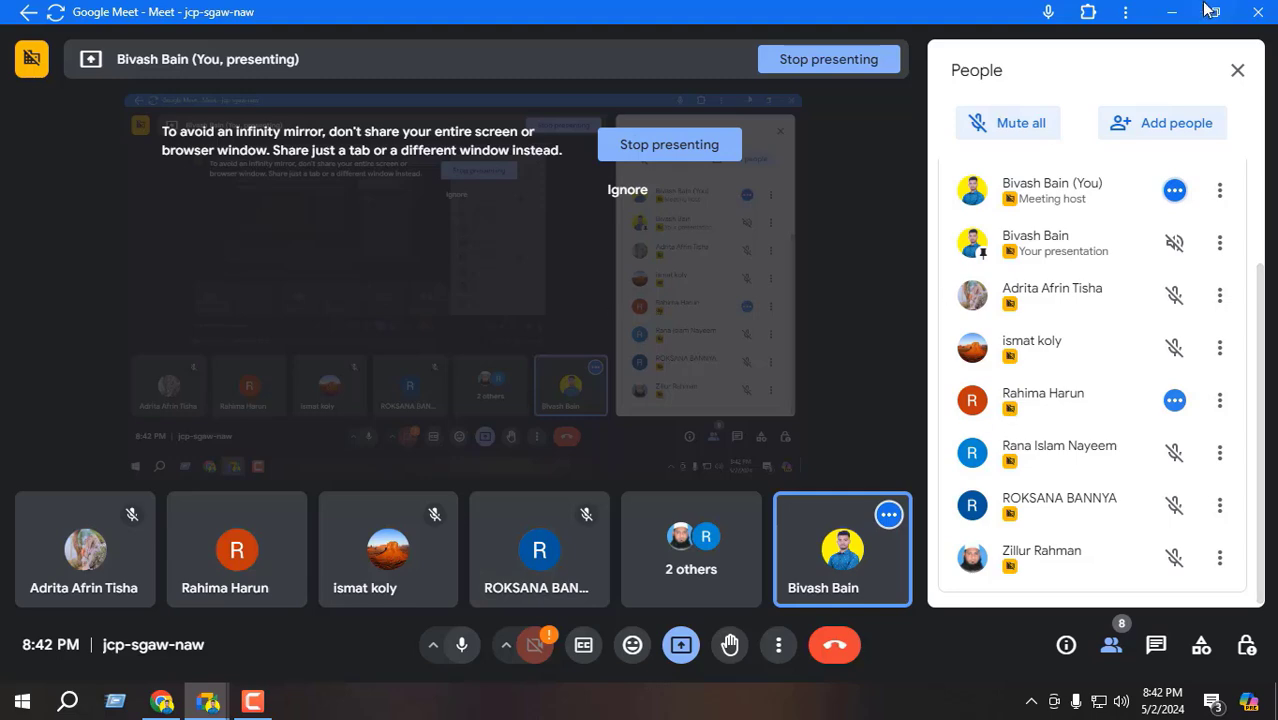
# - Minimize Google Meet, open the Word document DE-224-01 from the desktop and look through it to the last page
pyautogui.click(1171, 13)
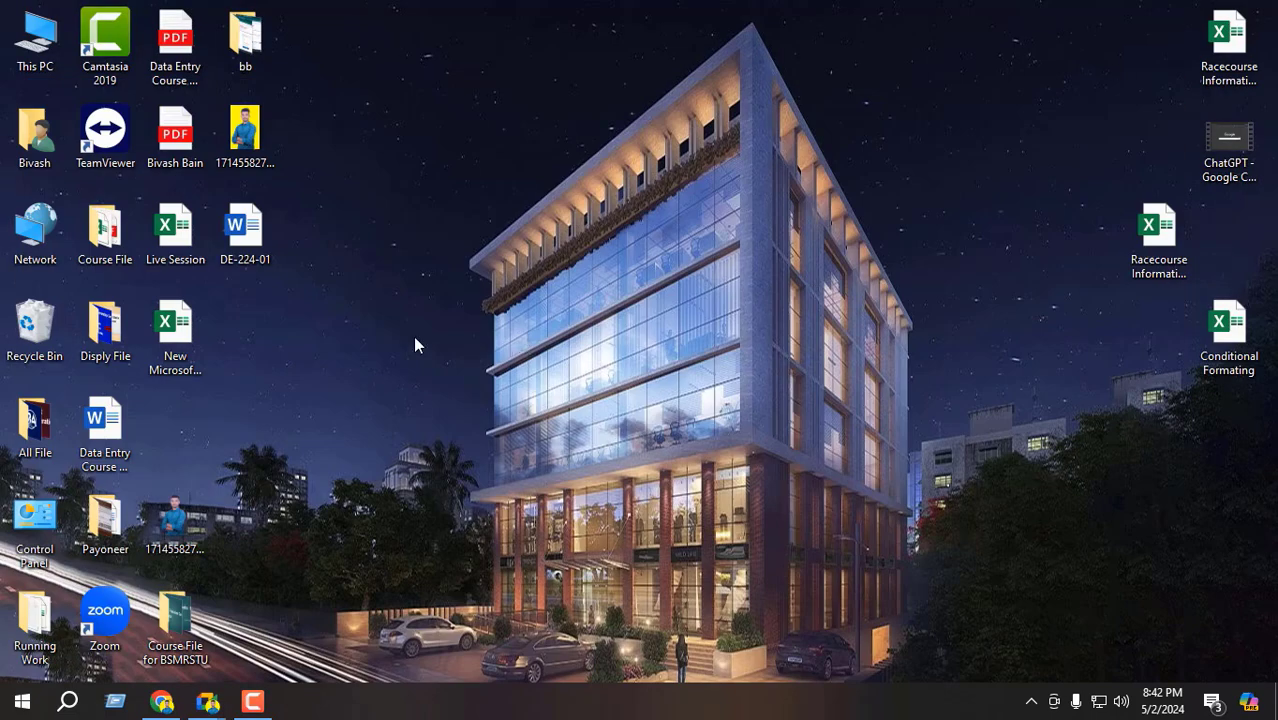
pyautogui.doubleClick(241, 240)
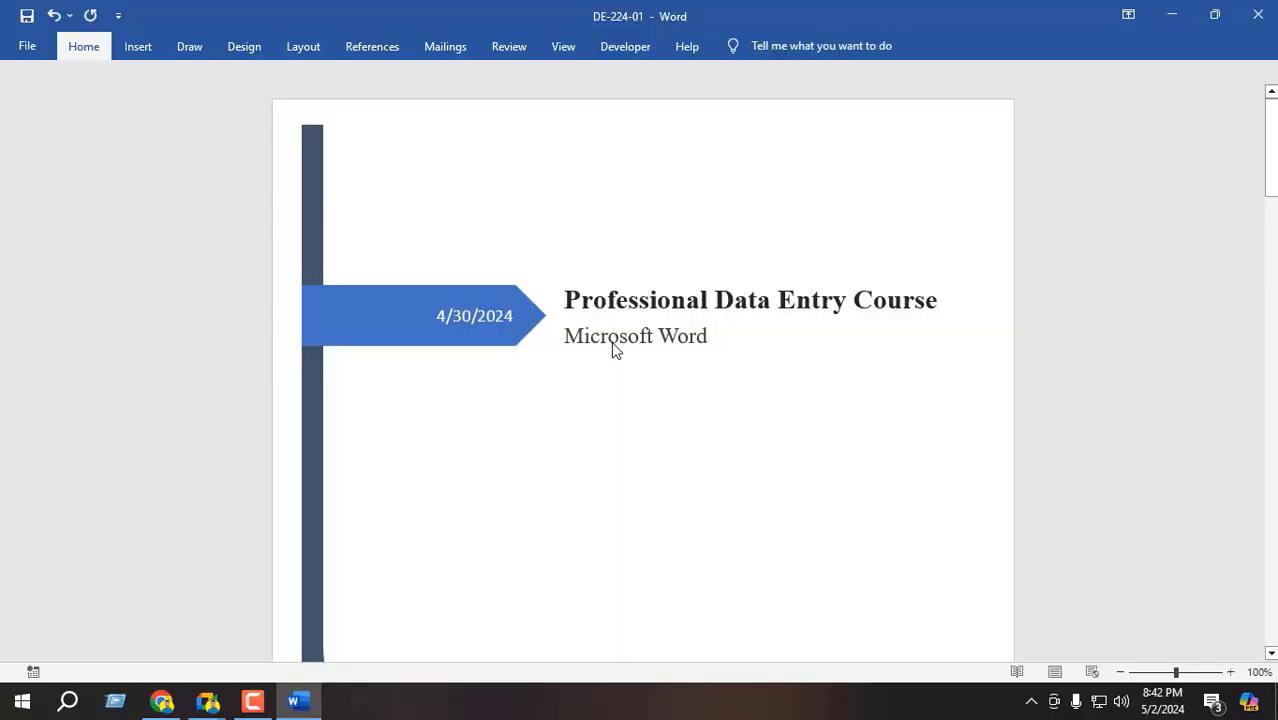
pyautogui.scroll(-10, 611, 345)
pyautogui.scroll(-20, 620, 371)
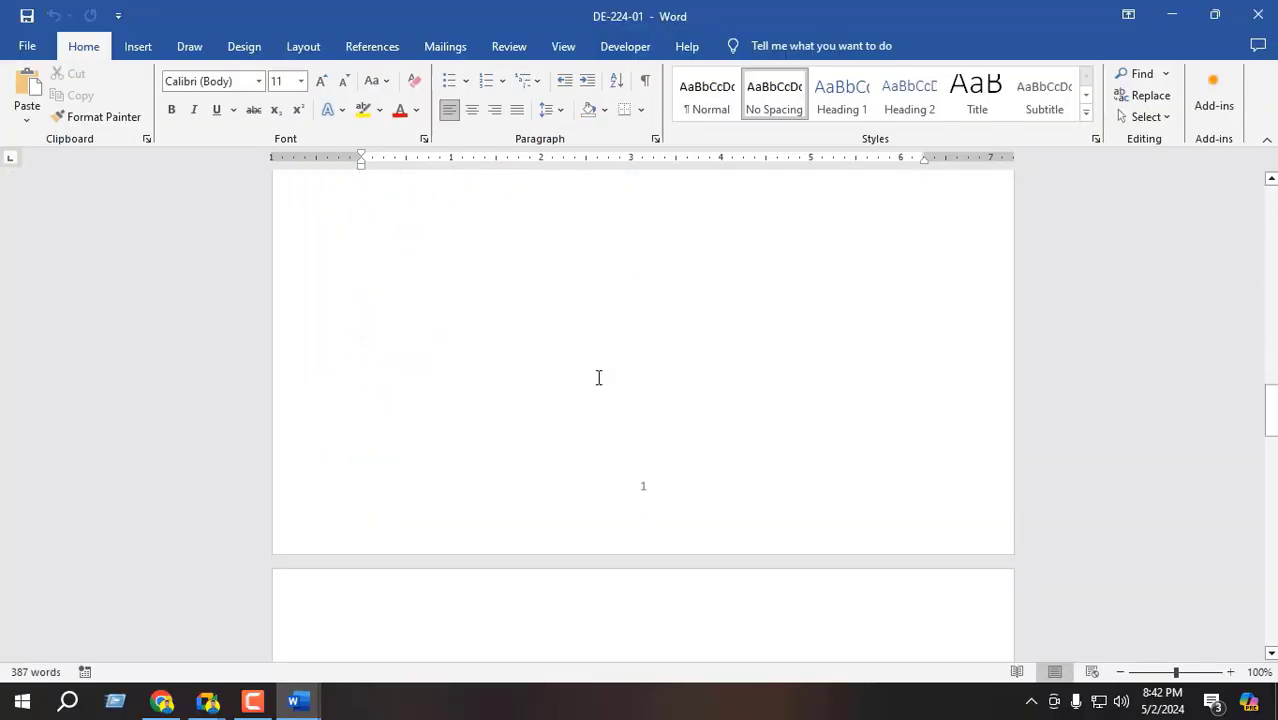
pyautogui.scroll(-3, 632, 345)
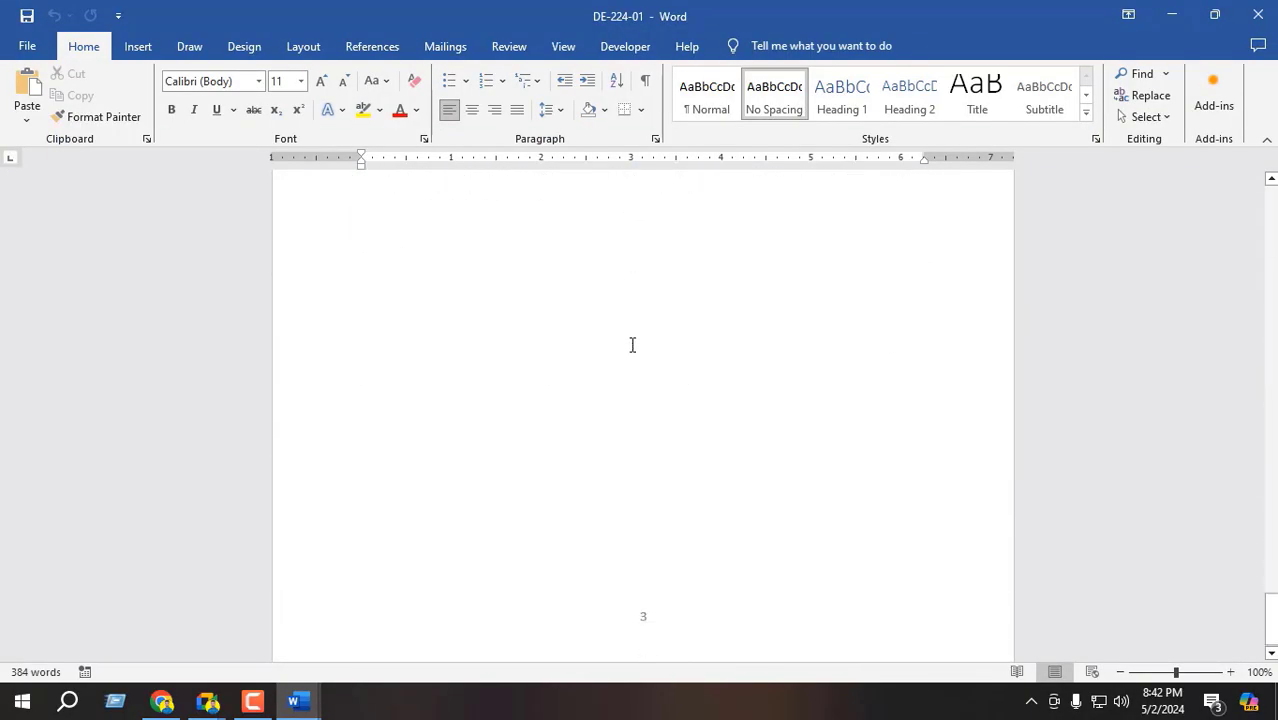
pyautogui.scroll(6, 600, 400)
pyautogui.click(479, 503)
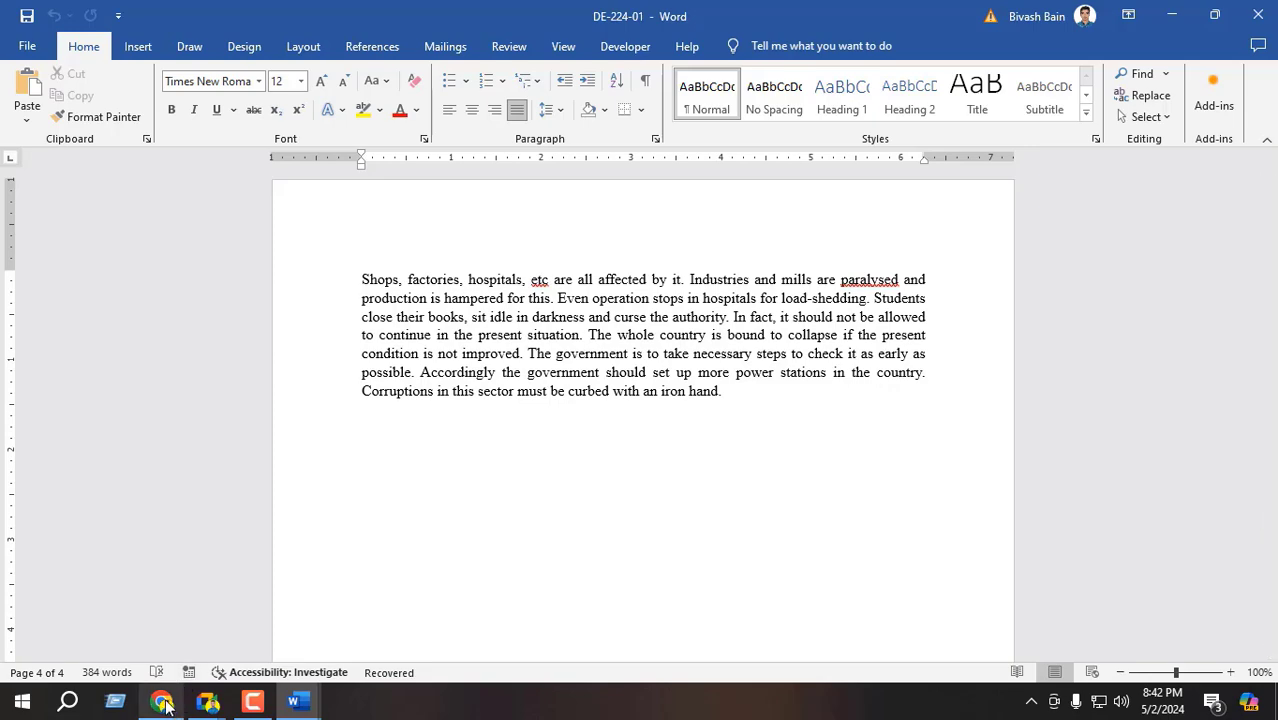
# - Check the Google Meet call, then show the DE-224-01 Attendence Sheet in Chrome
pyautogui.click(207, 703)
pyautogui.click(100, 620)
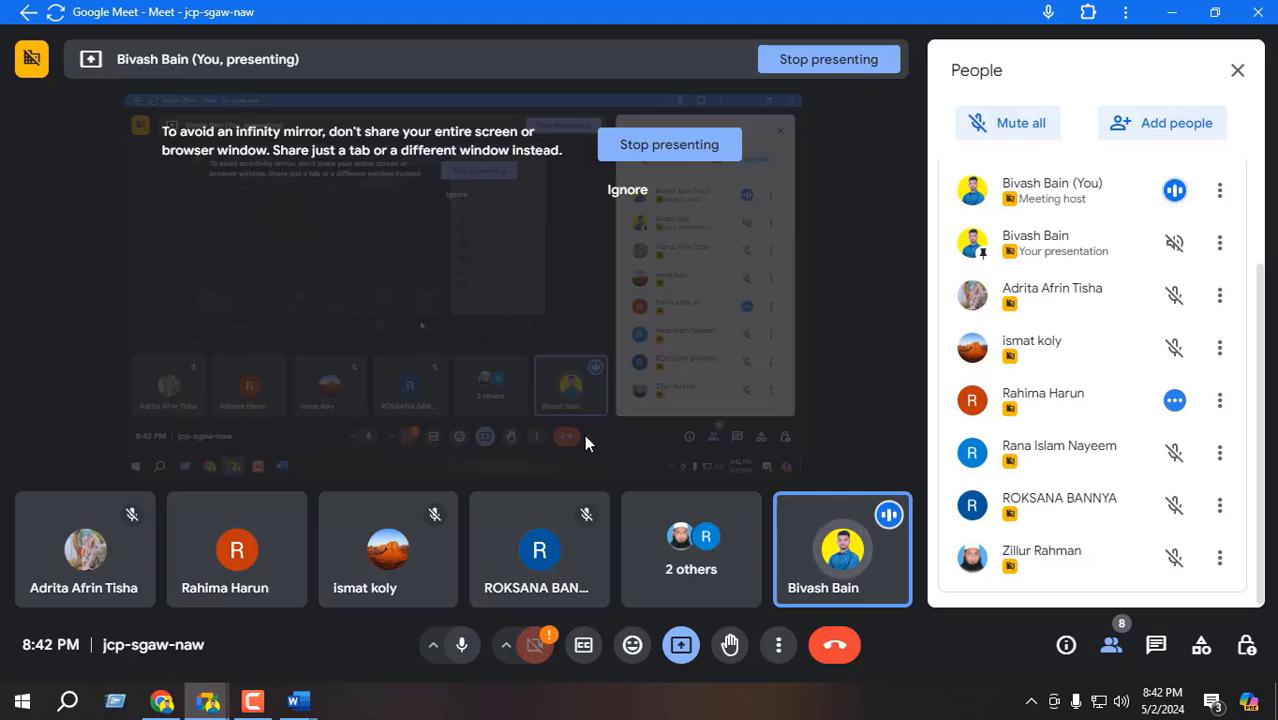
pyautogui.click(162, 700)
pyautogui.click(548, 19)
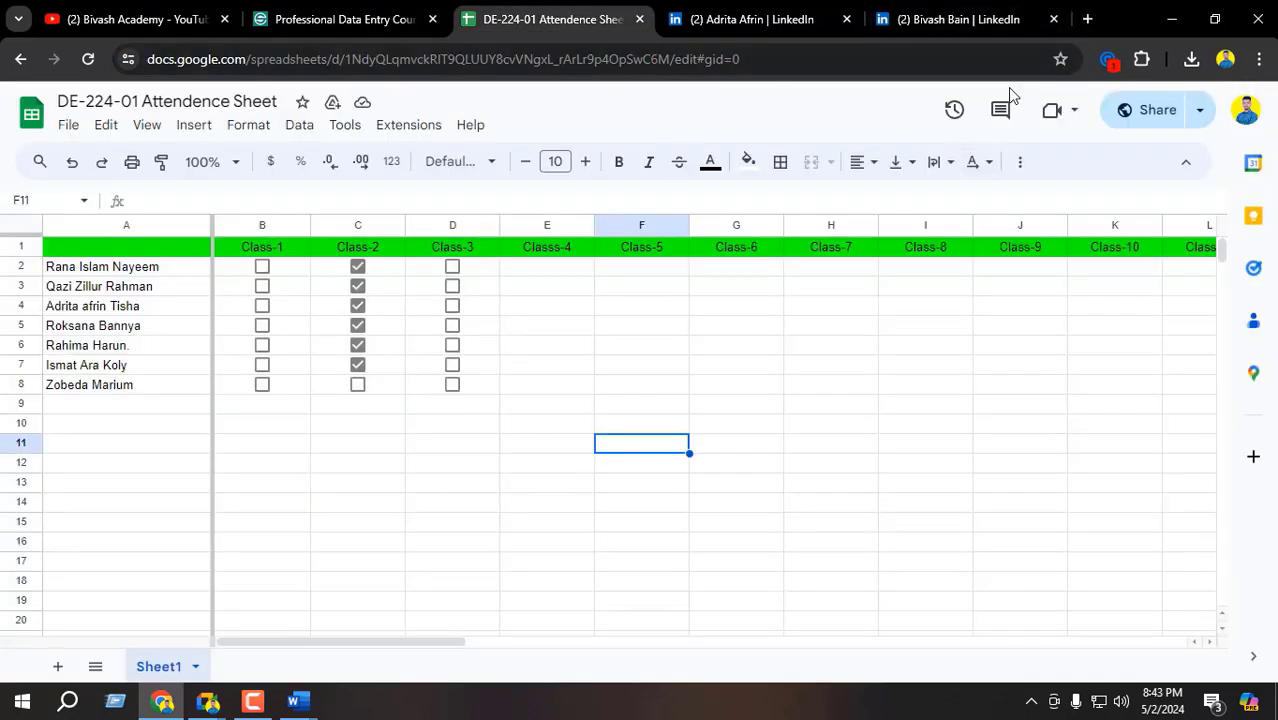
# - Switch to the AutoRecovered version of DE-224-01 in Word and look over its cover page and the page after it
pyautogui.moveTo(295, 700)
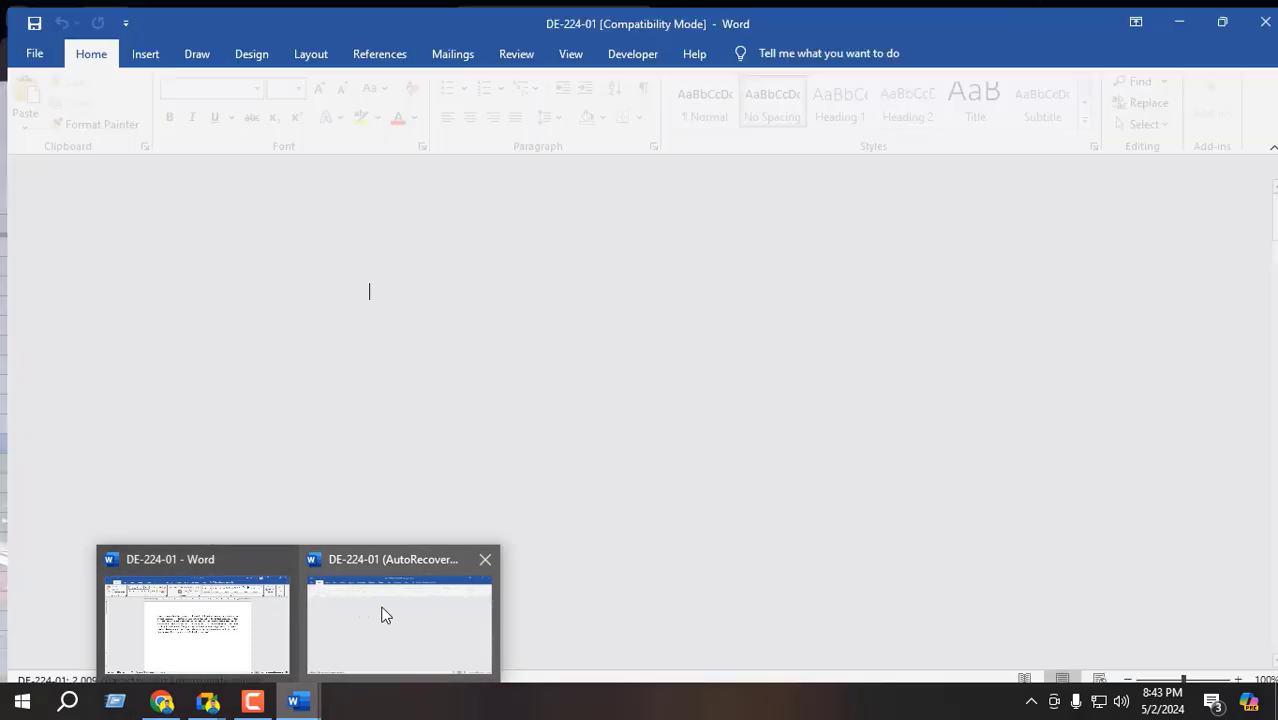
pyautogui.click(381, 612)
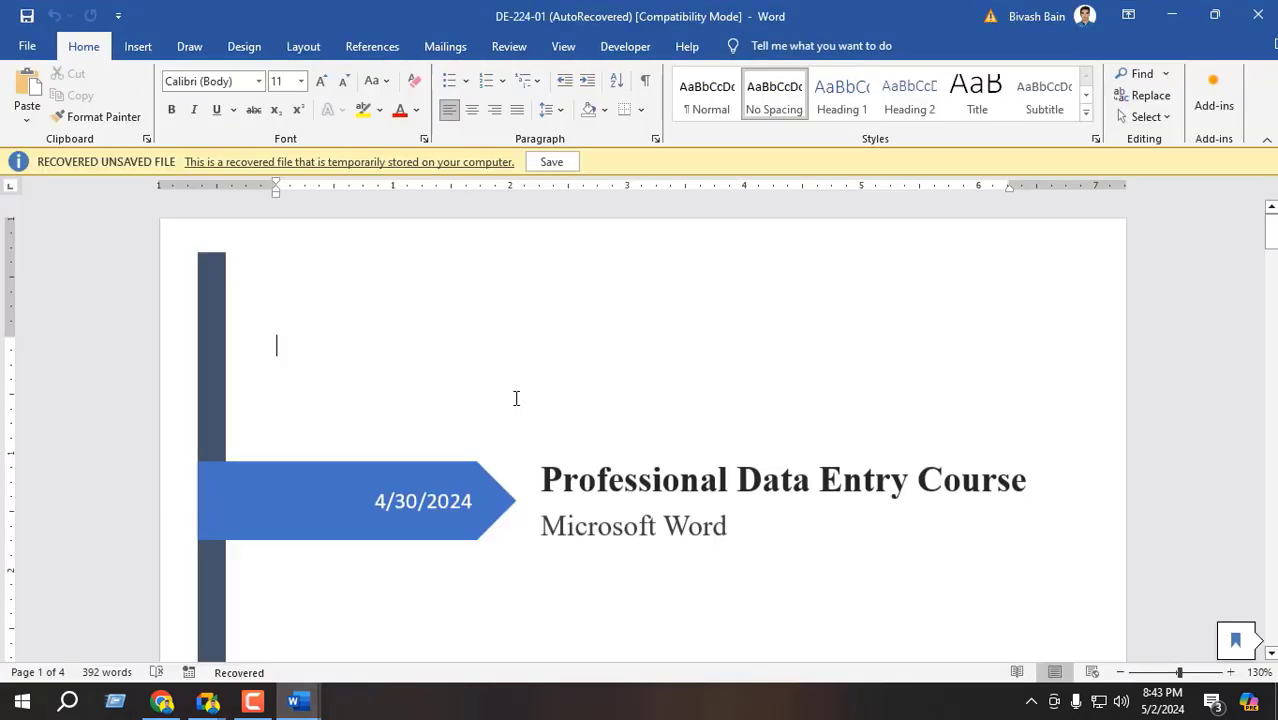
pyautogui.scroll(-10, 513, 338)
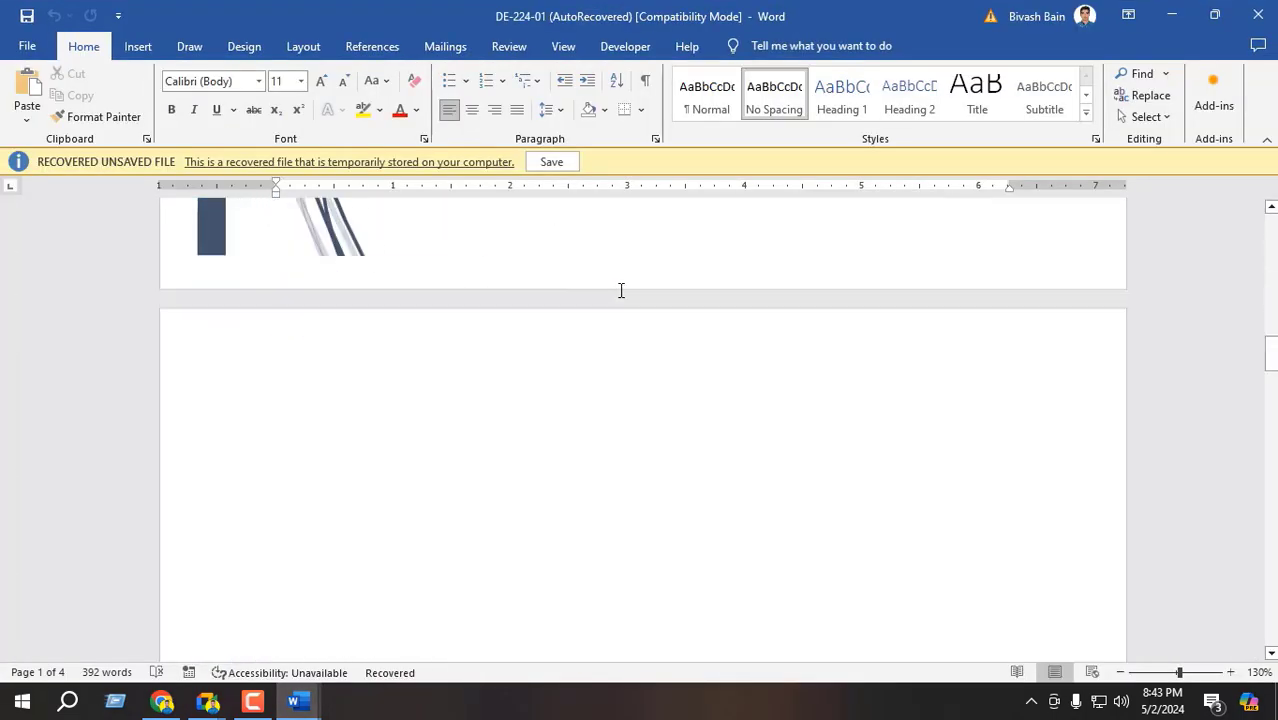
pyautogui.moveTo(1272, 392); pyautogui.dragTo(1266, 214)
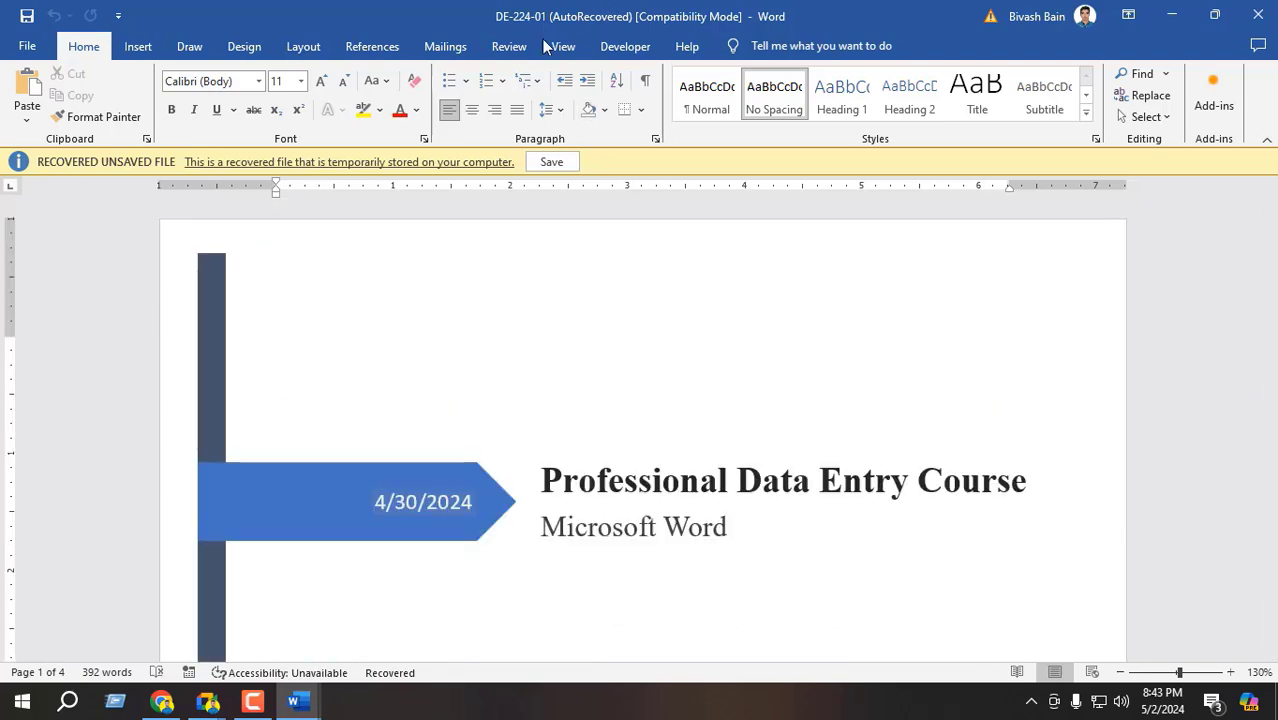
pyautogui.scroll(-15, 613, 340)
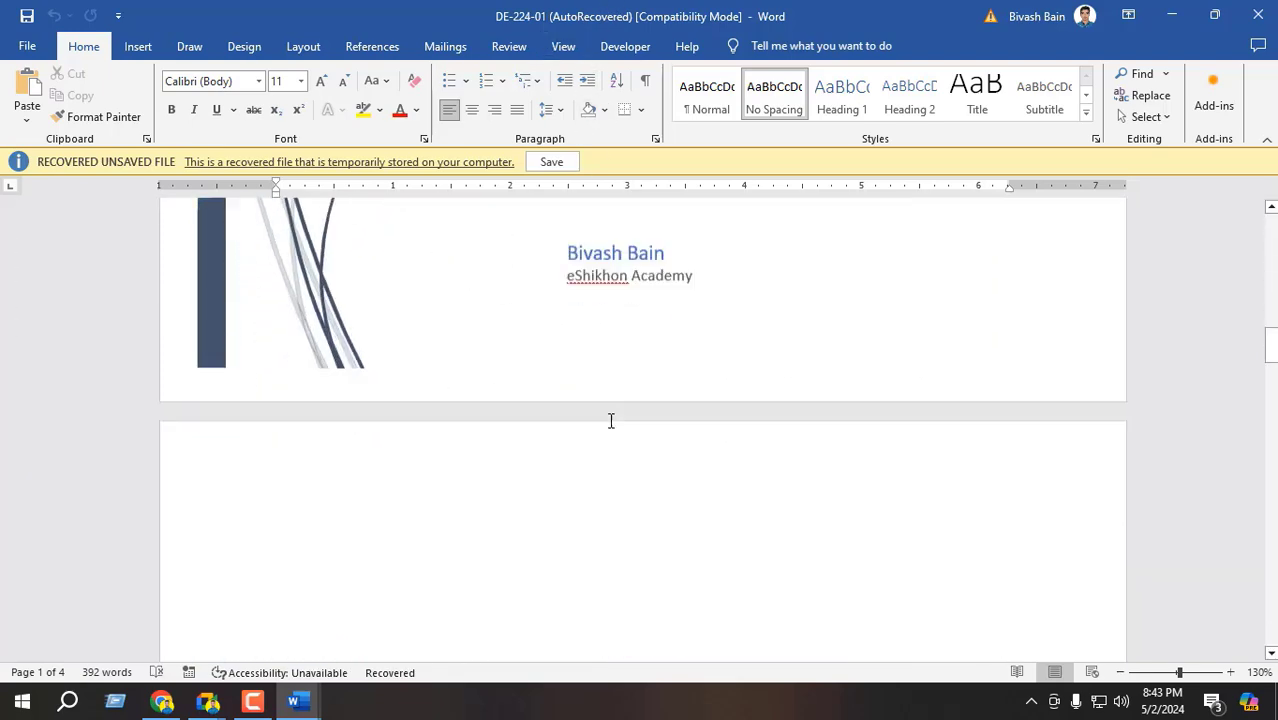
pyautogui.scroll(-6, 766, 456)
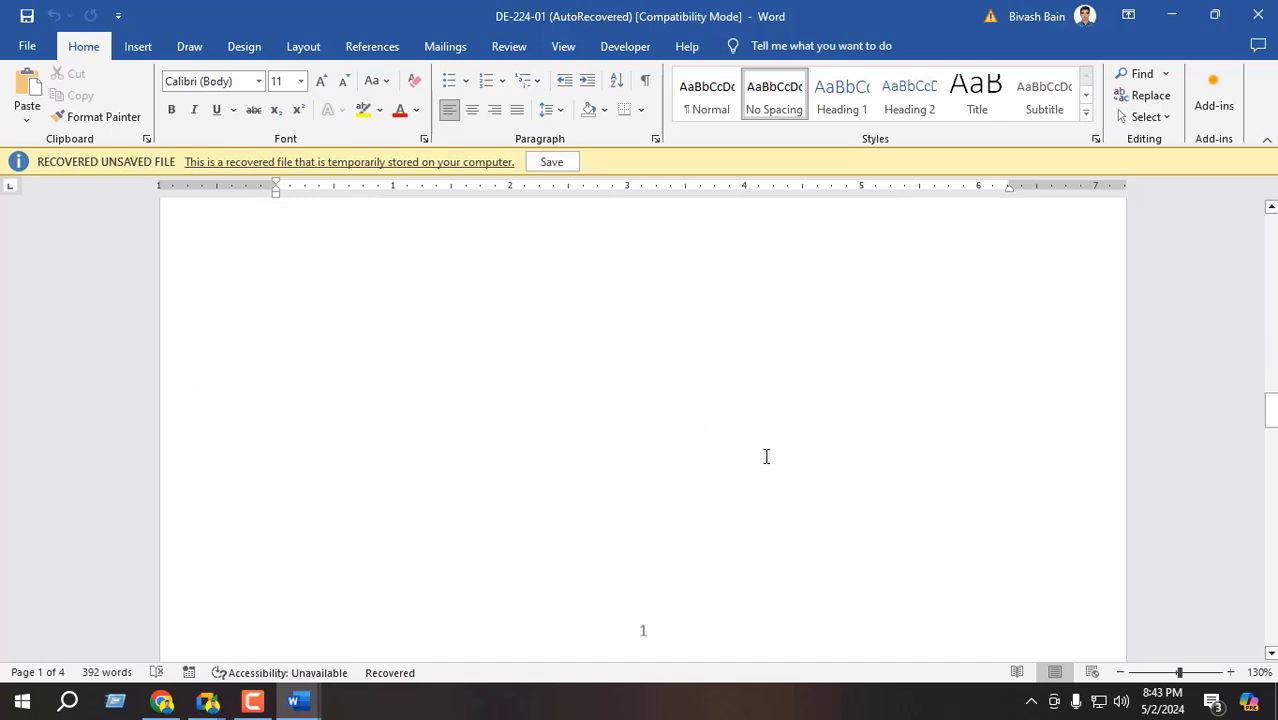
# - Set the recovered document's zoom to 100% and go to the attendance table on its last page
pyautogui.click(1120, 672)
pyautogui.click(1120, 672)
pyautogui.click(1120, 672)
pyautogui.scroll(10, 559, 474)
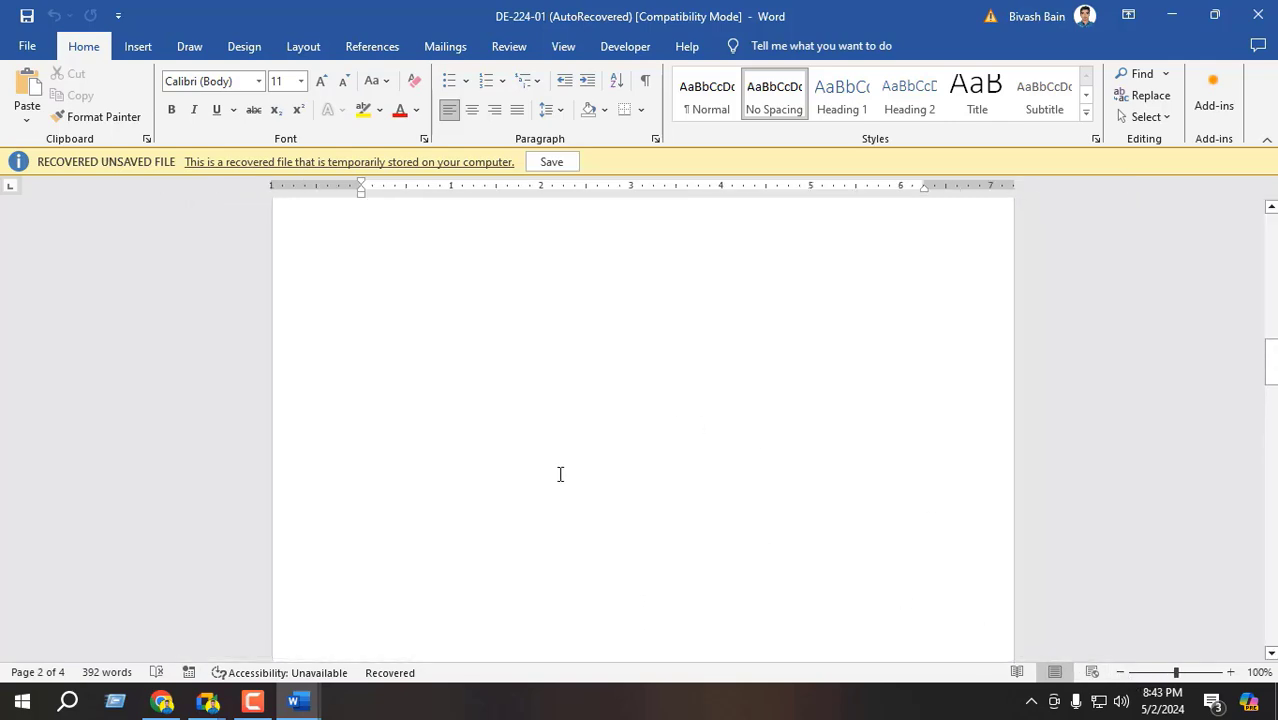
pyautogui.scroll(-4, 1007, 405)
pyautogui.moveTo(1270, 378); pyautogui.dragTo(1271, 563)
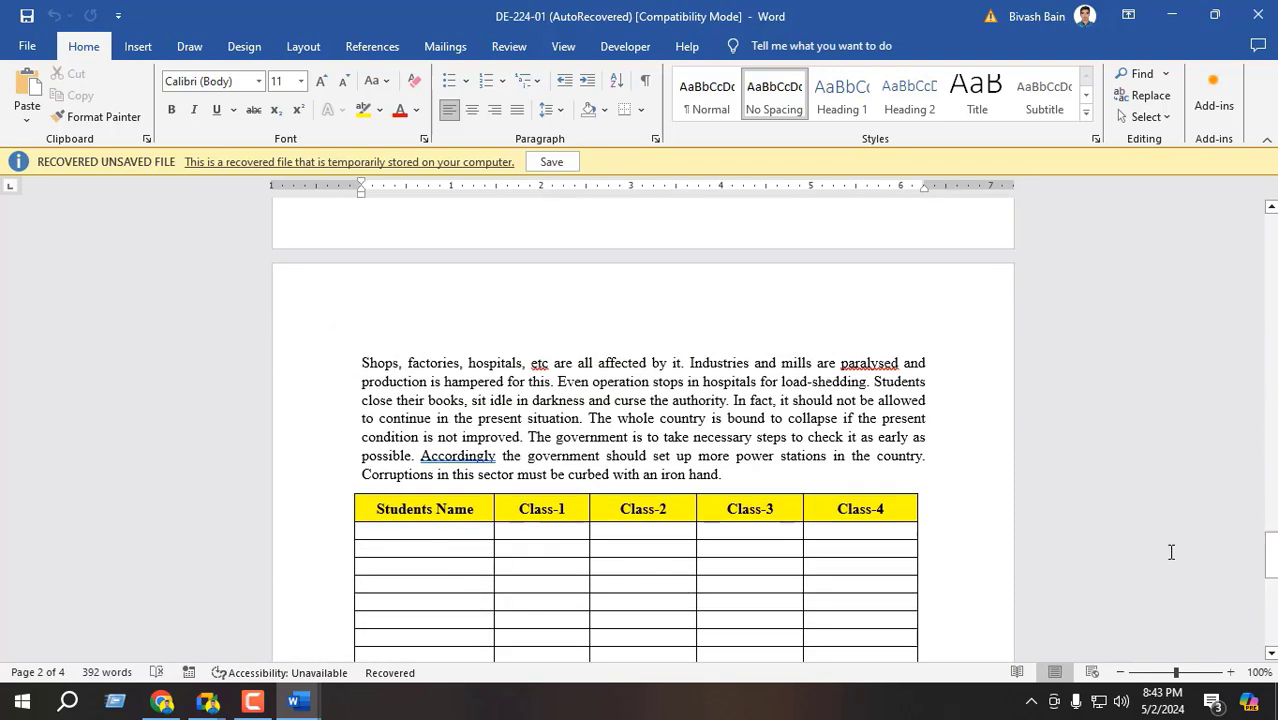
pyautogui.scroll(-5, 533, 440)
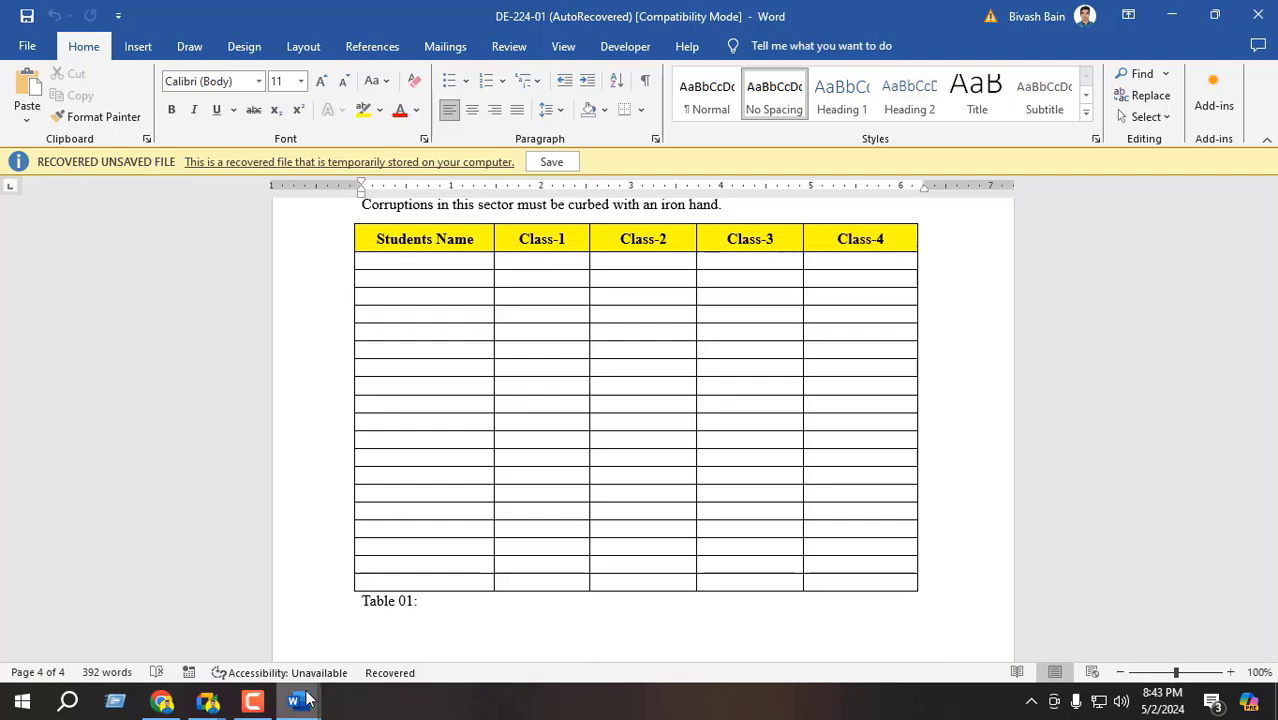
# - Close the other DE-224-01 window that lacks the attendance table, keeping the recovered version open
pyautogui.moveTo(294, 701)
pyautogui.click(160, 615)
pyautogui.click(1260, 12)
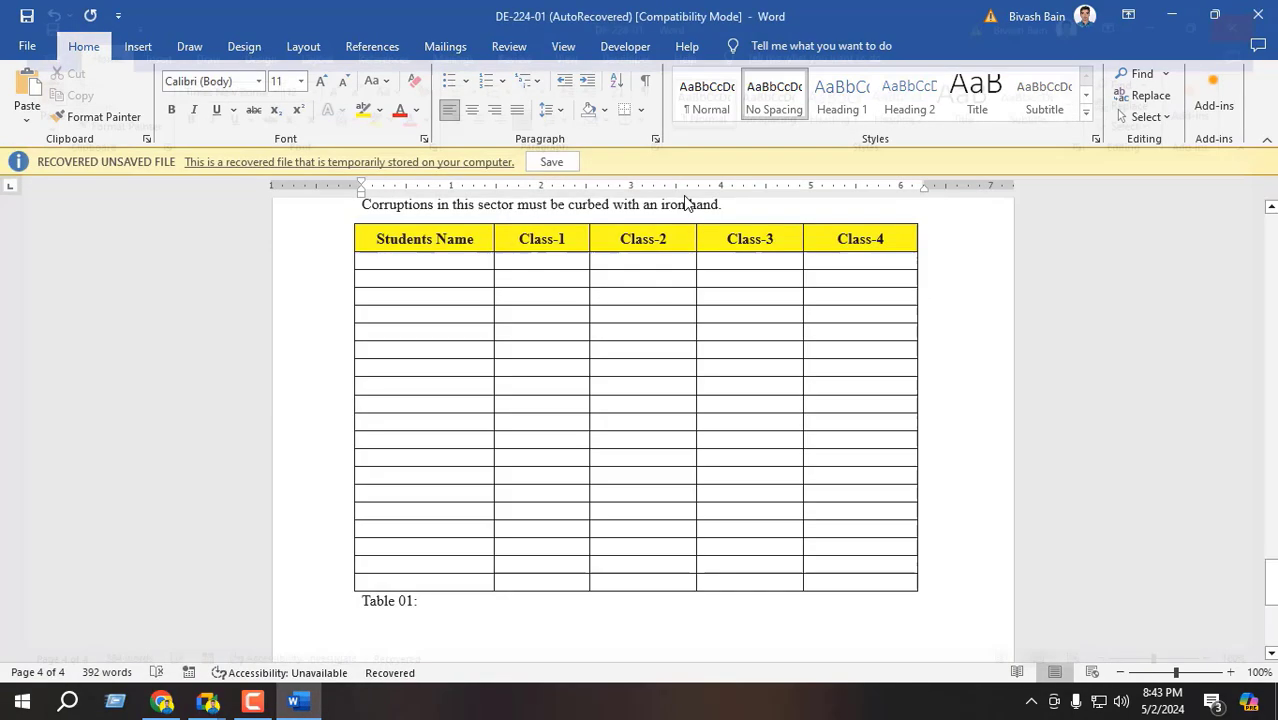
pyautogui.click(627, 365)
pyautogui.scroll(2, 500, 360)
pyautogui.moveTo(410, 354); pyautogui.dragTo(820, 590)
pyautogui.scroll(-2, 604, 459)
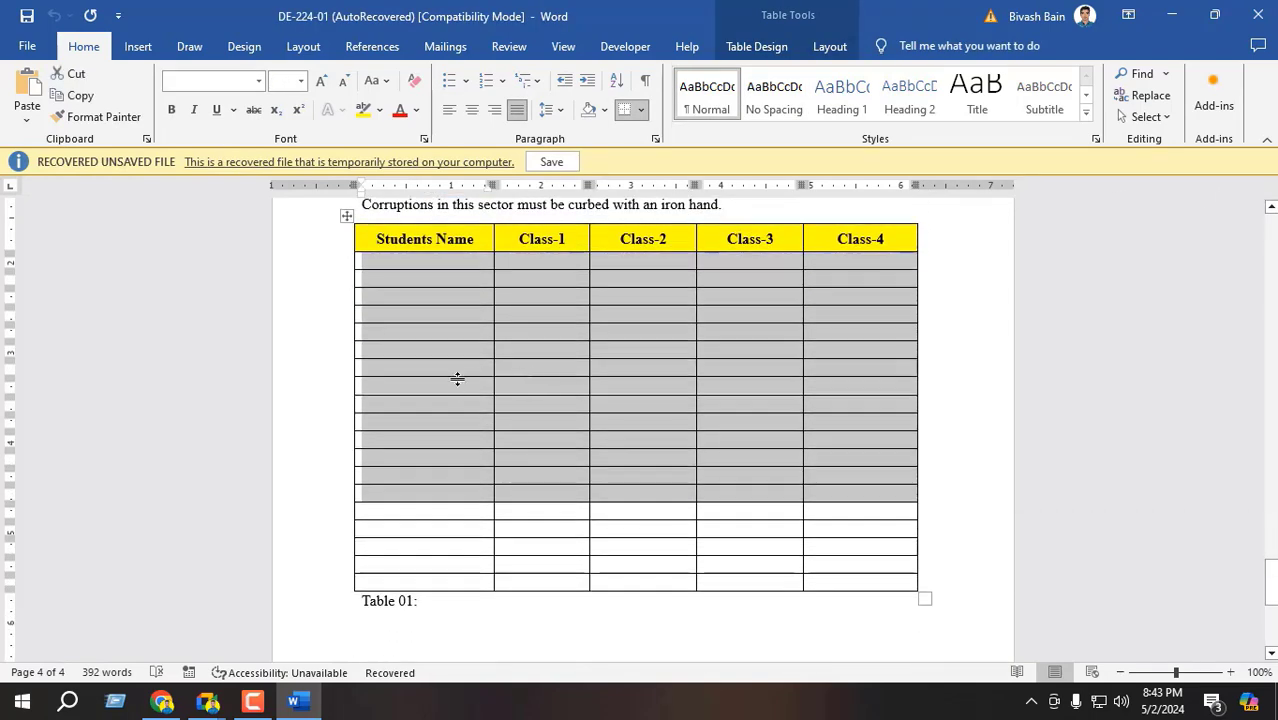
pyautogui.click(449, 371)
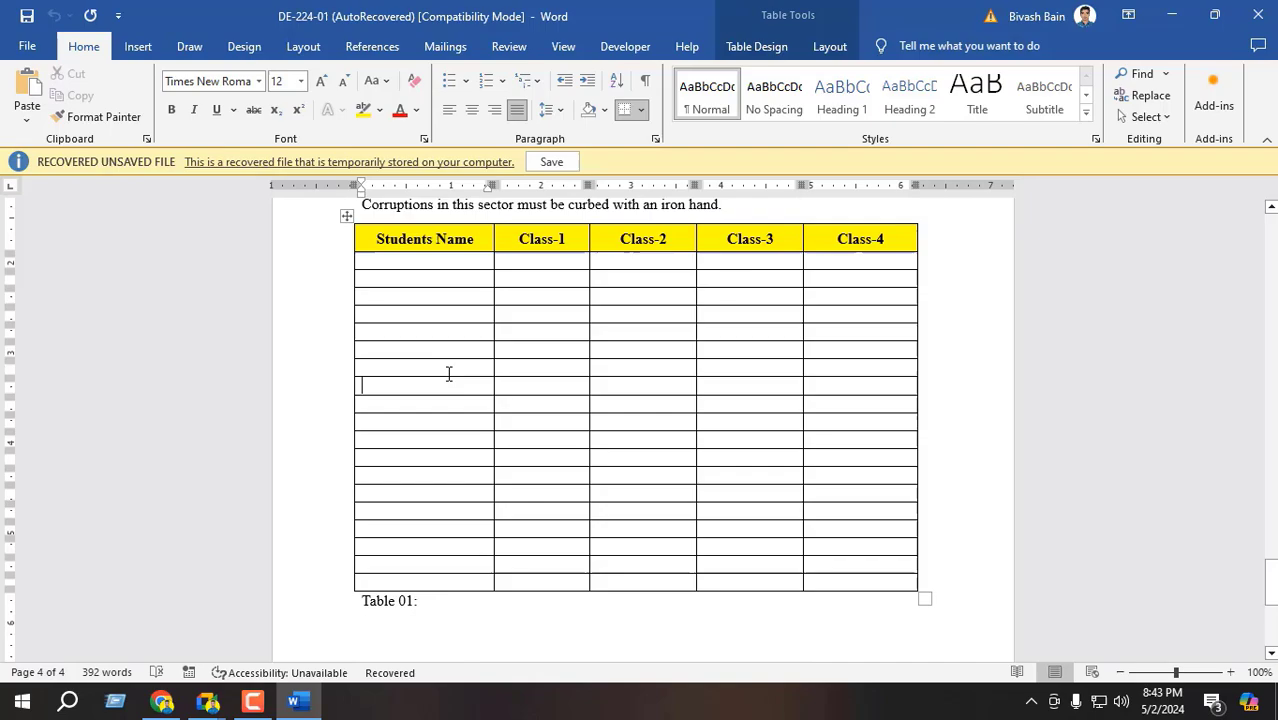
# - Save the recovered document as DE-224-01, continuing past the compatibility check, and save it once more
pyautogui.click(27, 46)
pyautogui.click(45, 294)
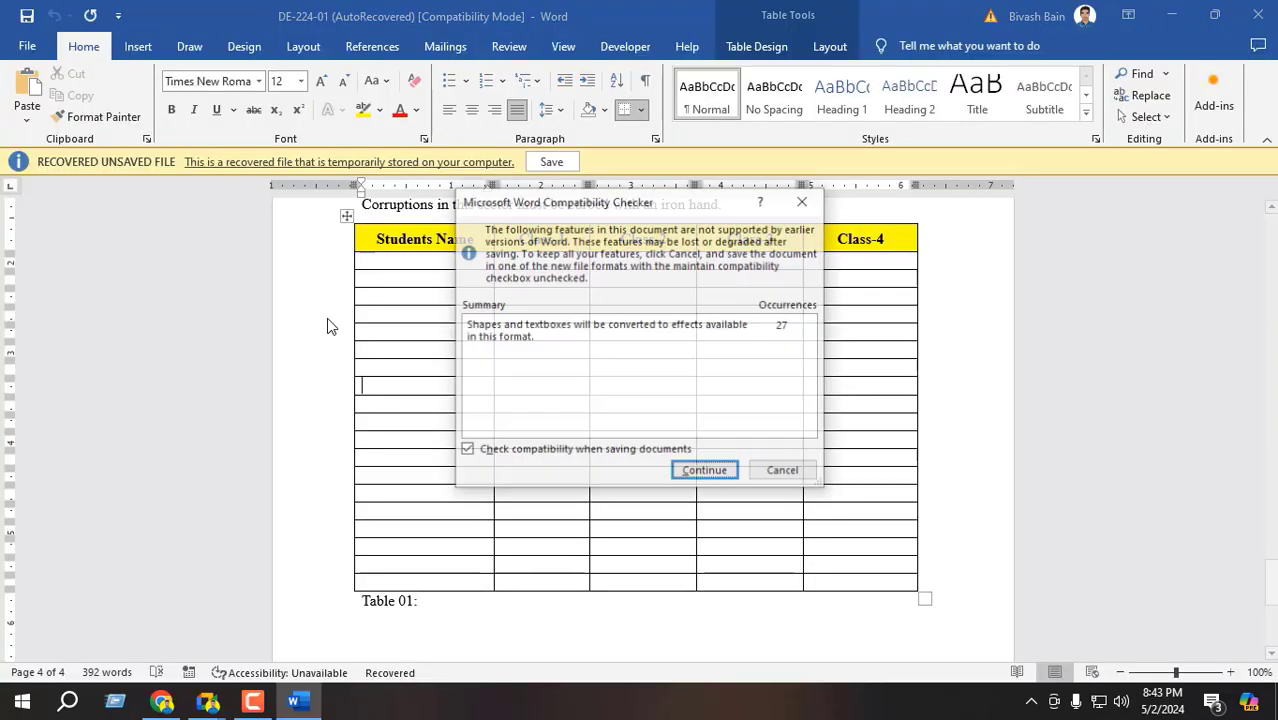
pyautogui.click(705, 472)
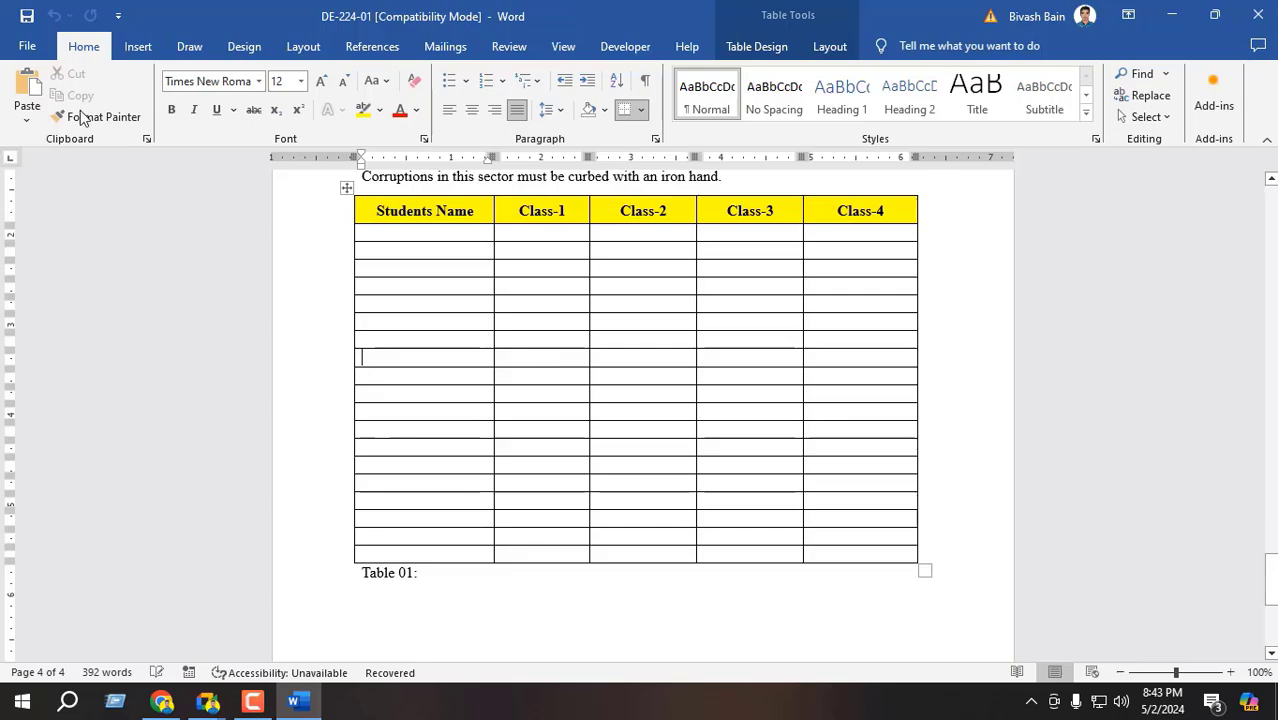
pyautogui.click(16, 50)
pyautogui.click(66, 308)
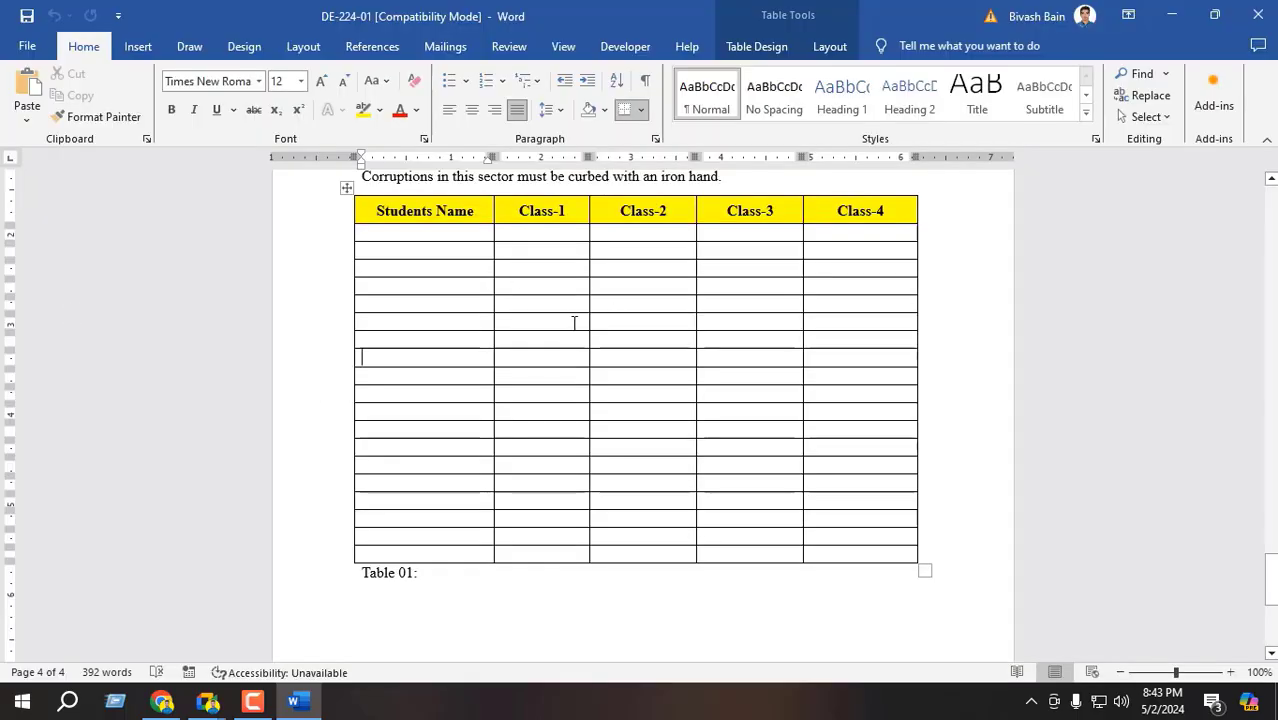
# - Look over the attendance table from the paragraph above it down to the Table 01 caption
pyautogui.scroll(3, 557, 328)
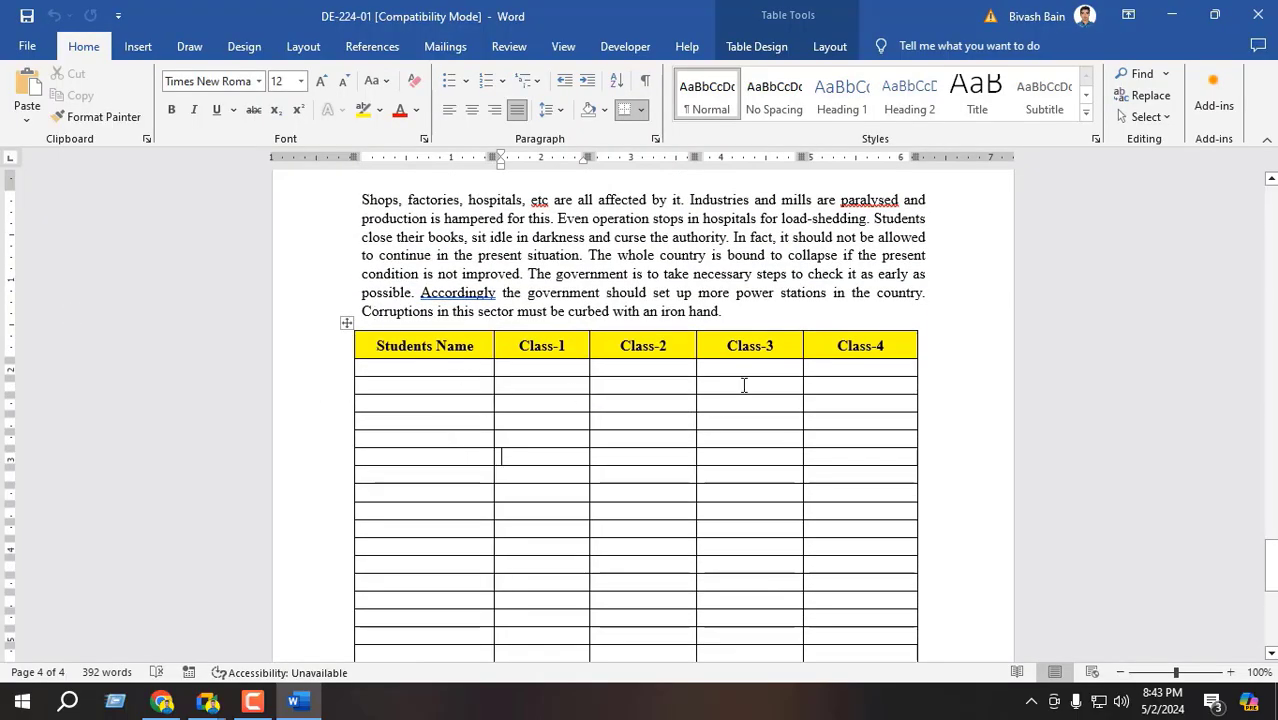
pyautogui.scroll(-3, 743, 385)
pyautogui.scroll(-3, 616, 371)
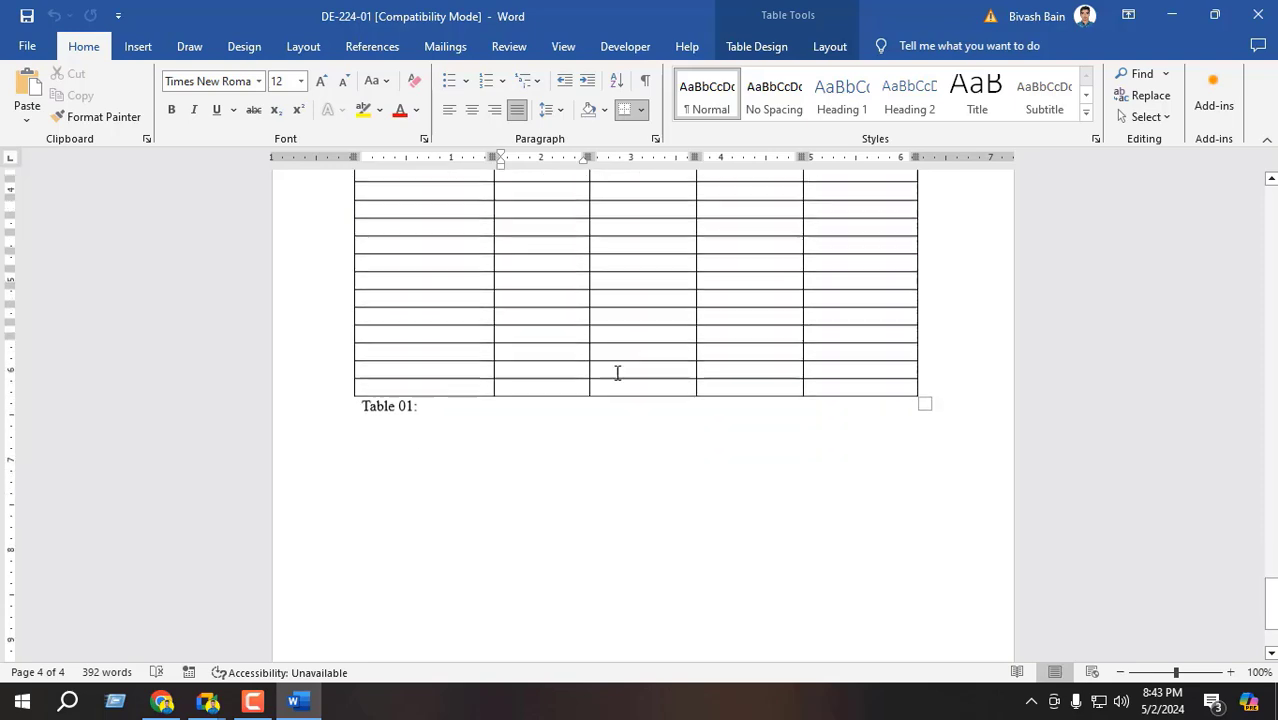
pyautogui.scroll(5, 607, 368)
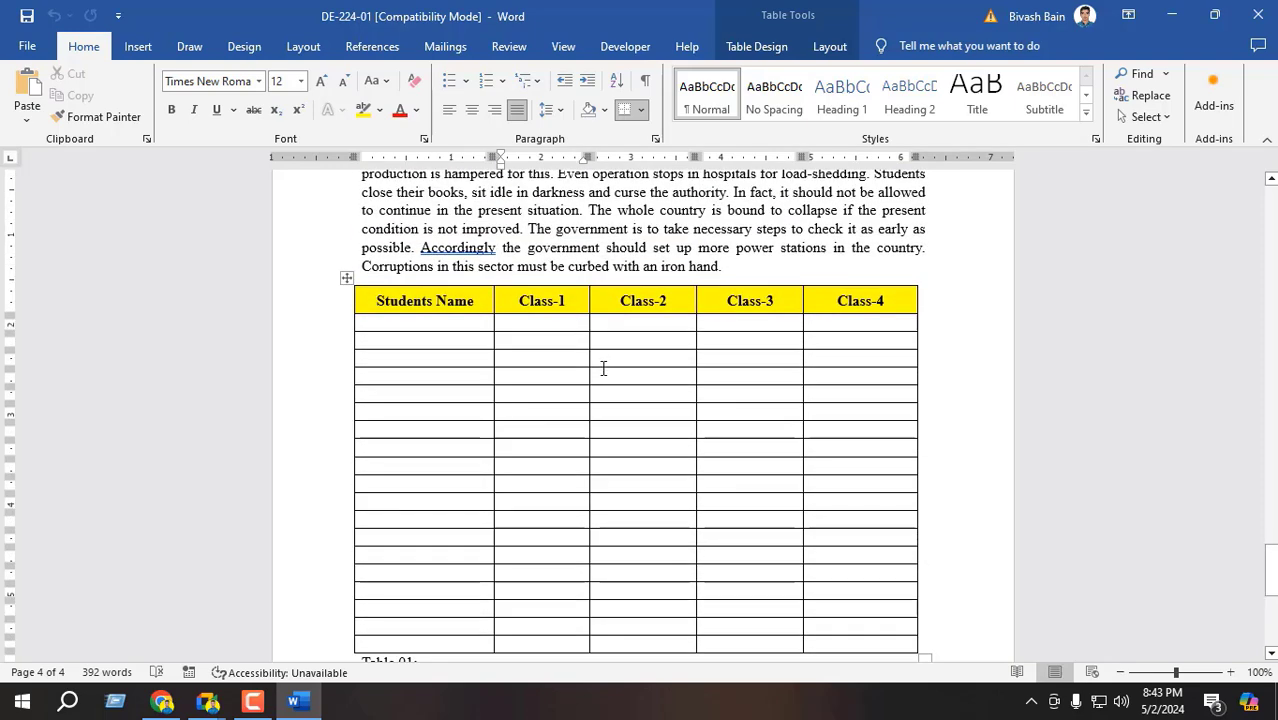
# - Switch to the Google Meet call, close the list of people and show the in-call messages
pyautogui.hotkey('alt', 'Tab')
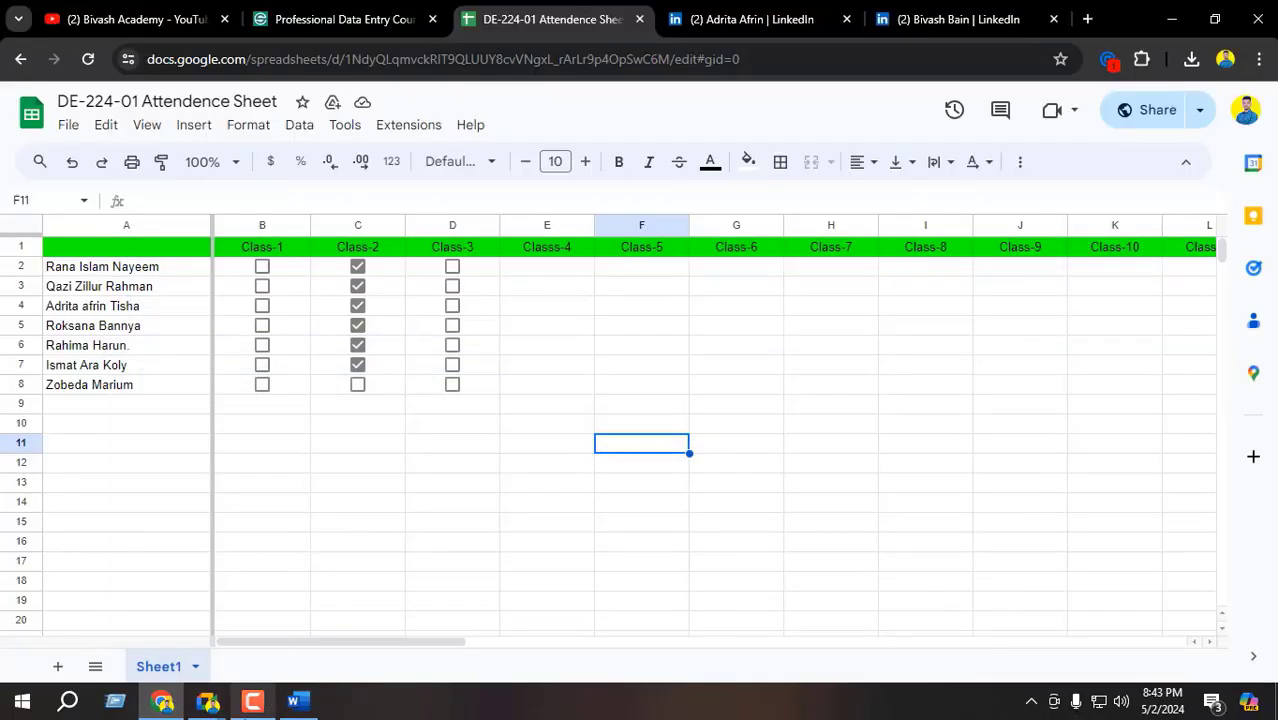
pyautogui.moveTo(208, 701)
pyautogui.click(105, 625)
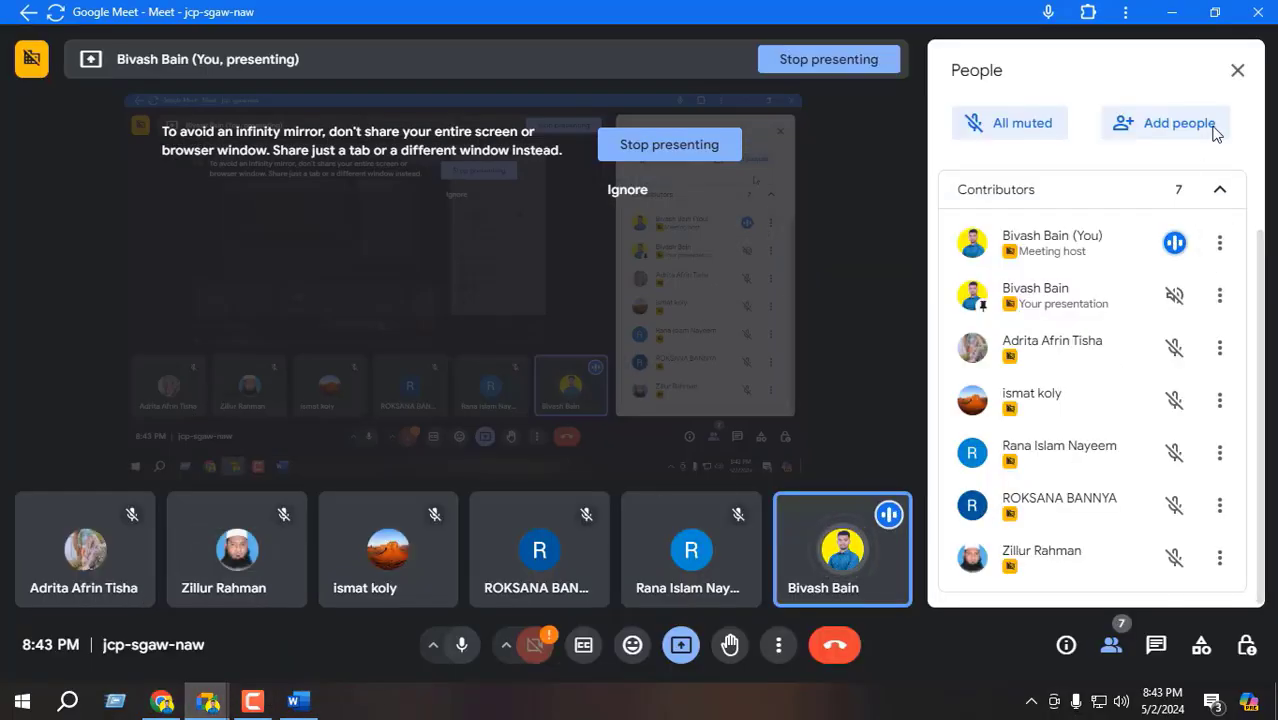
pyautogui.click(1237, 70)
pyautogui.click(1154, 645)
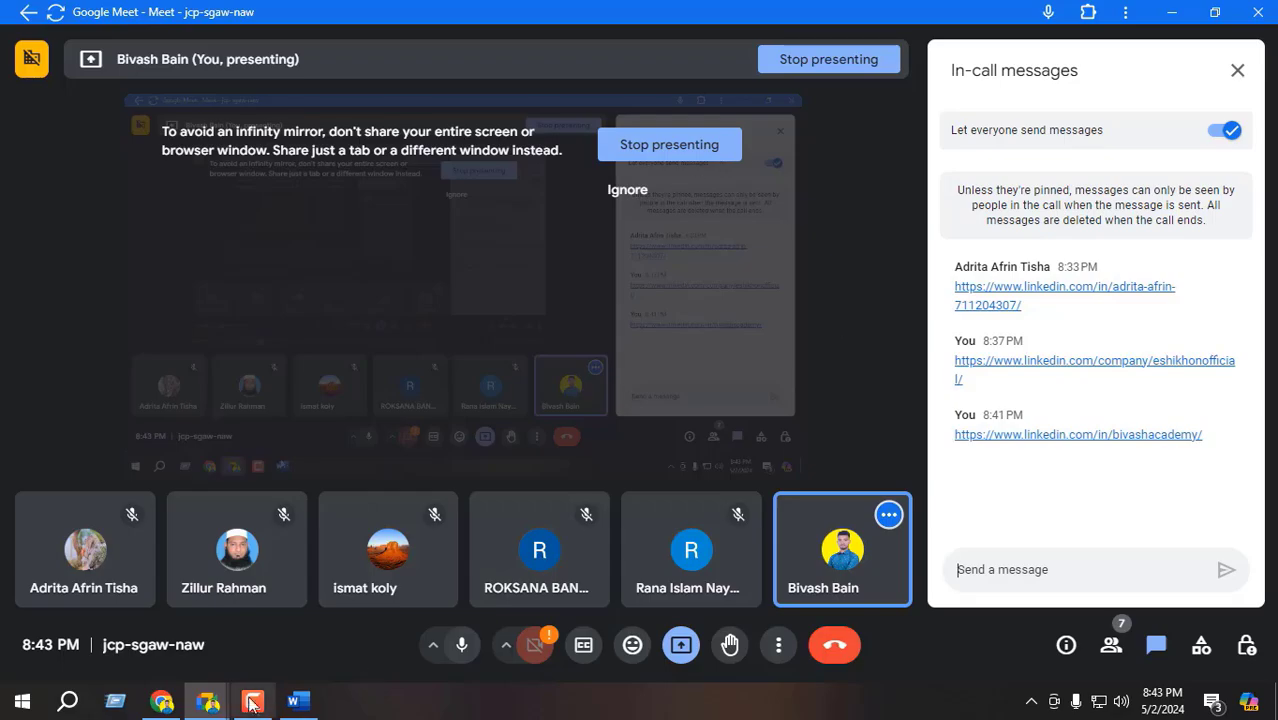
# - Switch to Chrome, show the student's LinkedIn profile and open the LinkedIn search suggestions
pyautogui.click(170, 707)
pyautogui.click(750, 19)
pyautogui.scroll(2, 516, 229)
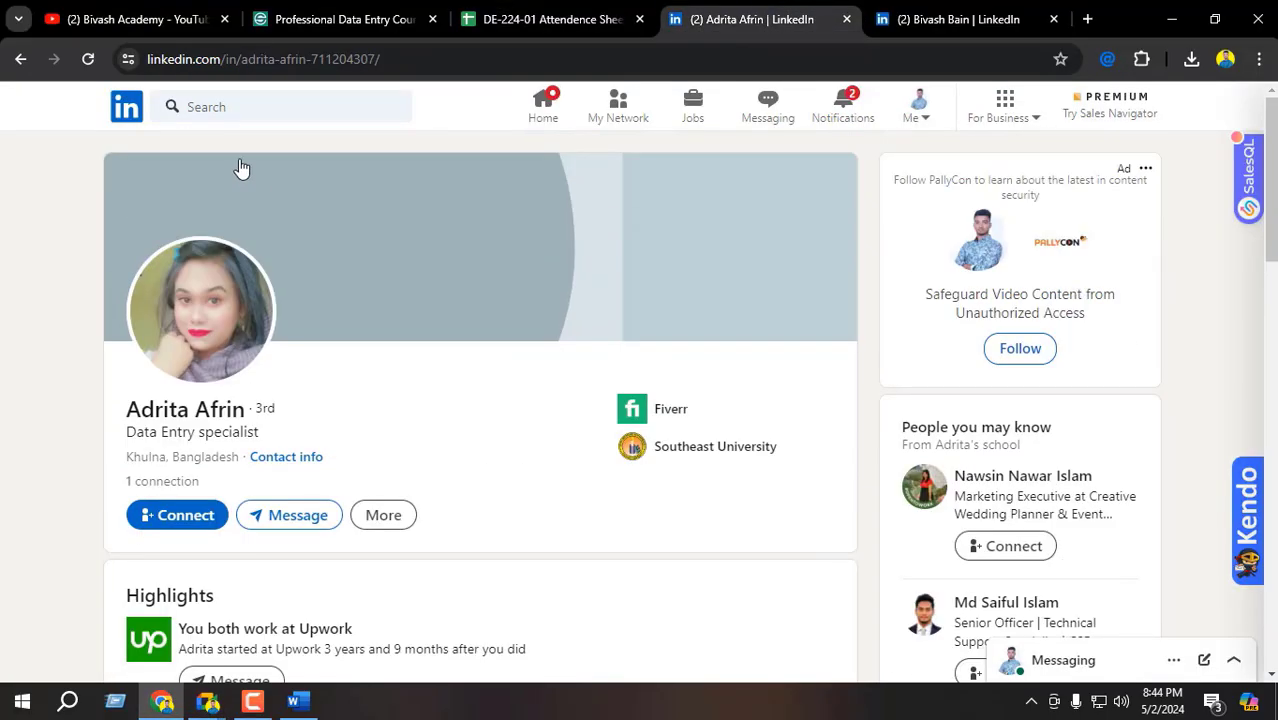
pyautogui.click(228, 104)
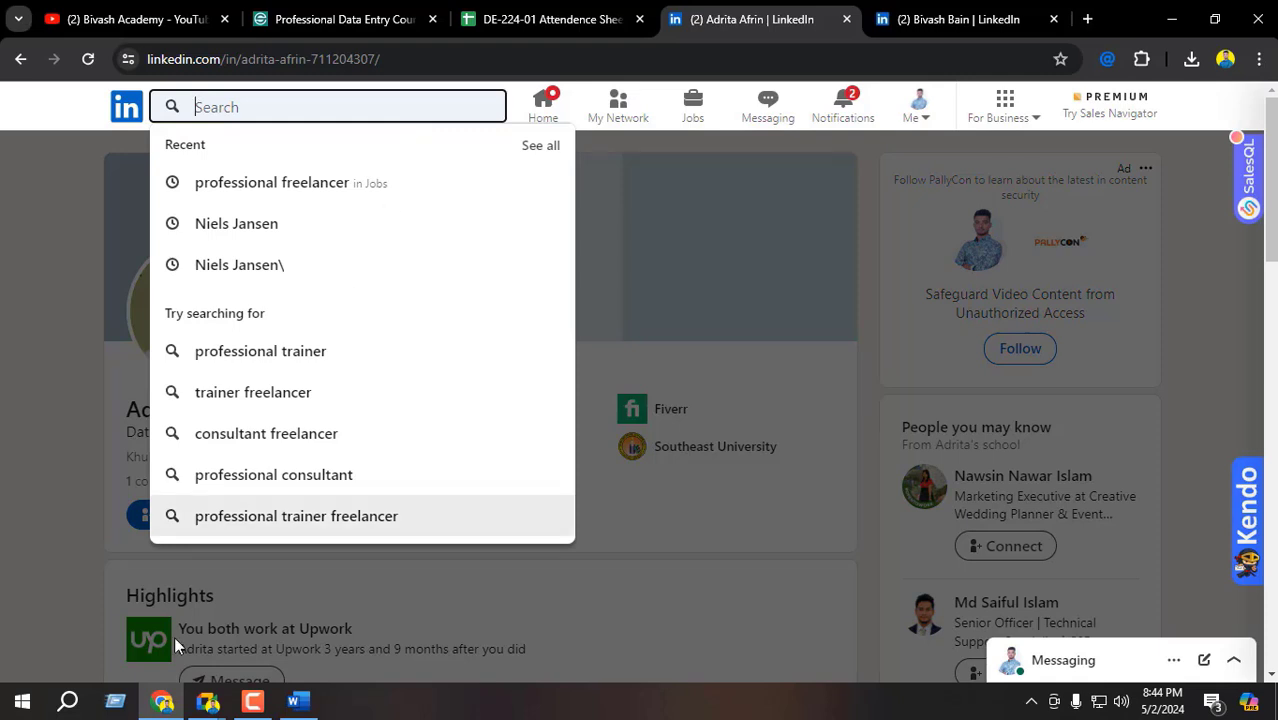
# - Close the in-call messages in Google Meet, briefly check the list of people and return to the Word document
pyautogui.click(130, 640)
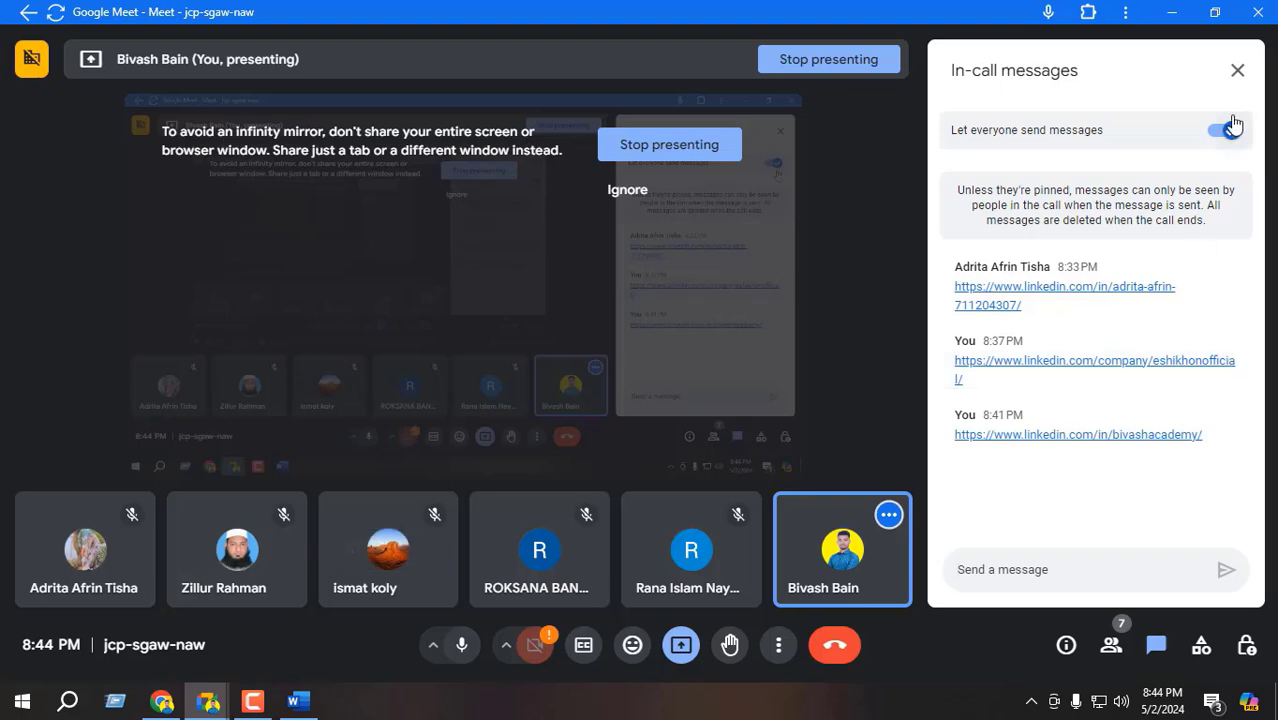
pyautogui.click(1237, 70)
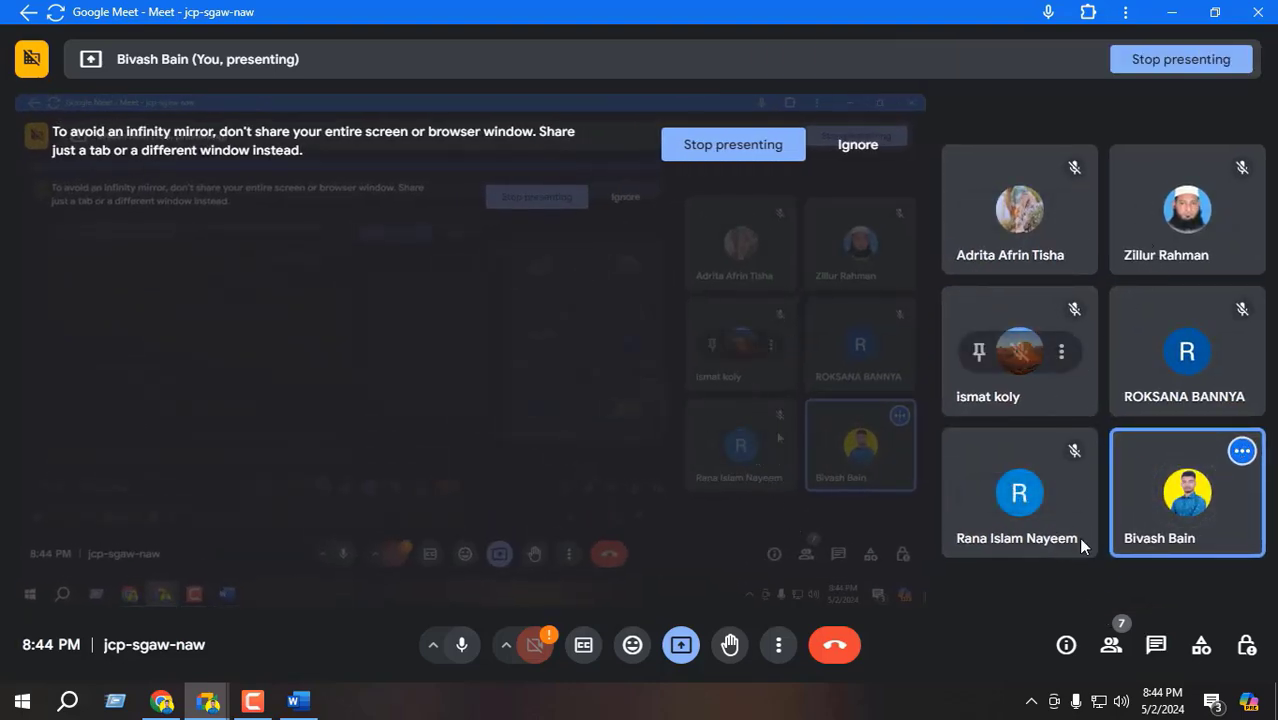
pyautogui.click(1110, 646)
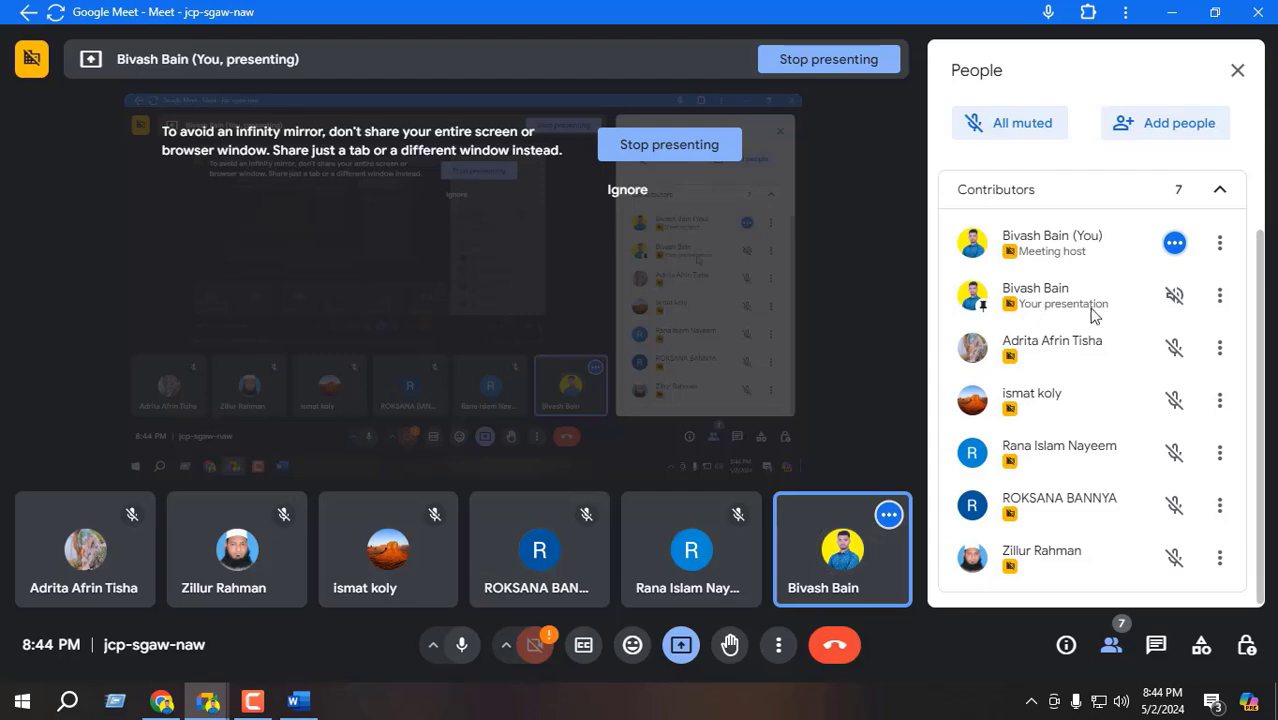
pyautogui.click(1238, 70)
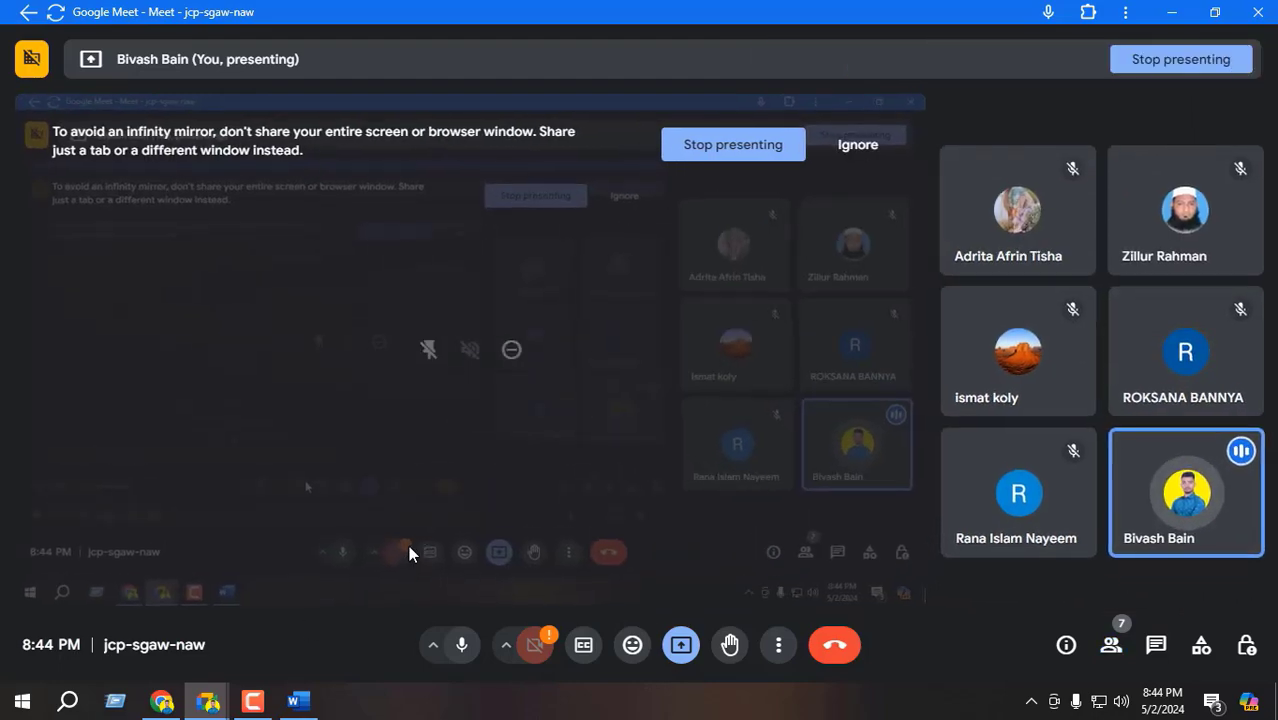
pyautogui.click(295, 702)
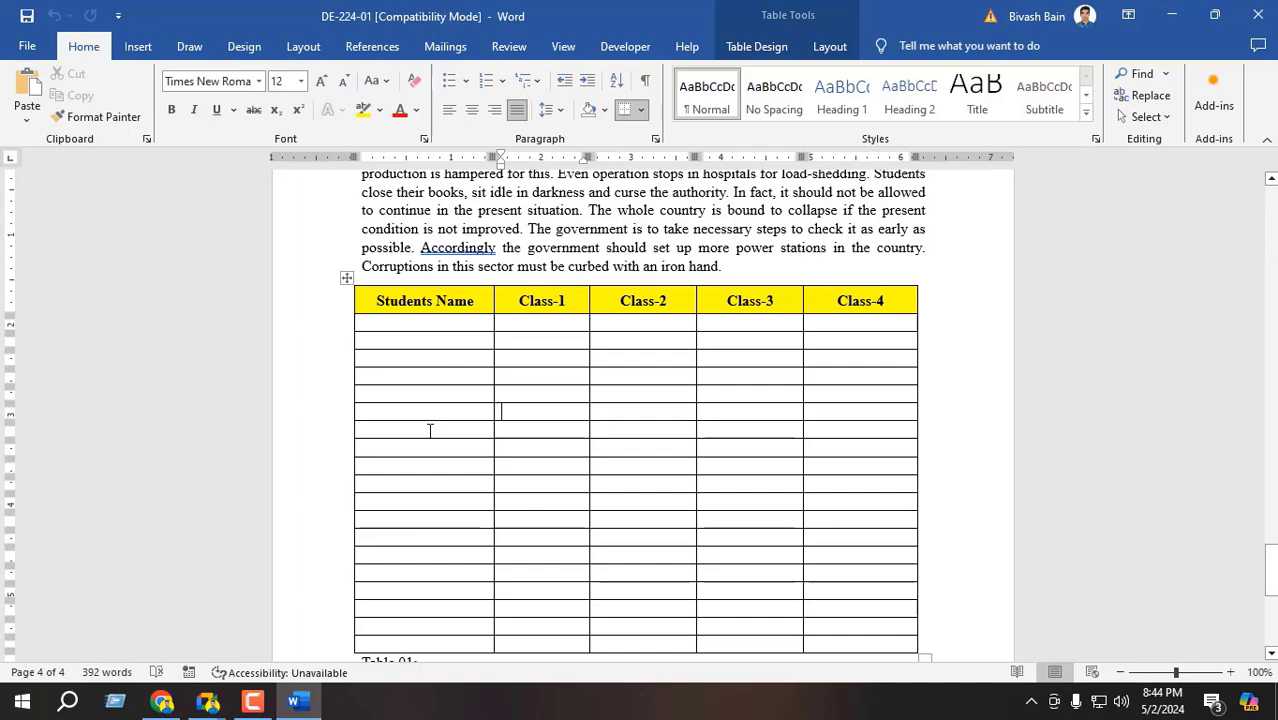
# - Examine the attendance table from its header row to the Table 01 caption, briefly highlighting cells under Class-2 and Class-3
pyautogui.scroll(-1, 432, 432)
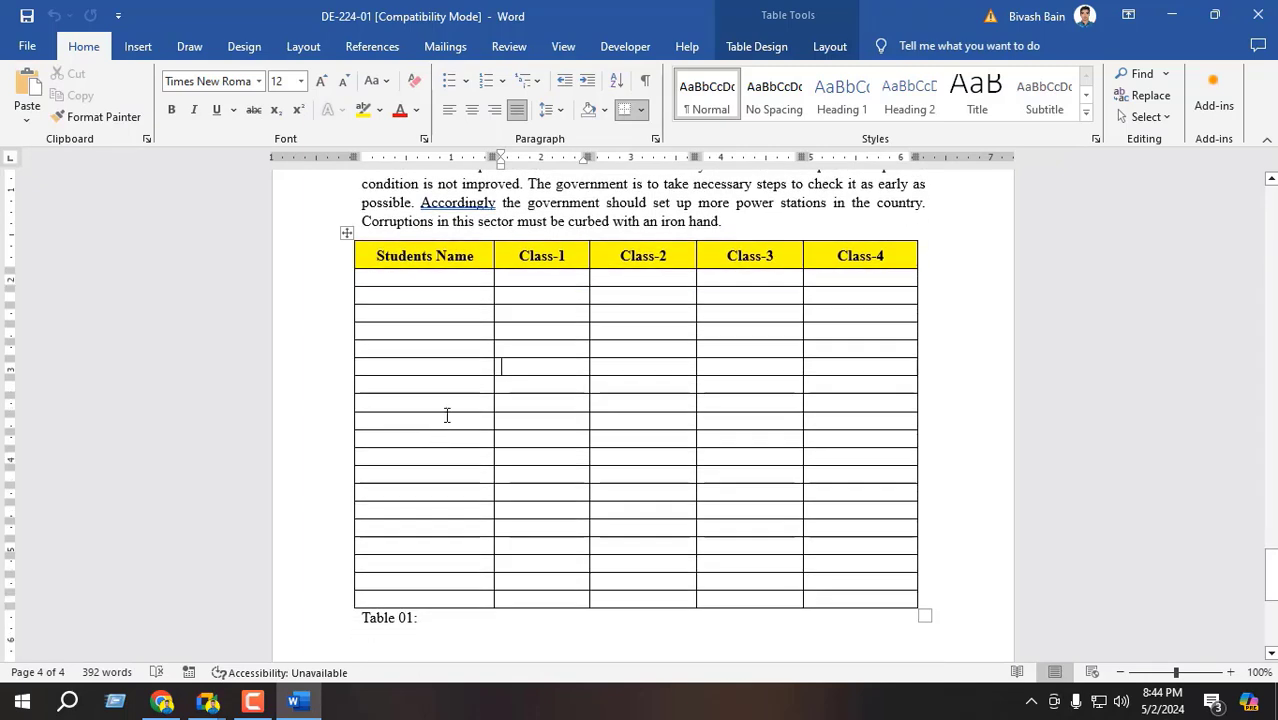
pyautogui.scroll(-2, 445, 415)
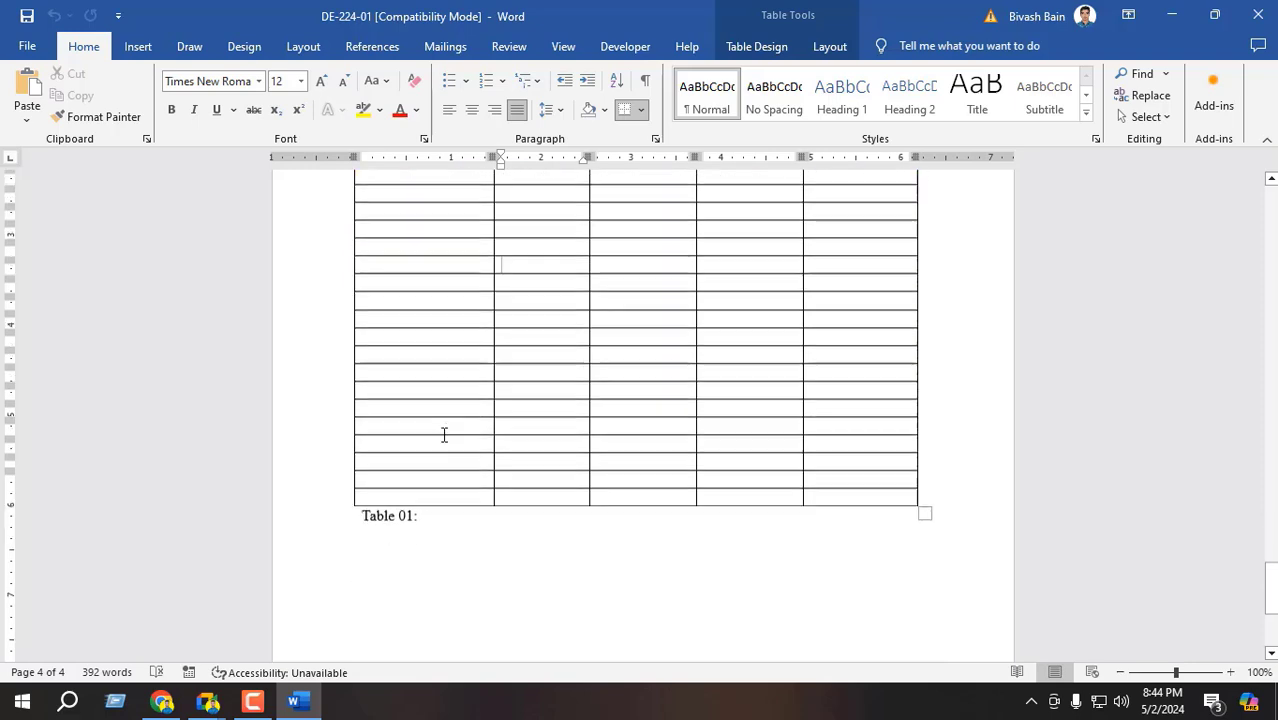
pyautogui.scroll(3, 442, 465)
pyautogui.scroll(-5, 450, 470)
pyautogui.scroll(-3, 455, 469)
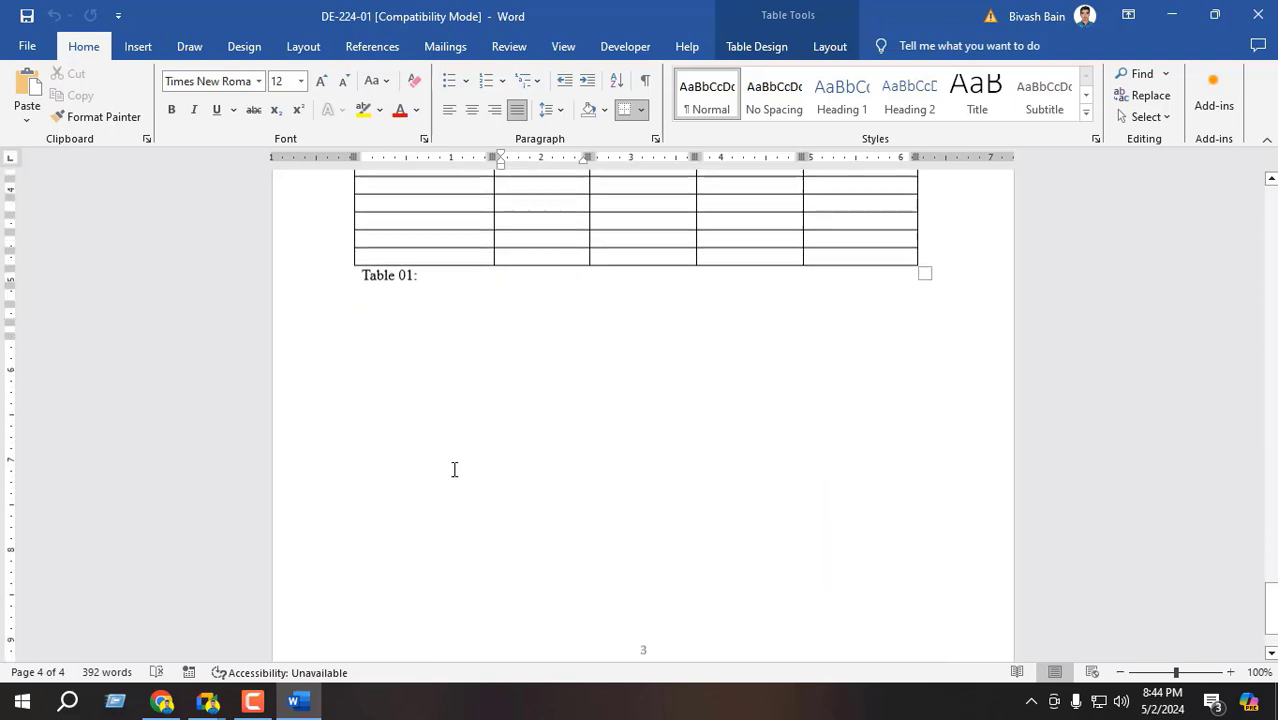
pyautogui.scroll(8, 454, 469)
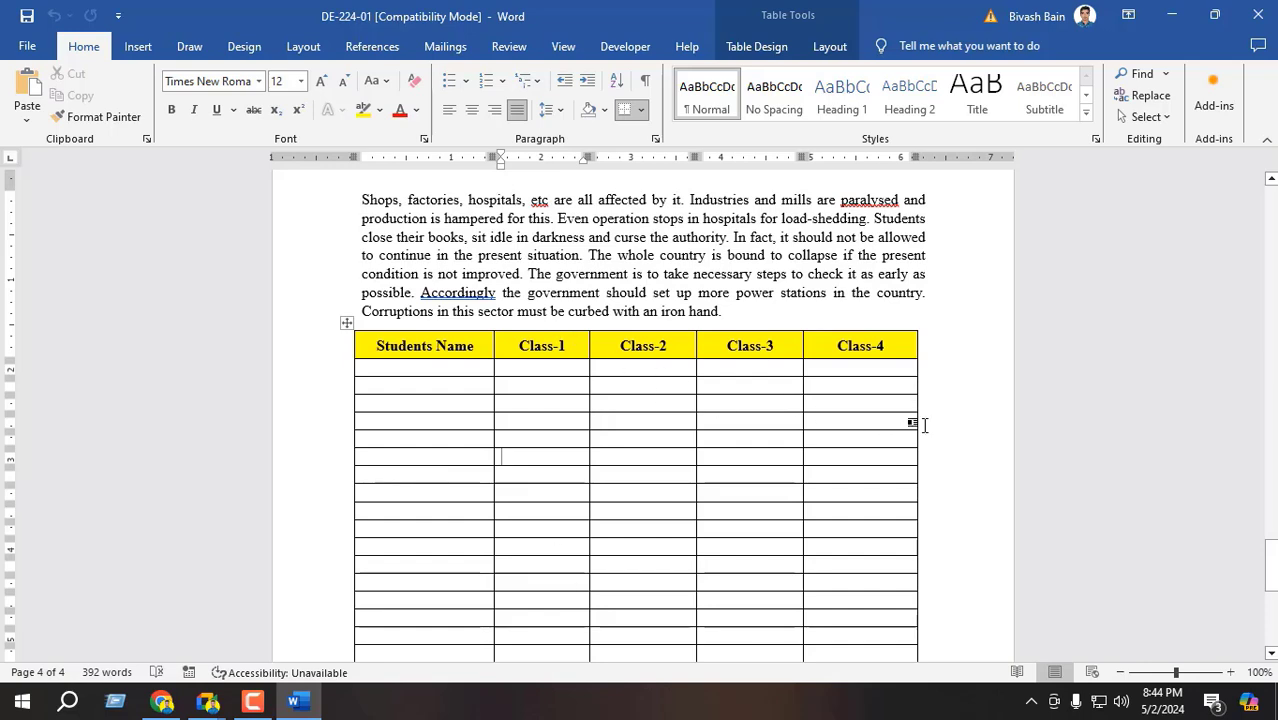
pyautogui.click(924, 425)
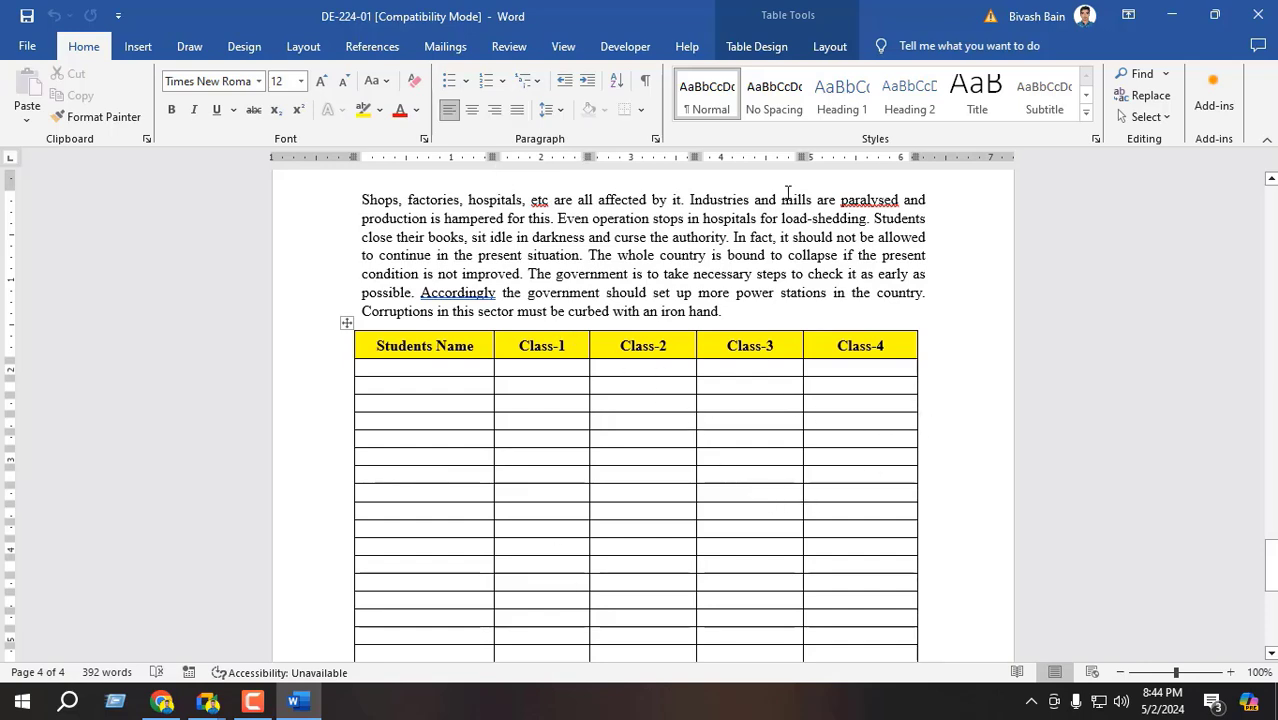
pyautogui.scroll(-1, 560, 450)
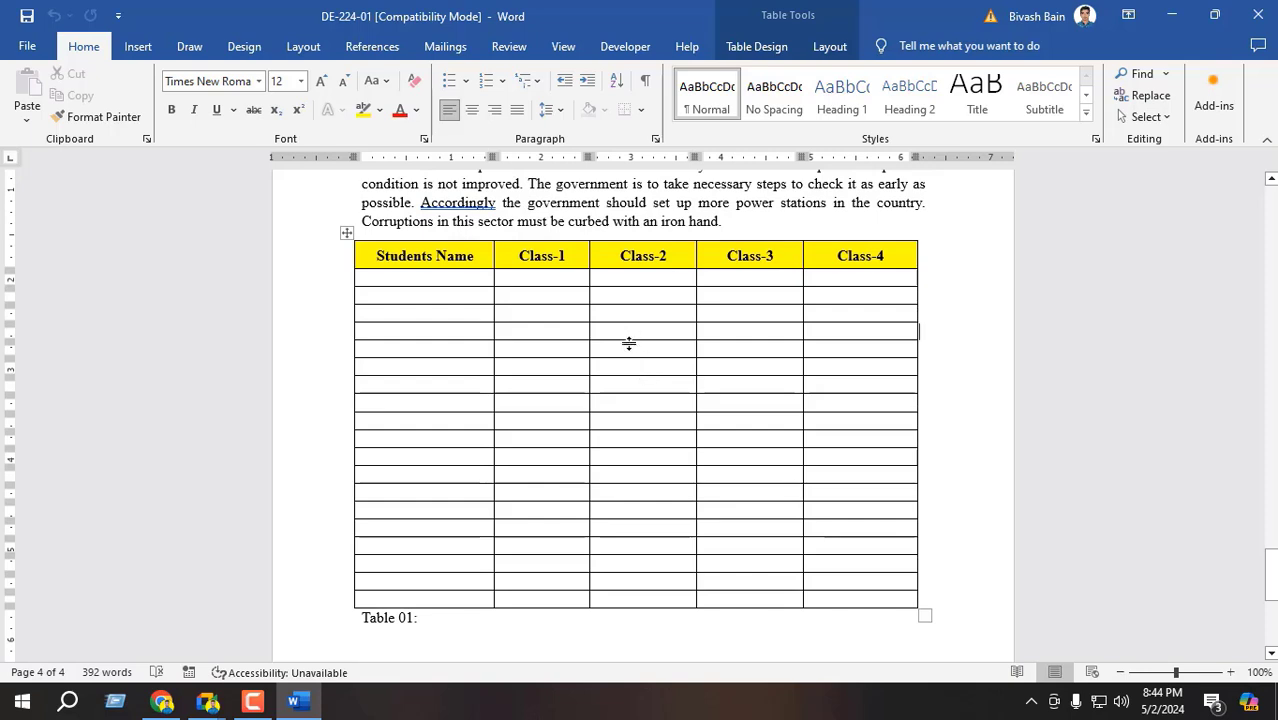
pyautogui.moveTo(640, 349); pyautogui.dragTo(699, 461)
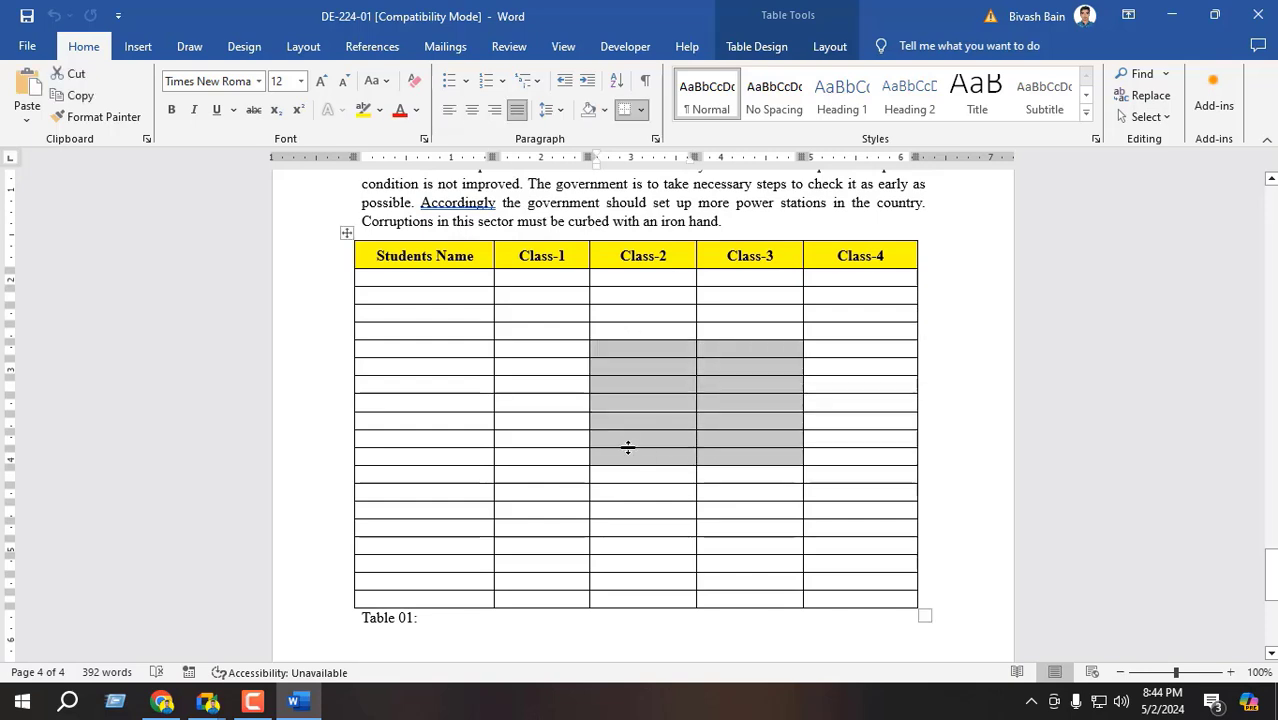
pyautogui.click(769, 330)
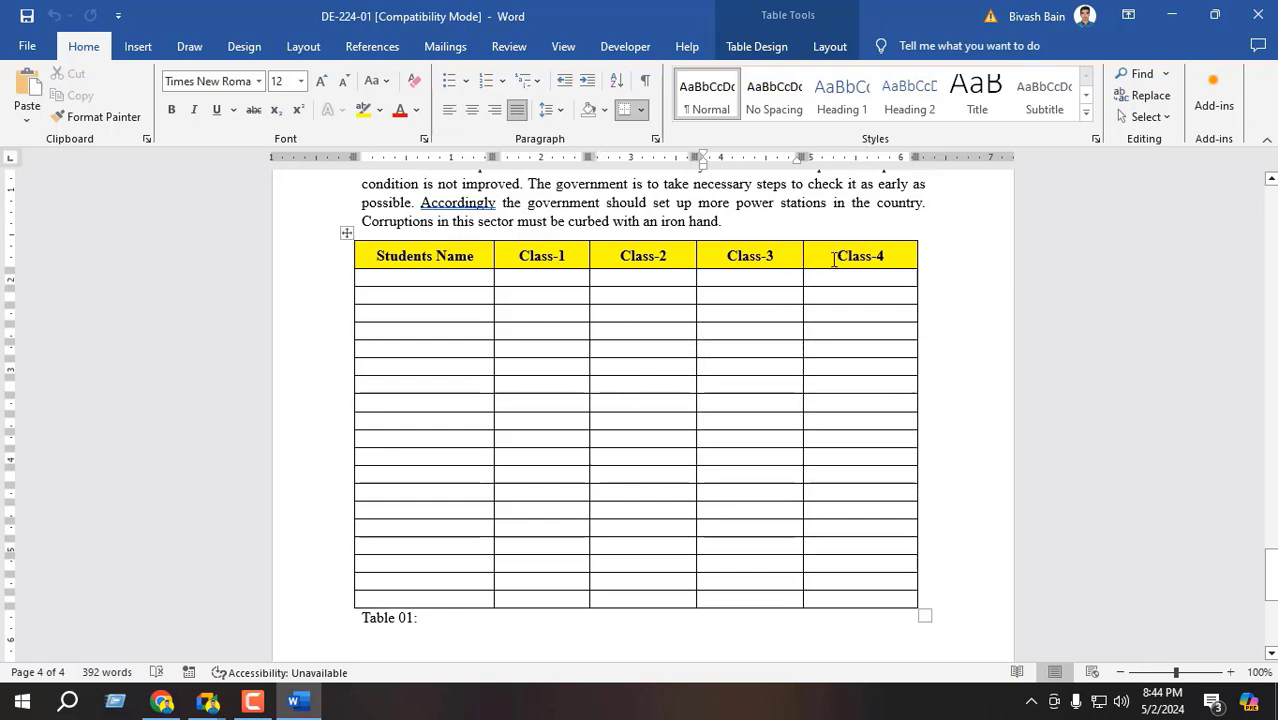
# - Delete the Class-4 heading text from the last header cell of the attendance table
pyautogui.moveTo(834, 259); pyautogui.dragTo(901, 259)
pyautogui.press('BackSpace')
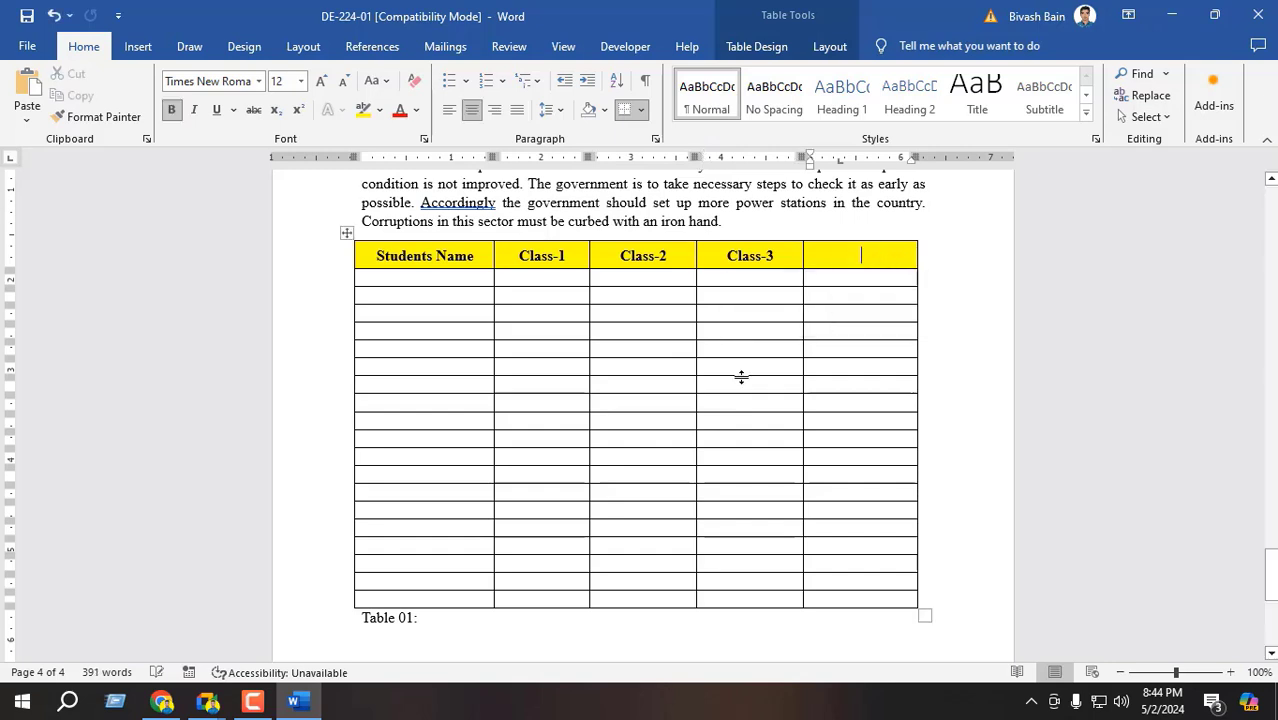
pyautogui.click(738, 410)
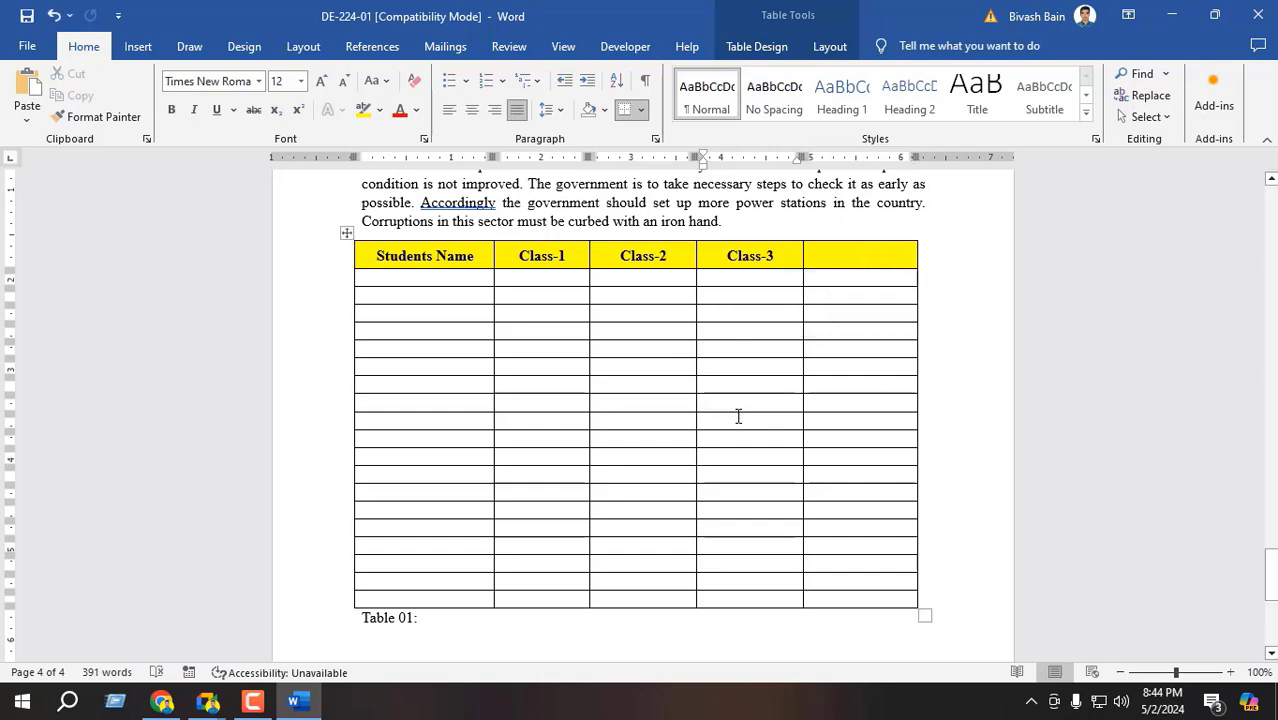
# - Compare the Table Design and table Layout tools available for the emptied header cell
pyautogui.click(833, 257)
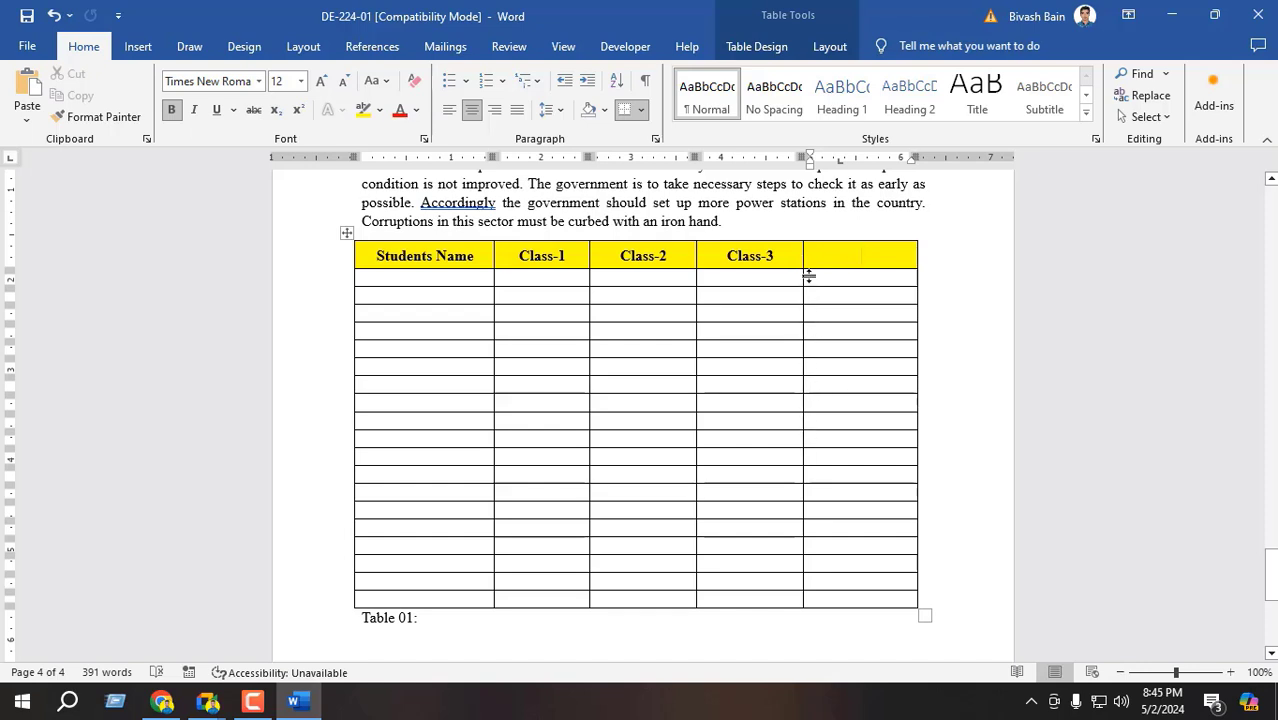
pyautogui.click(829, 50)
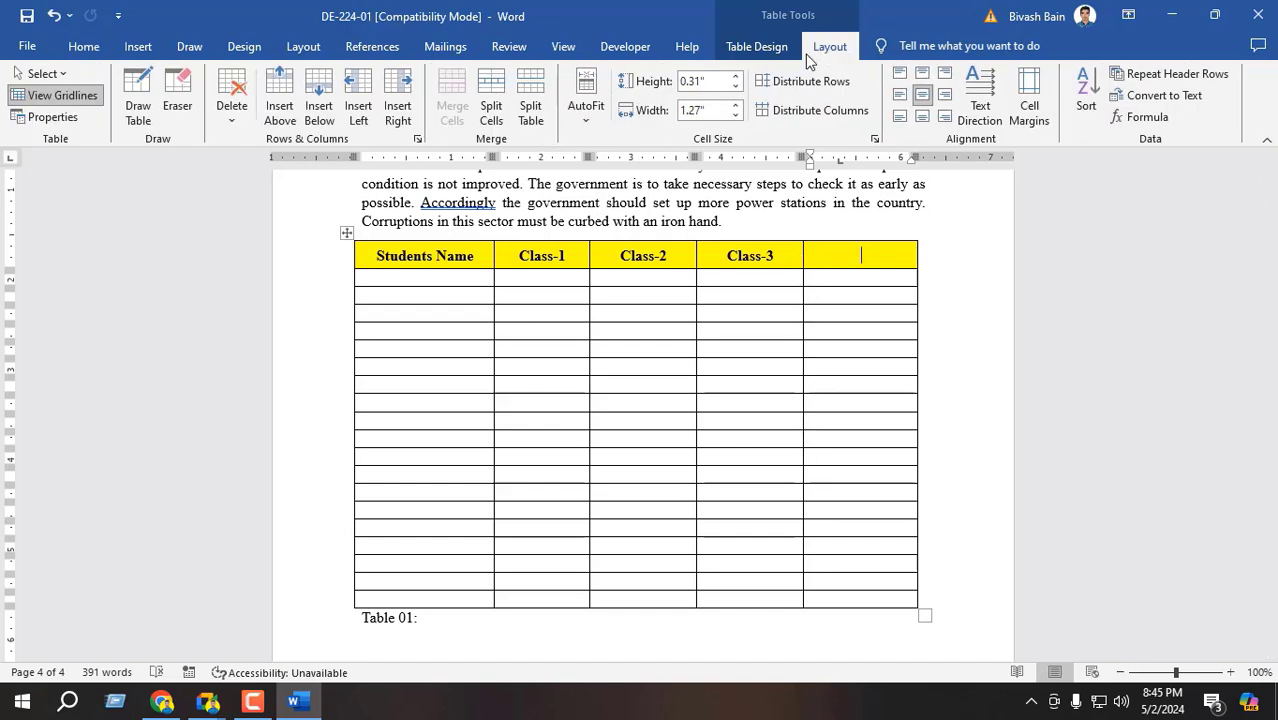
pyautogui.click(760, 48)
pyautogui.click(825, 47)
pyautogui.click(765, 50)
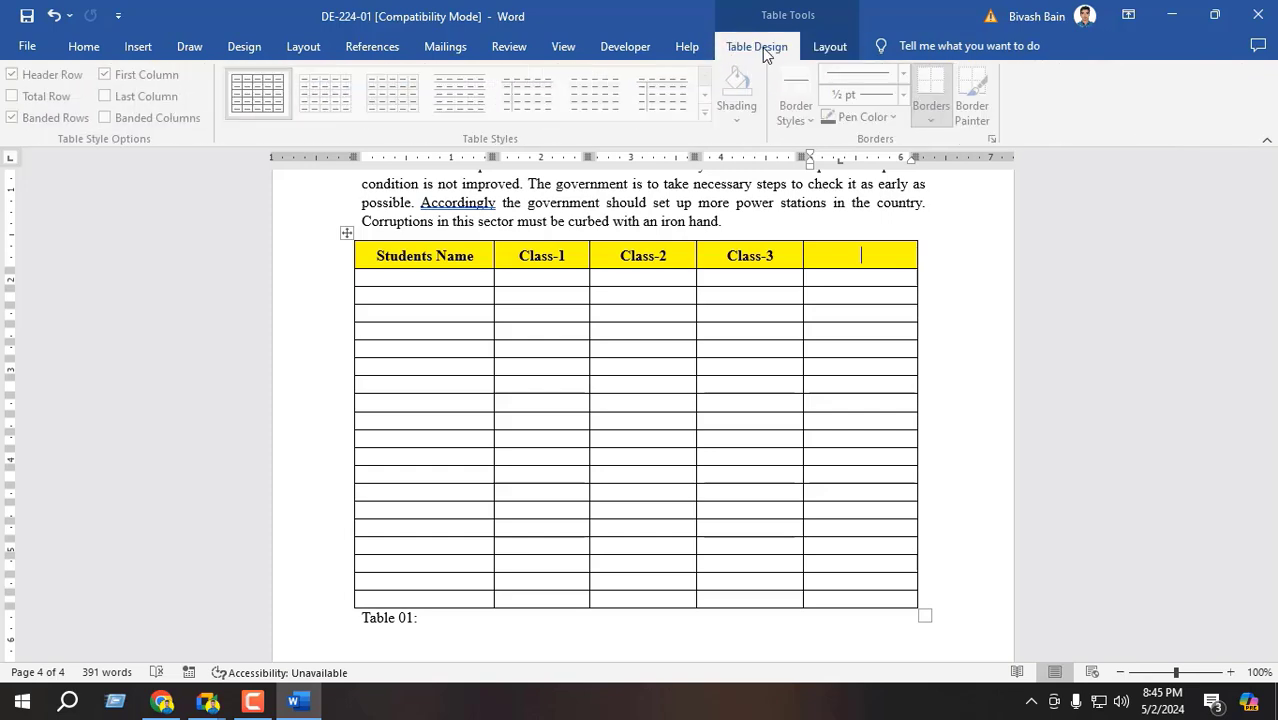
pyautogui.click(820, 47)
pyautogui.click(795, 50)
pyautogui.click(823, 49)
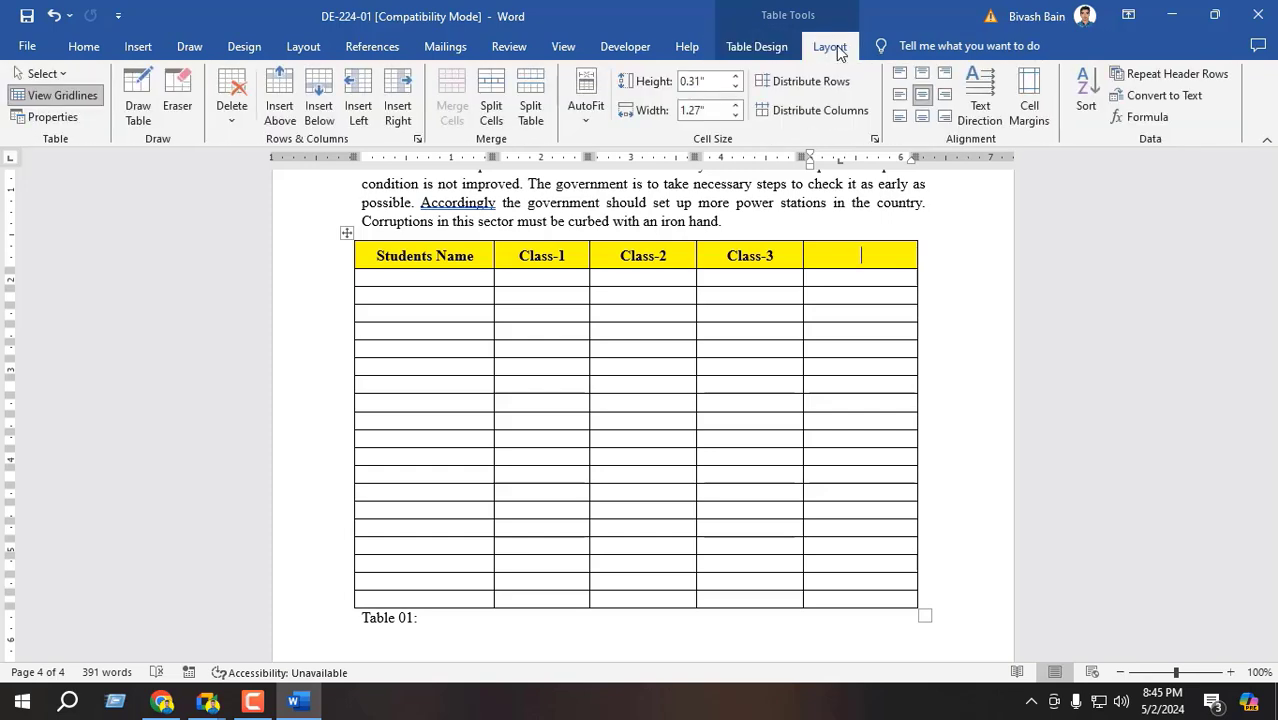
# - Place the cursor in the paragraph above the table and back in a table cell to compare when the table tools are available
pyautogui.scroll(4, 545, 345)
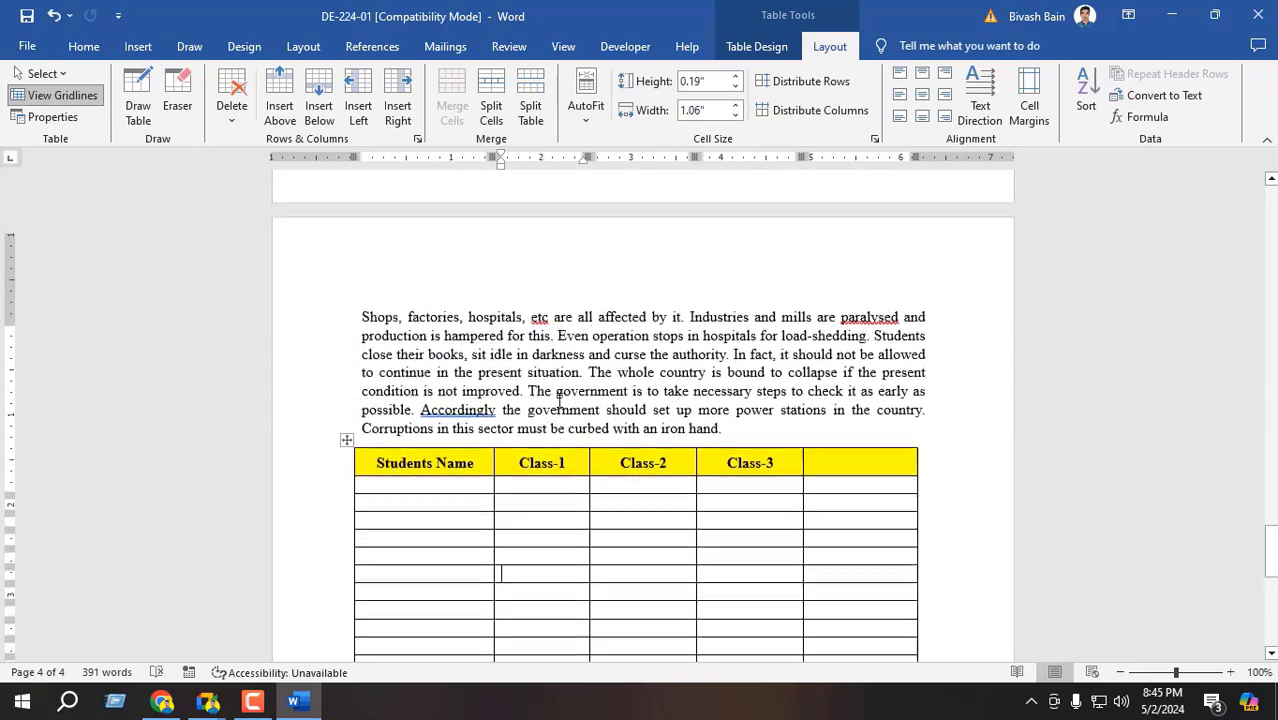
pyautogui.click(547, 353)
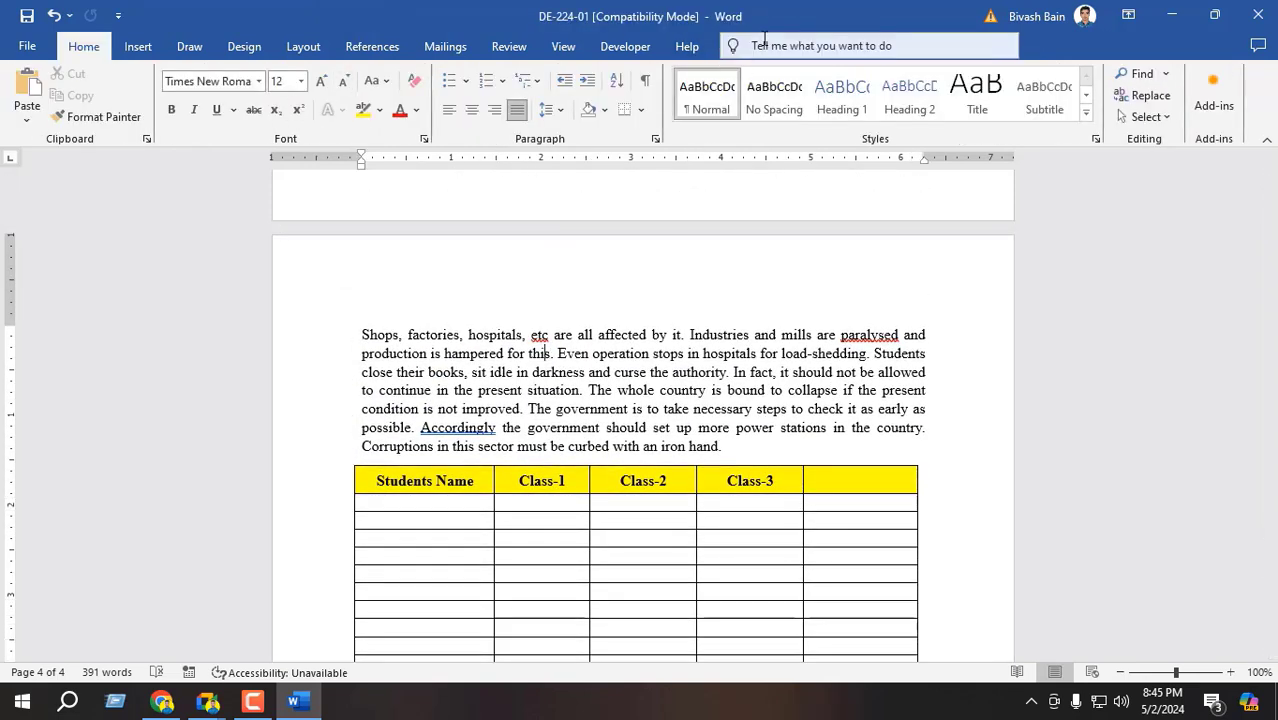
pyautogui.scroll(-3, 547, 407)
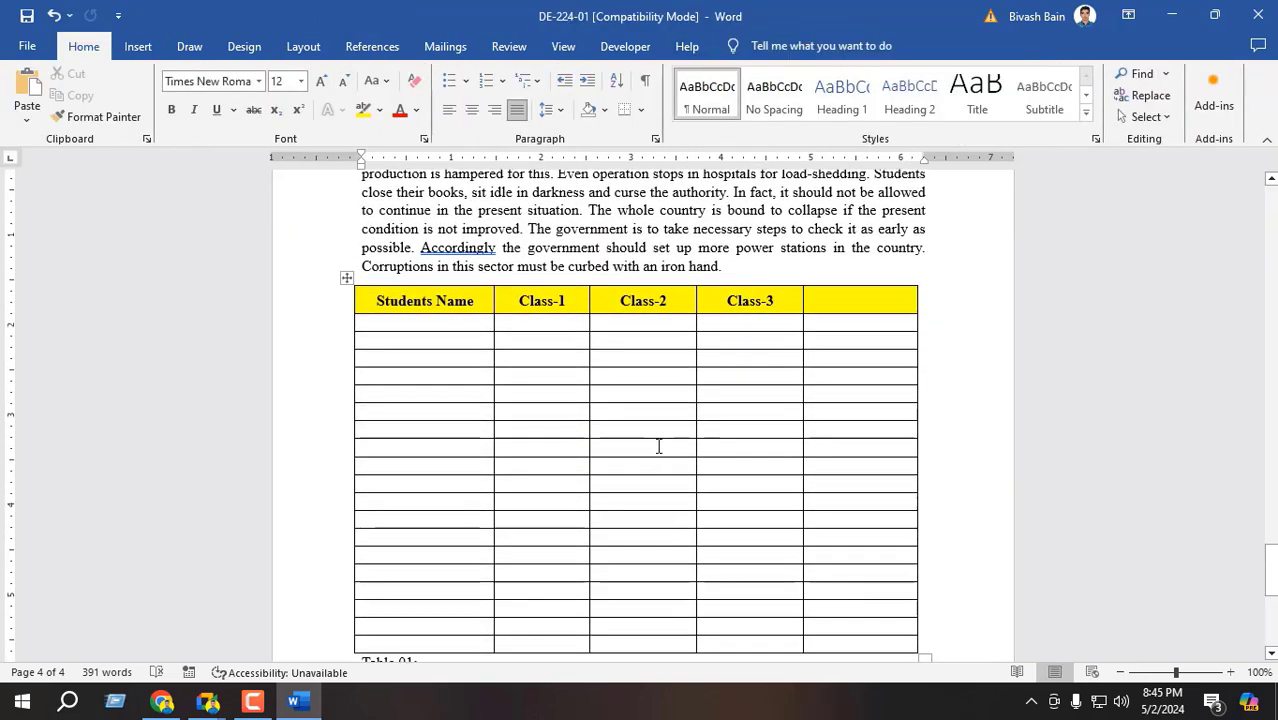
pyautogui.click(658, 446)
pyautogui.click(829, 47)
pyautogui.click(770, 47)
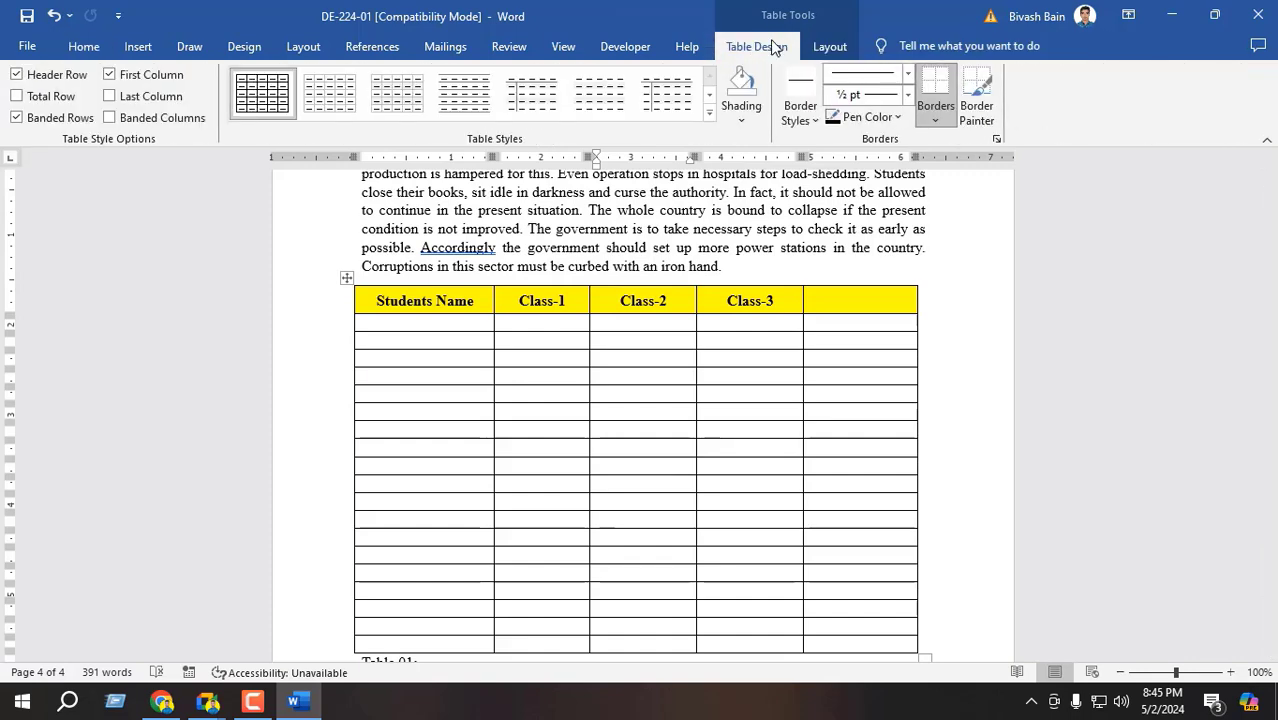
pyautogui.click(829, 47)
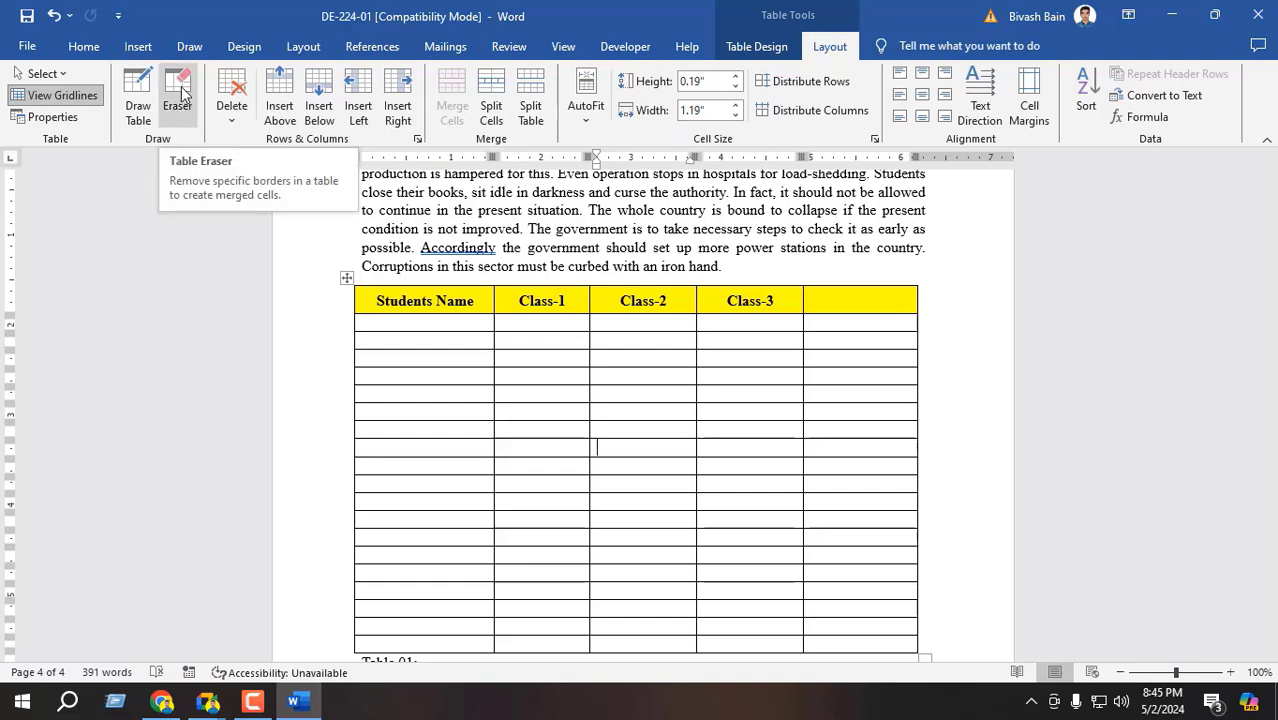
# - Check the Google Meet call and return to the Word document
pyautogui.click(293, 706)
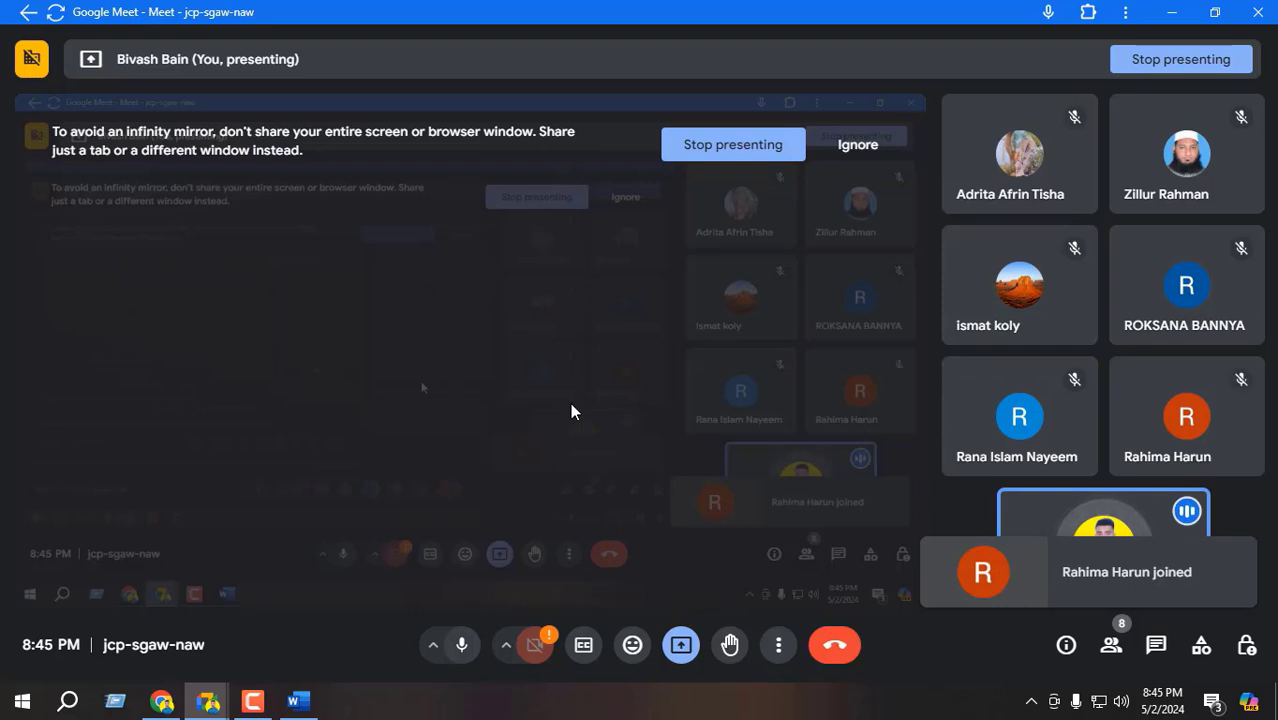
pyautogui.click(294, 701)
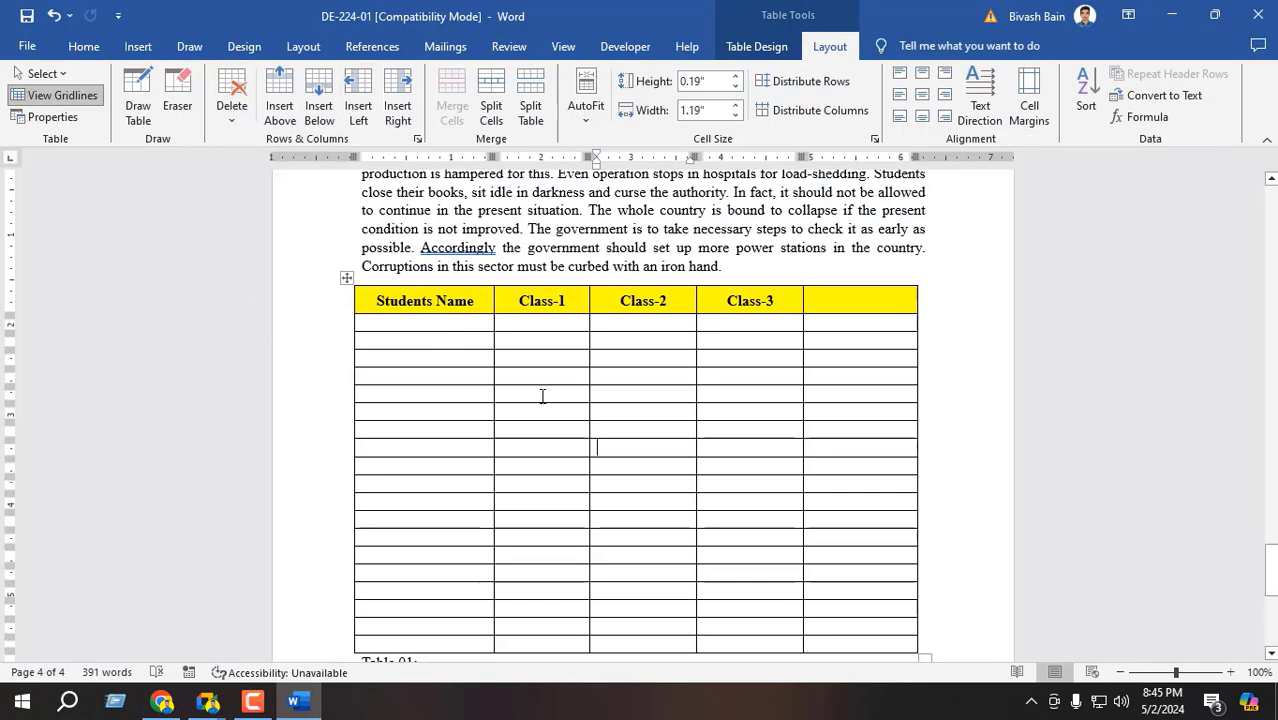
# - With the table Eraser, remove the border between the Class-3 header cell and the empty header cell beside it
pyautogui.click(186, 106)
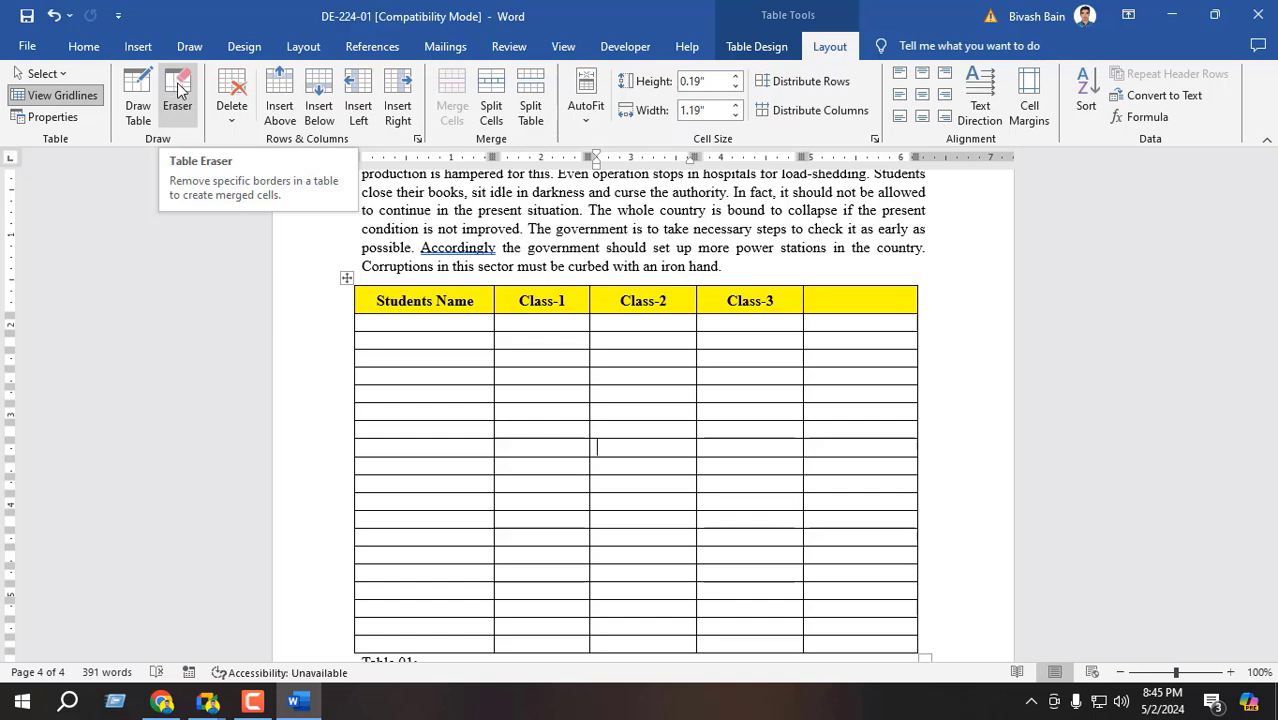
pyautogui.click(180, 88)
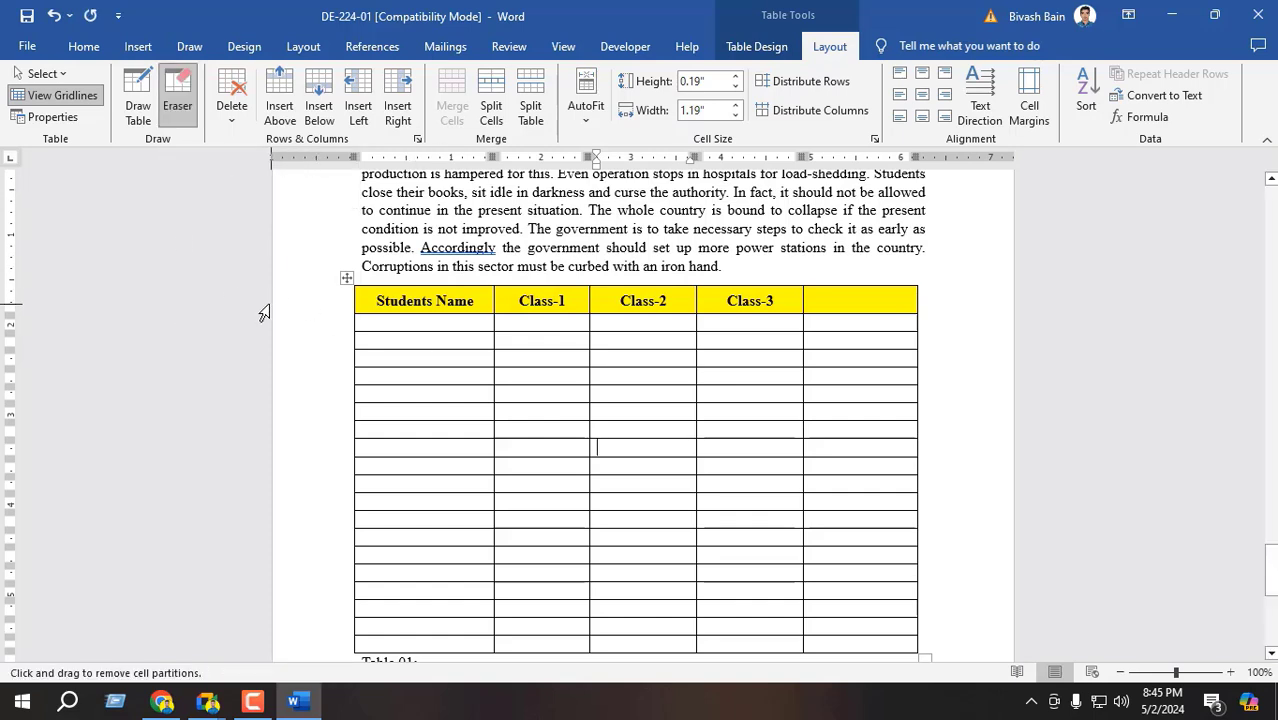
pyautogui.click(168, 105)
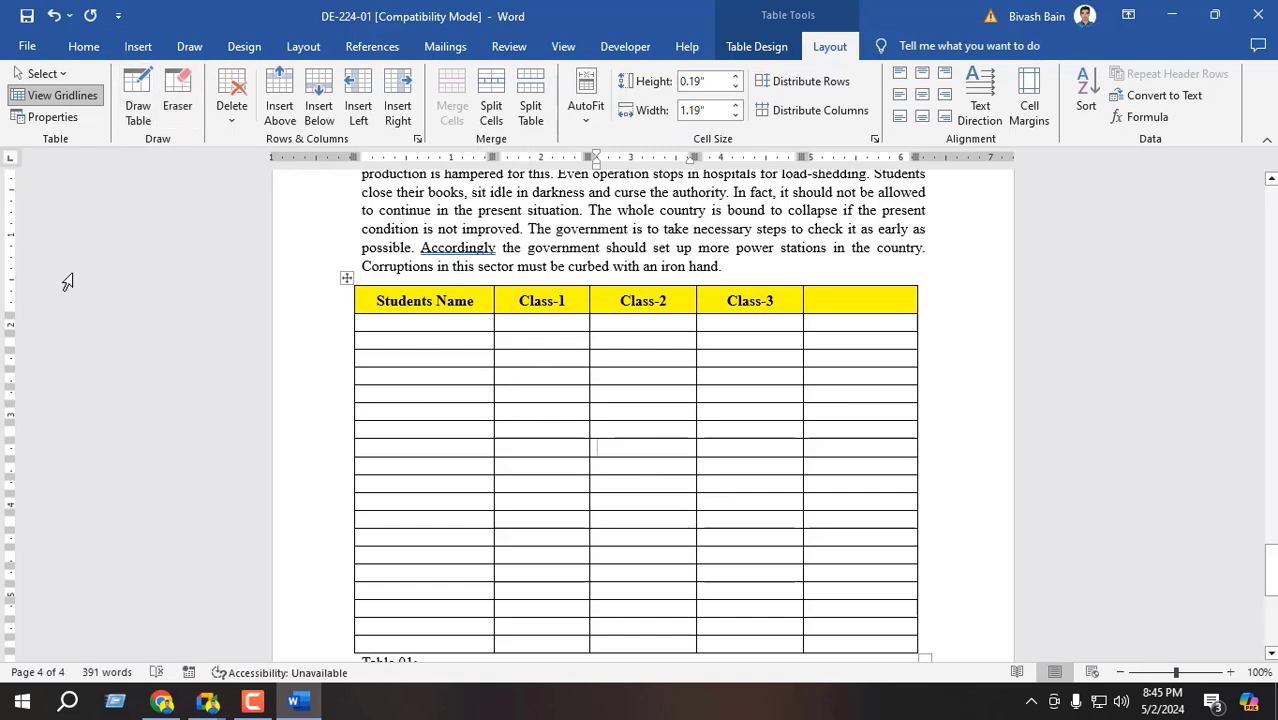
pyautogui.click(177, 95)
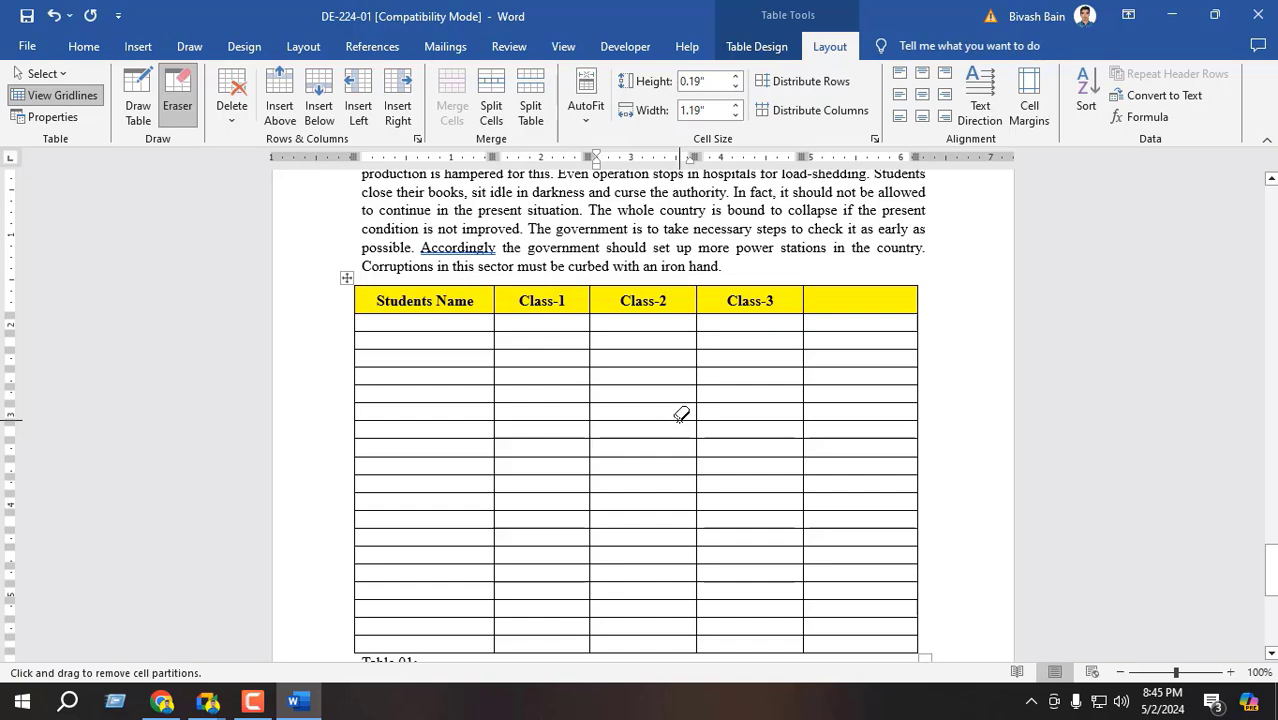
pyautogui.scroll(-1, 740, 400)
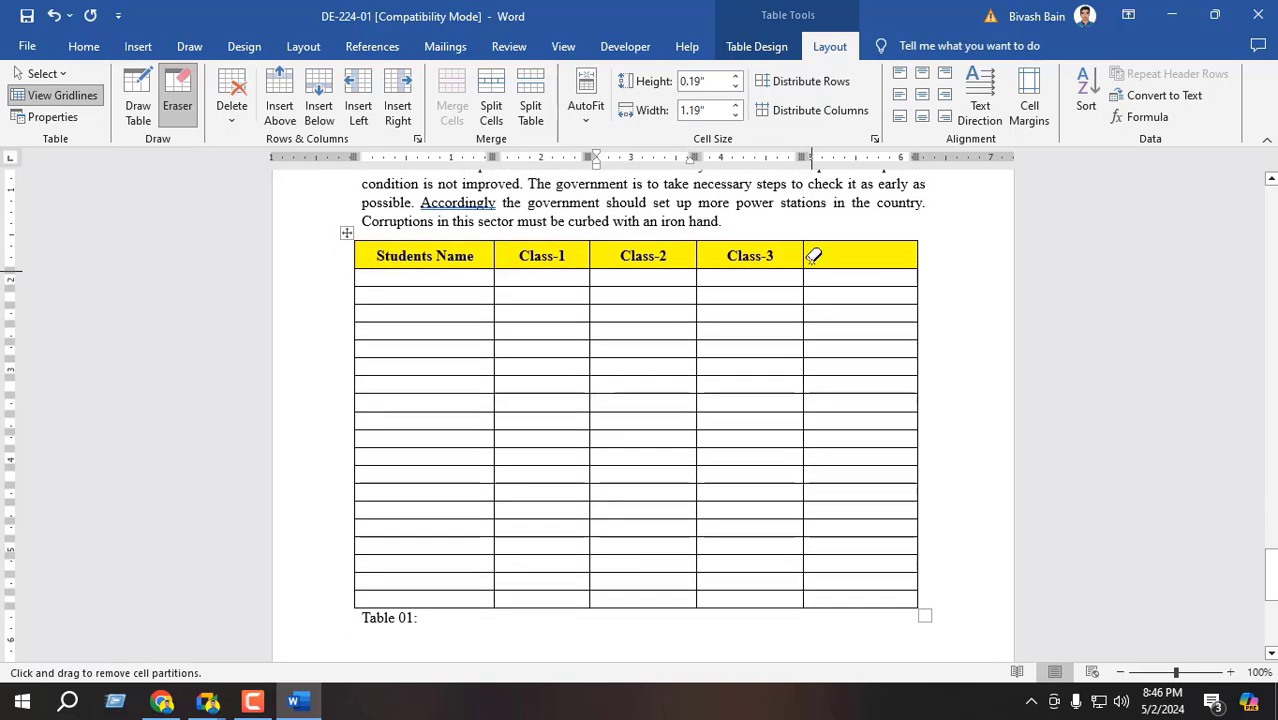
pyautogui.click(806, 250)
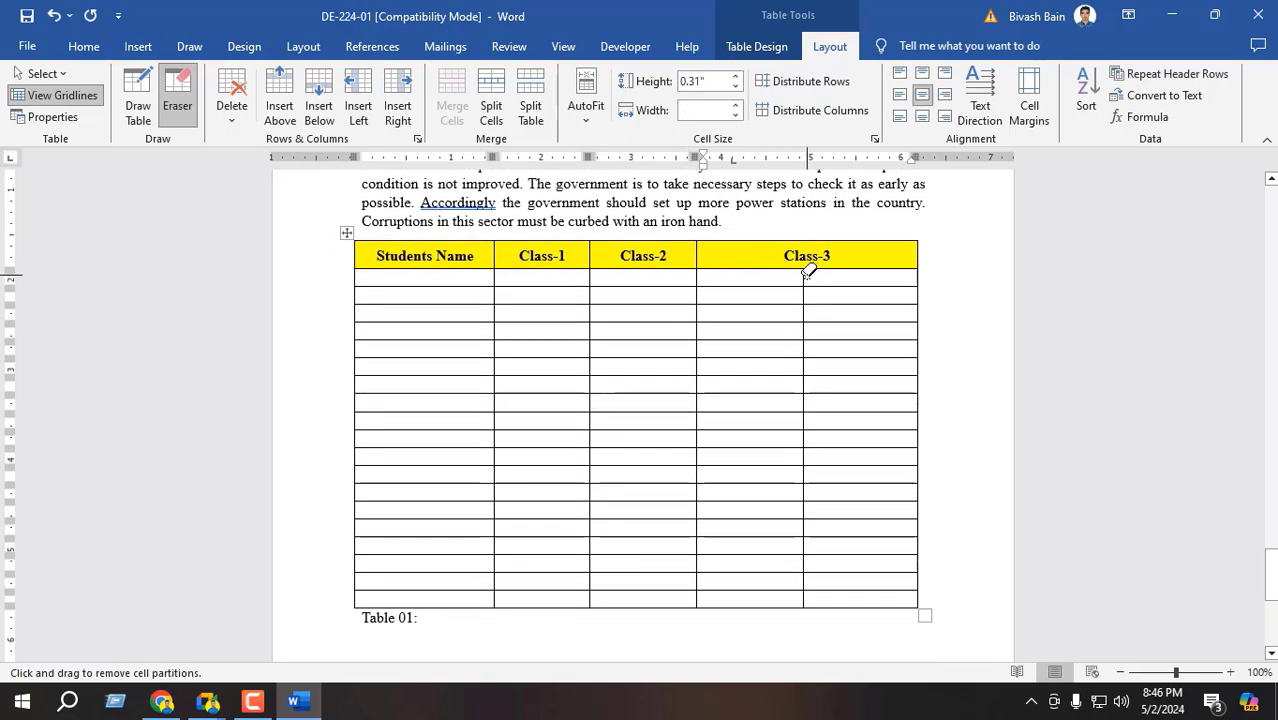
# - Erase the border between the Class-3 column and the unlabelled last column in every row below the header, undoing one mistaken erasure
pyautogui.click(806, 282)
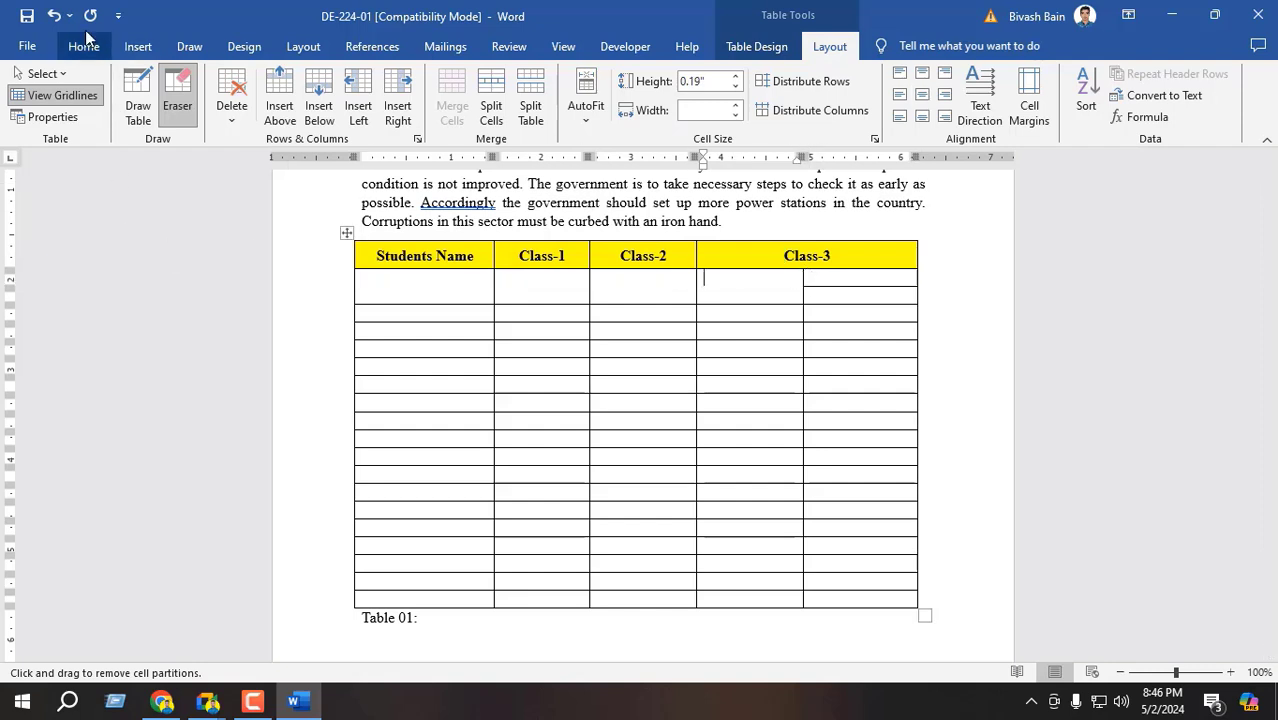
pyautogui.click(52, 15)
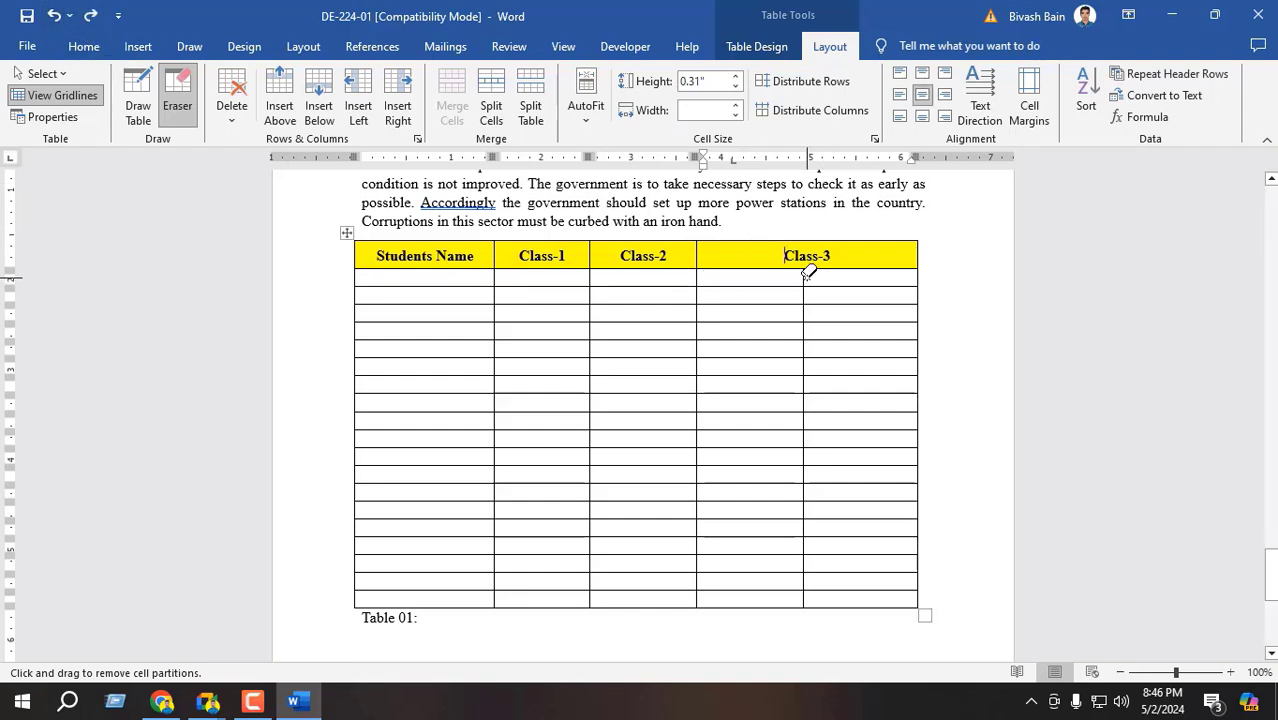
pyautogui.click(806, 277)
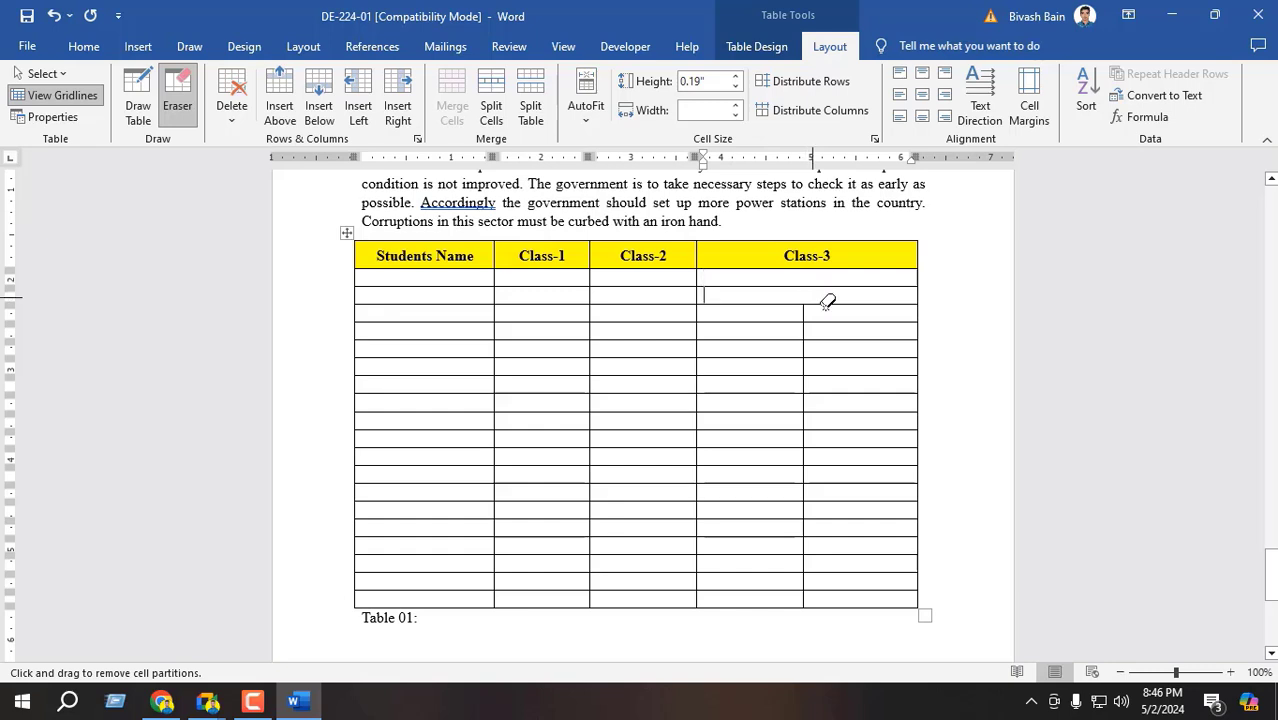
pyautogui.click(805, 313)
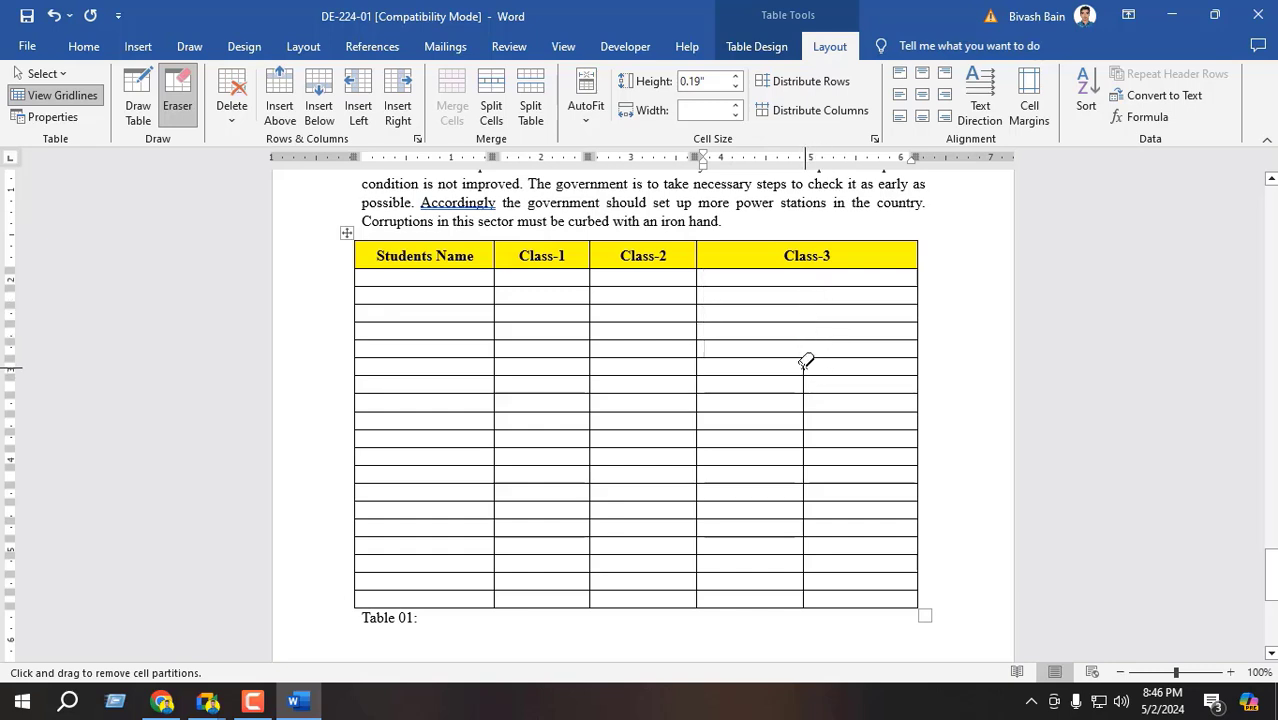
pyautogui.click(806, 367)
pyautogui.click(807, 383)
pyautogui.click(806, 401)
pyautogui.click(807, 419)
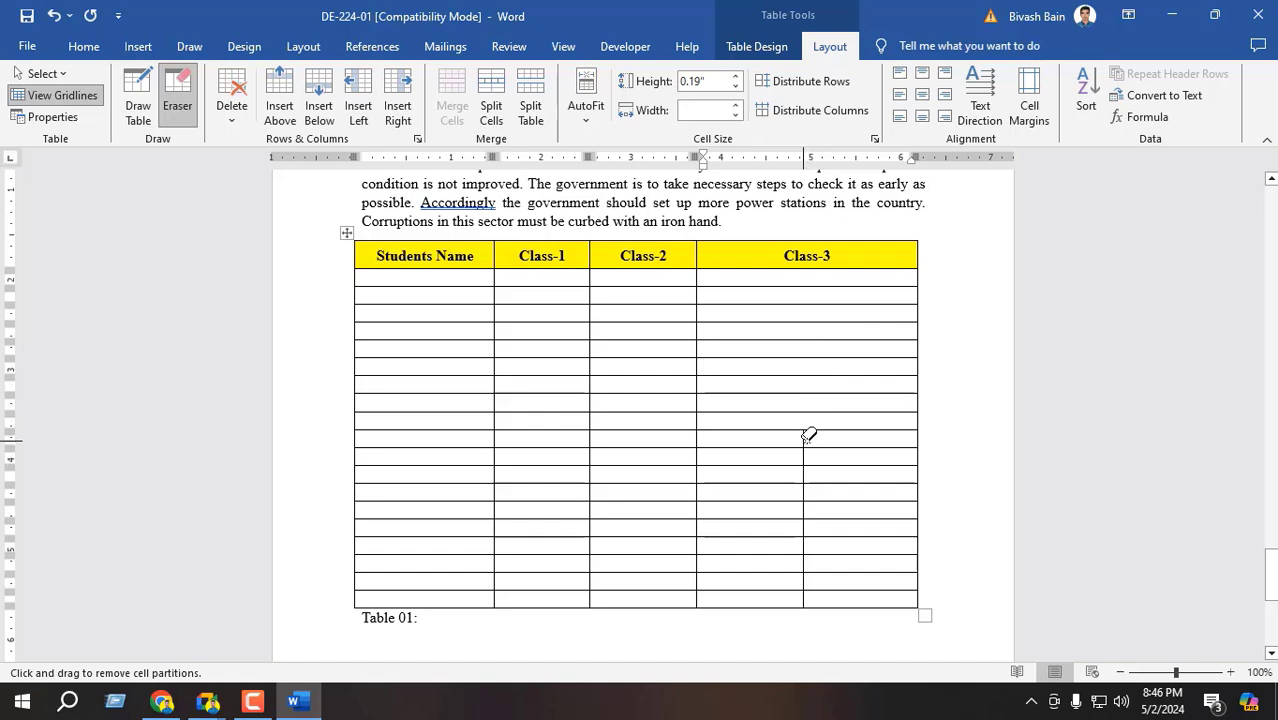
pyautogui.click(807, 438)
pyautogui.click(807, 456)
pyautogui.click(808, 473)
pyautogui.click(807, 491)
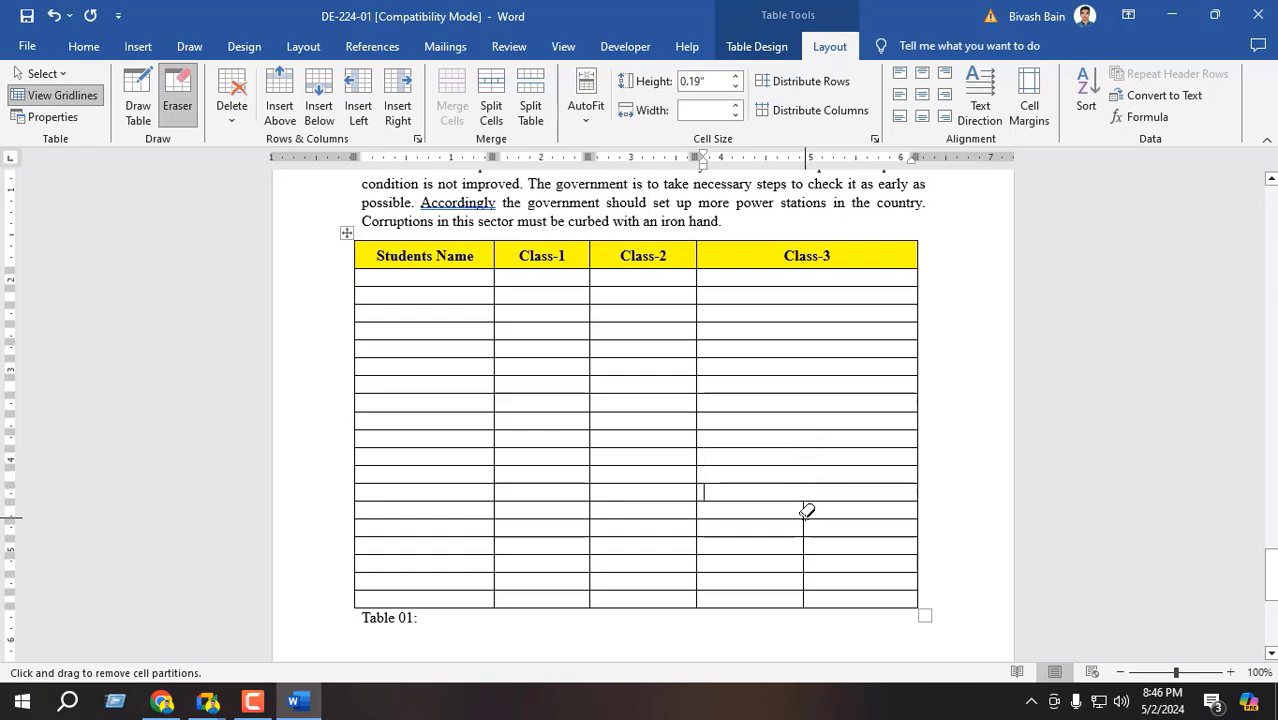
pyautogui.click(807, 509)
pyautogui.click(806, 545)
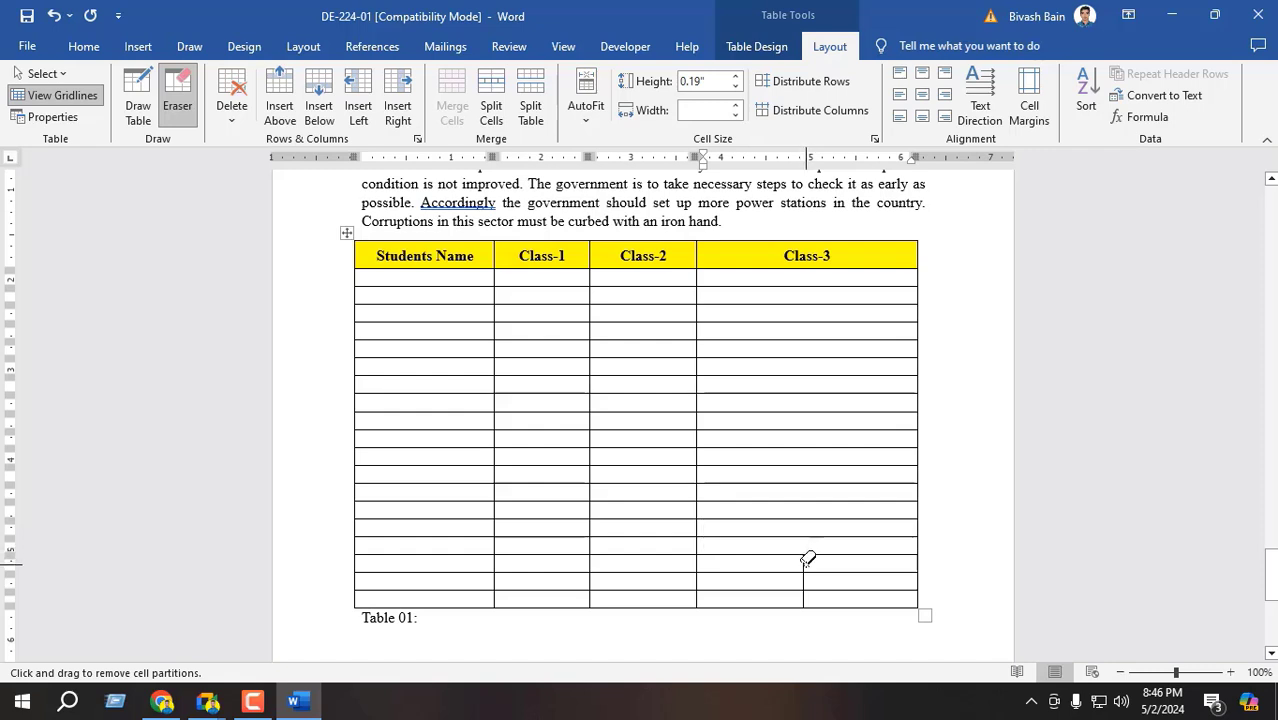
pyautogui.click(806, 582)
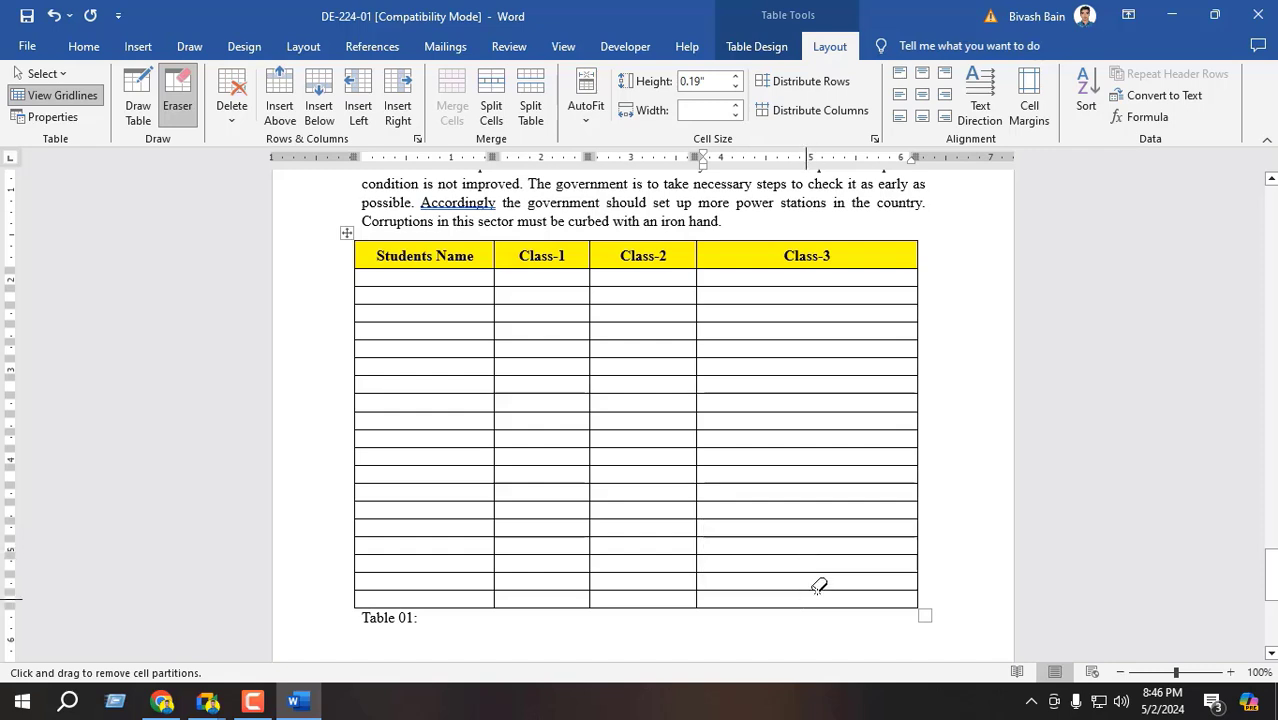
# - With the table Eraser, remove the Class-2/Class-3 border in one middle row, undo the erasure and turn the Eraser off
pyautogui.click(169, 94)
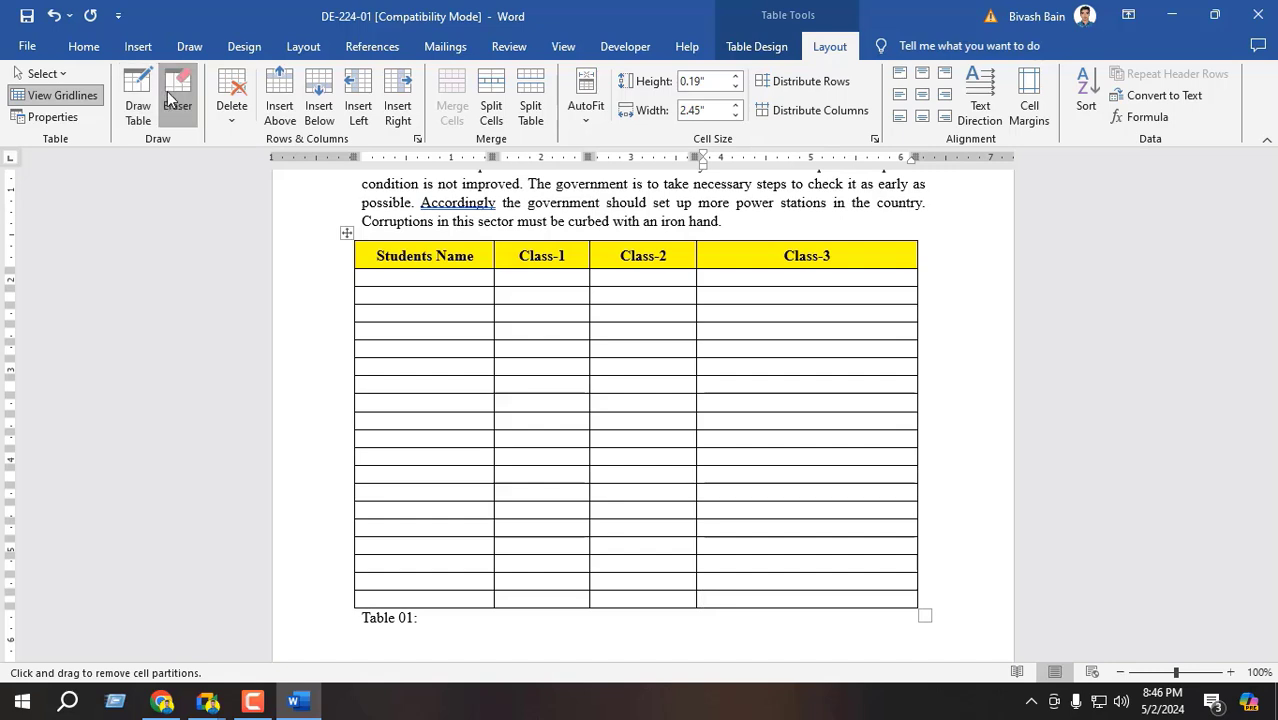
pyautogui.click(170, 118)
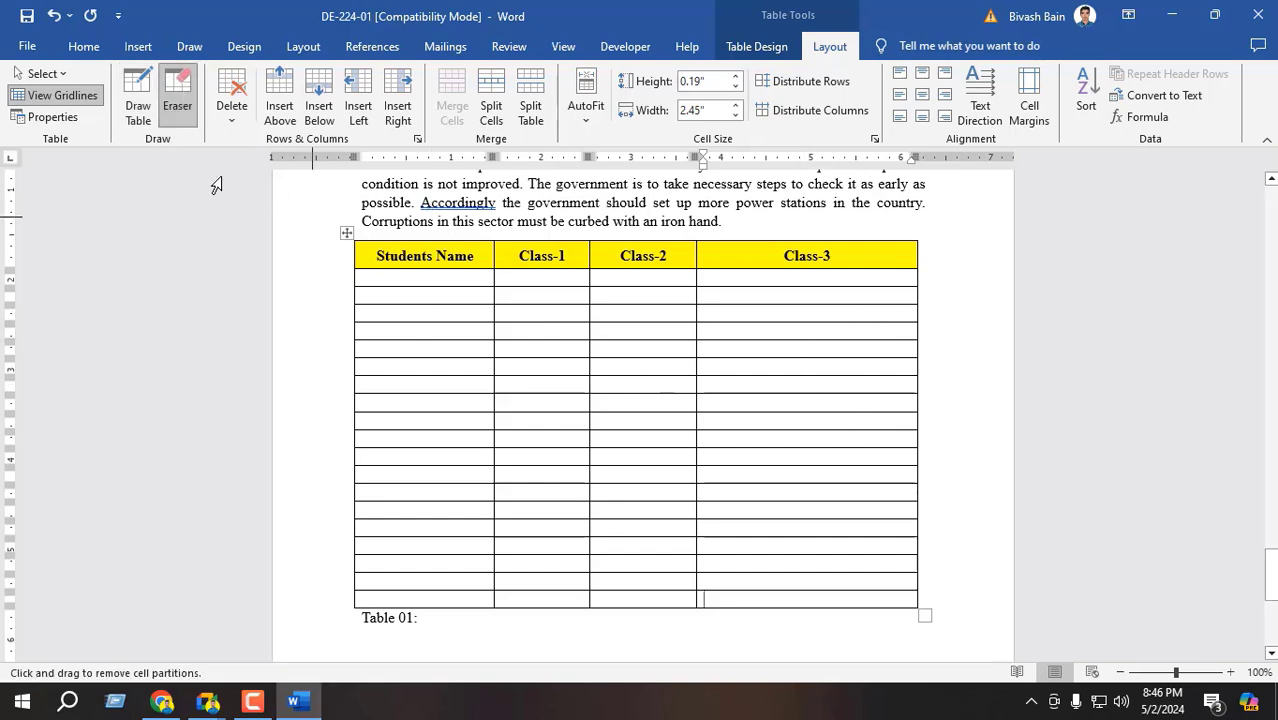
pyautogui.click(177, 95)
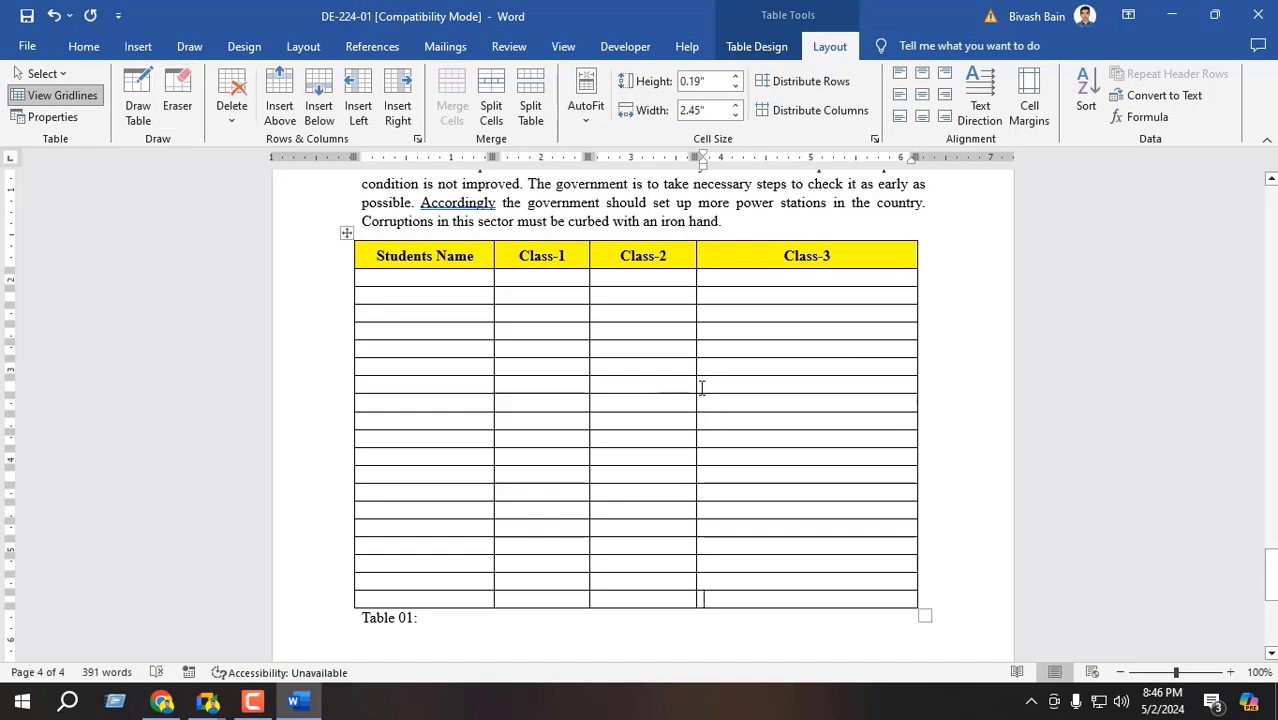
pyautogui.click(177, 100)
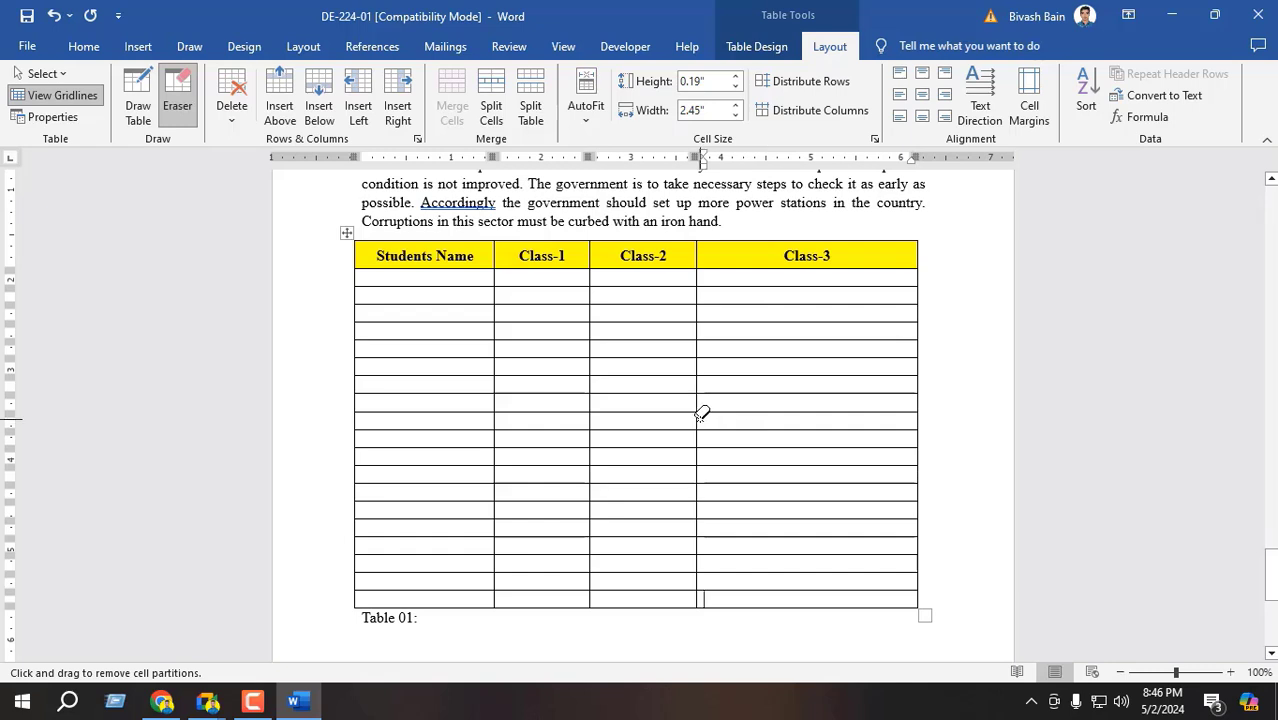
pyautogui.click(697, 418)
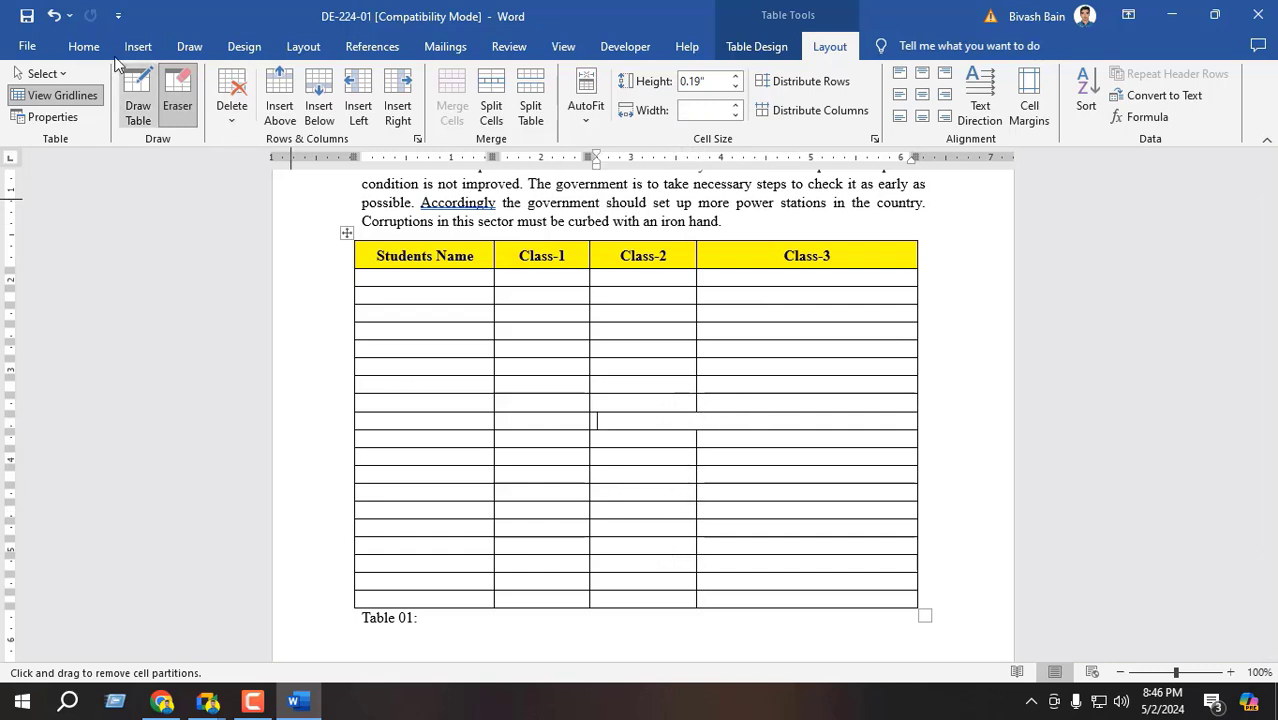
pyautogui.click(54, 16)
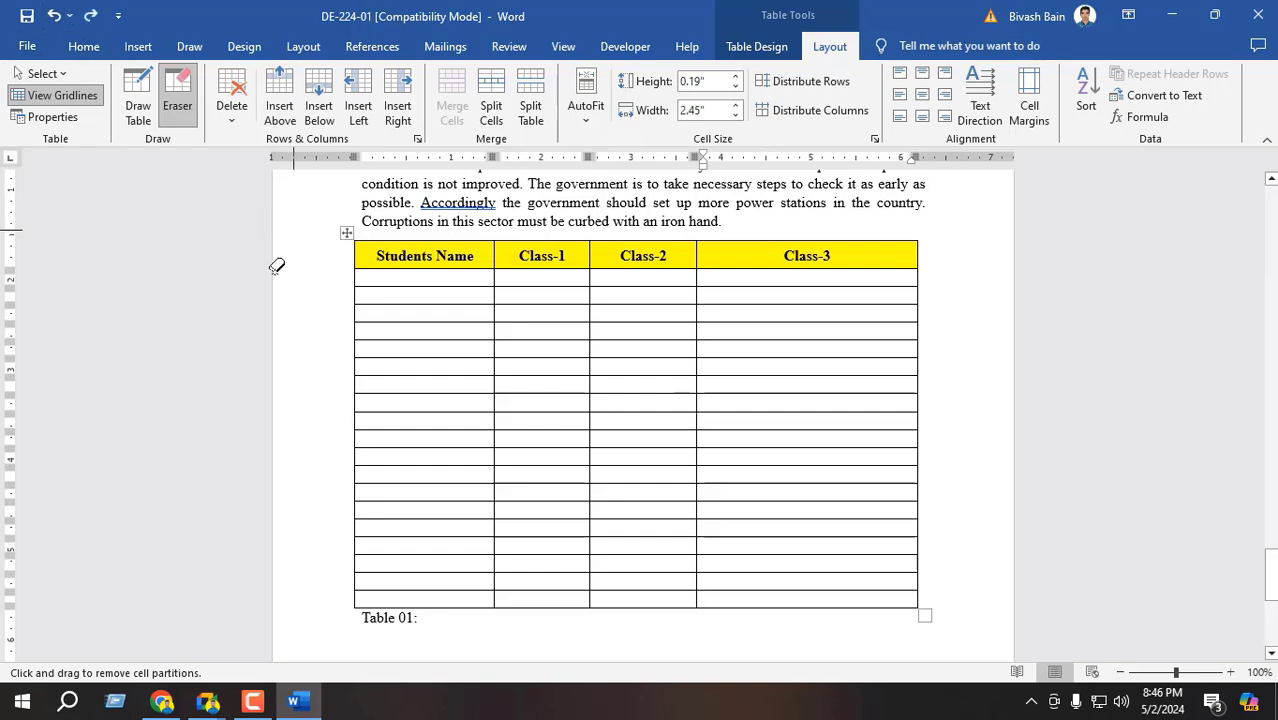
pyautogui.click(177, 95)
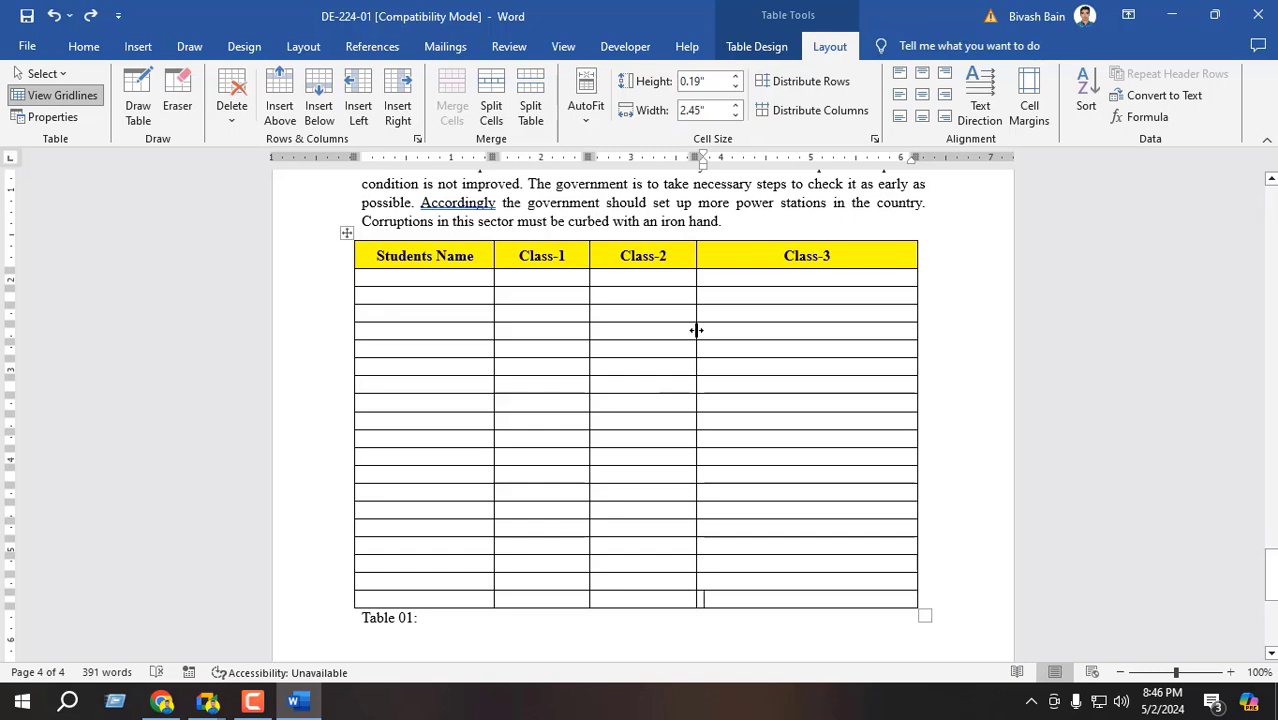
# - Shift the borders after the Class-2, Class-1 and Students Name columns to the right, undoing a shift made in one row only
pyautogui.moveTo(696, 330); pyautogui.dragTo(782, 330)
pyautogui.moveTo(588, 336); pyautogui.dragTo(636, 334)
pyautogui.click(492, 318)
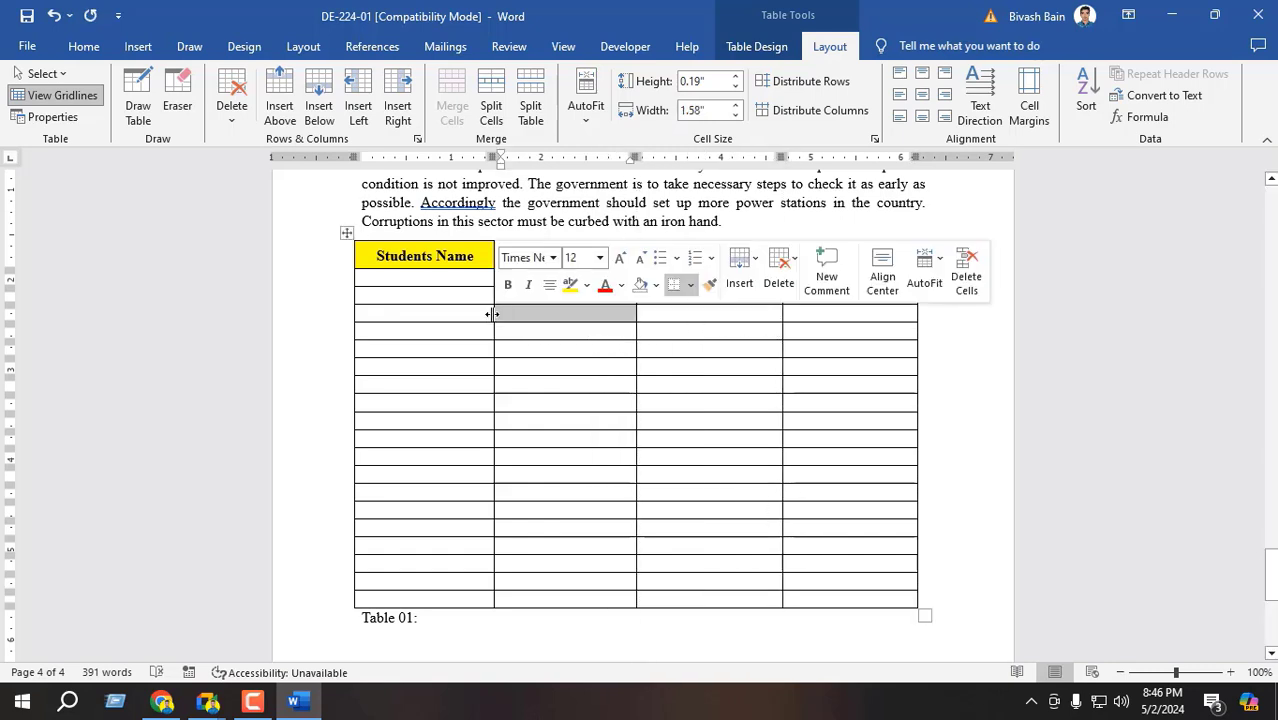
pyautogui.moveTo(490, 314); pyautogui.dragTo(524, 317)
pyautogui.click(531, 400)
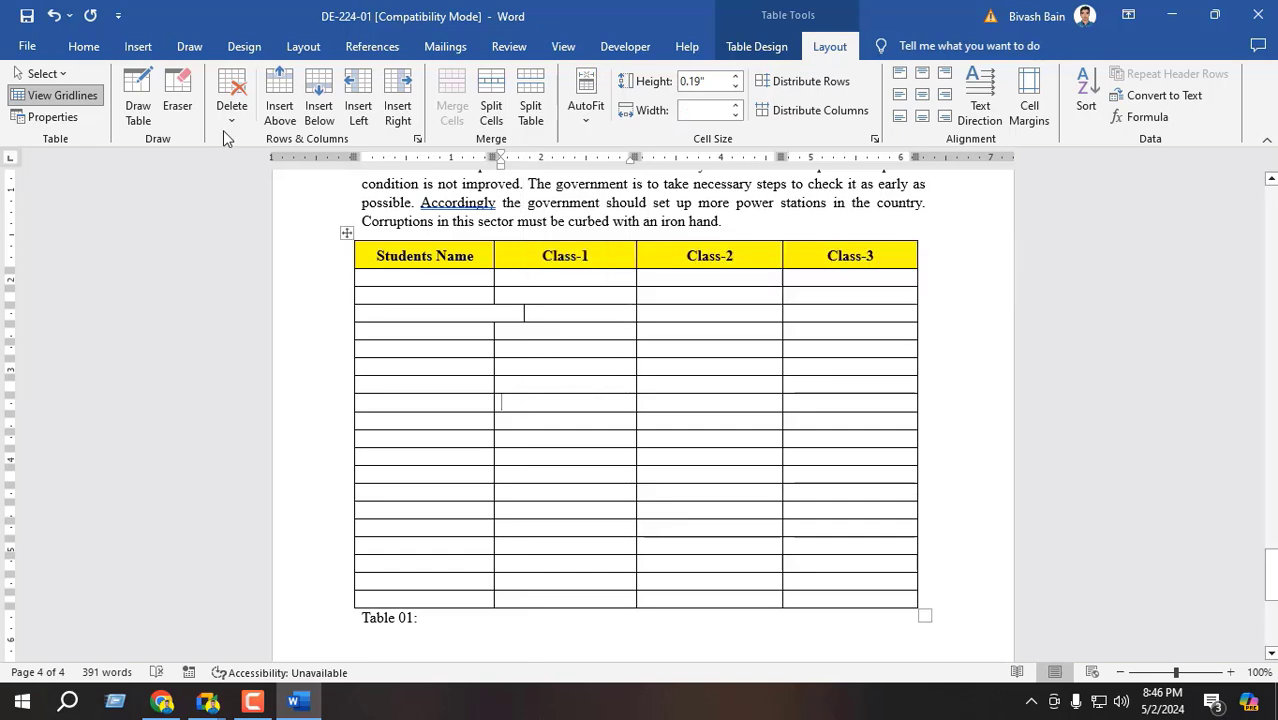
pyautogui.click(53, 15)
pyautogui.click(509, 382)
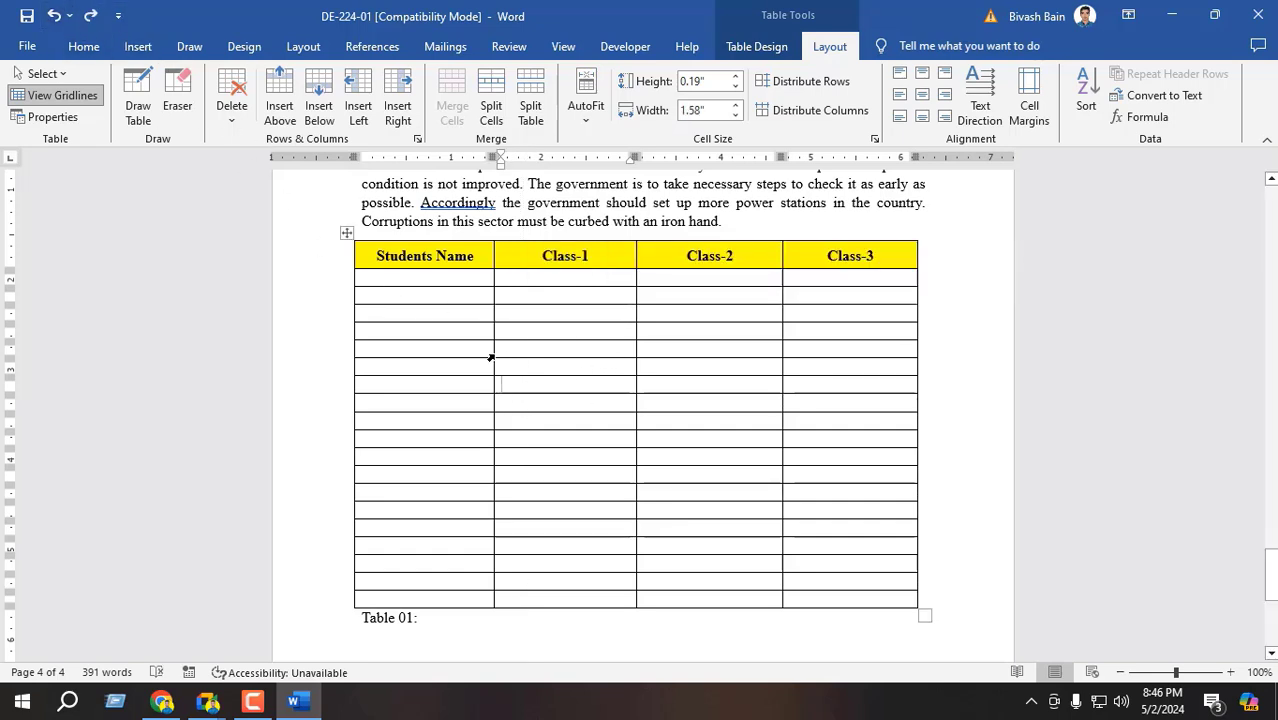
# - Minimize the Word and browser windows and open the desktop folder Course File for BSMRSTU
pyautogui.click(1172, 15)
pyautogui.click(1176, 14)
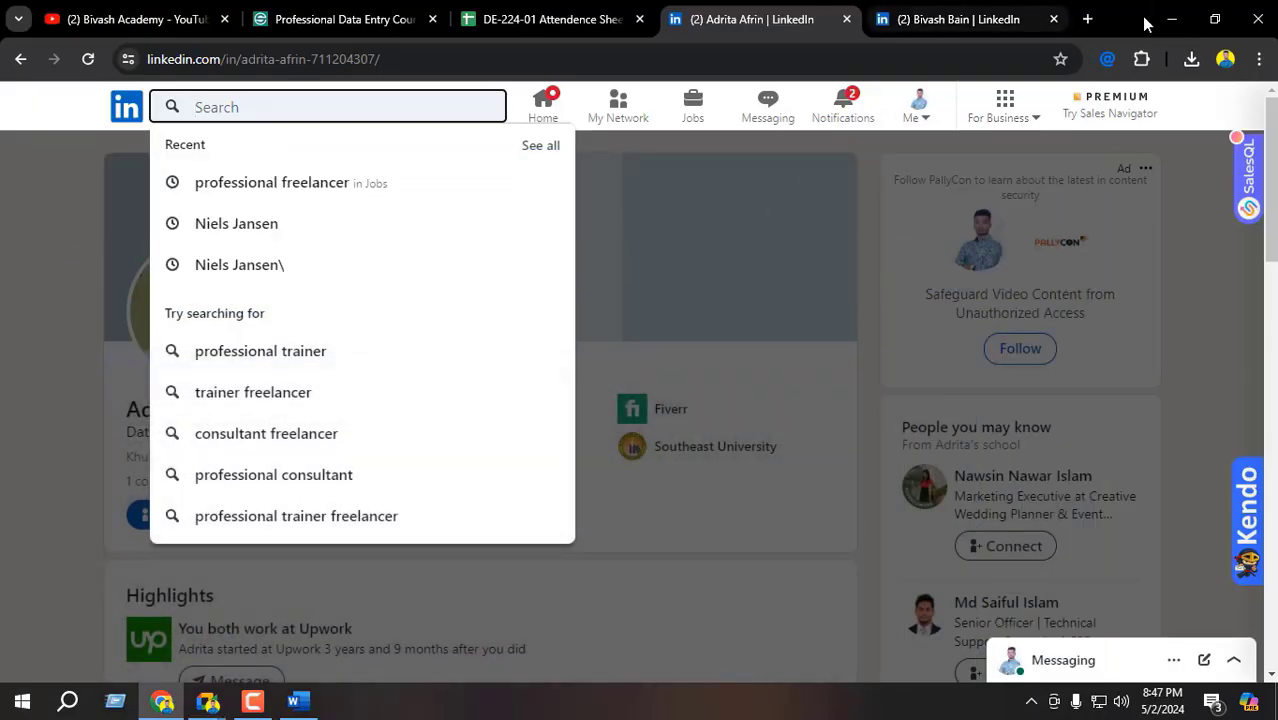
pyautogui.click(1168, 19)
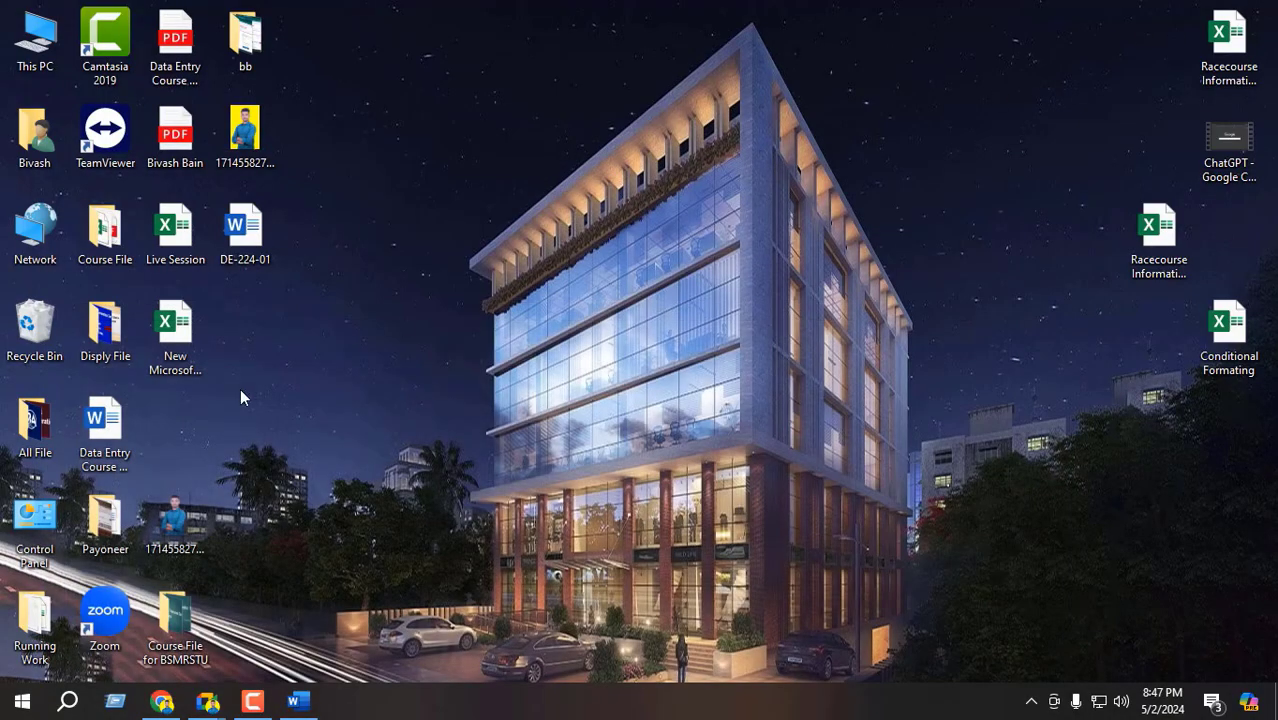
pyautogui.doubleClick(176, 608)
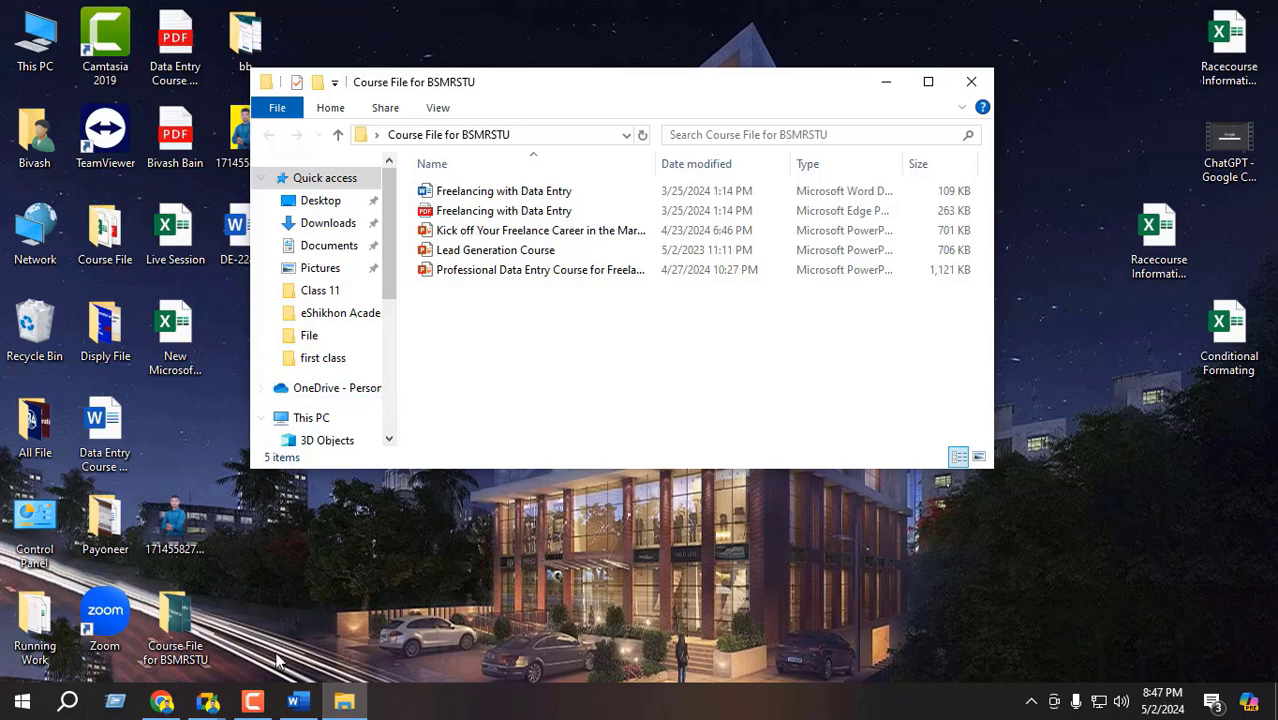
# - Check the Google Meet call and return to the course file folder
pyautogui.moveTo(208, 702)
pyautogui.click(143, 645)
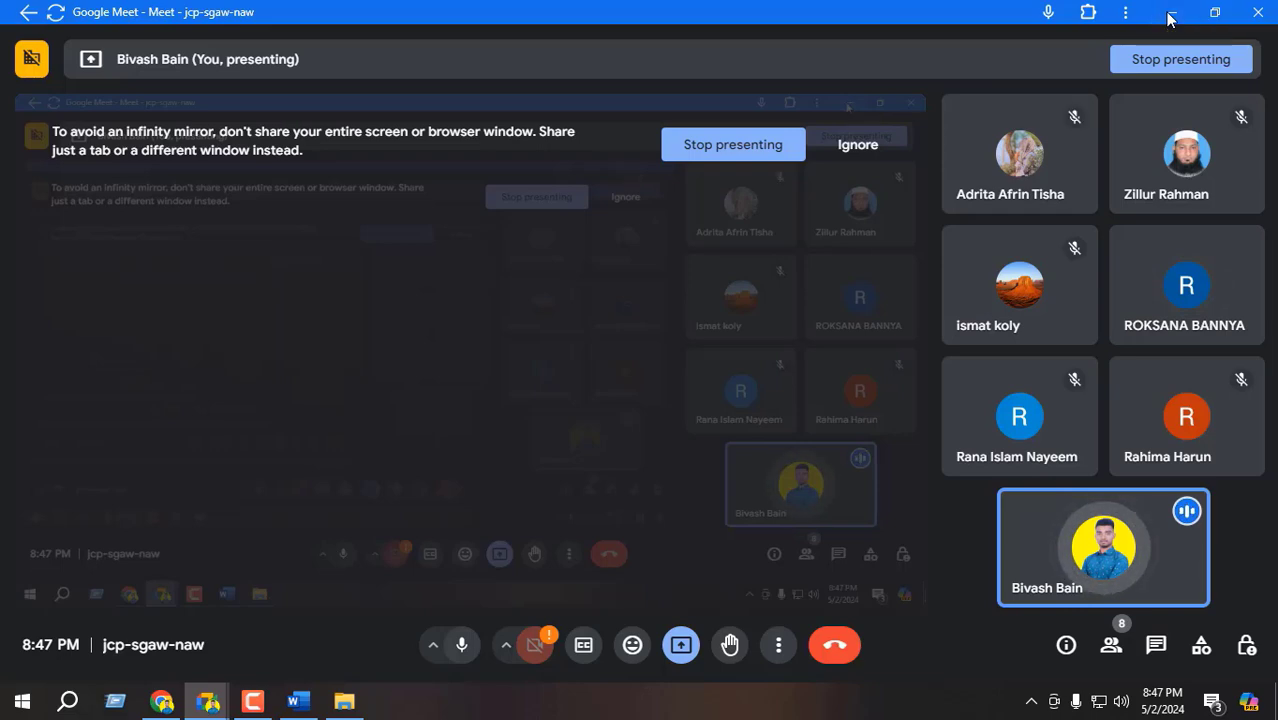
pyautogui.click(1170, 17)
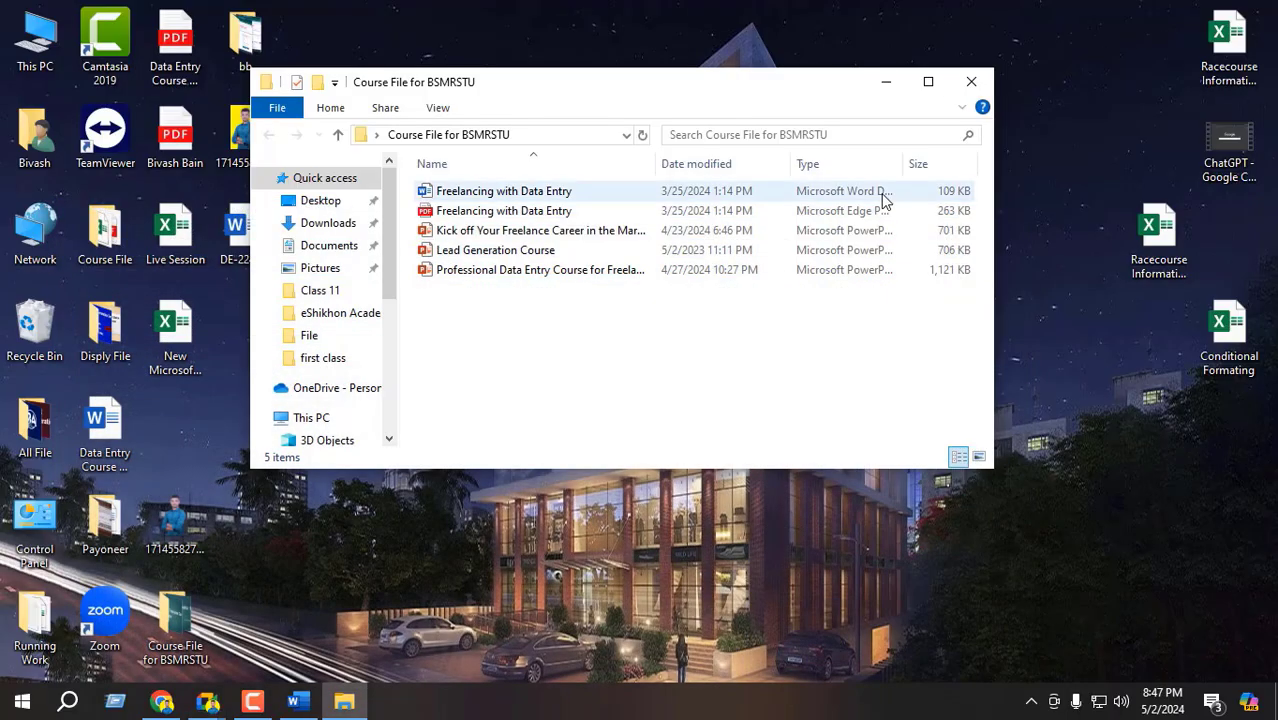
# - Open the Freelancing with Data Entry PDF, maximize its window and restore the previous Edge pages
pyautogui.click(524, 214)
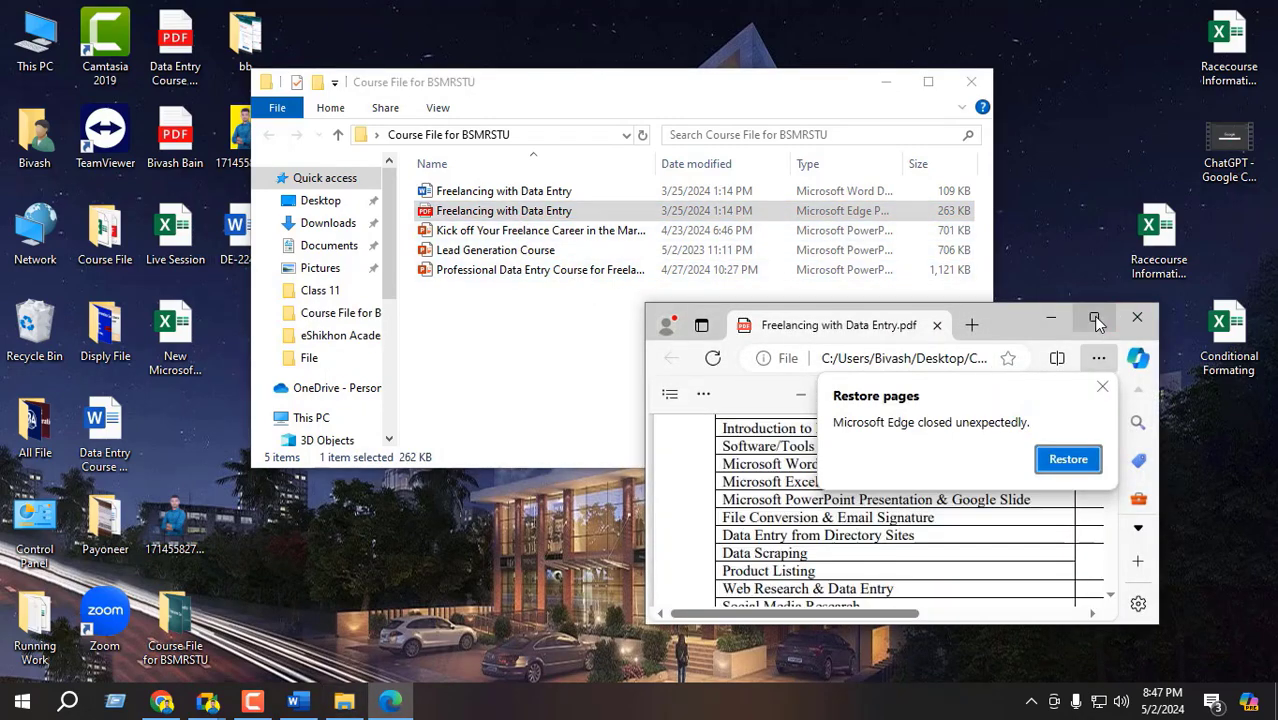
pyautogui.click(1095, 318)
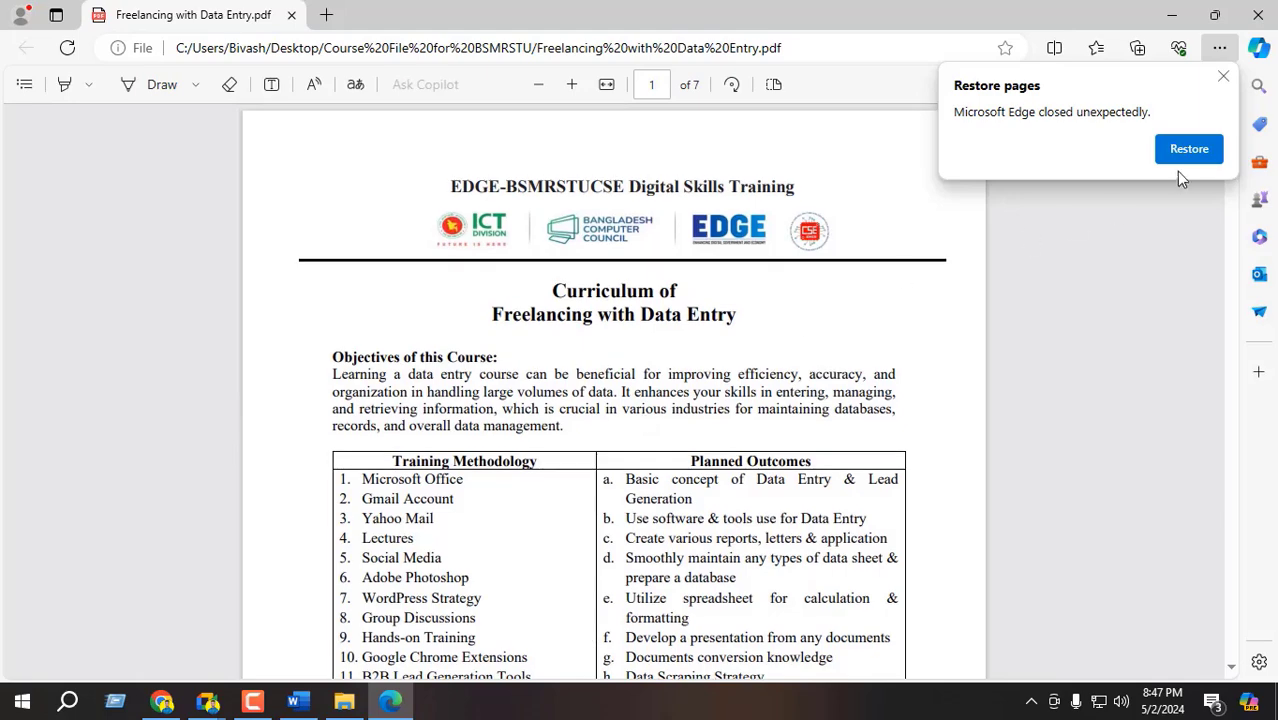
pyautogui.click(1189, 150)
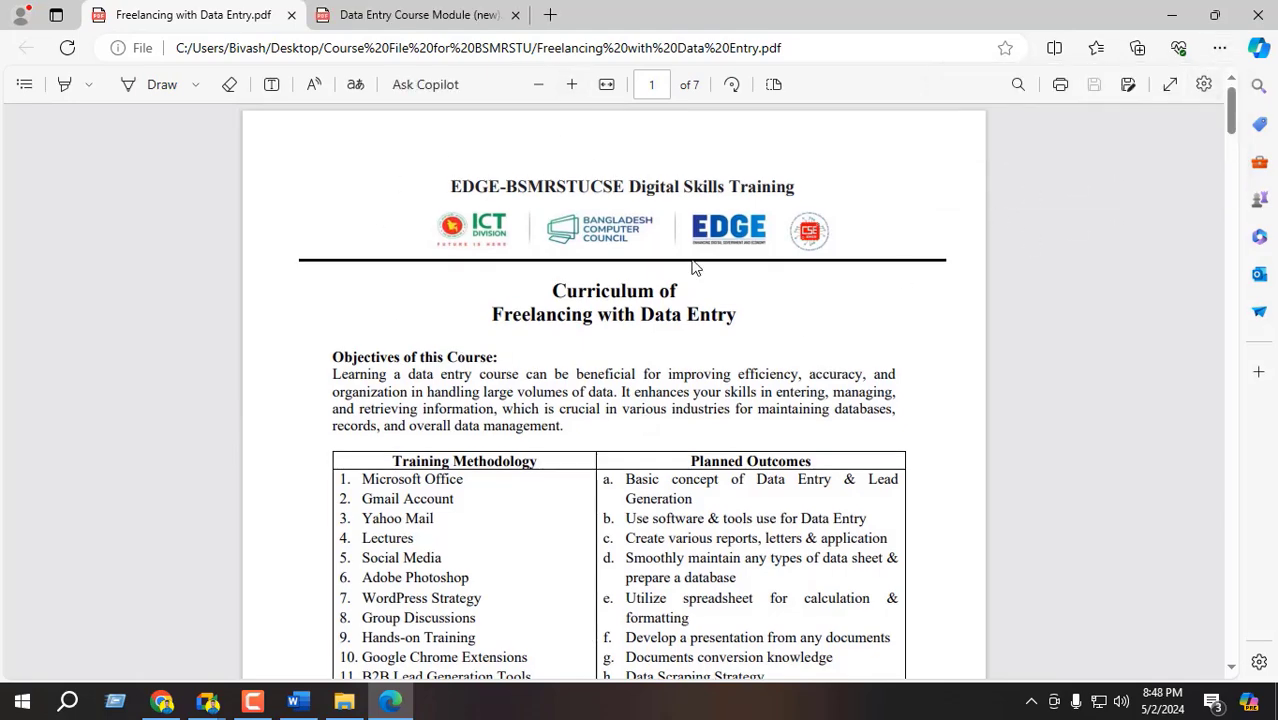
# - Examine the Course Summary table and the merged module and session cells in the Detailed Course Content table
pyautogui.scroll(-10, 519, 303)
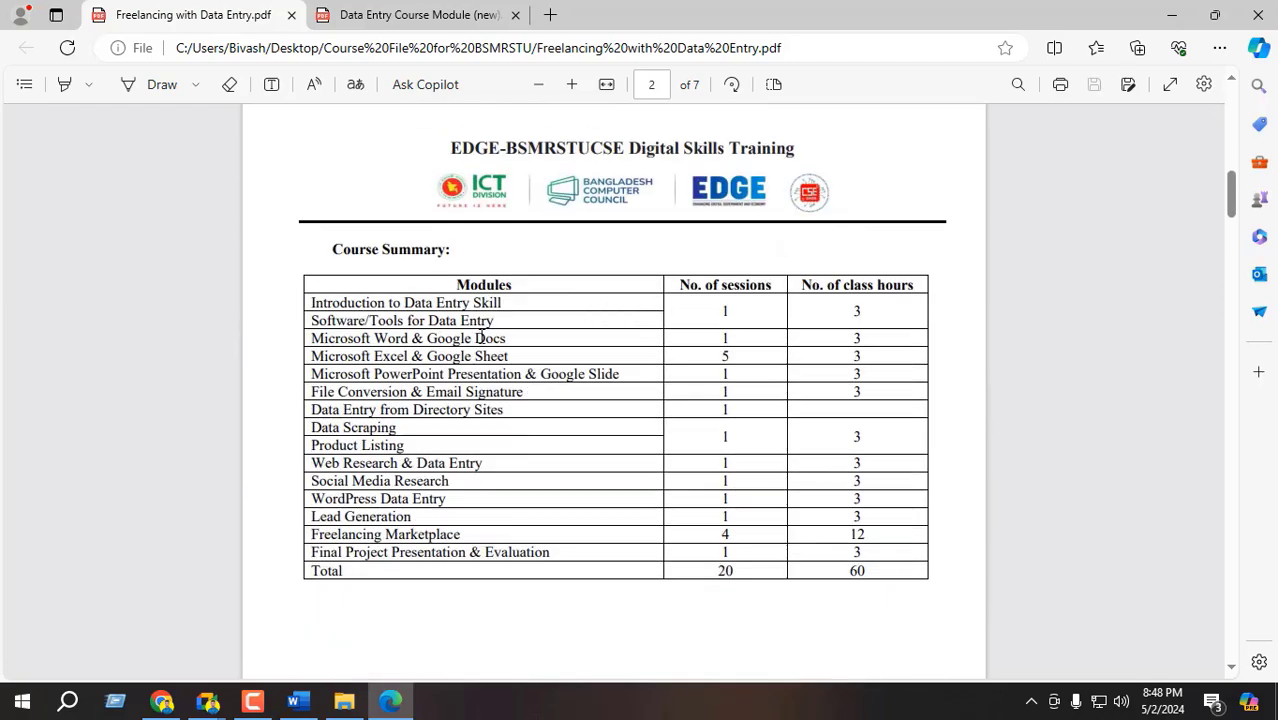
pyautogui.scroll(-10, 502, 348)
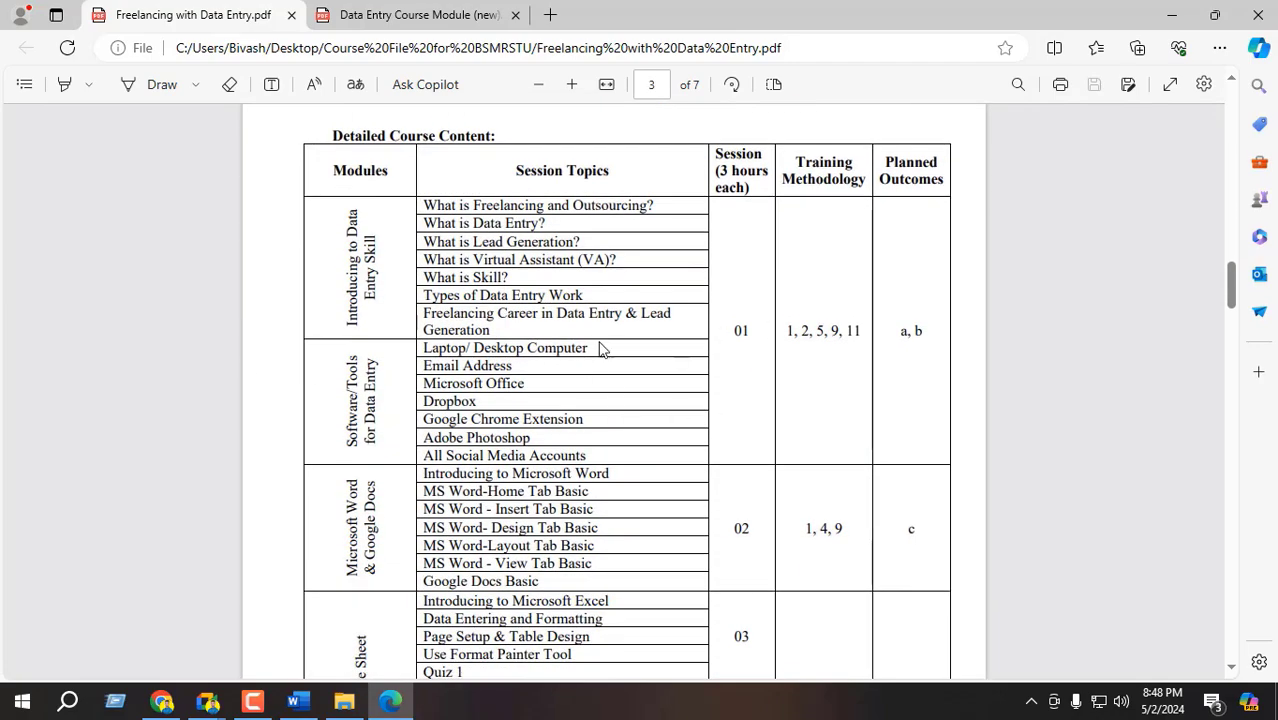
pyautogui.moveTo(347, 175); pyautogui.dragTo(407, 467)
pyautogui.click(407, 467)
pyautogui.moveTo(333, 170); pyautogui.dragTo(686, 470)
pyautogui.click(668, 453)
pyautogui.scroll(1, 665, 391)
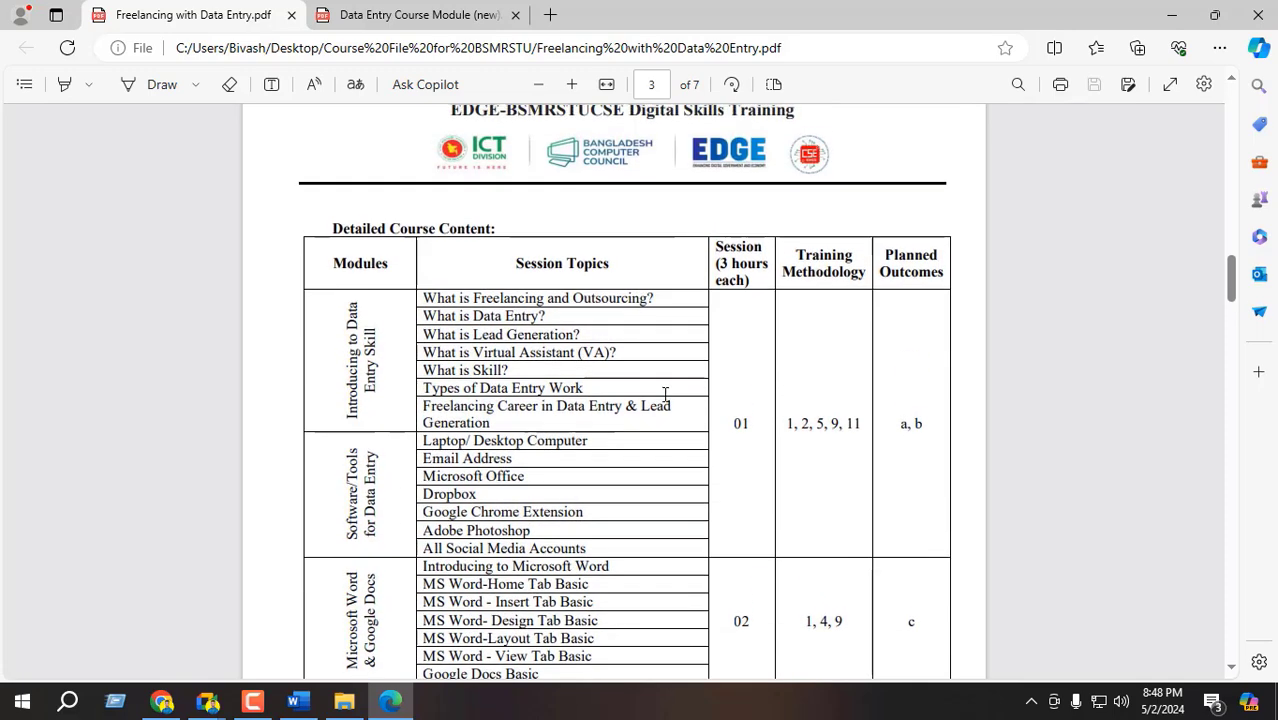
pyautogui.scroll(4, 747, 357)
pyautogui.scroll(-5, 715, 365)
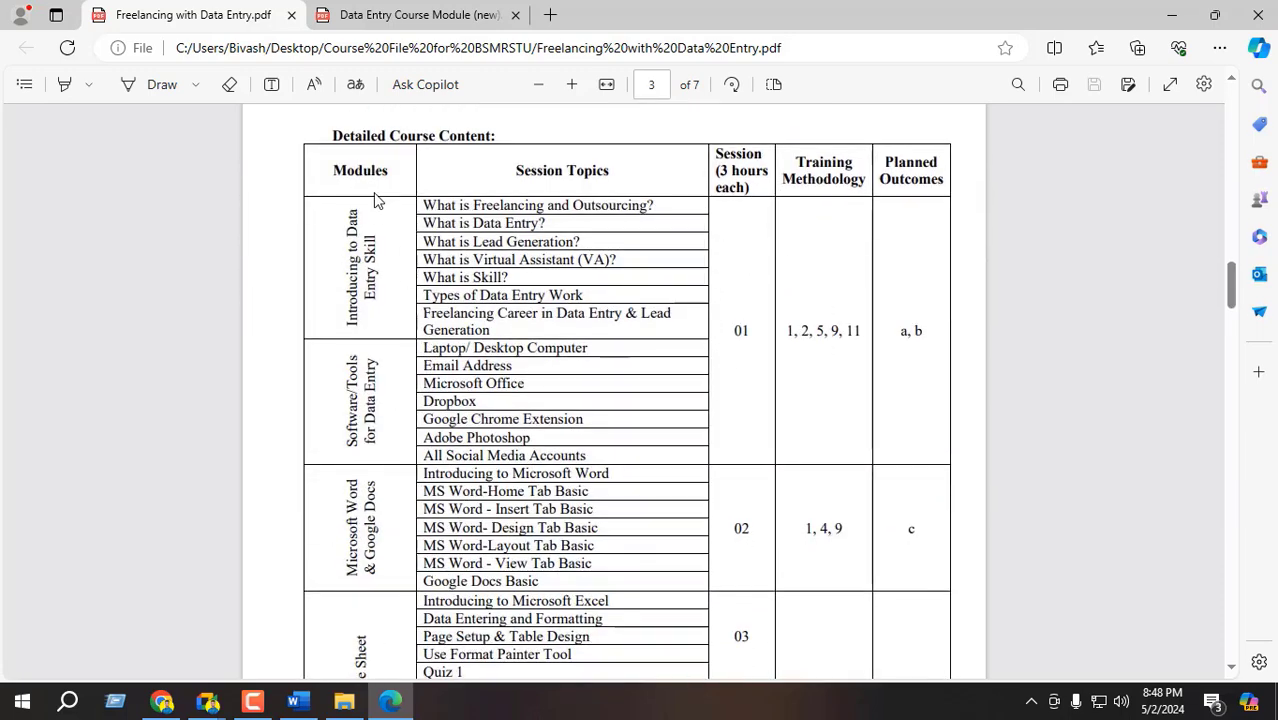
pyautogui.moveTo(715, 206); pyautogui.dragTo(879, 245)
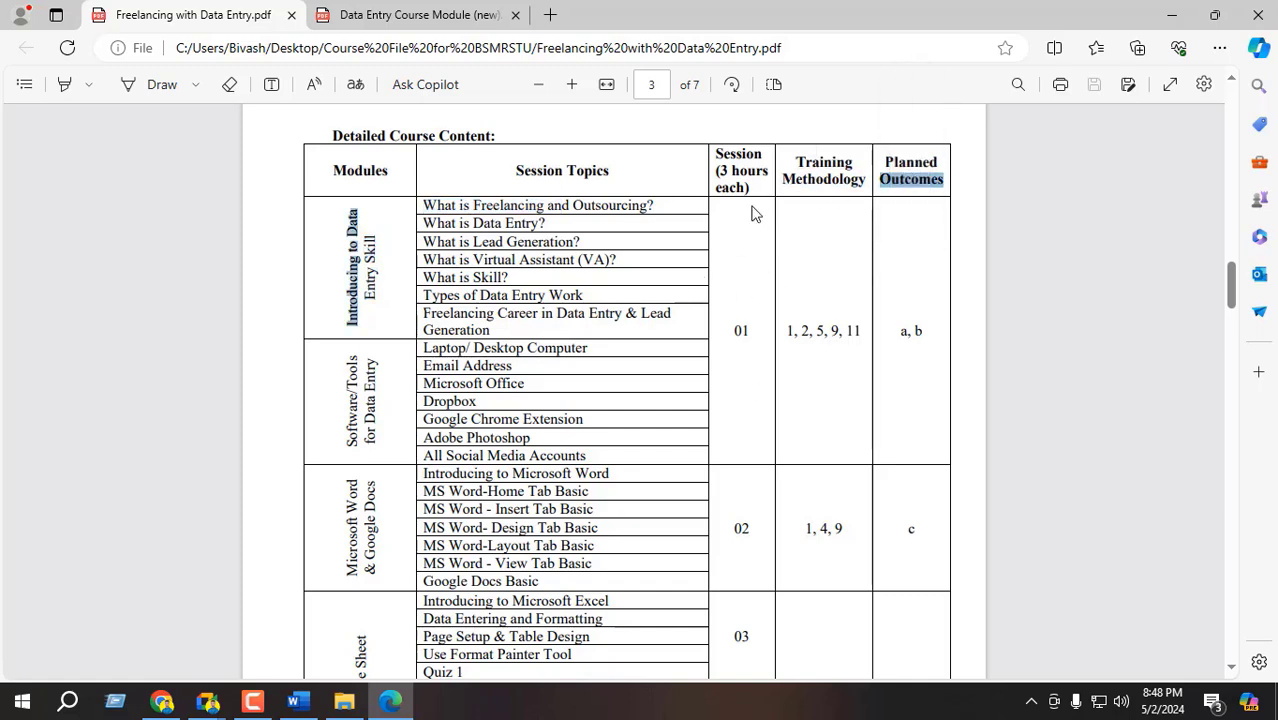
pyautogui.click(387, 259)
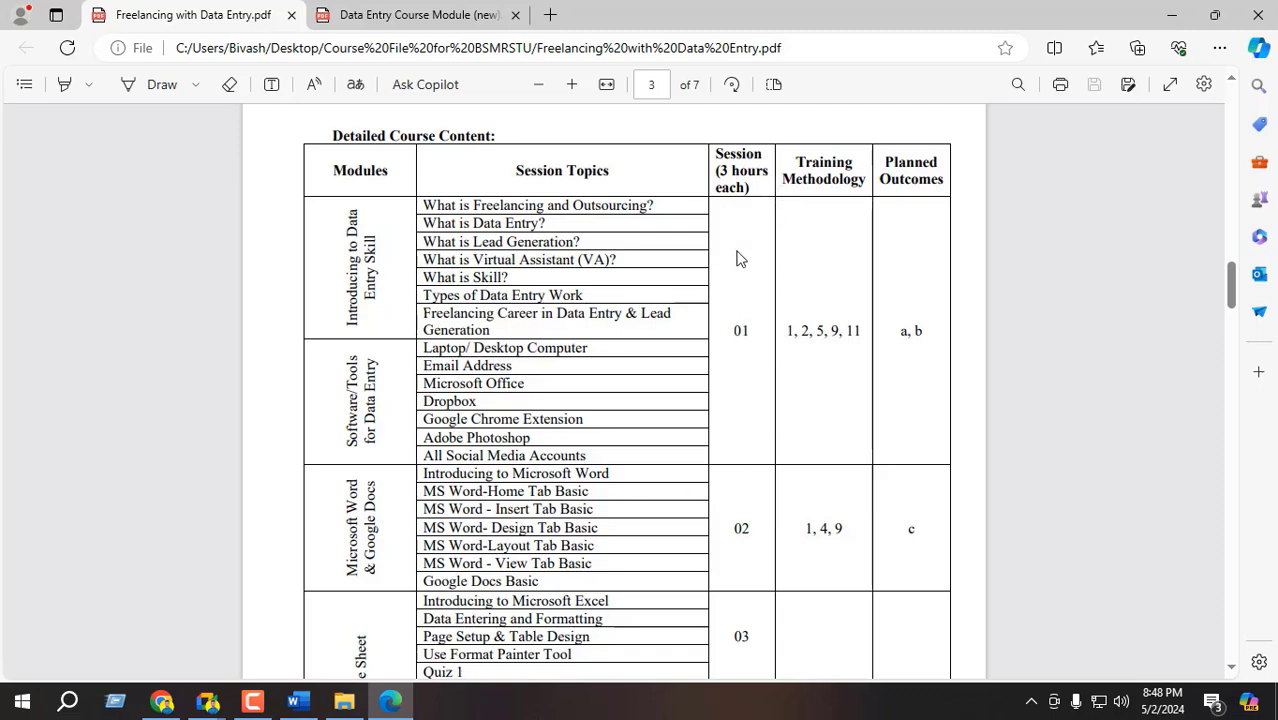
# - Look through the remaining course content pages and compare how cells are merged in the Modules, Session and Training Methodology columns
pyautogui.scroll(-10, 787, 440)
pyautogui.scroll(4, 787, 434)
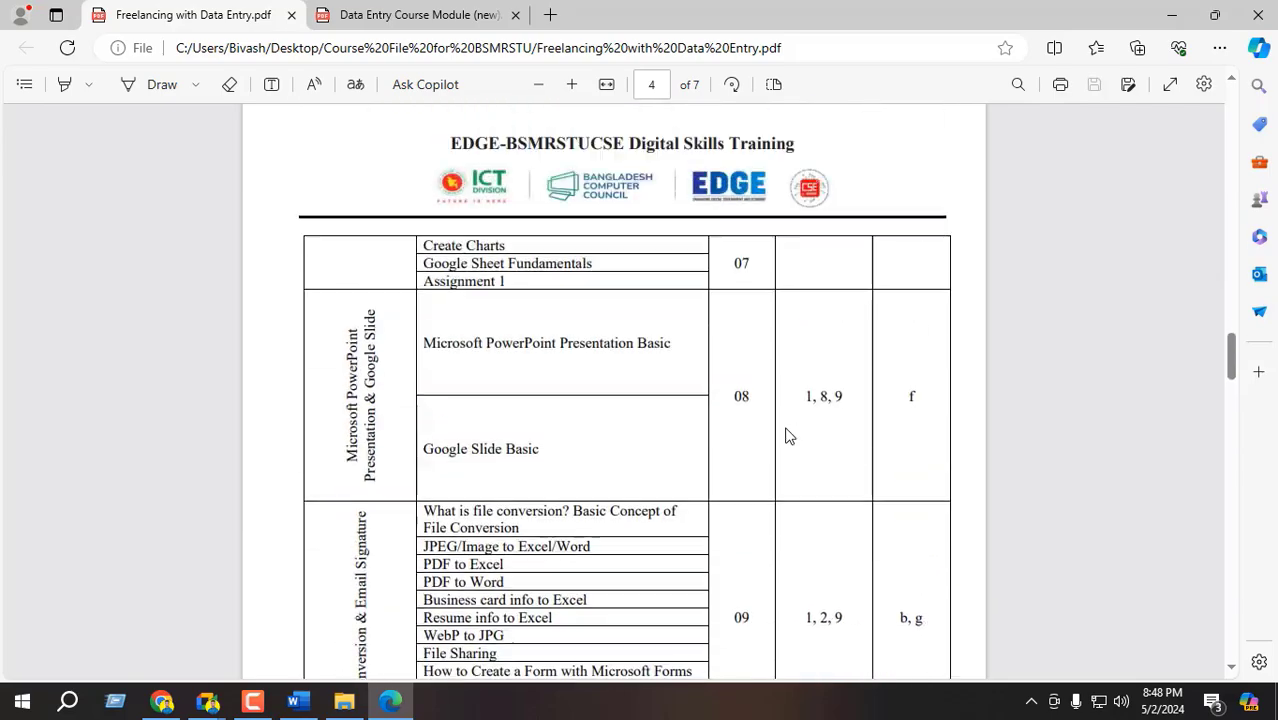
pyautogui.scroll(15, 593, 423)
pyautogui.scroll(-5, 756, 404)
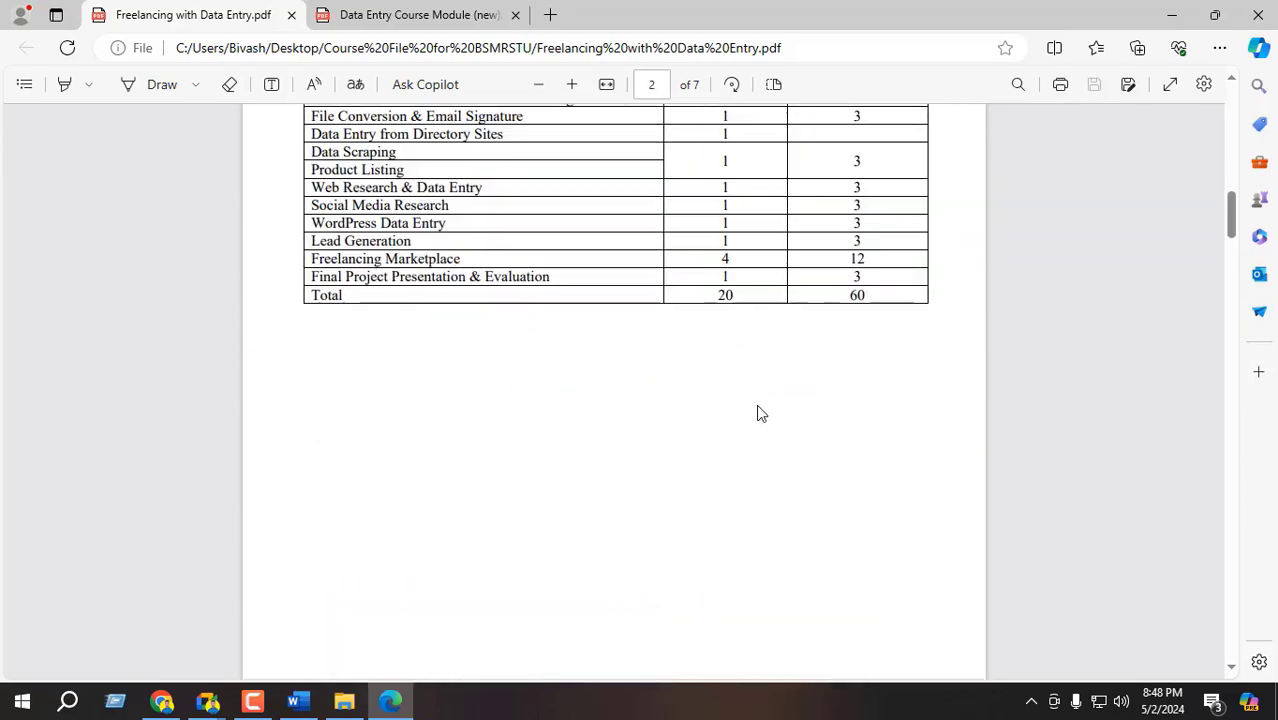
pyautogui.scroll(5, 756, 404)
pyautogui.scroll(-10, 756, 408)
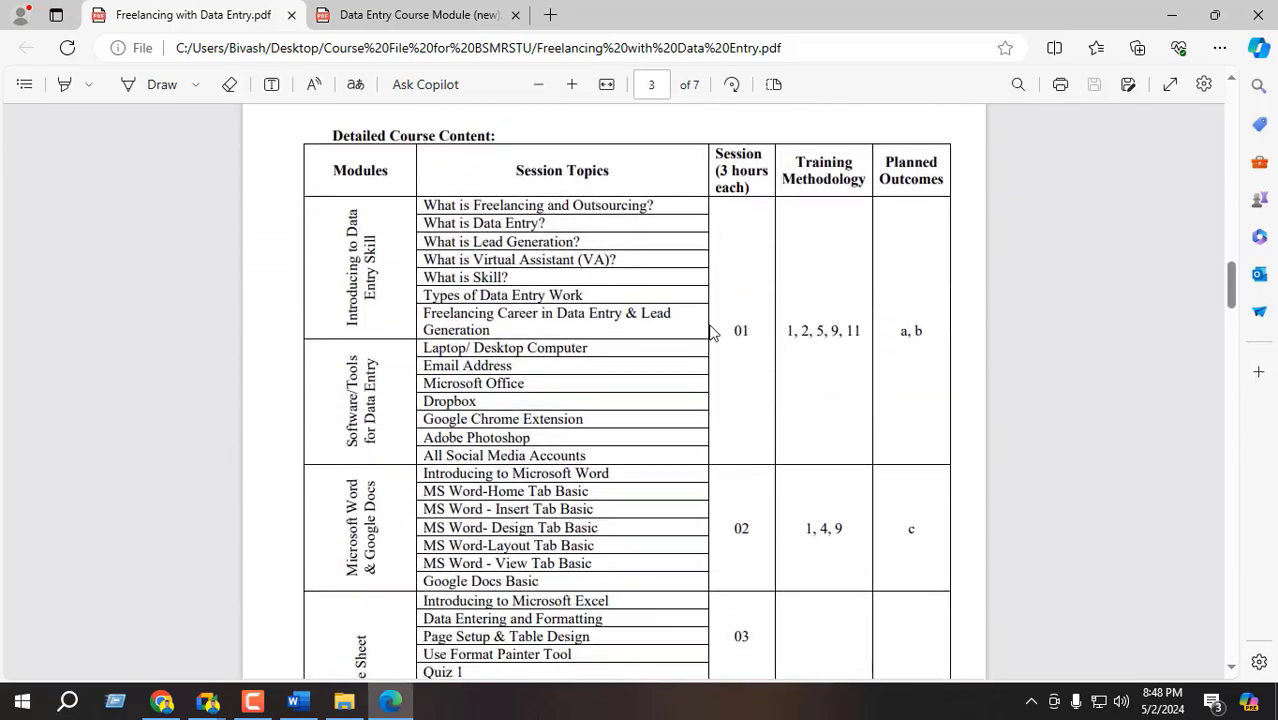
pyautogui.scroll(3, 628, 347)
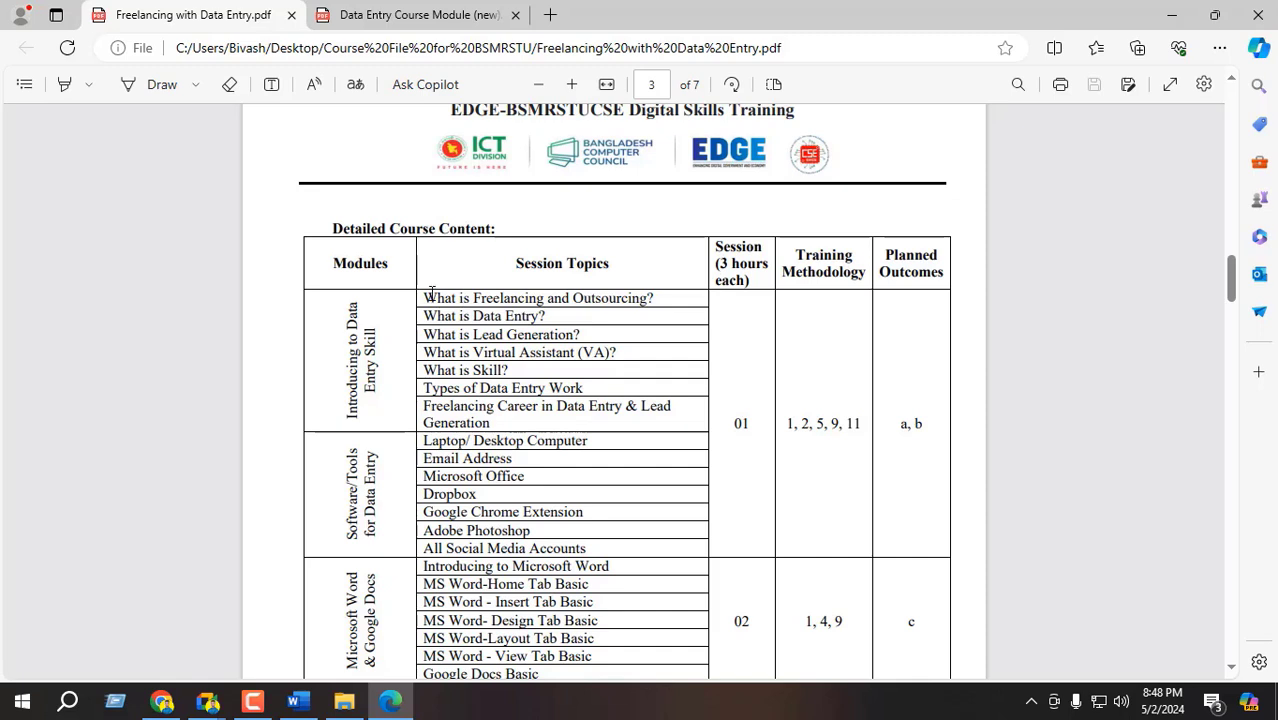
pyautogui.moveTo(453, 302); pyautogui.dragTo(557, 422)
pyautogui.doubleClick(349, 307)
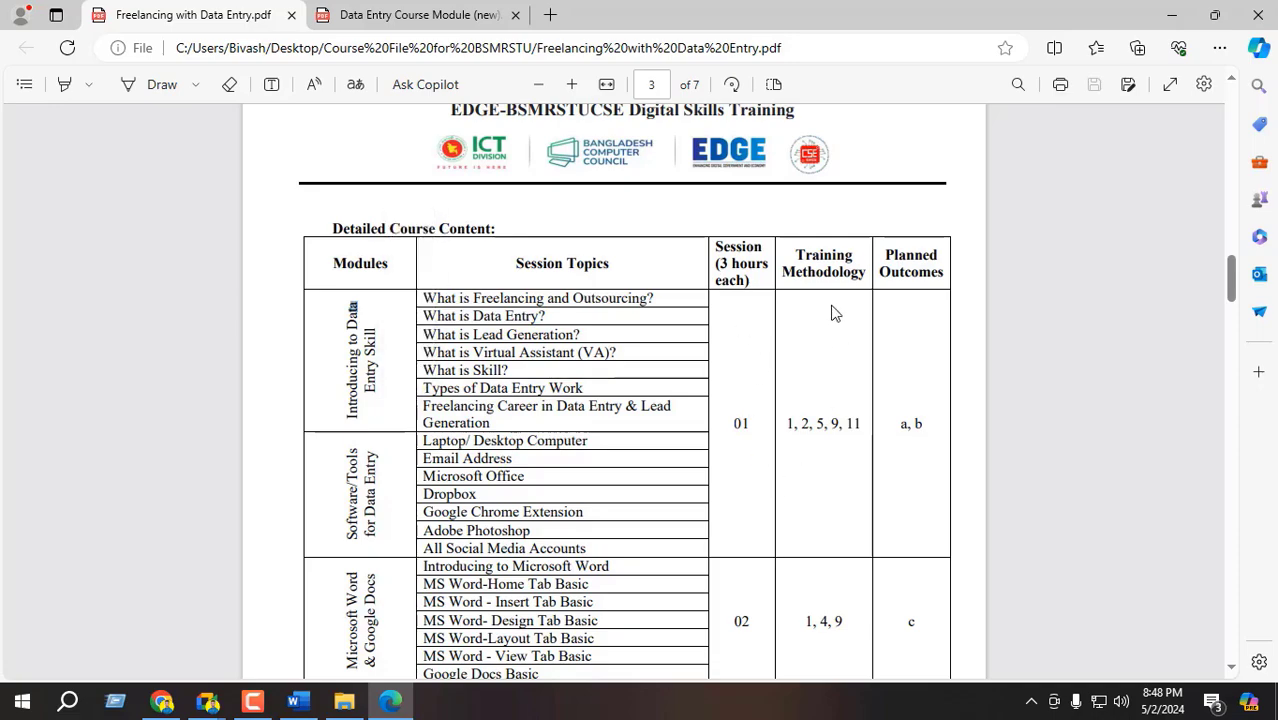
pyautogui.scroll(-6, 900, 451)
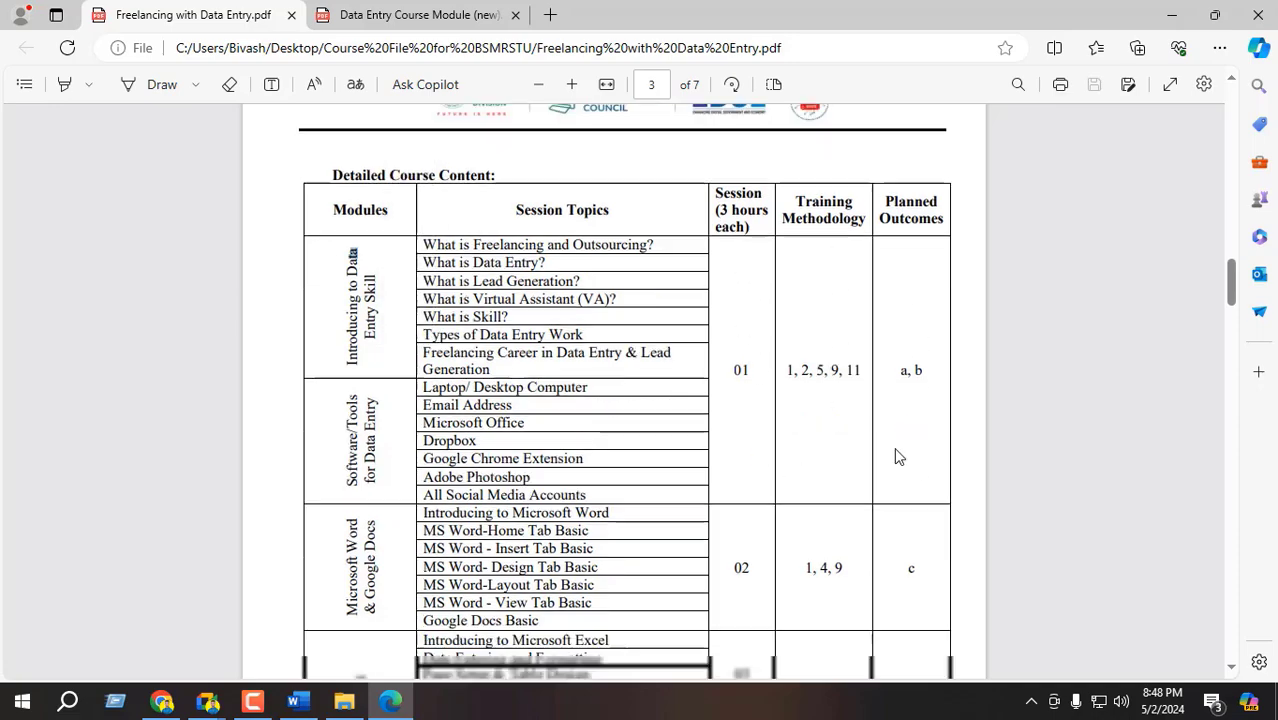
pyautogui.scroll(-20, 754, 440)
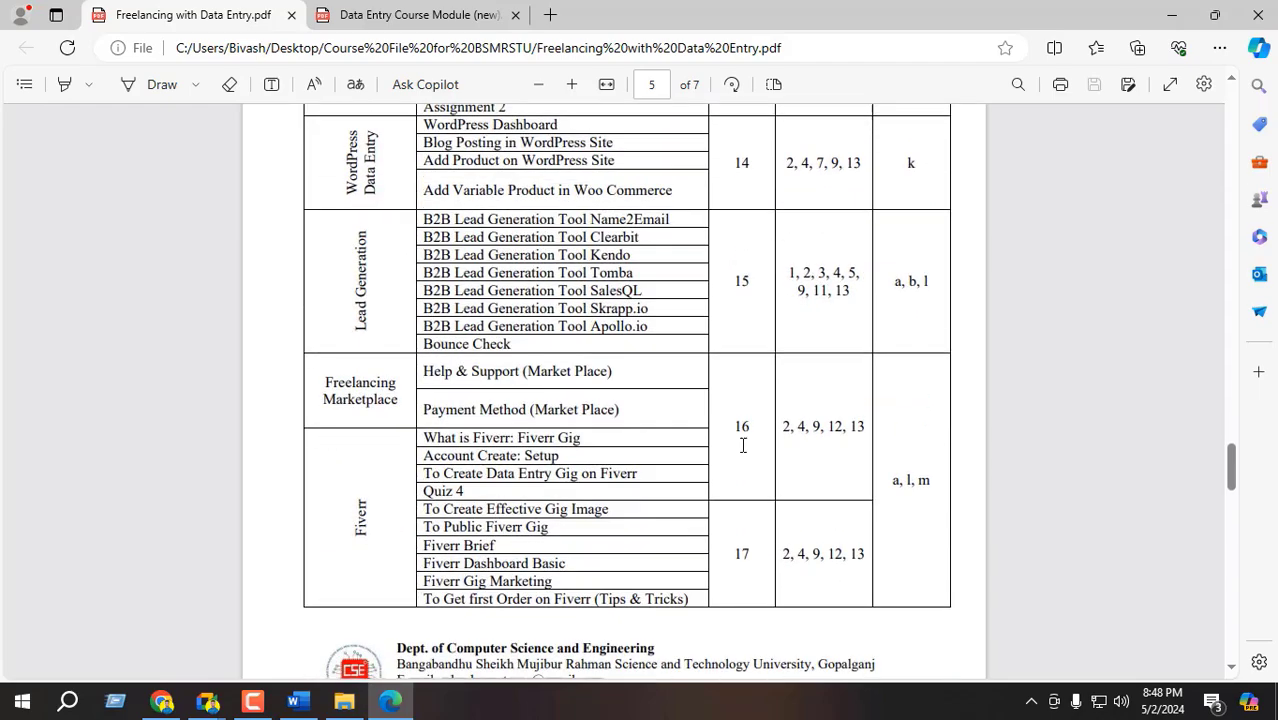
pyautogui.scroll(20, 727, 447)
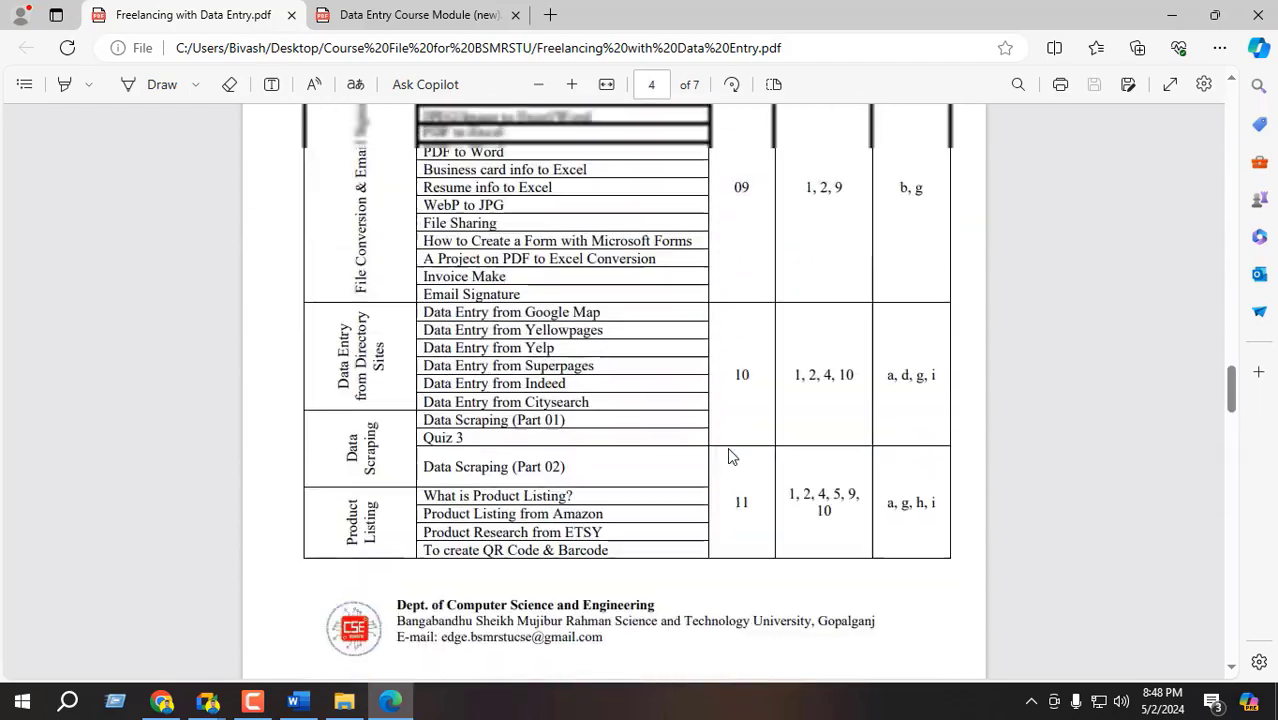
pyautogui.scroll(2, 727, 456)
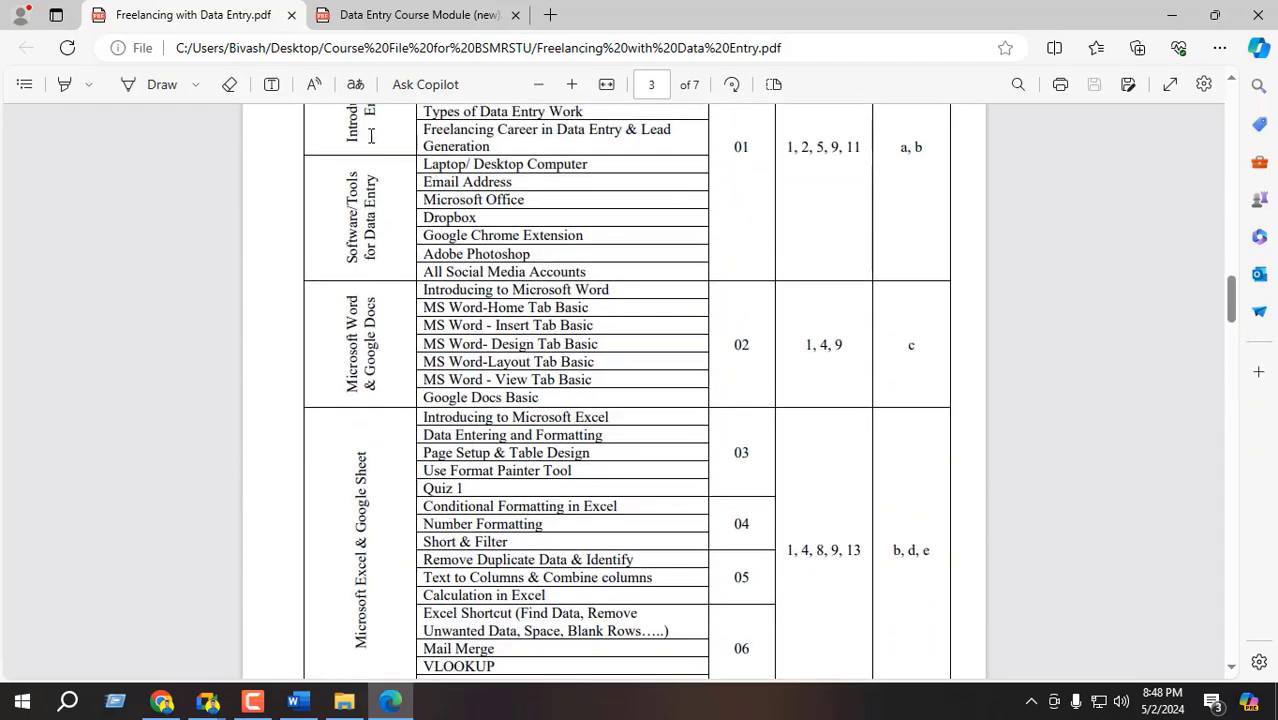
# - Close the Freelancing with Data Entry PDF and the course folder, and return to the DE-224-01 Word document
pyautogui.click(291, 14)
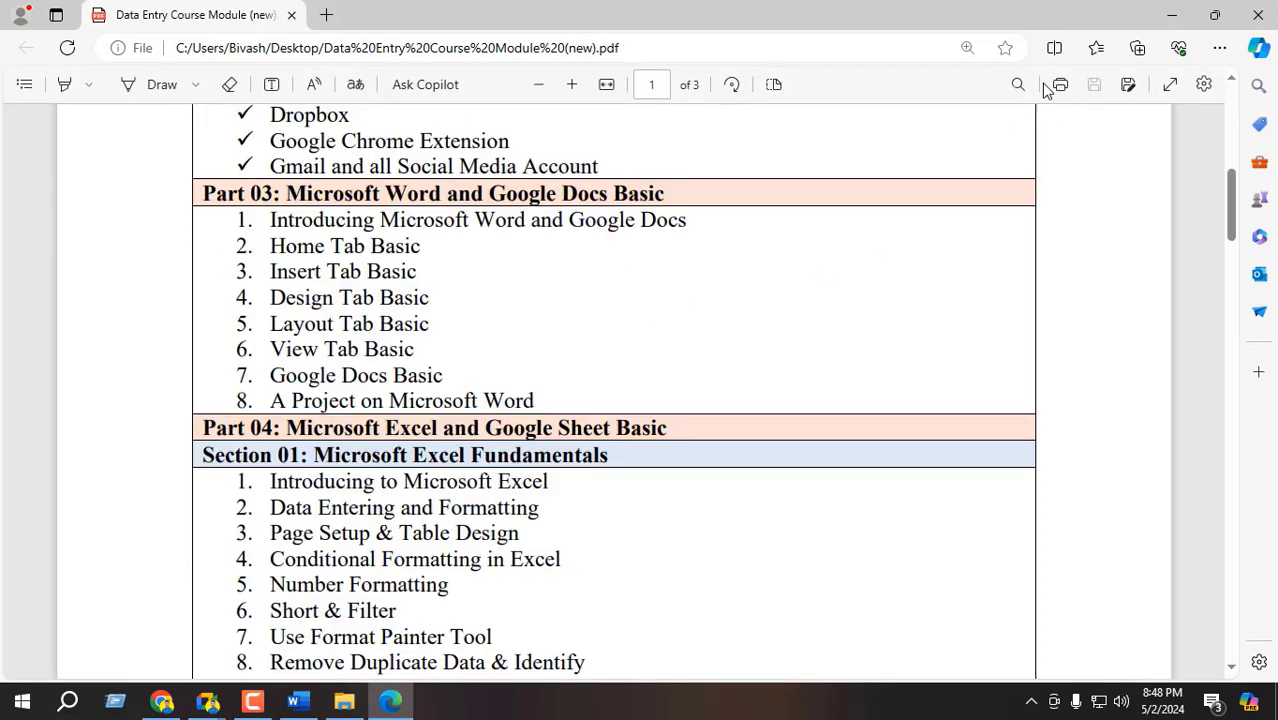
pyautogui.click(1172, 14)
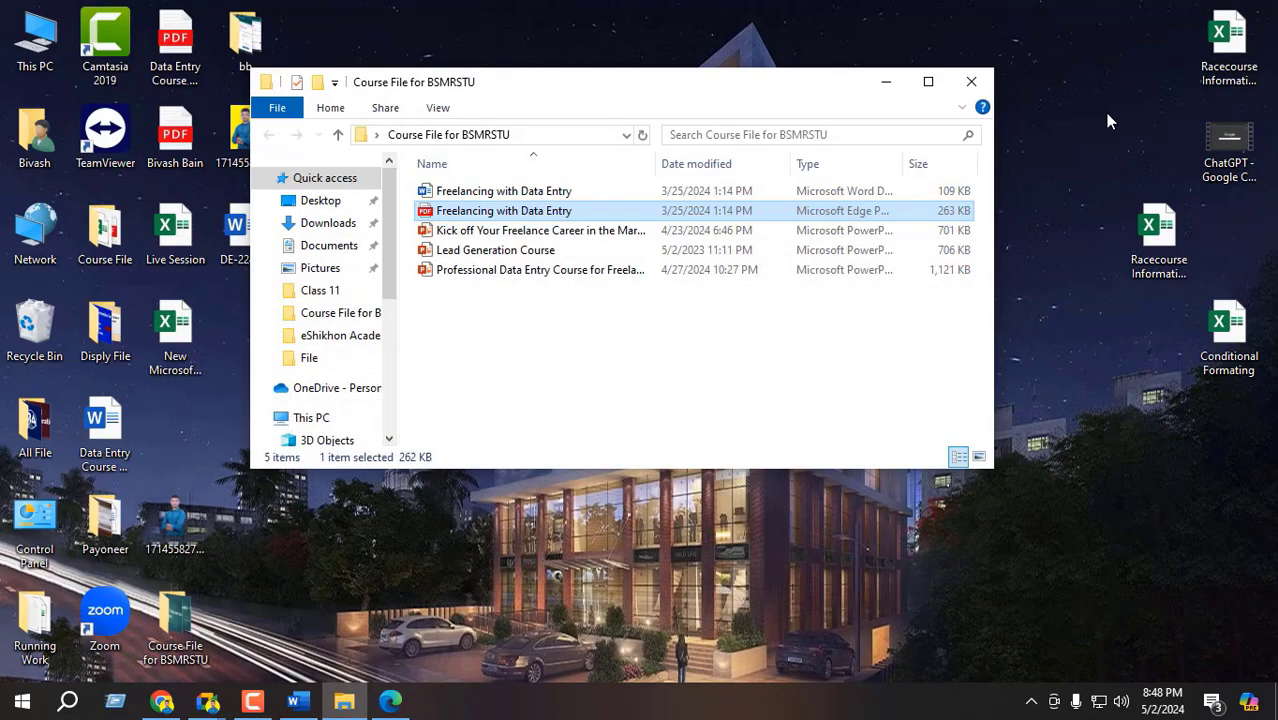
pyautogui.click(965, 66)
pyautogui.click(971, 81)
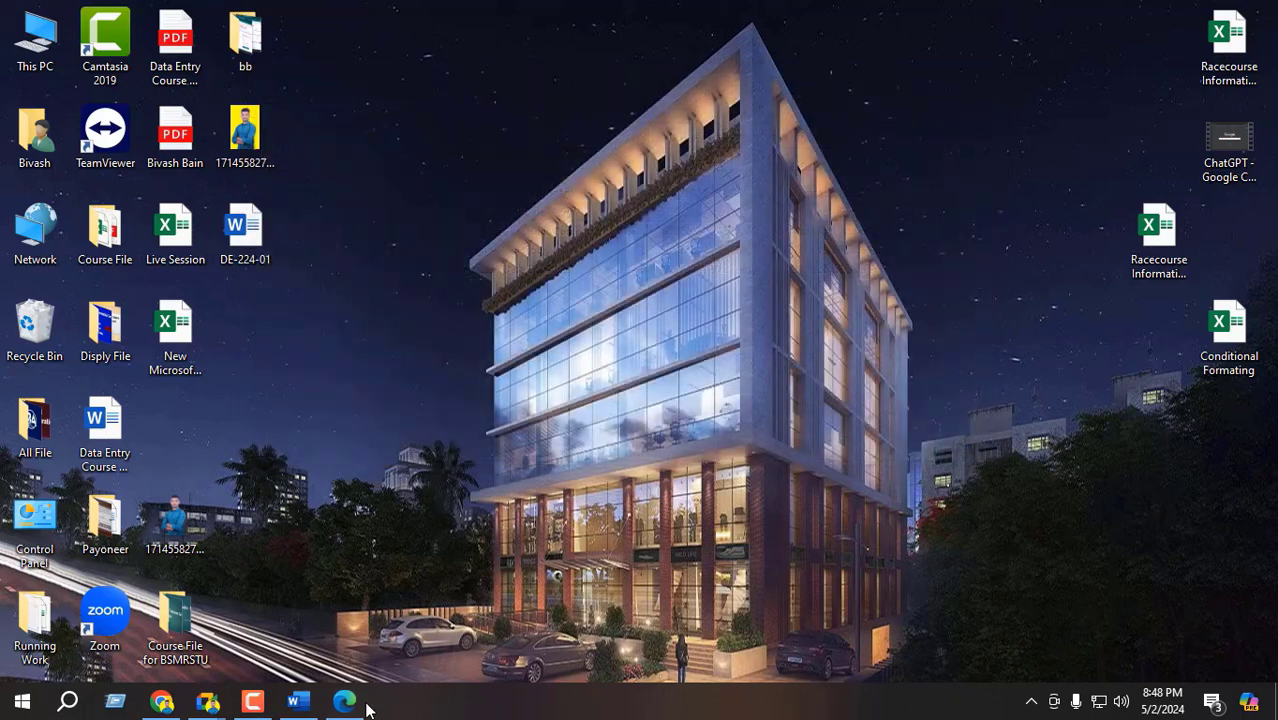
pyautogui.click(297, 702)
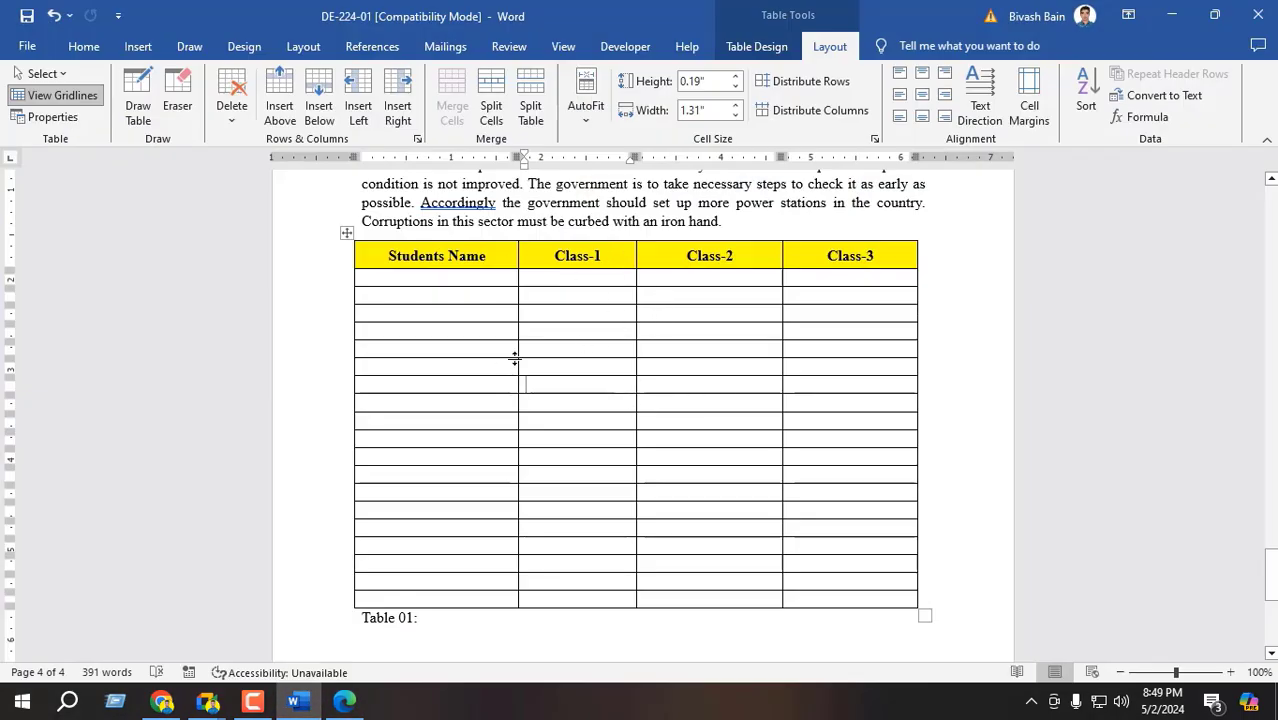
# - Activate the table Eraser for the attendance table
pyautogui.click(177, 97)
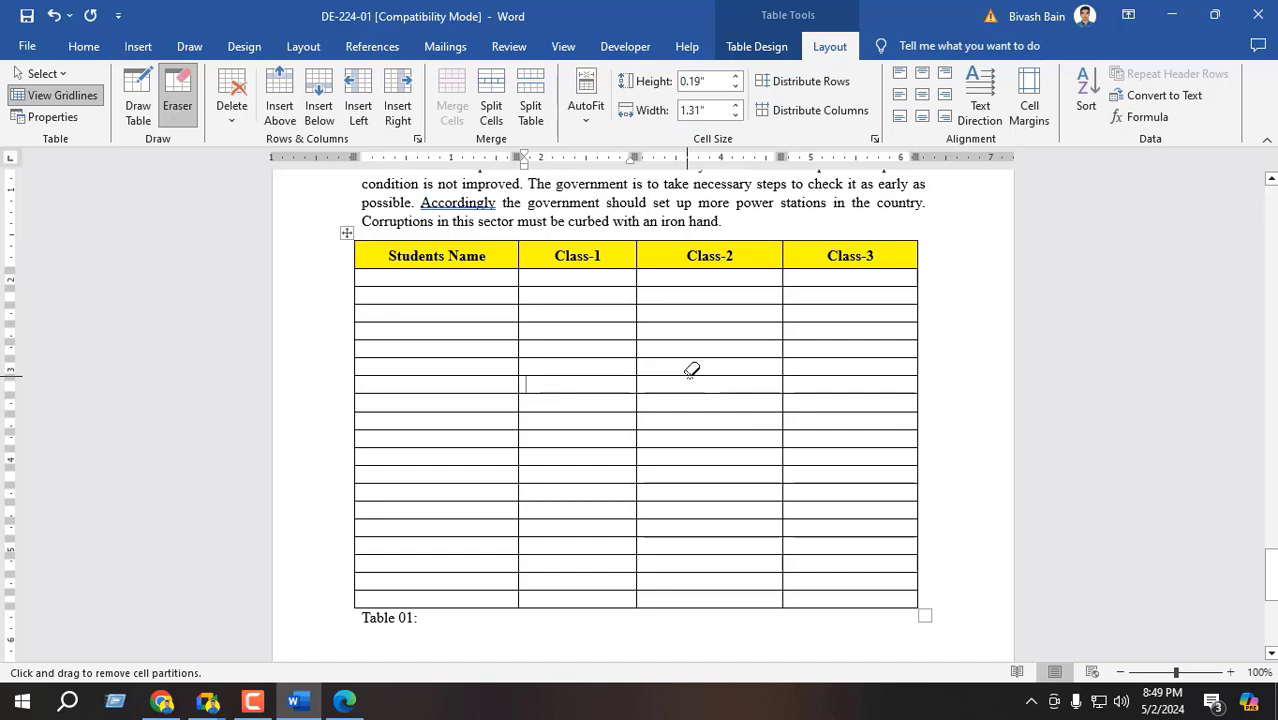
pyautogui.scroll(-1, 696, 516)
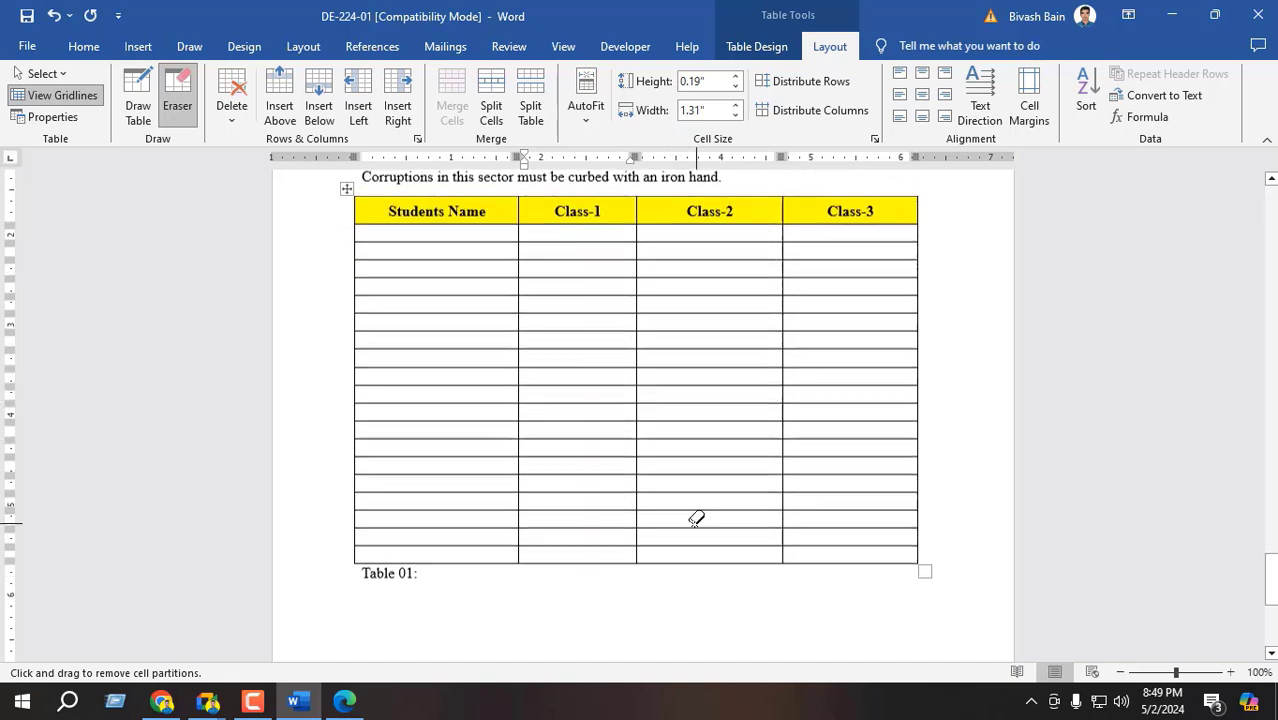